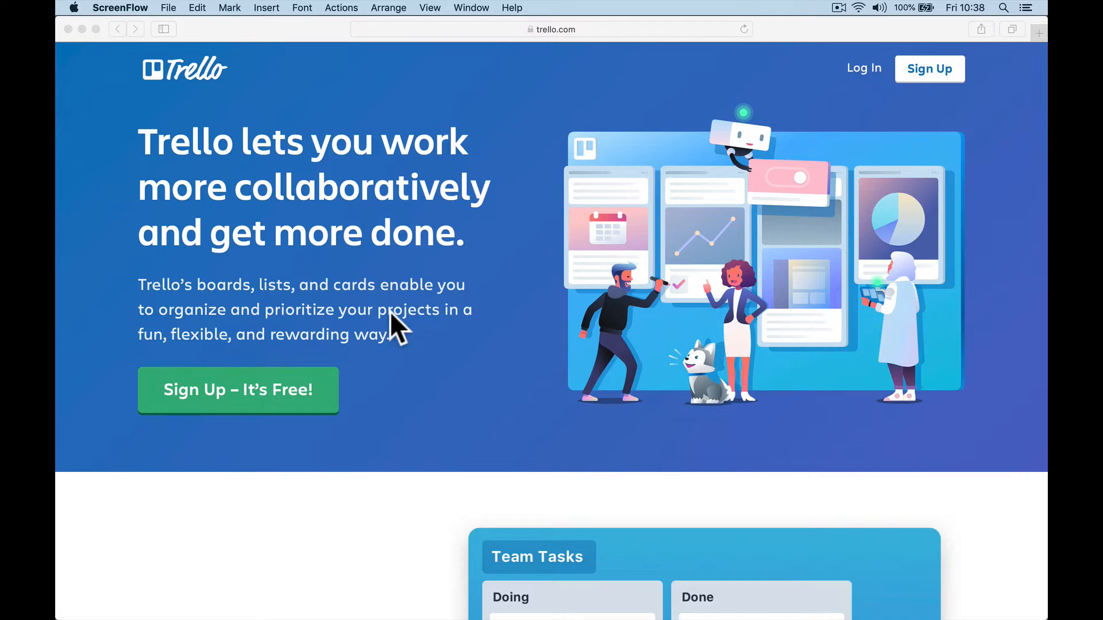
Step: Look over the Create a Trello Account sign-up form, then return to the Boards page in Chrome
scroll(391, 312, up, 2)
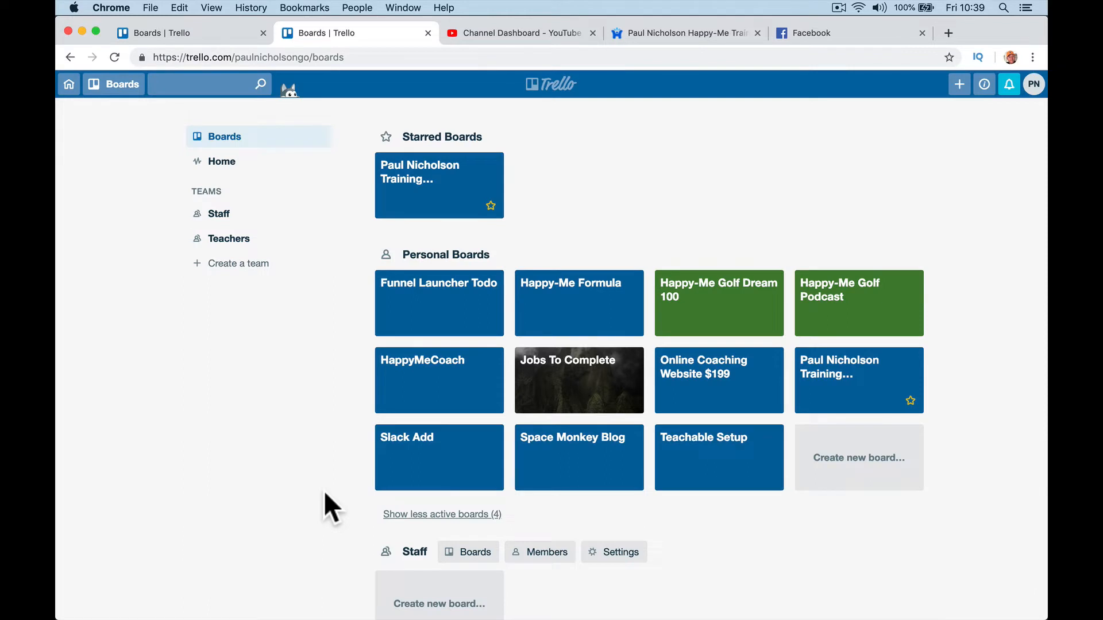
click(297, 594)
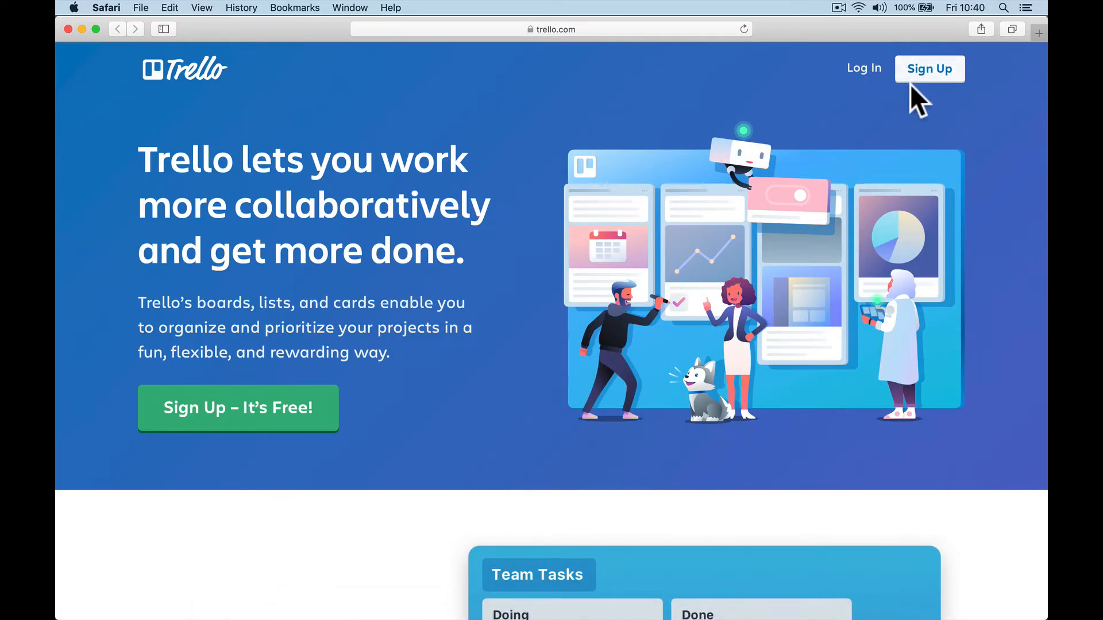
click(918, 101)
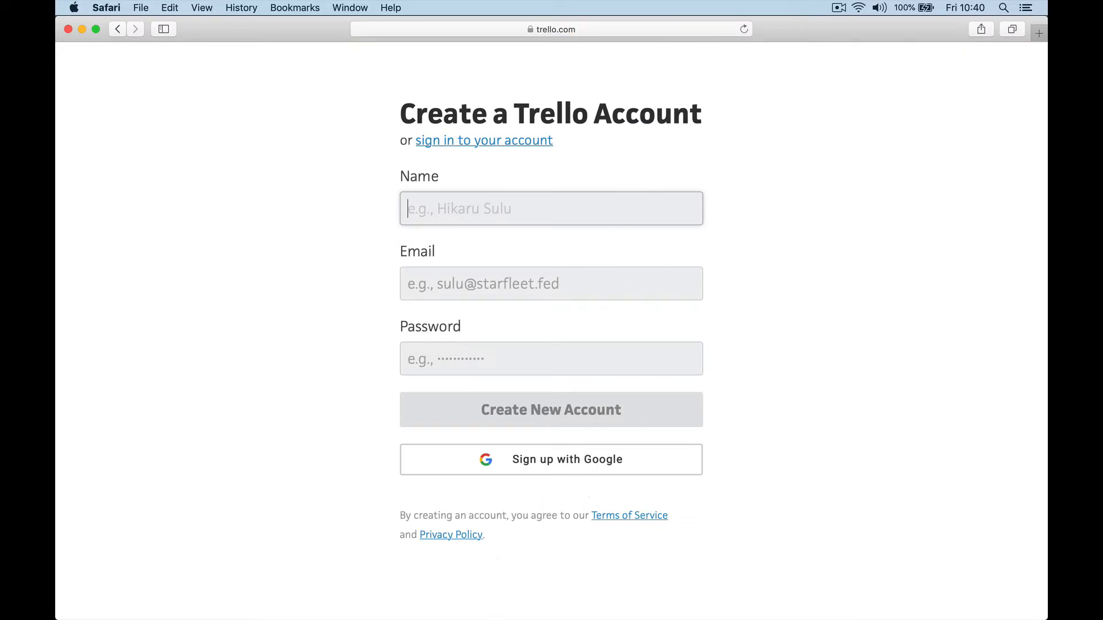
mouse_move(337, 603)
click(482, 597)
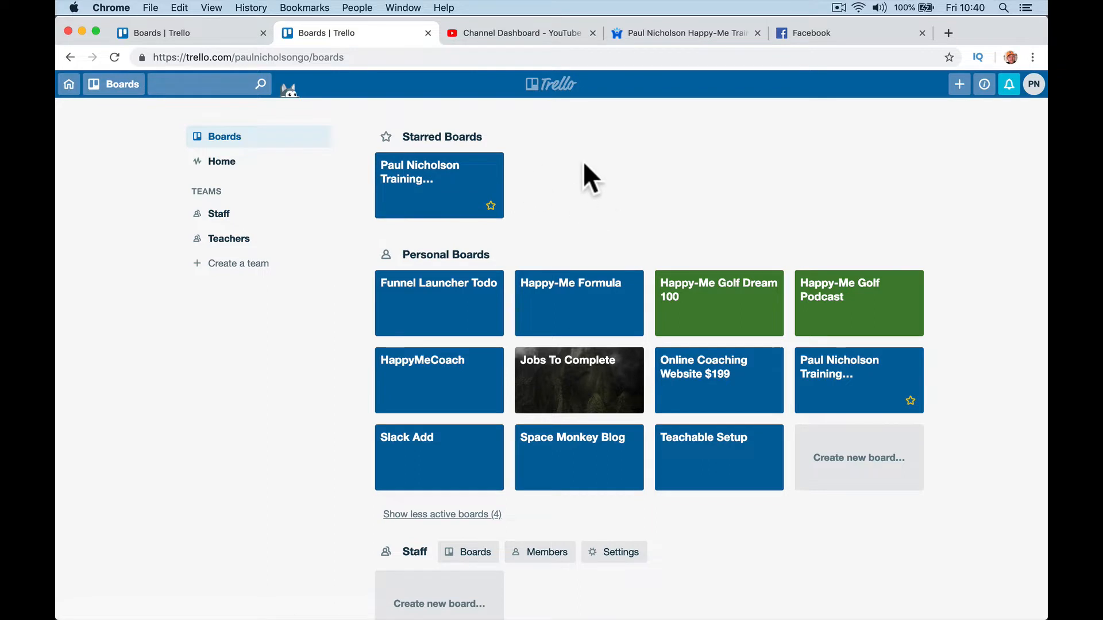
Step: Dismiss the new-team form and open the starred Training Videos/Courses board
click(272, 269)
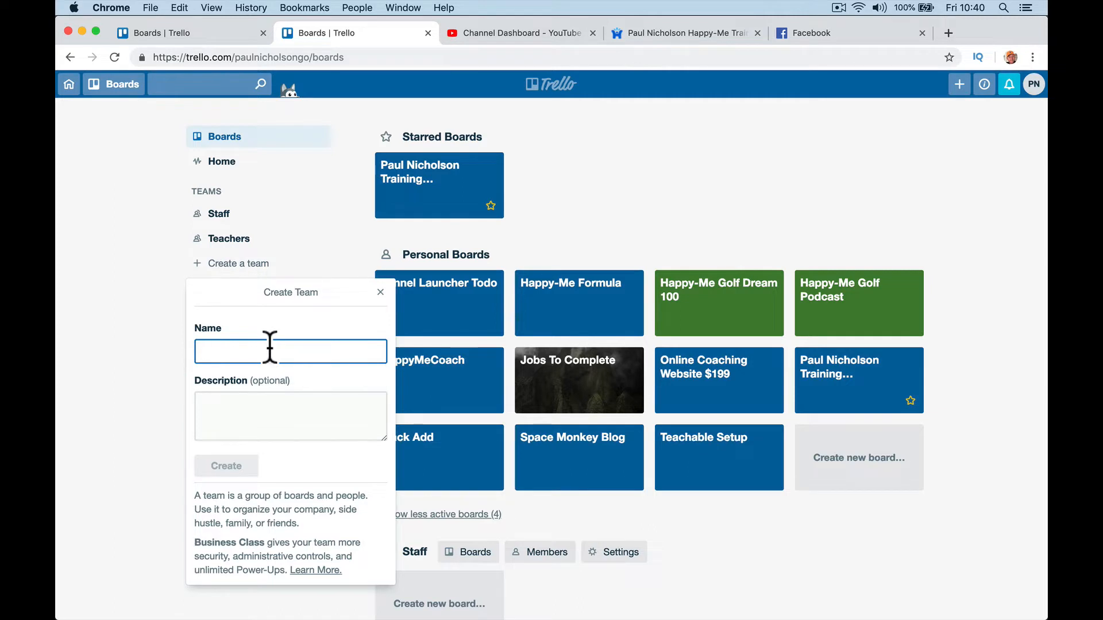
click(553, 168)
click(483, 176)
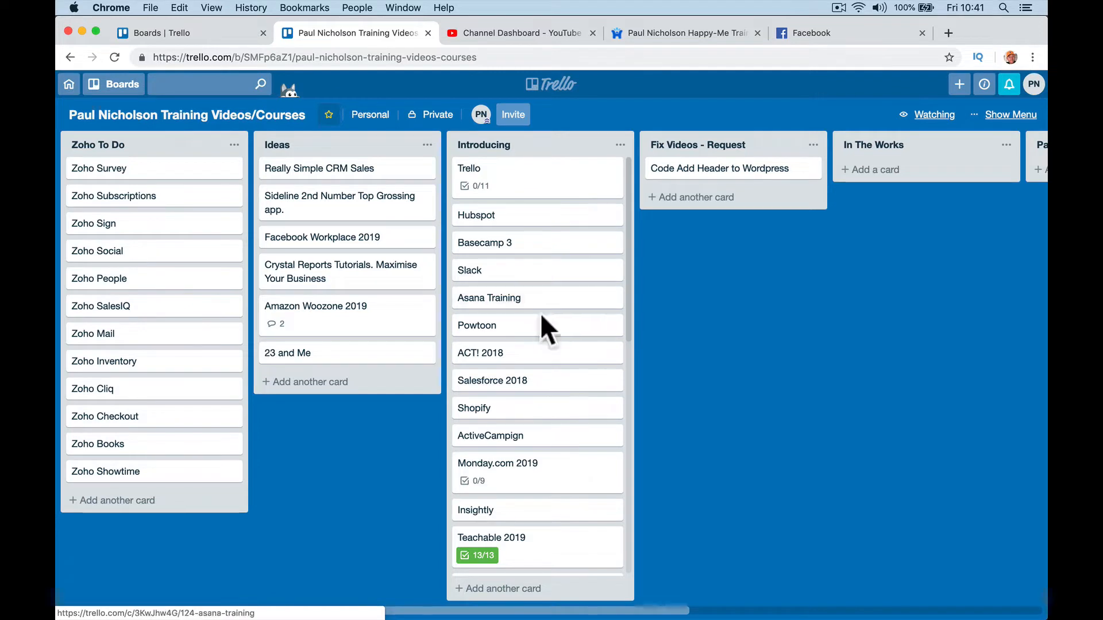
Step: Move Powtoon up under Trello, move the Trello card into In The Works, and open it
drag(504, 343, 507, 225)
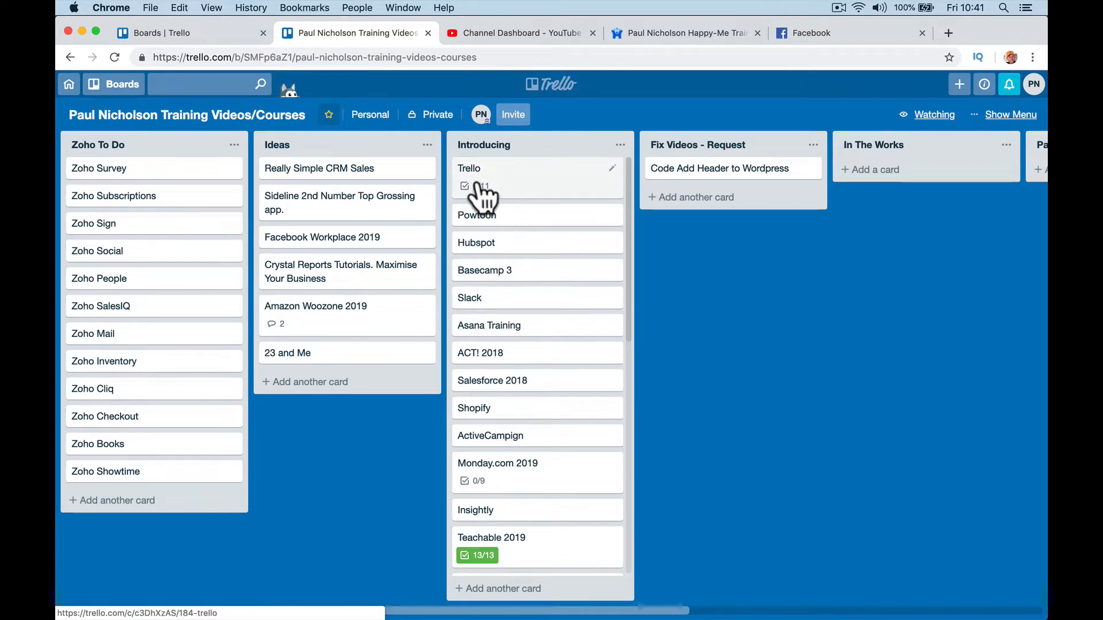
drag(502, 192, 879, 193)
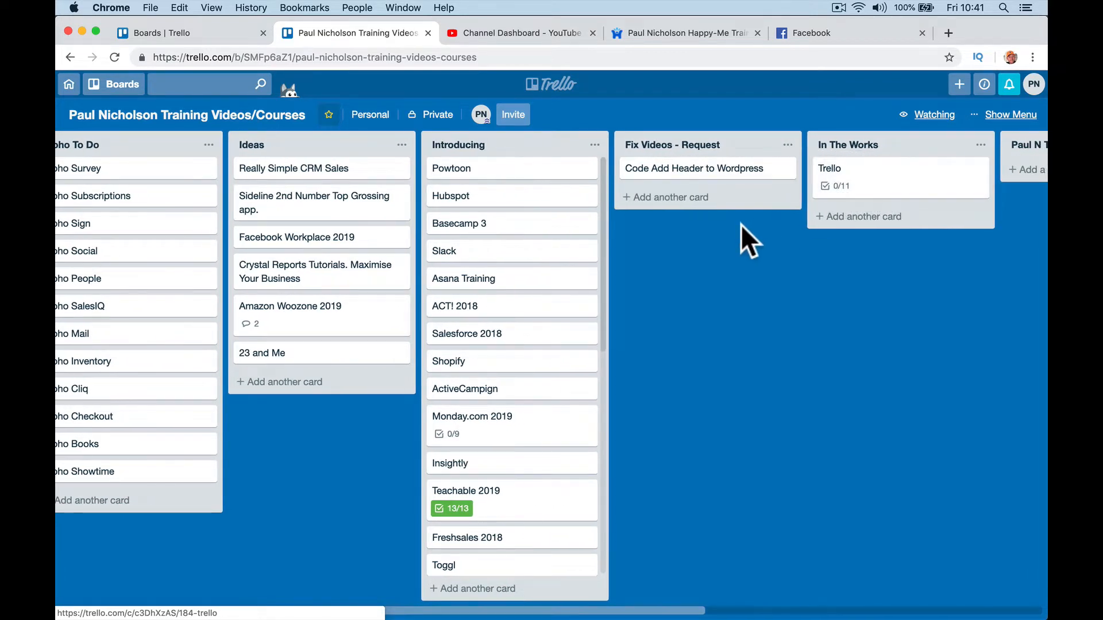
scroll(740, 225, right, 5)
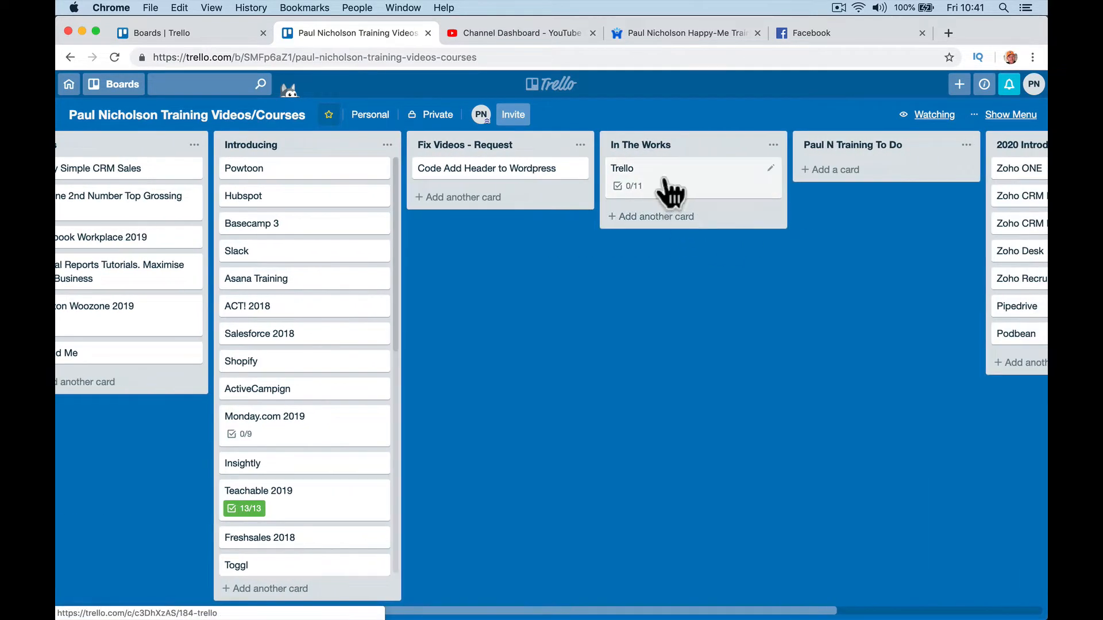
drag(670, 191, 485, 229)
scroll(466, 227, left, 10)
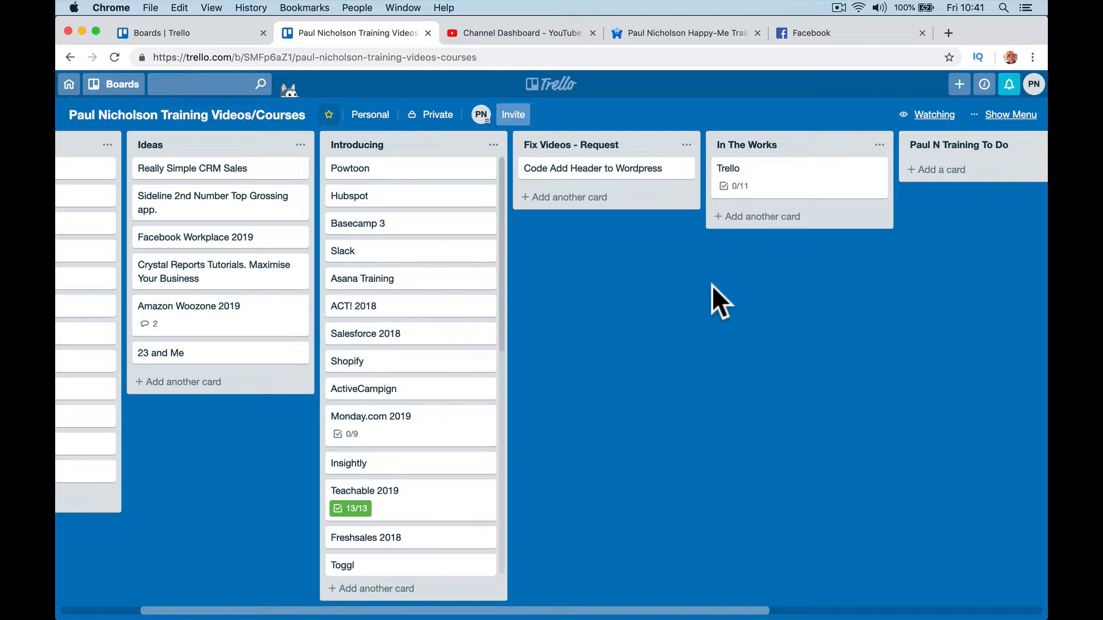
click(792, 190)
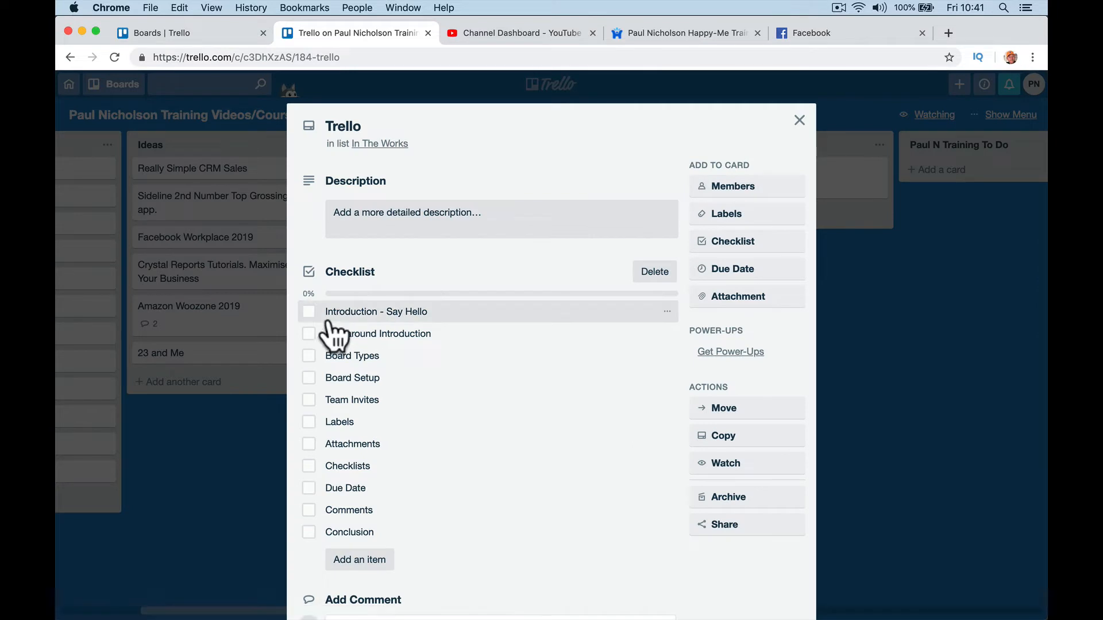
Step: Tick 'Introduction - Say Hello' on the Trello card's checklist, making it 1/11, and close the card
click(309, 312)
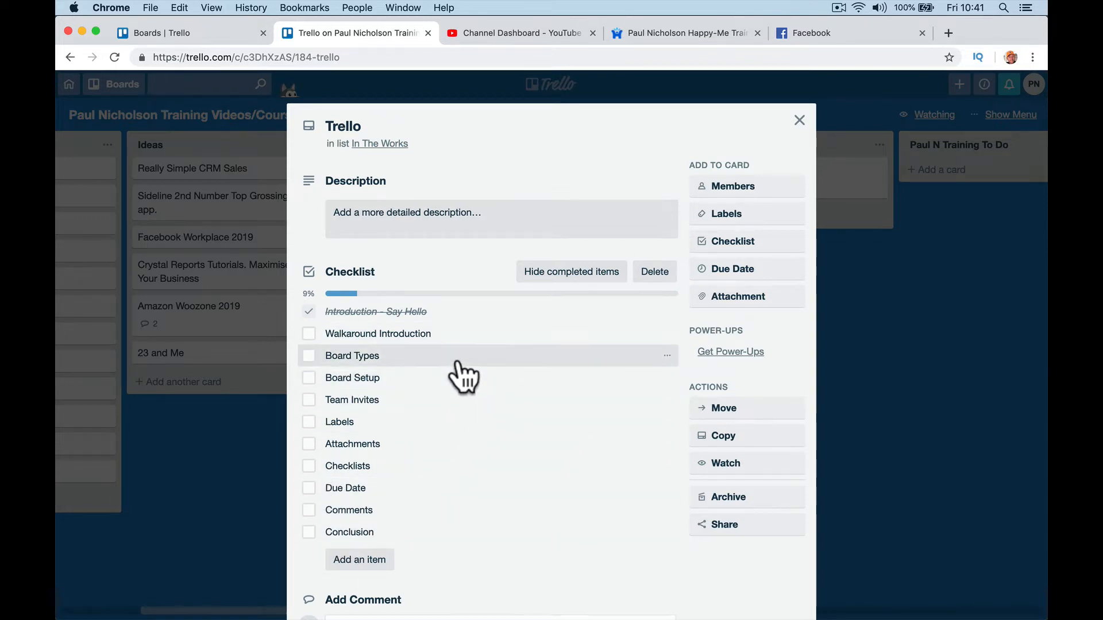
click(798, 122)
scroll(414, 195, left, 2)
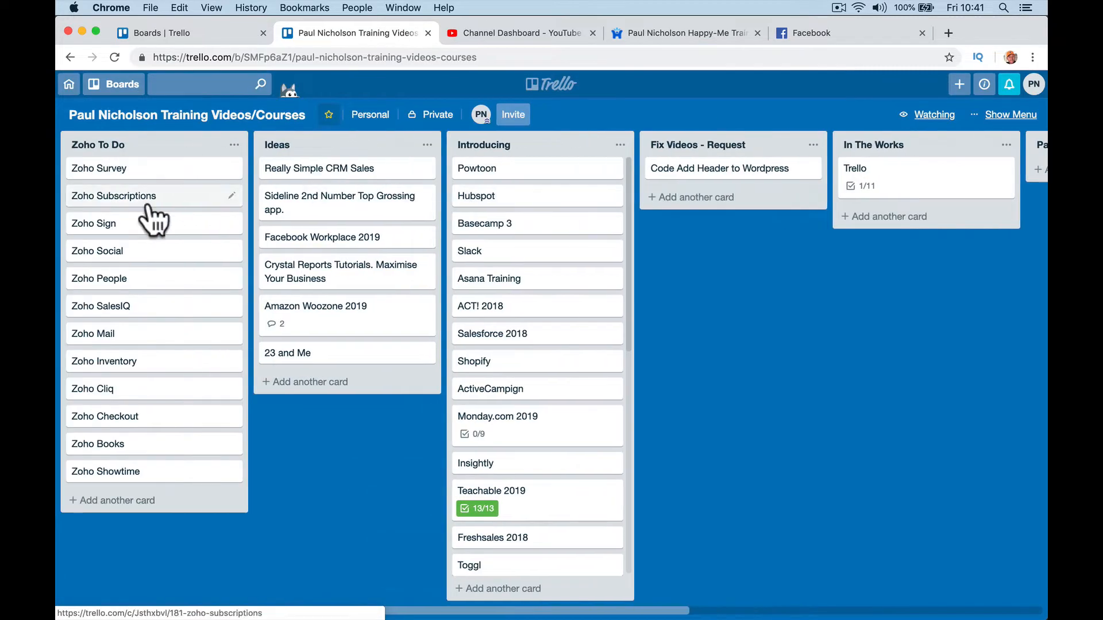
scroll(683, 230, right, 2)
Step: Add a 'Trello To Slack Video' card to the Ideas list
click(622, 199)
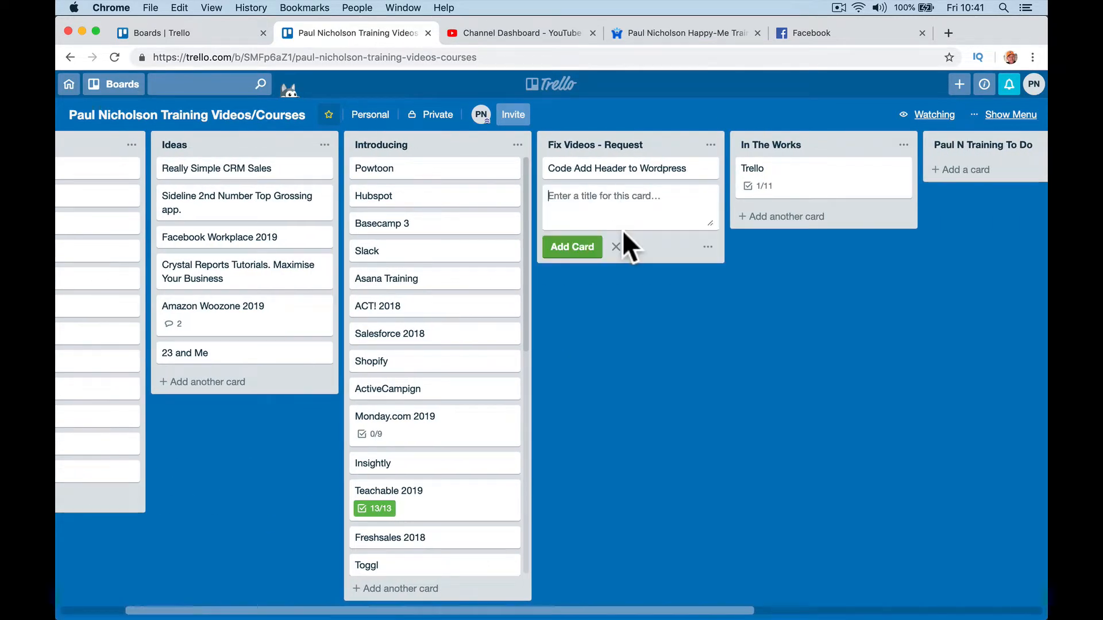
click(612, 251)
scroll(436, 459, down, 10)
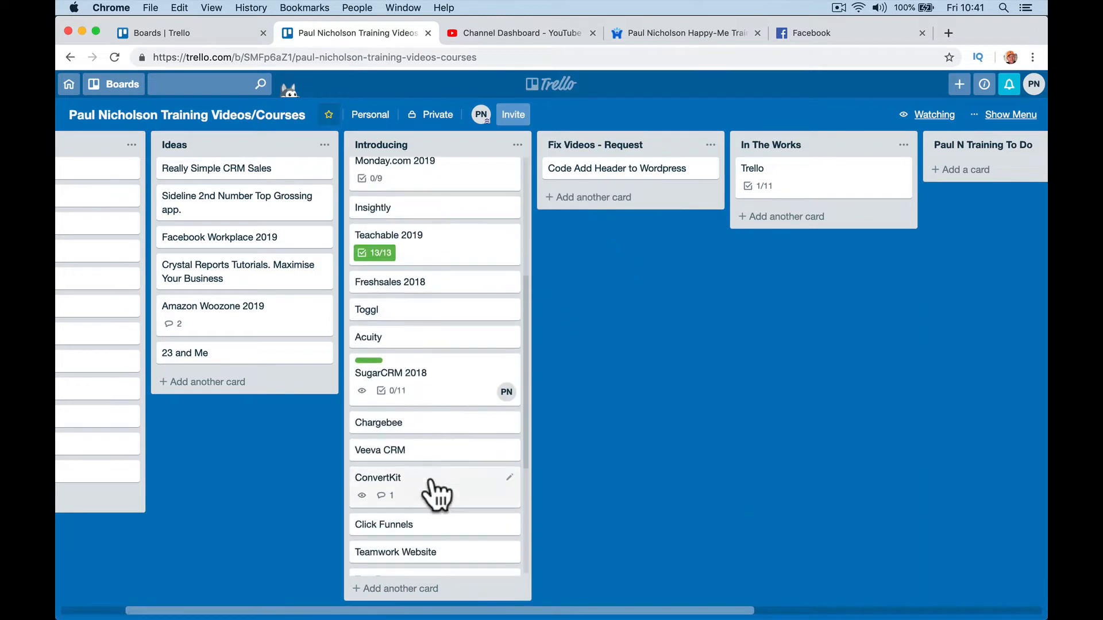
click(216, 383)
text(Trell)
text(o )
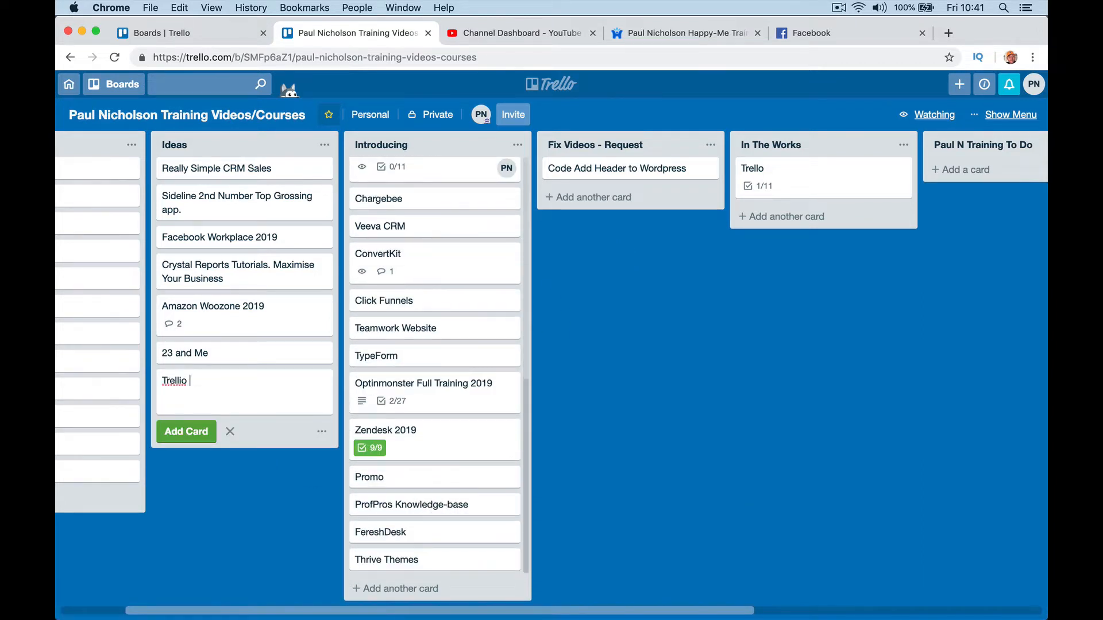
text(To slacok)
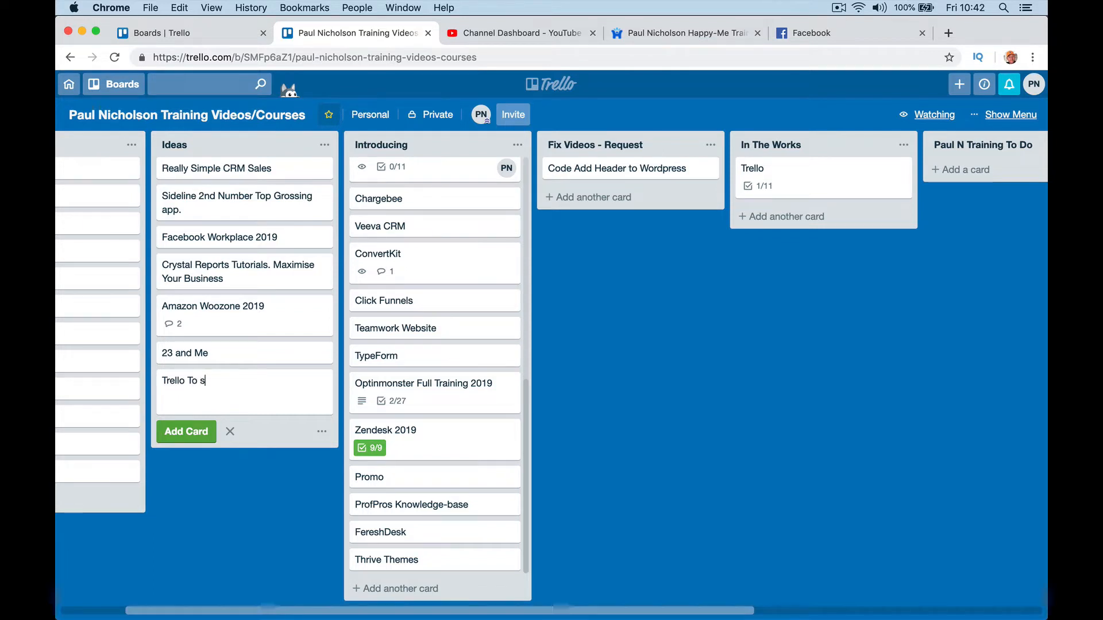
key(BackSpace)
key(BackSpace)
key(BackSpace)
key(BackSpace)
key(BackSpace)
key(BackSpace)
key(BackSpace)
text(Slack Video)
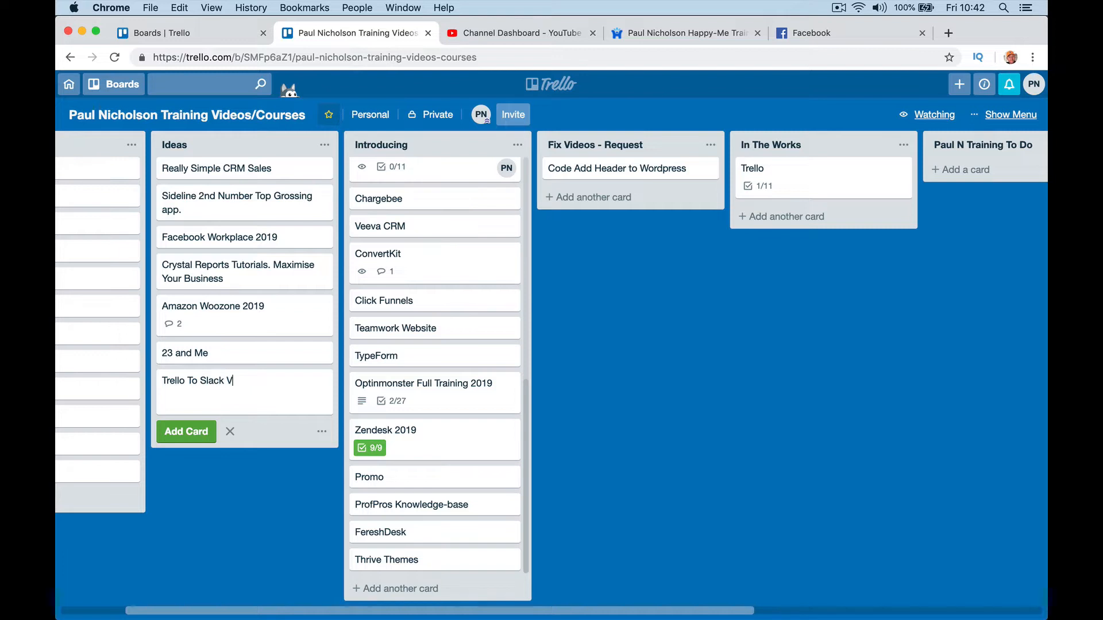
key(Return)
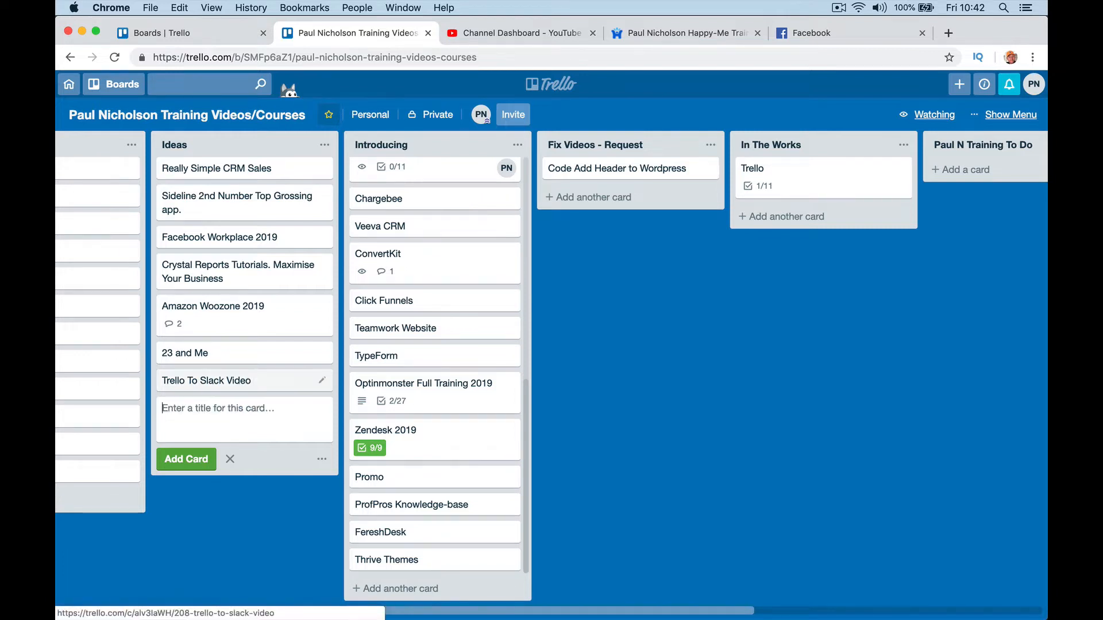
Step: Add a 'Trello To Evernot' card below it and open its details
text(Trello )
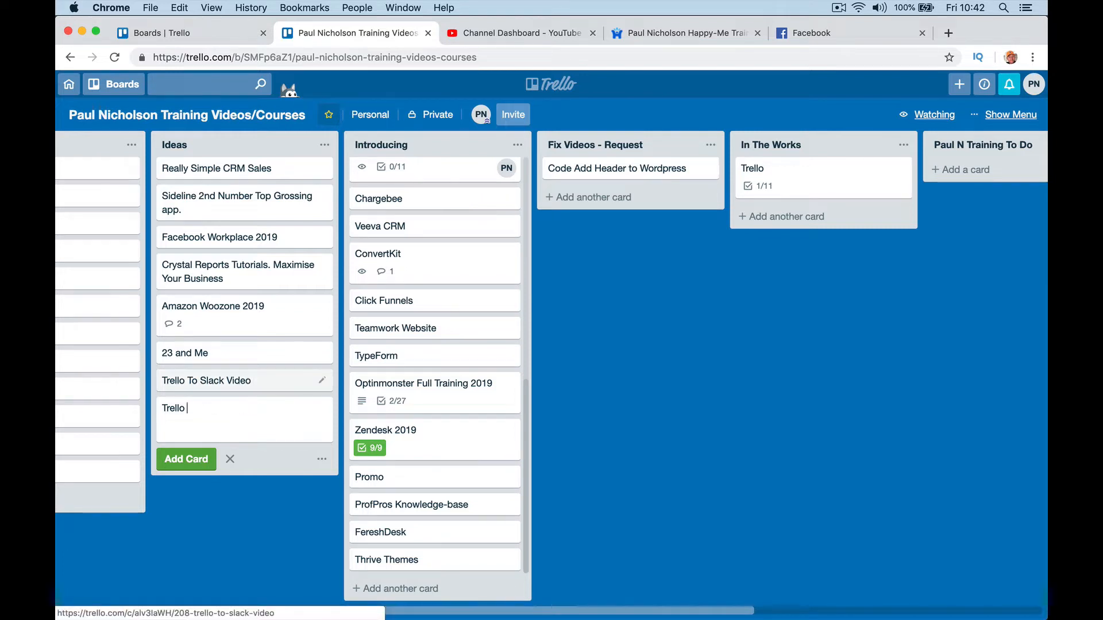
text(To)
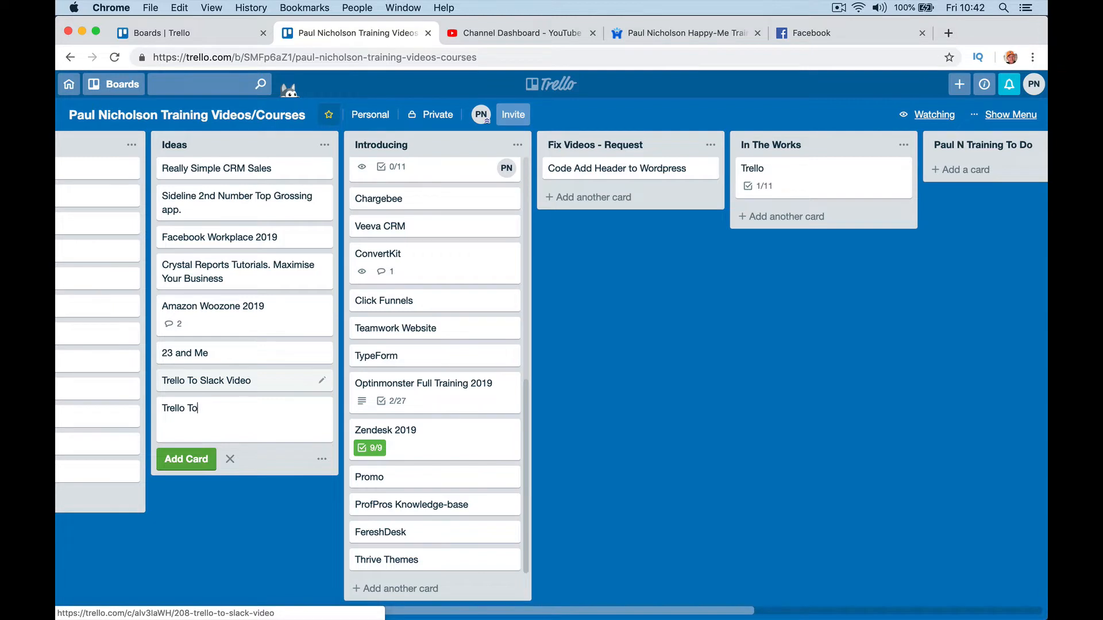
text( Evernot)
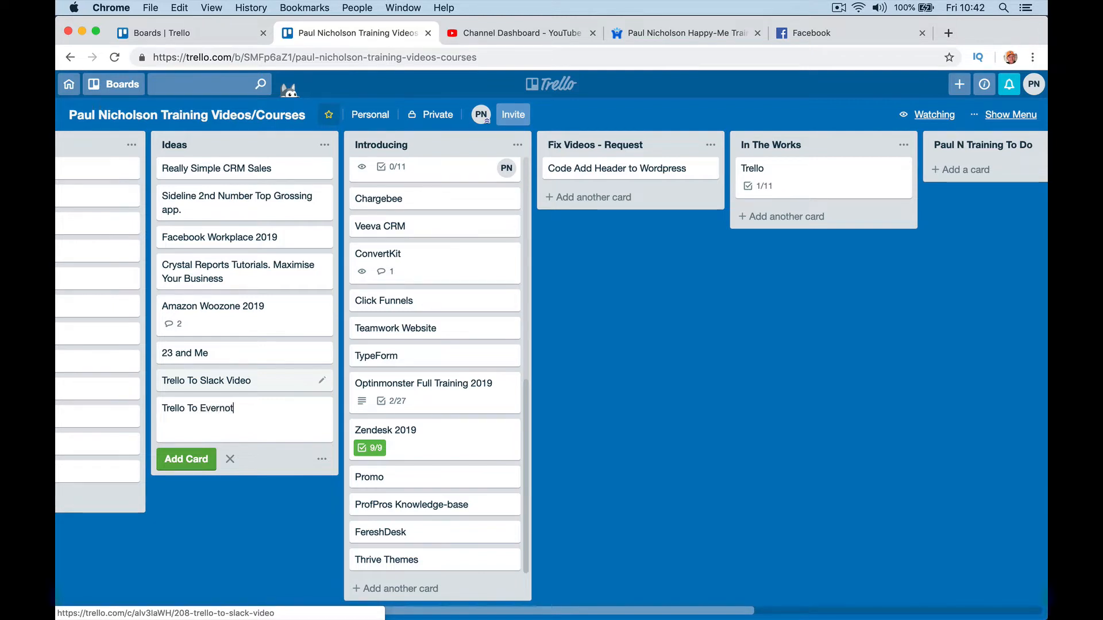
key(Return)
click(225, 406)
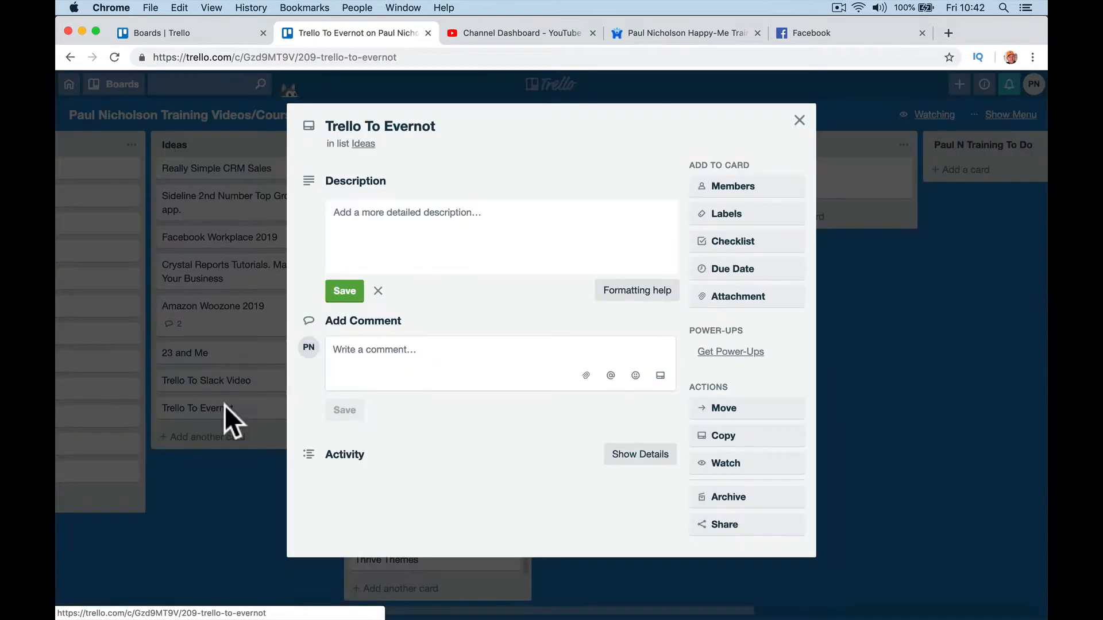
Step: Correct the card title to 'Trello To Evernote'
click(454, 125)
text(e)
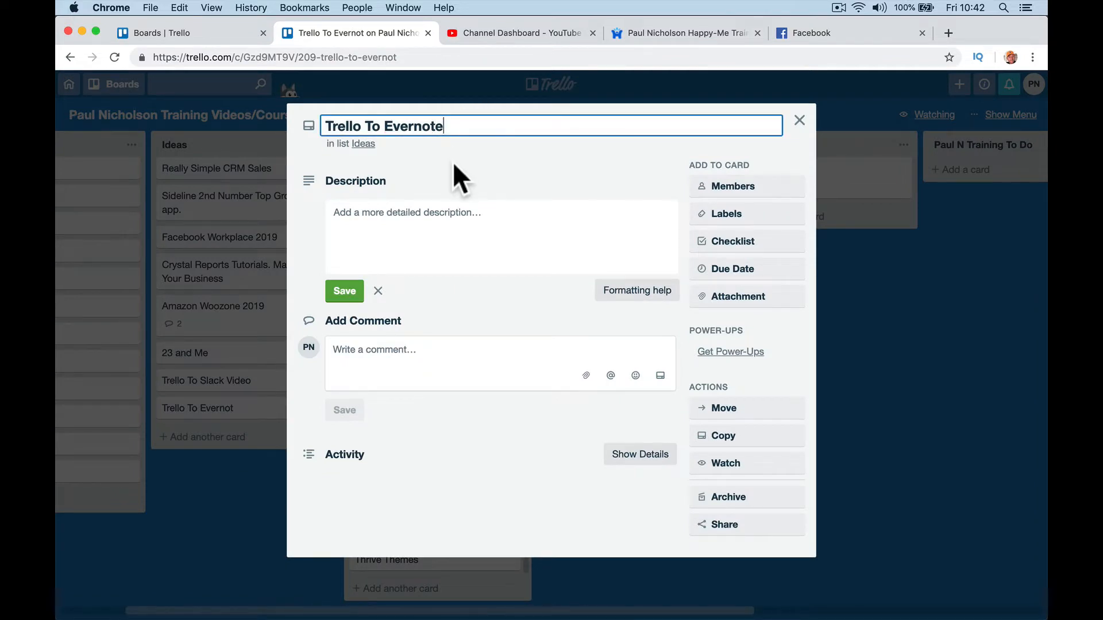
click(453, 165)
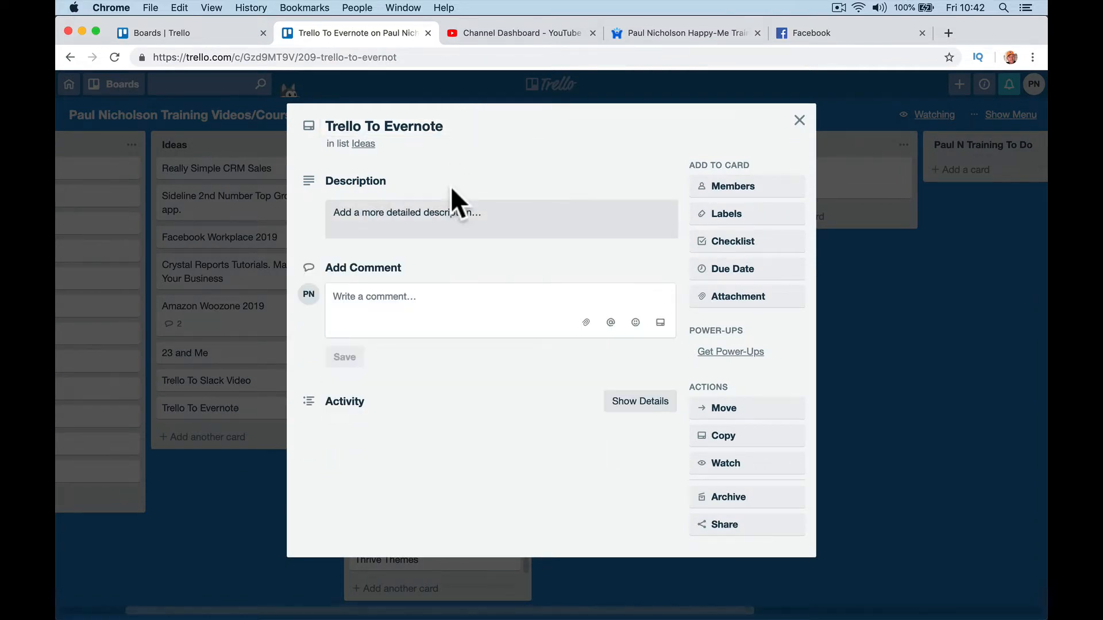
Step: Give the card the description 'Idea on how to link trello with Evernote.' and close it
click(511, 221)
text(Idea)
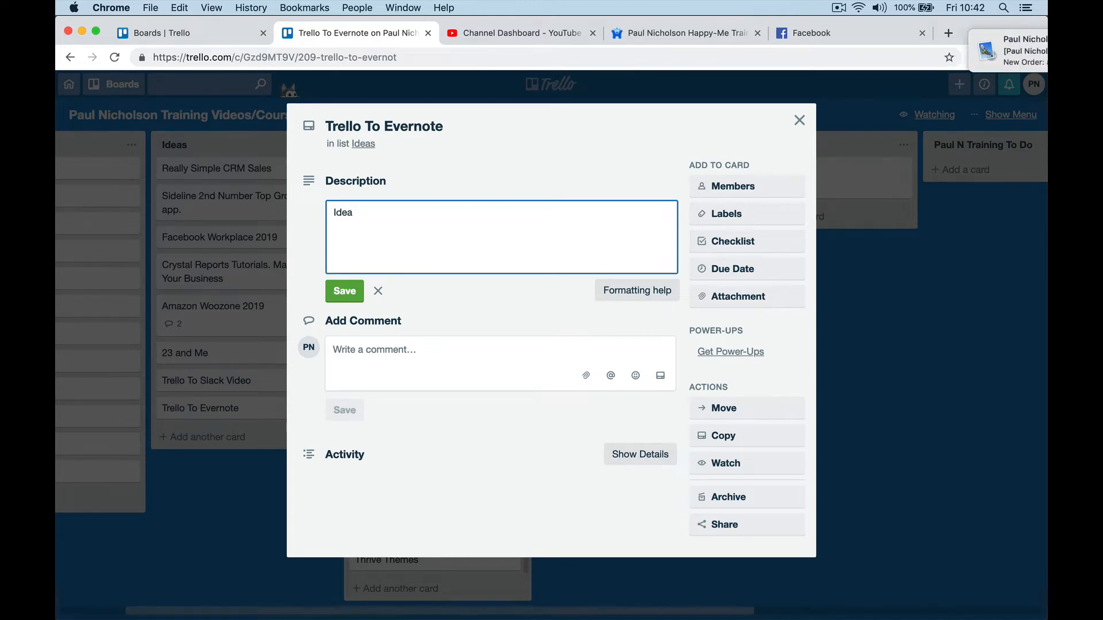
key(XF86AudioLowerVolume)
key(XF86AudioLowerVolume)
key(XF86AudioLowerVolume)
key(XF86AudioLowerVolume)
key(XF86AudioLowerVolume)
text(o)
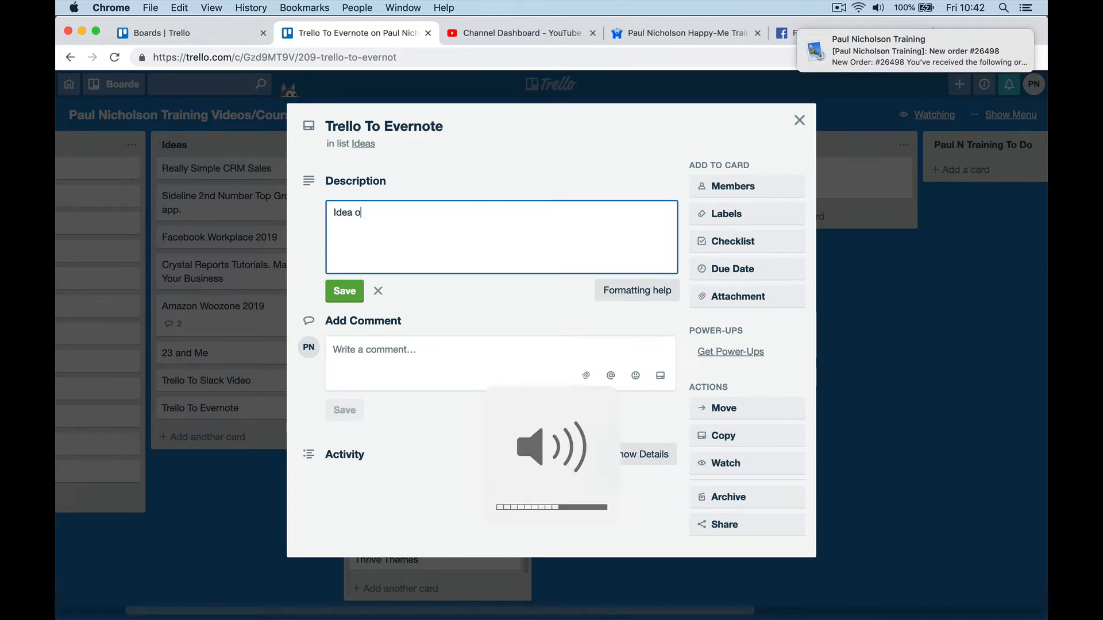
text(n how to )
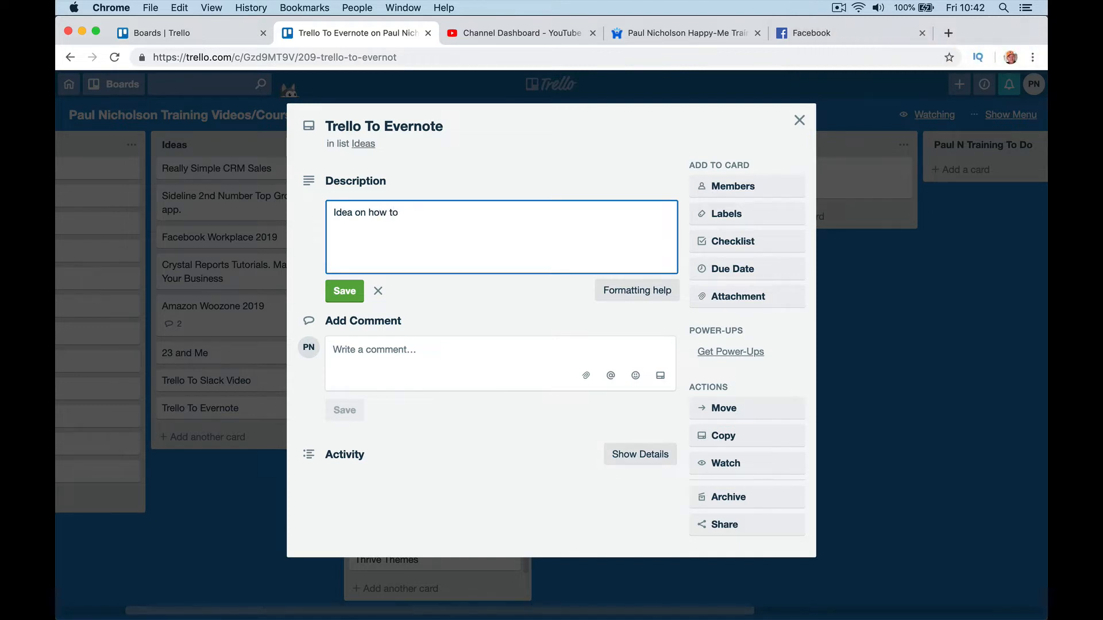
text(link trello with Evernote.)
click(347, 292)
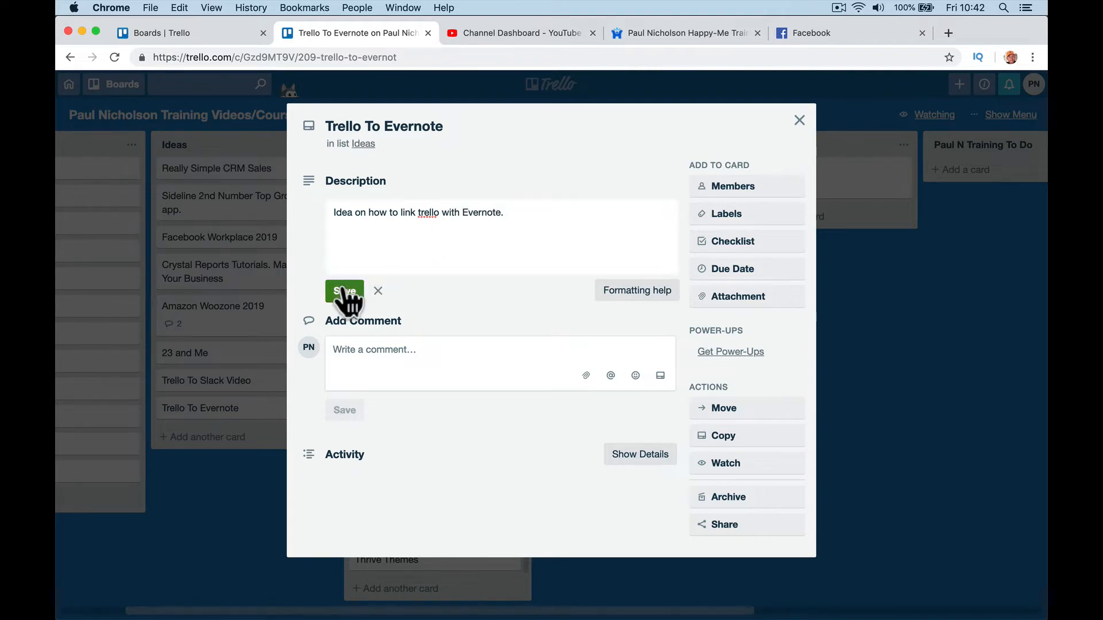
click(368, 288)
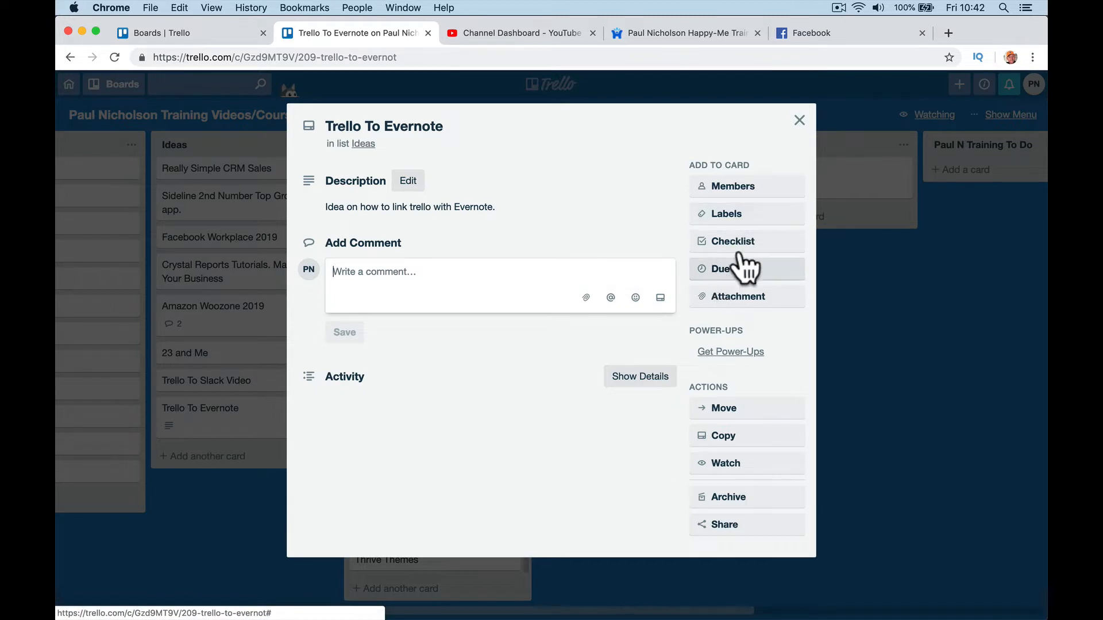
click(801, 121)
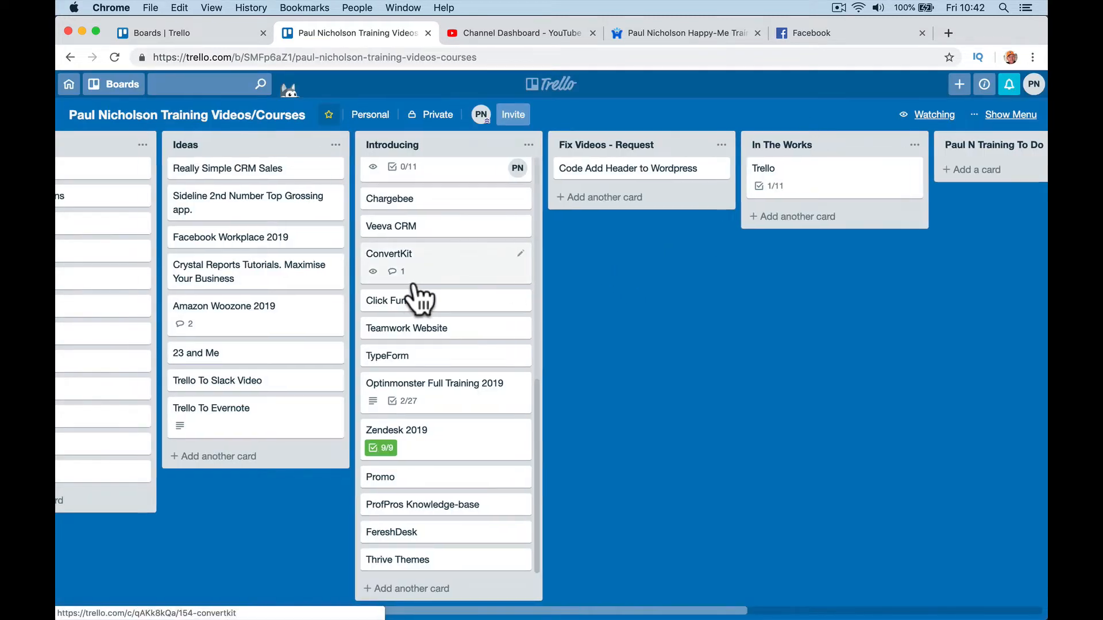
Step: Scroll back and forth across the training board's lists before heading to the Boards overview
scroll(419, 296, left, 5)
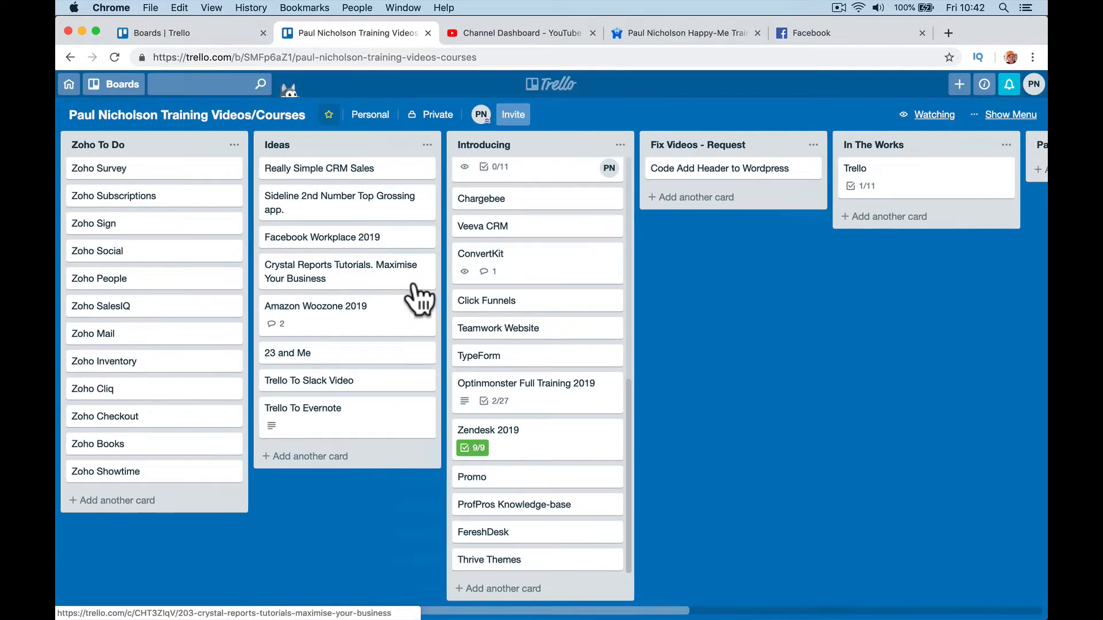
scroll(484, 277, right, 1)
scroll(484, 278, right, 5)
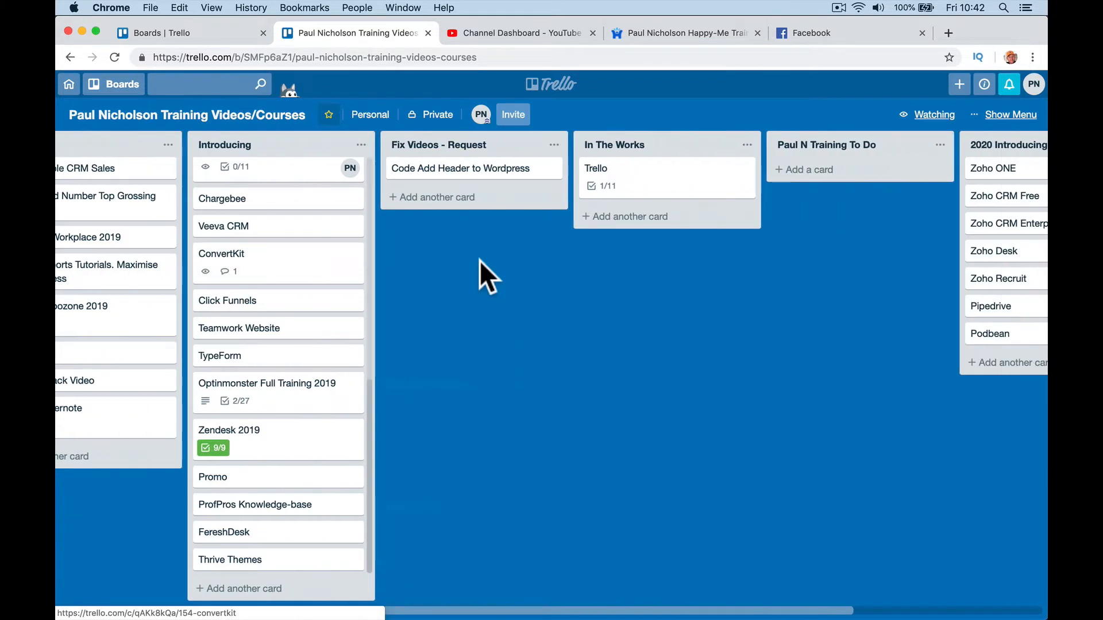
scroll(480, 271, left, 5)
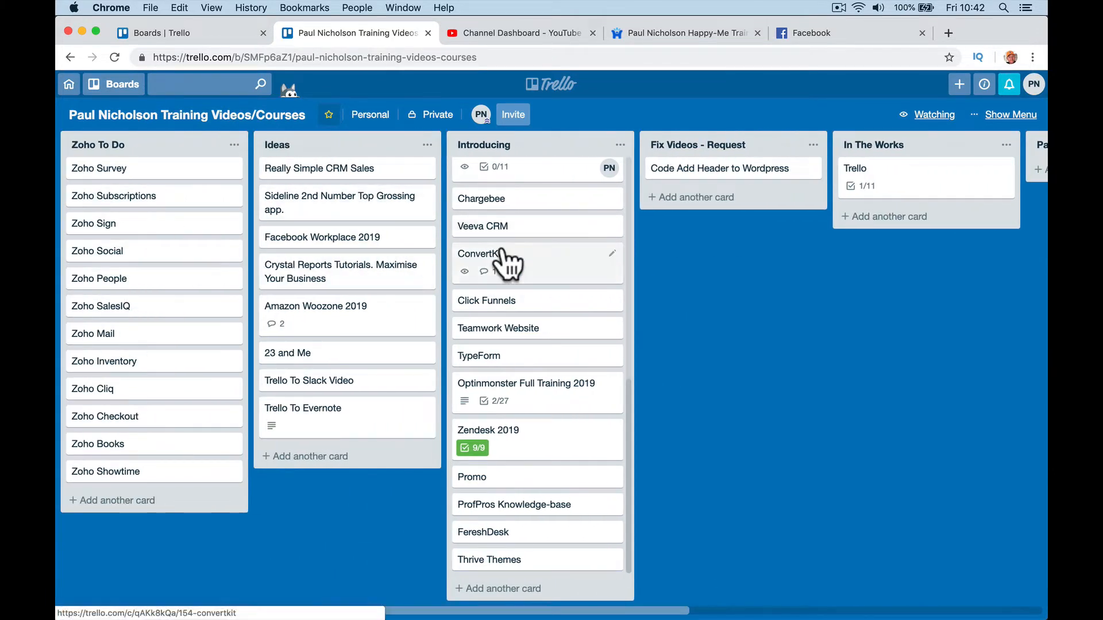
scroll(664, 270, right, 2)
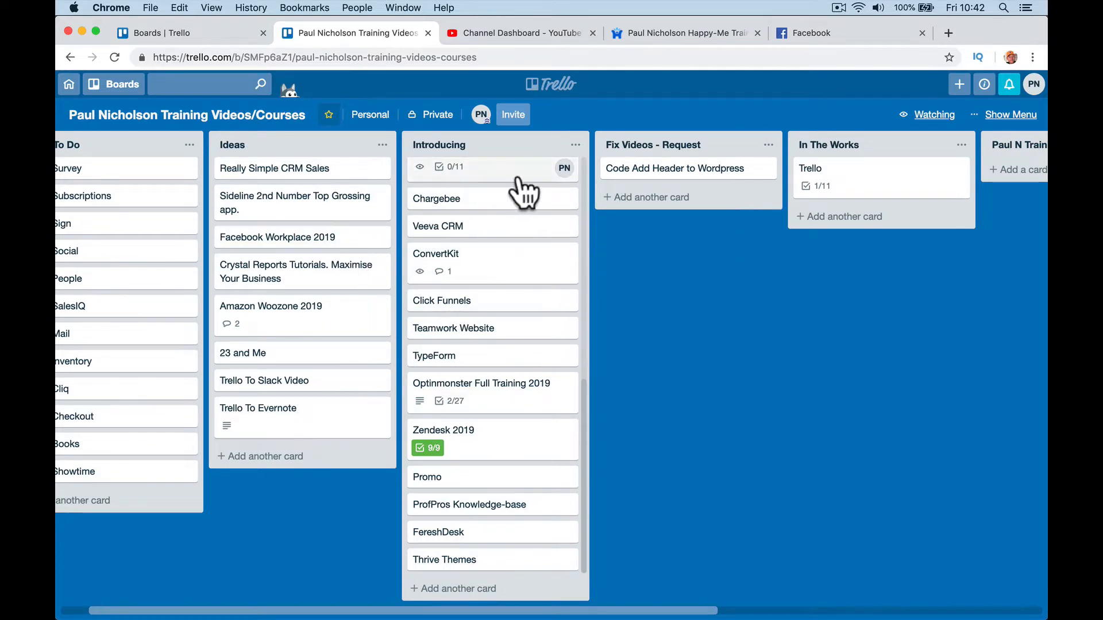
scroll(751, 257, right, 15)
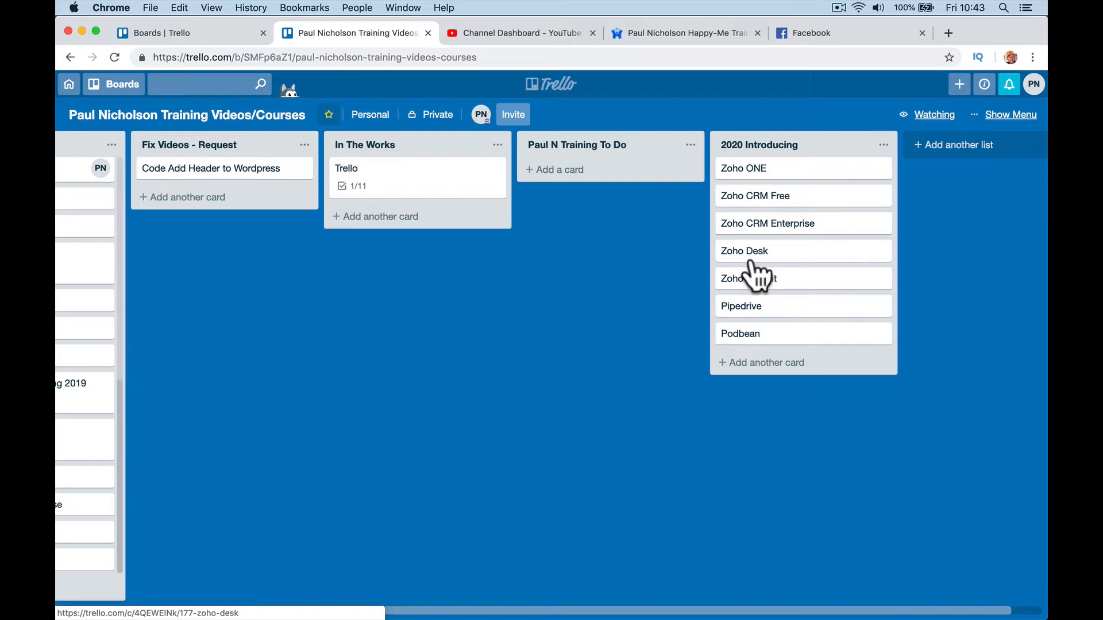
scroll(750, 259, left, 10)
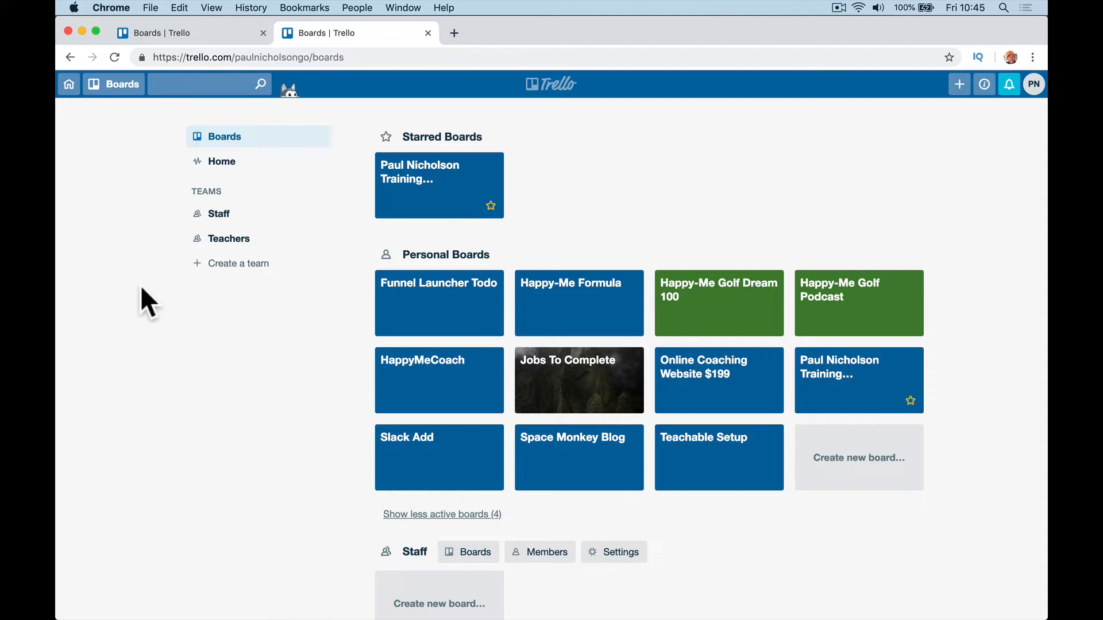
Step: Create a private team named 'Happy-Me Security' described as 'Security Company'
click(247, 281)
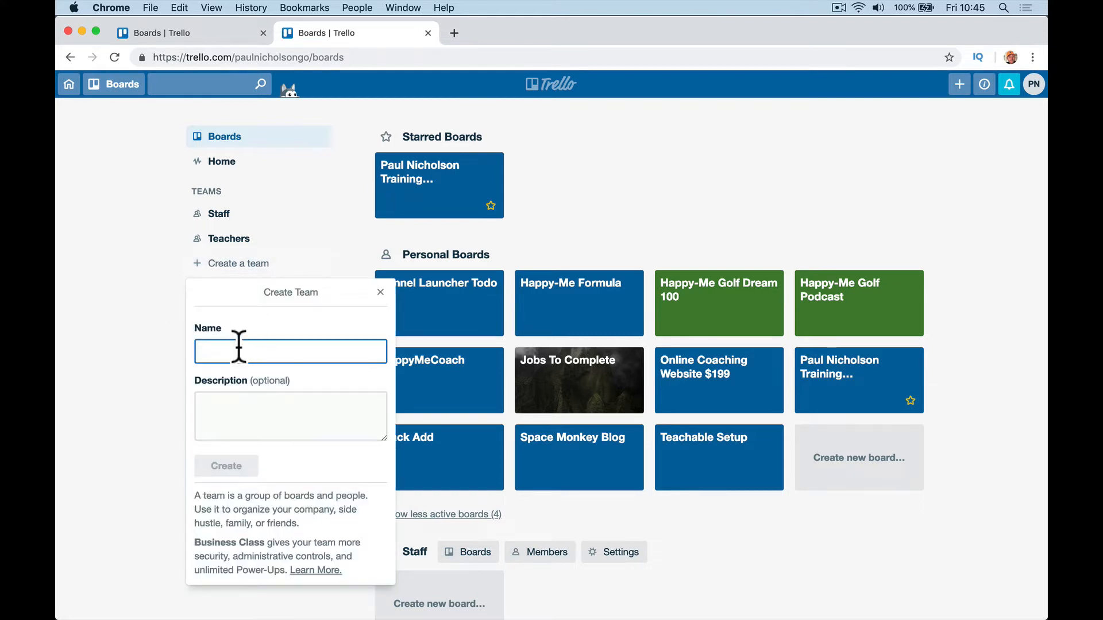
text(Happy)
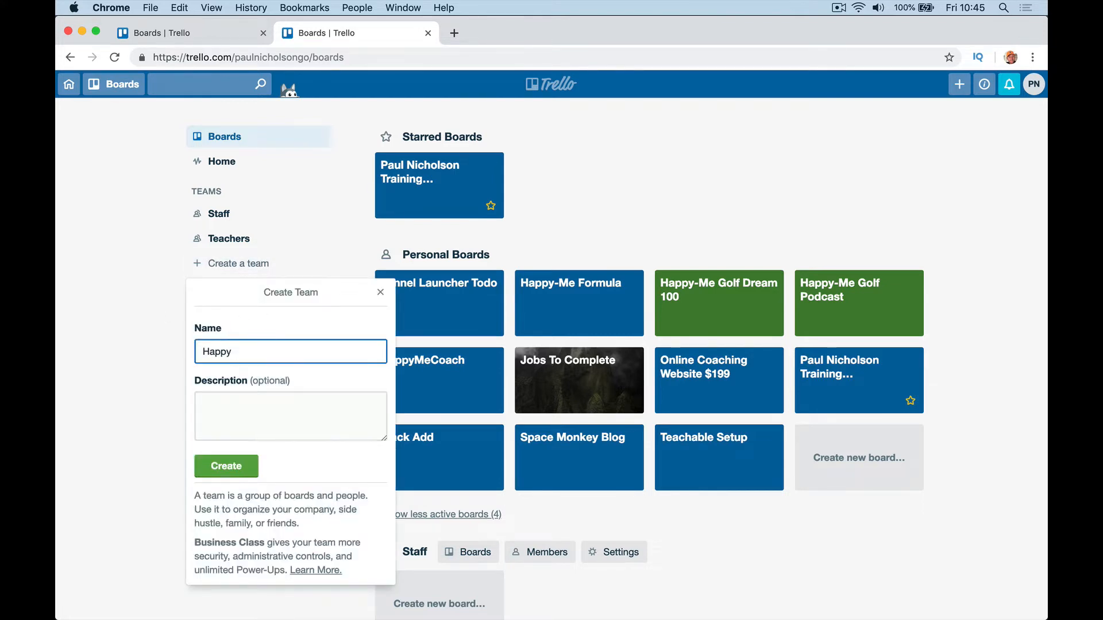
text(-Me )
text(Secuirty)
key(BackSpace)
key(BackSpace)
key(BackSpace)
key(BackSpace)
text(rity)
key(Tab)
text(Secuirty)
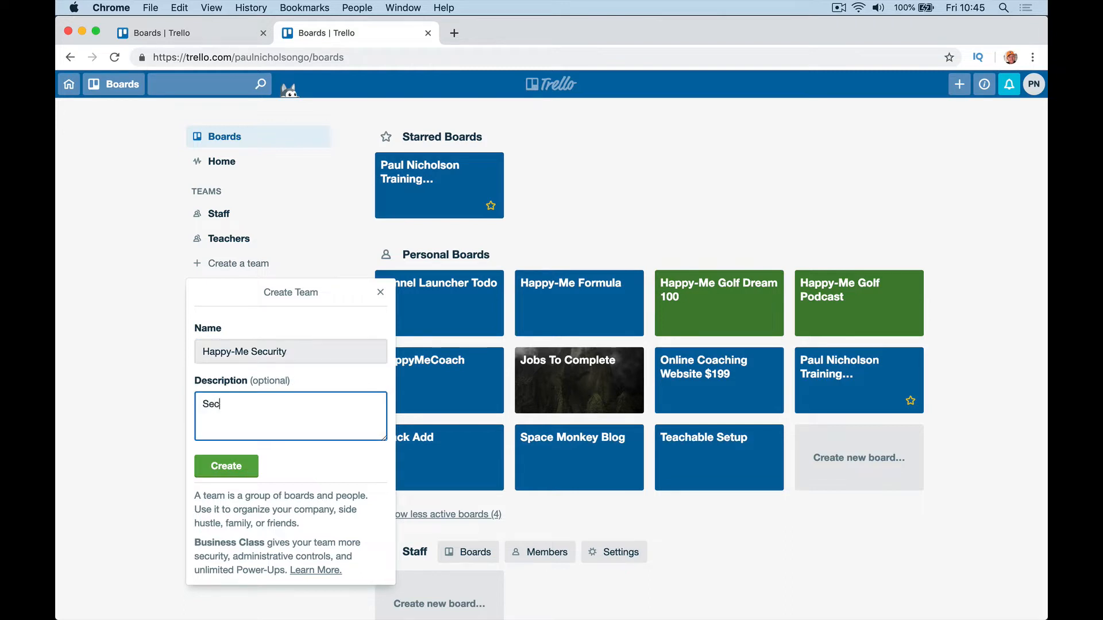
key(BackSpace)
key(BackSpace)
key(BackSpace)
key(BackSpace)
text(rity Company)
click(219, 467)
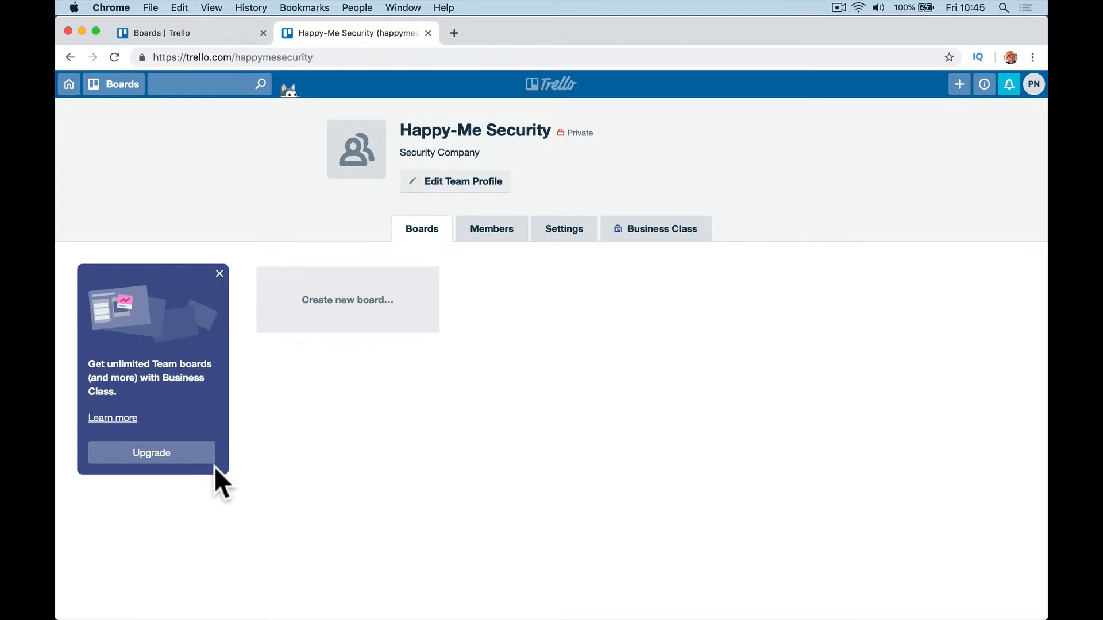
Step: Invite the sales e-mail address to the team from the Members tab
click(506, 238)
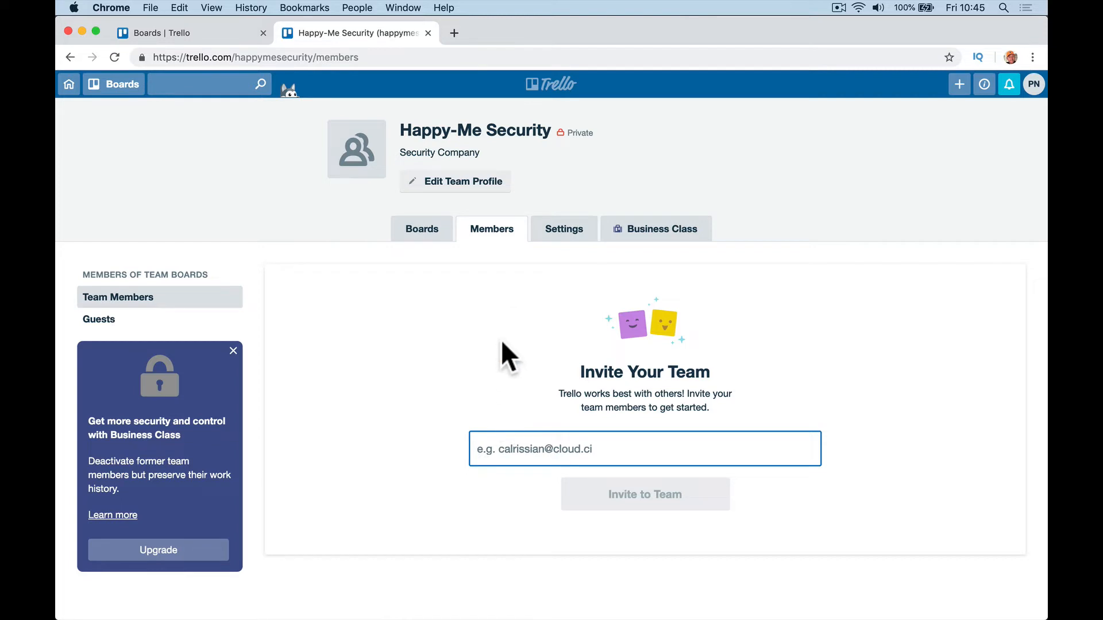
click(493, 453)
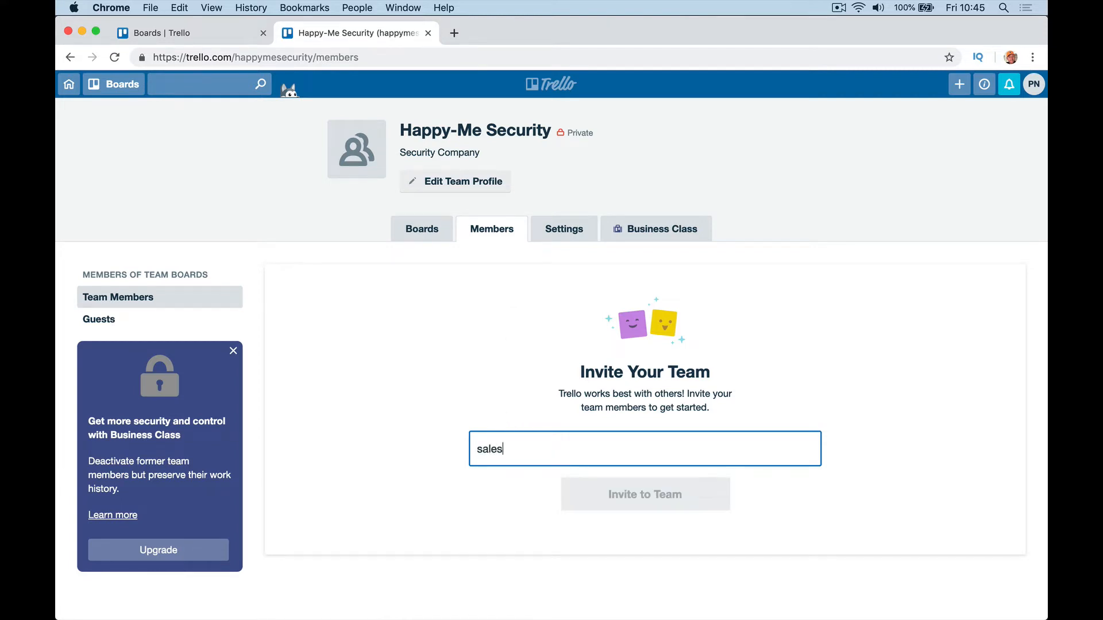
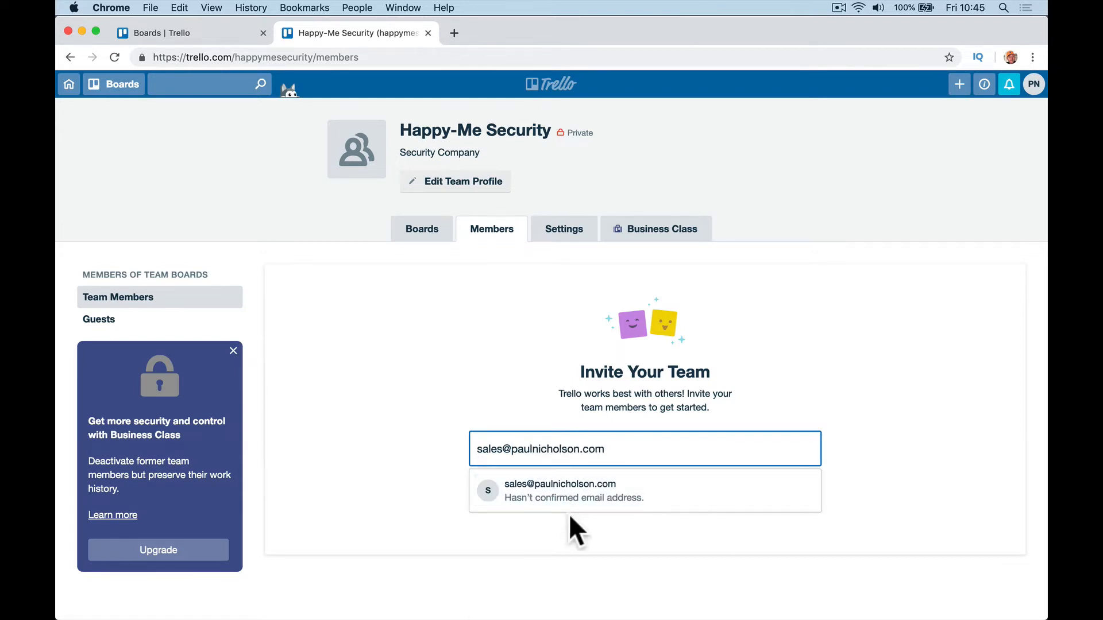
click(579, 501)
click(581, 498)
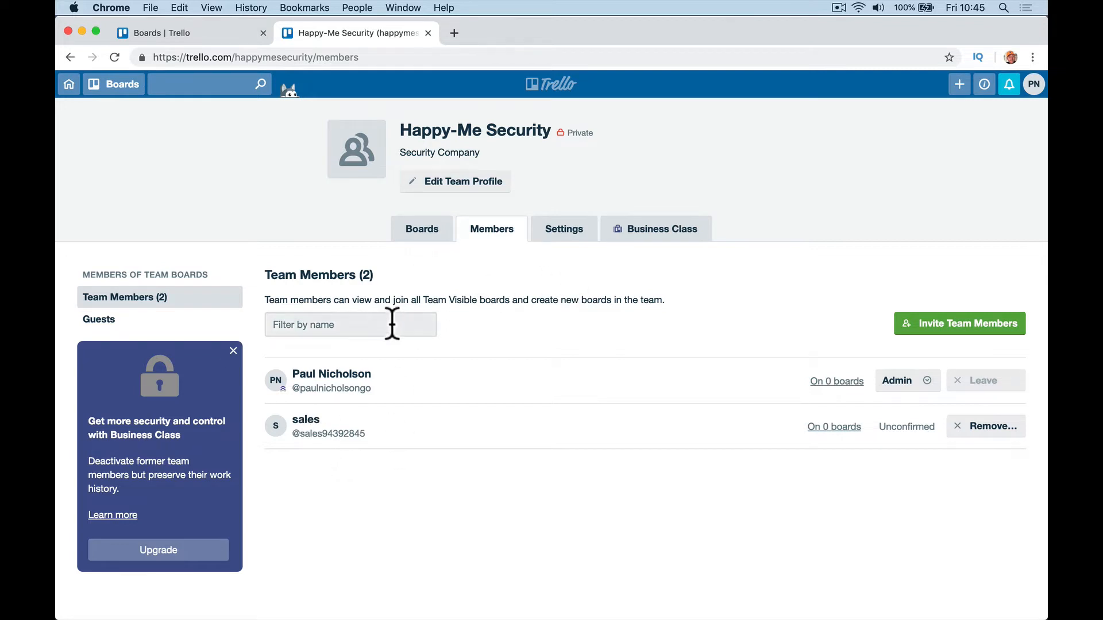
Step: Invite the installations e-mail address with the member's full name, then return to the team's boards
click(970, 330)
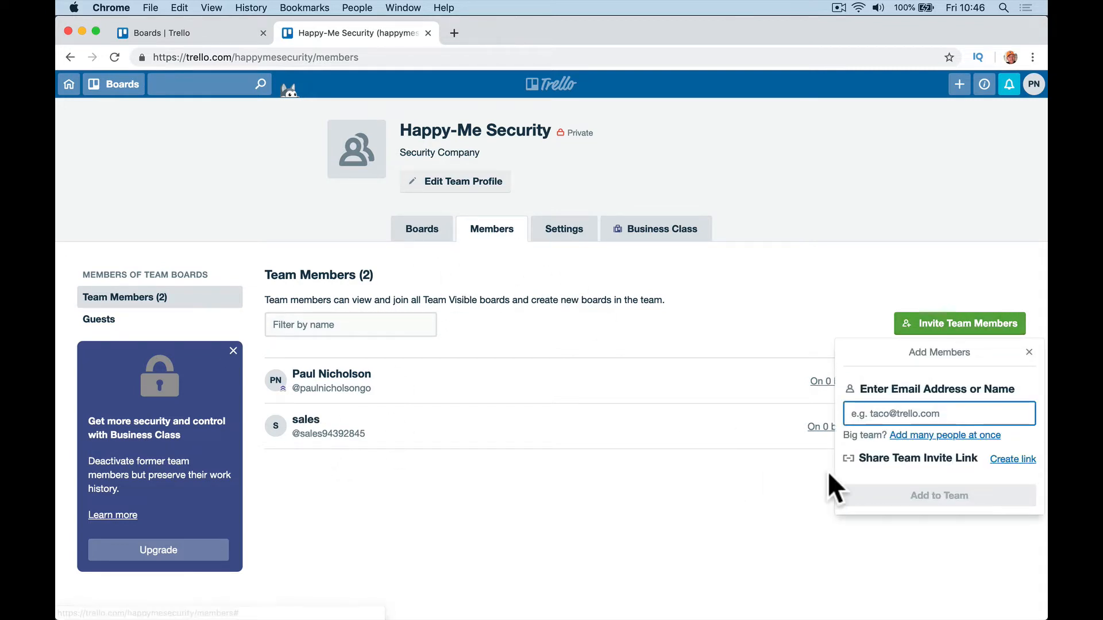
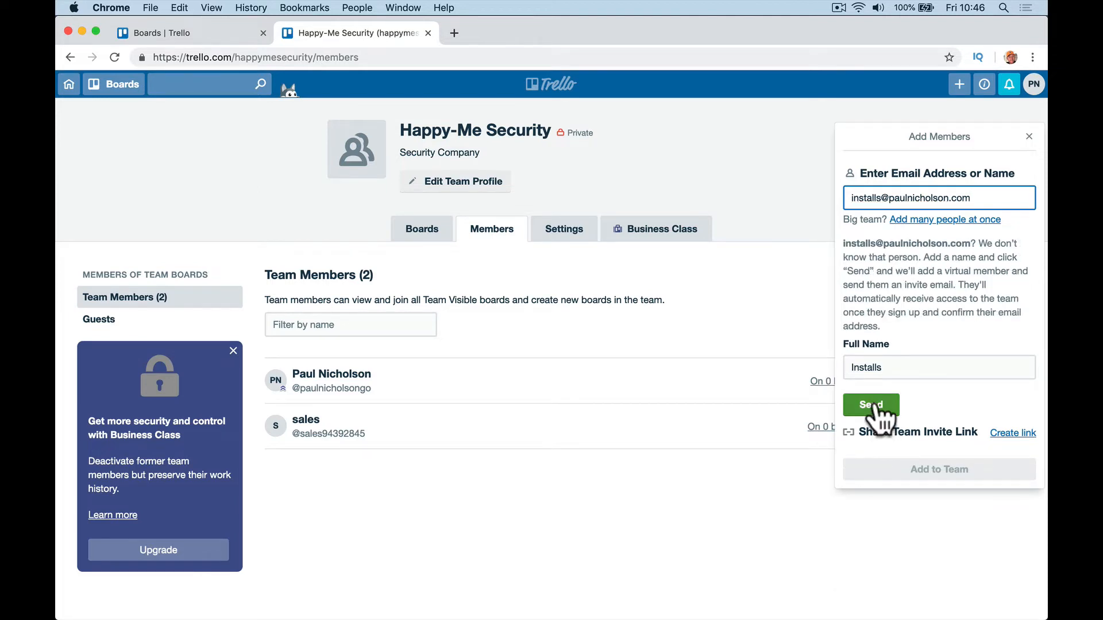
double_click(869, 368)
text(Ia)
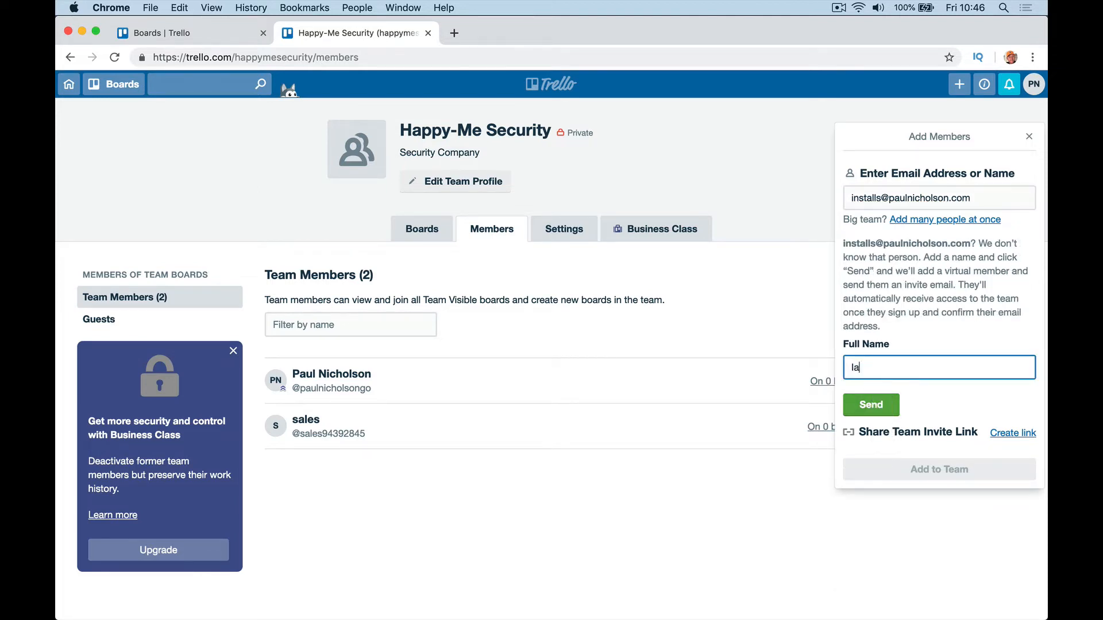
text(n Installs)
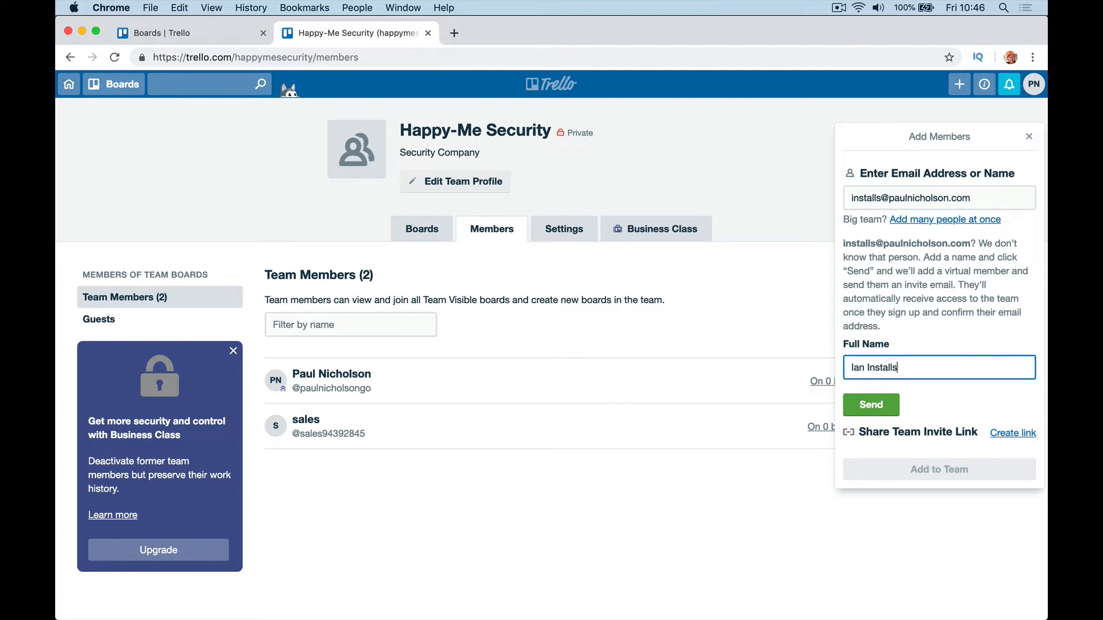
click(877, 401)
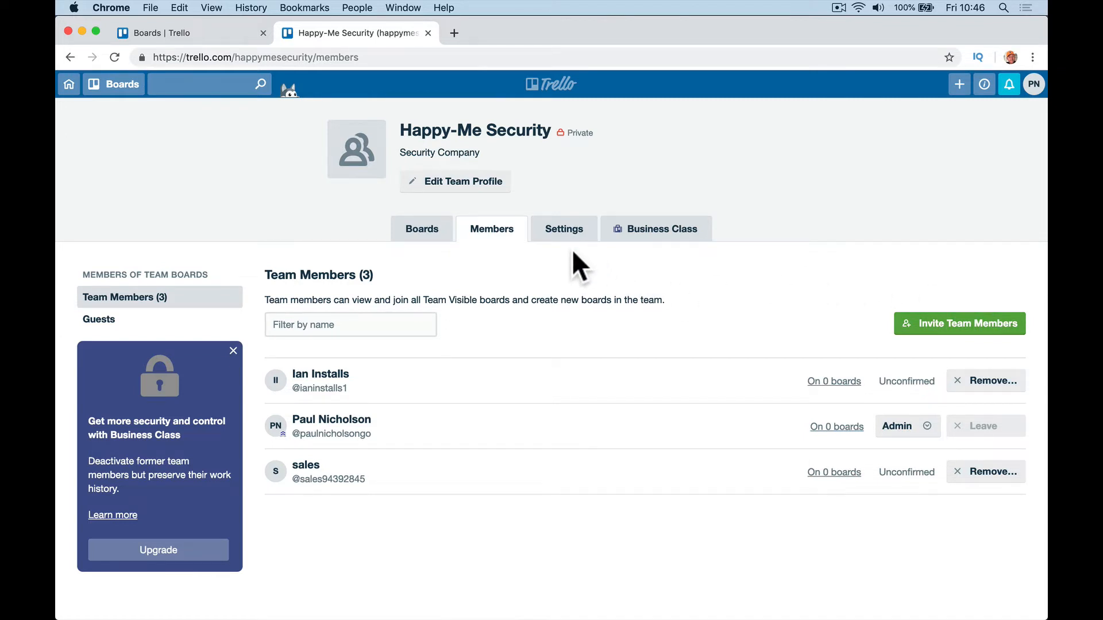
click(417, 241)
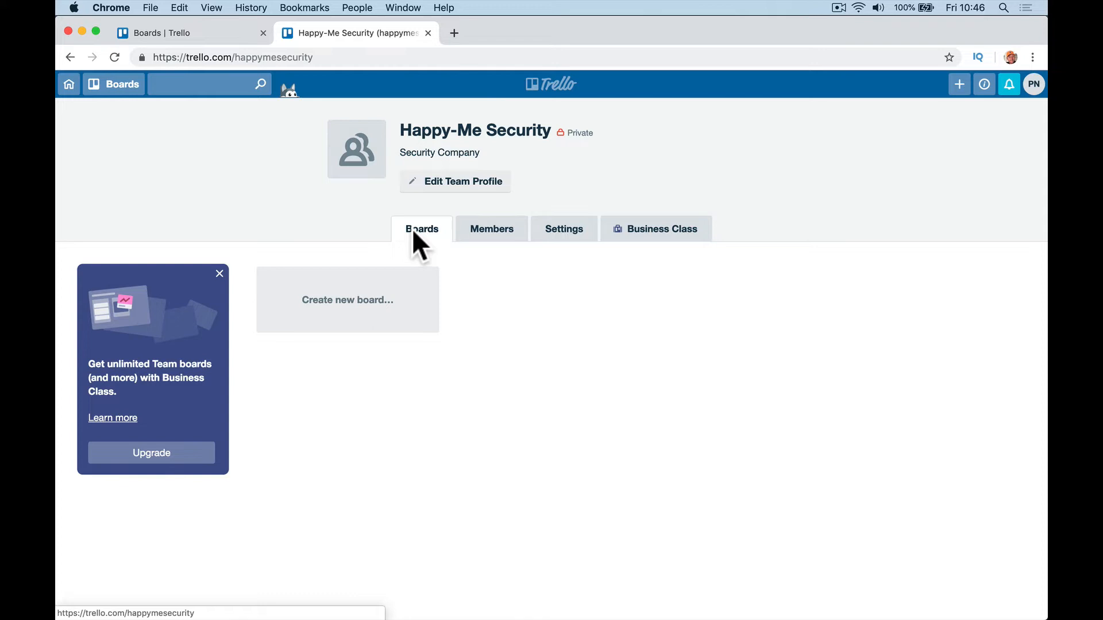
Step: Set up a new team board titled 'Sales' with a blue background
click(375, 288)
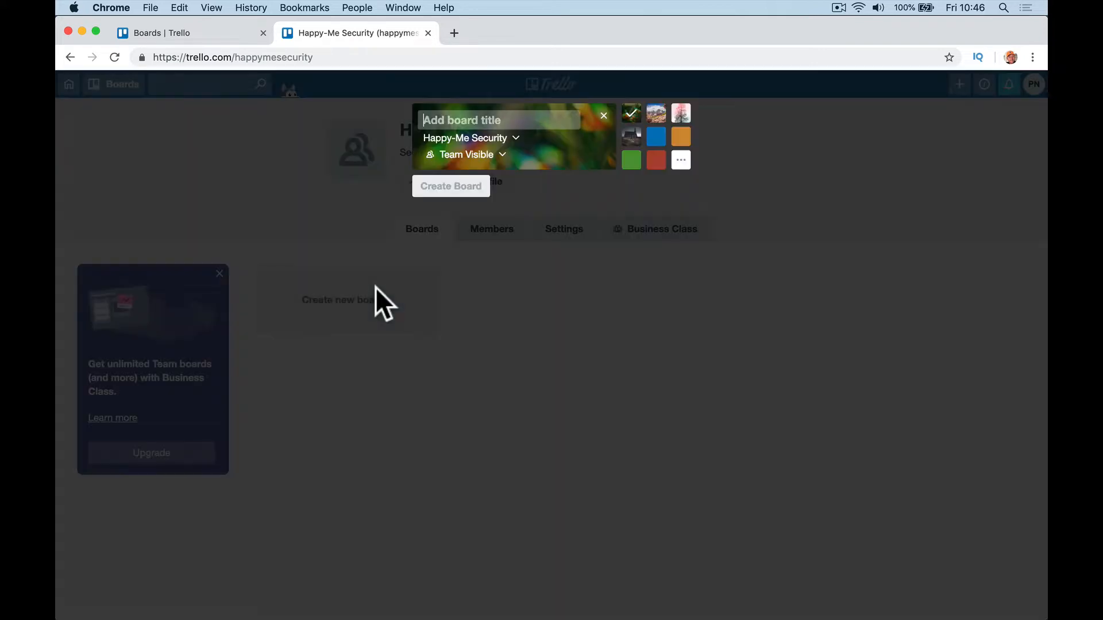
text(Sales)
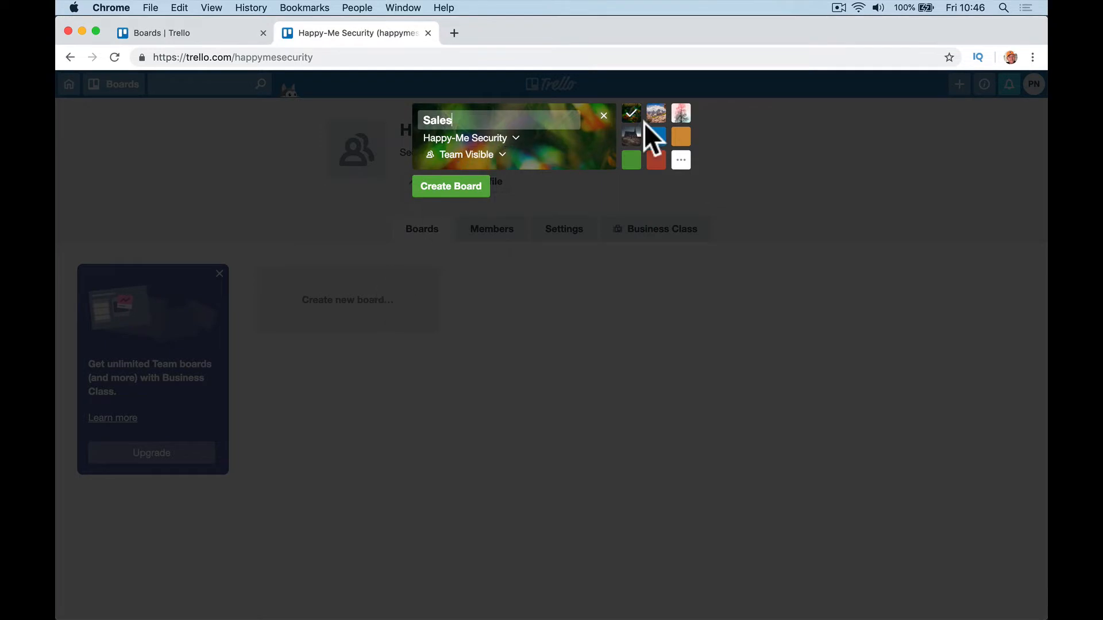
click(668, 133)
click(655, 137)
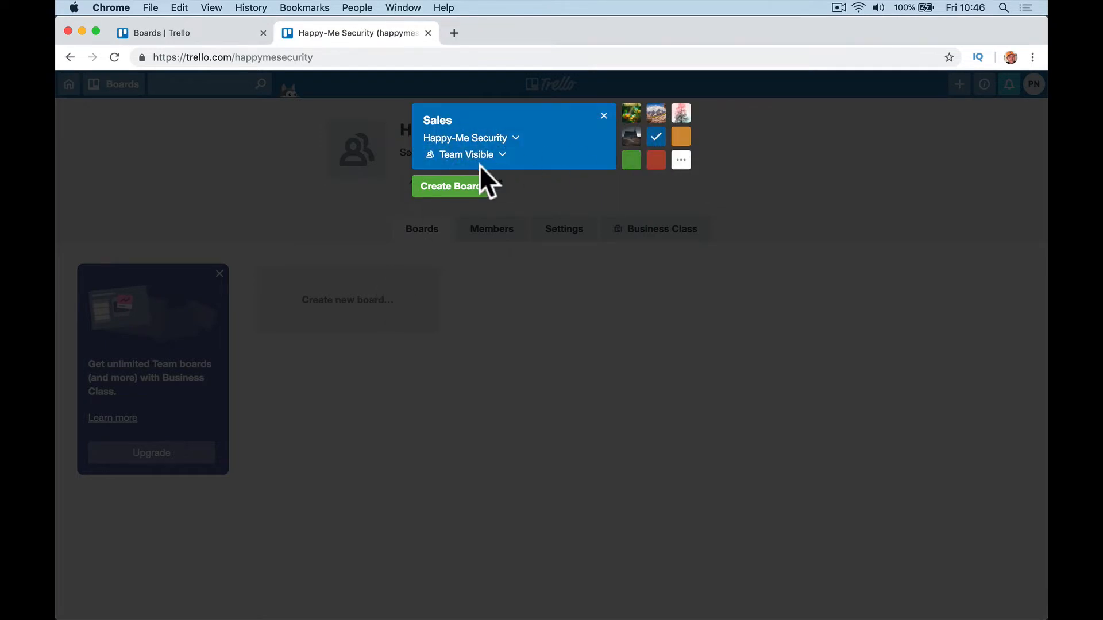
drag(483, 181, 446, 185)
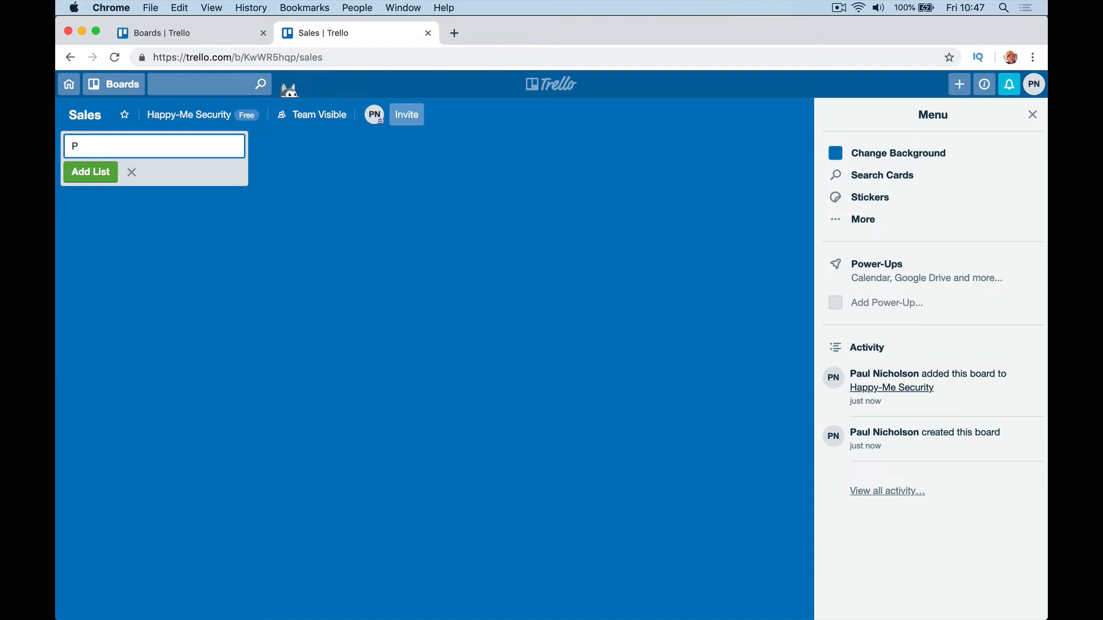
Step: Add the Ideas, Research, Interested and Proposal Research lists to the Sales board
key(BackSpace)
key(BackSpace)
text(Id)
key(Return)
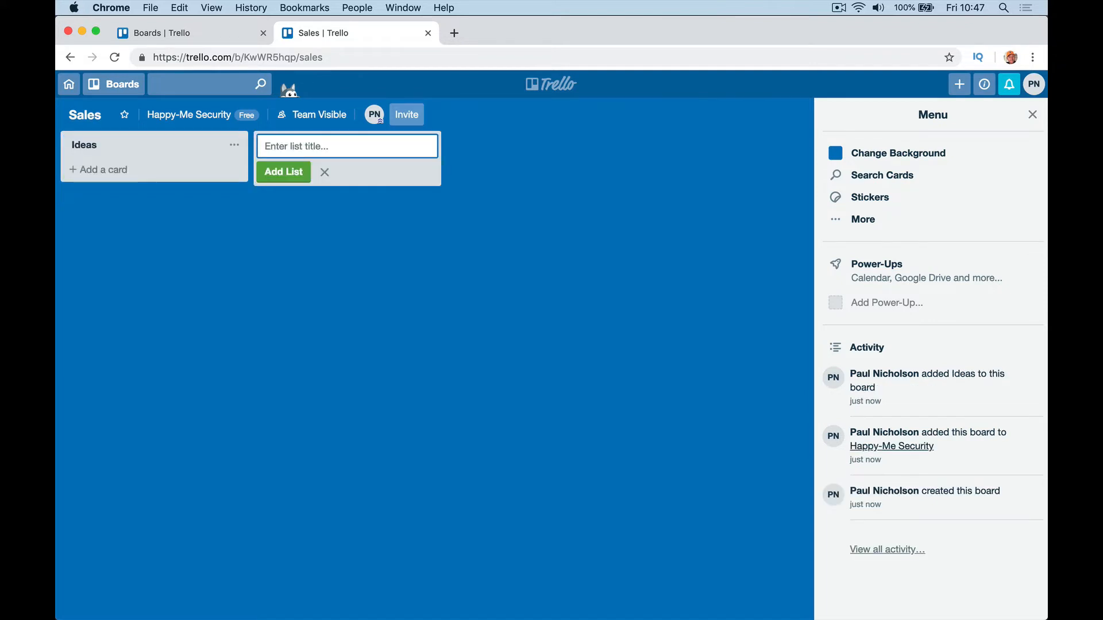
text(EResea)
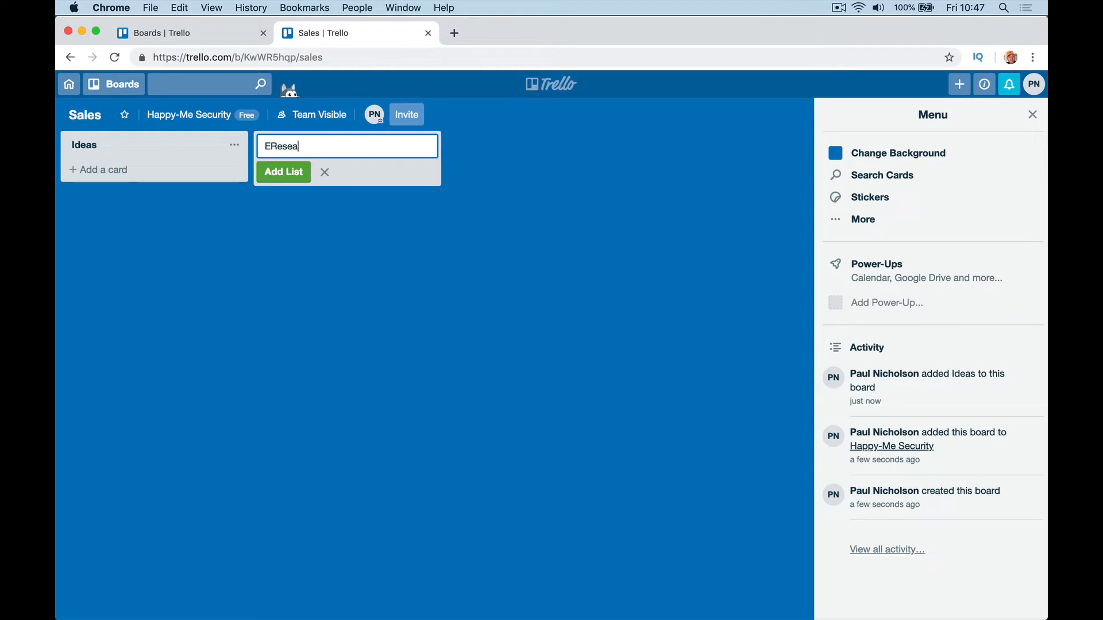
key(BackSpace)
key(BackSpace)
key(BackSpace)
key(BackSpace)
key(BackSpace)
key(BackSpace)
text(Research)
key(Return)
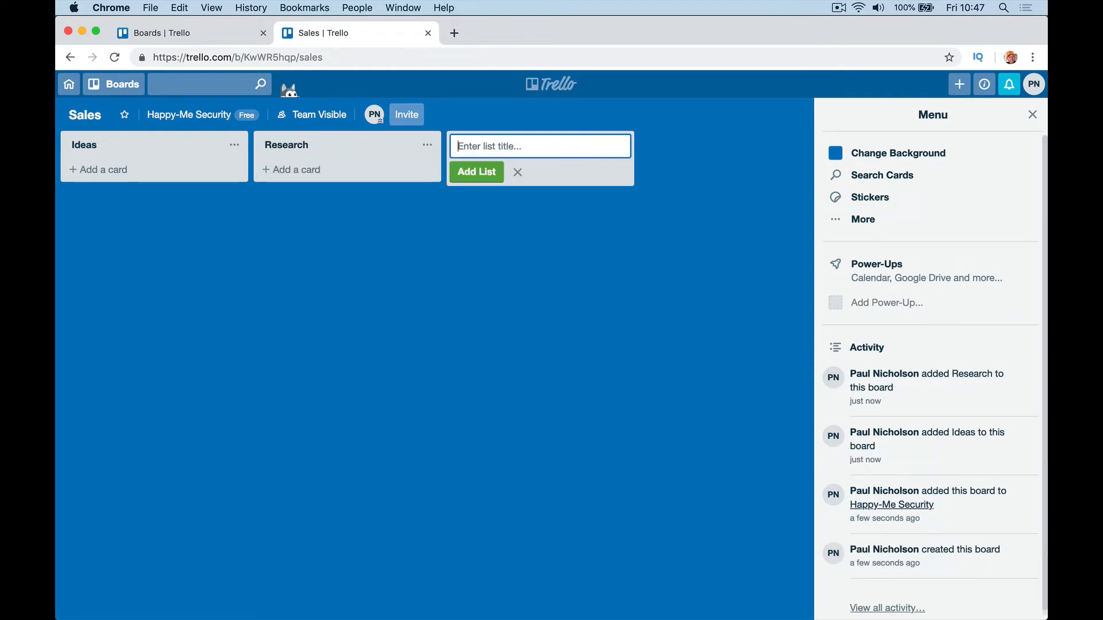
text(Inte)
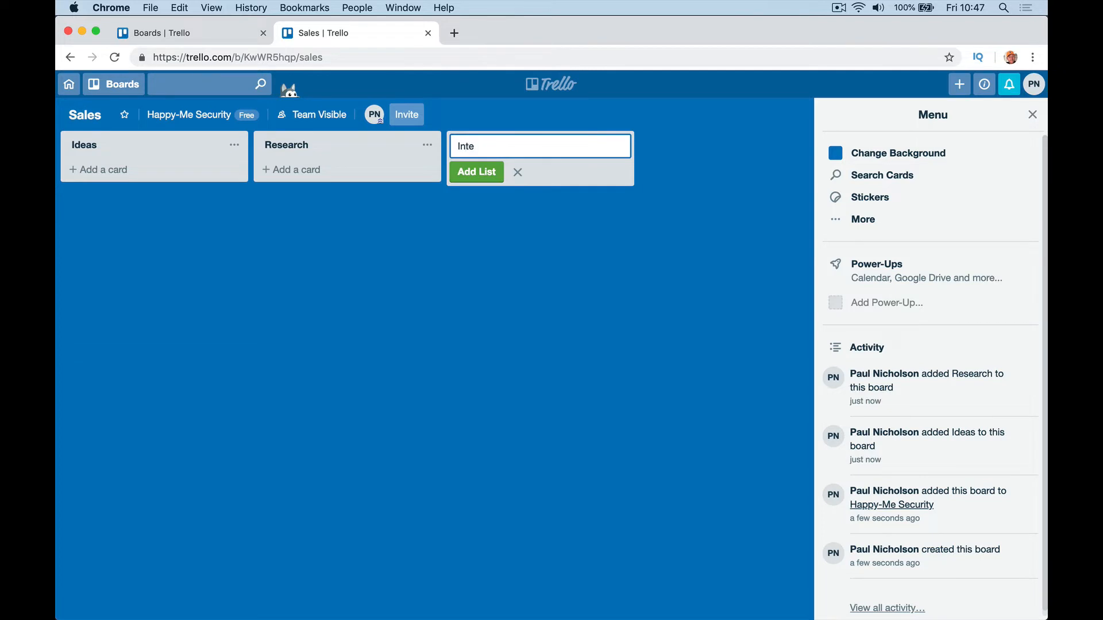
text(rested)
key(Return)
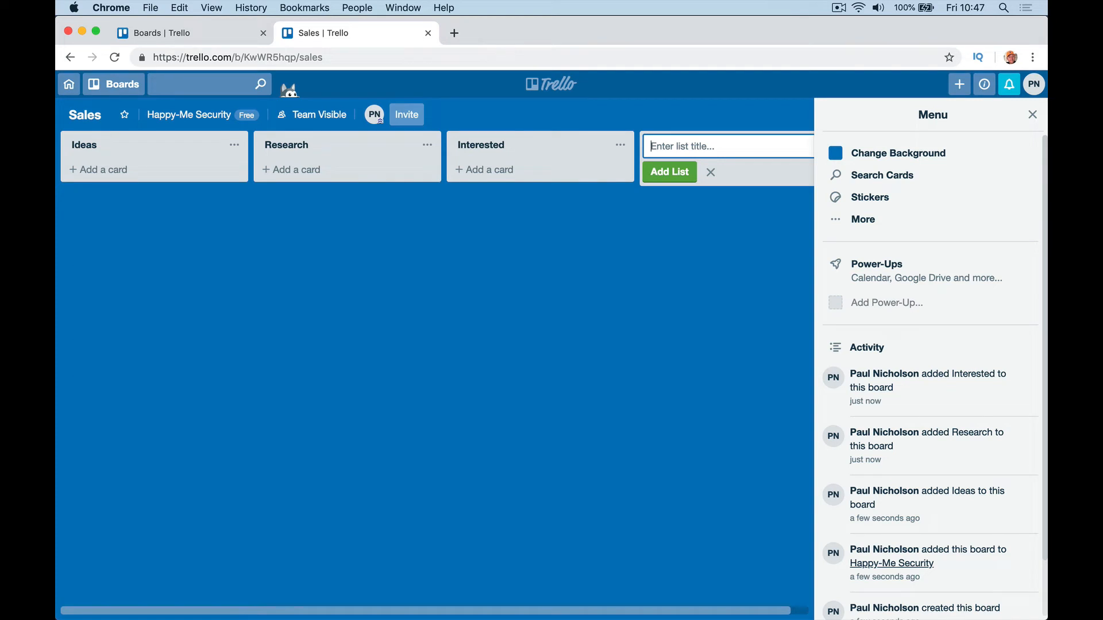
text(Proposal Research)
key(Return)
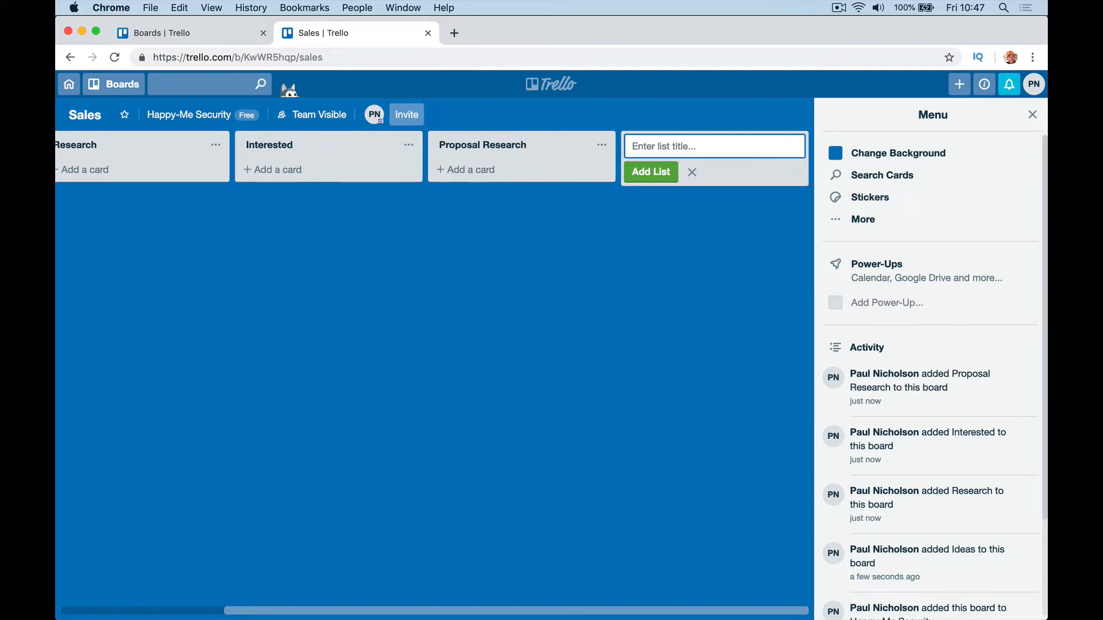
Step: Add the Negotiation, Quote Won and Quote Lost lists, then close the board menu
text(Negotiat)
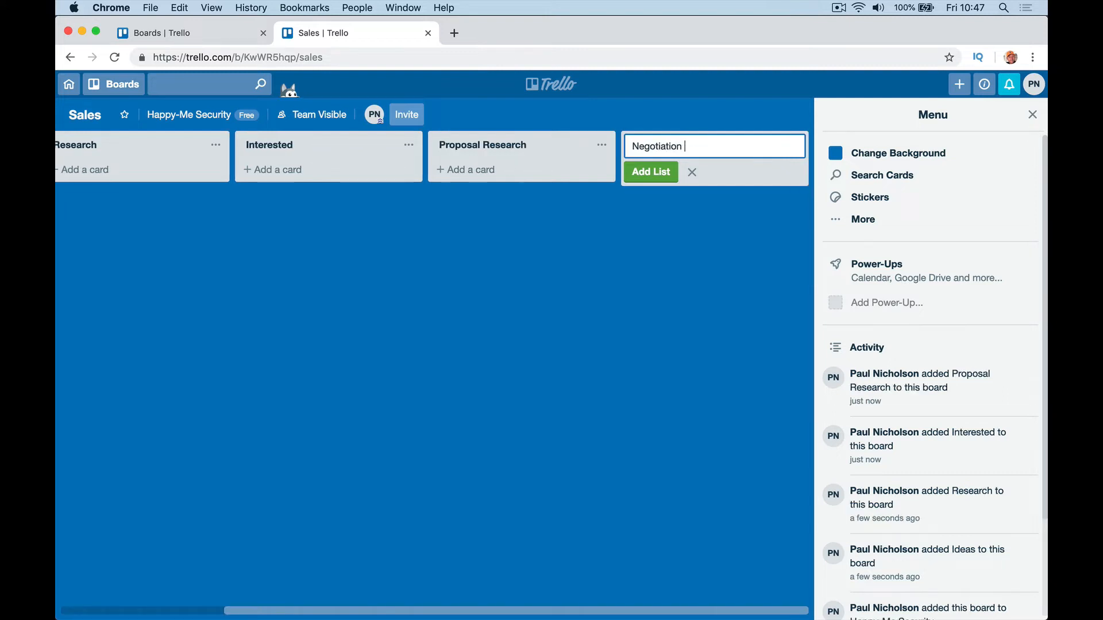
text(ion)
key(Return)
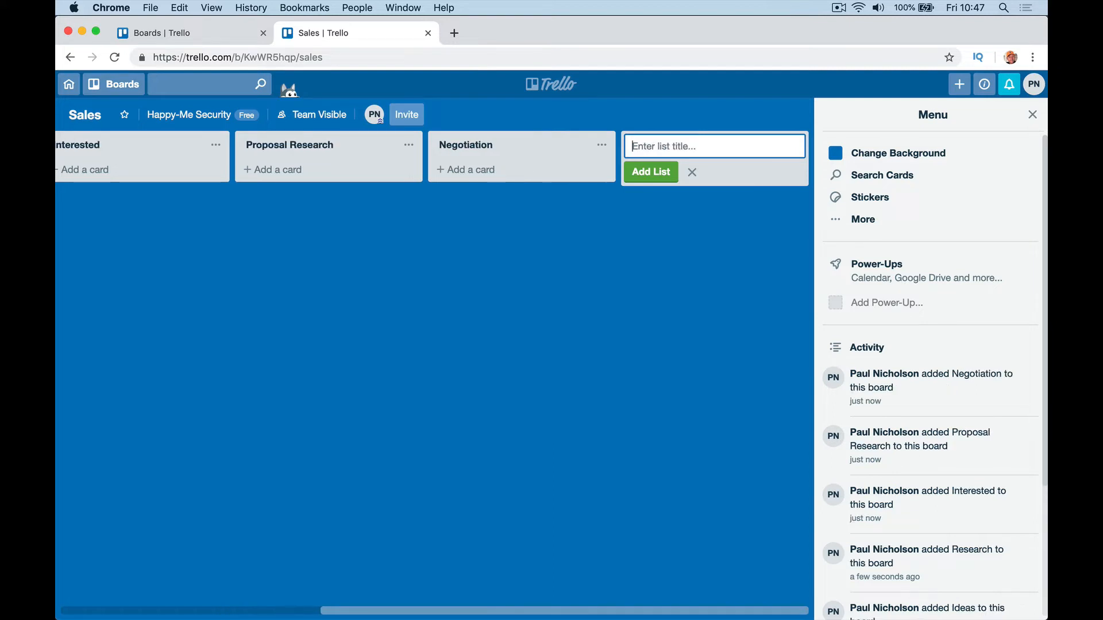
text(Quote Won)
key(Return)
text(Quote)
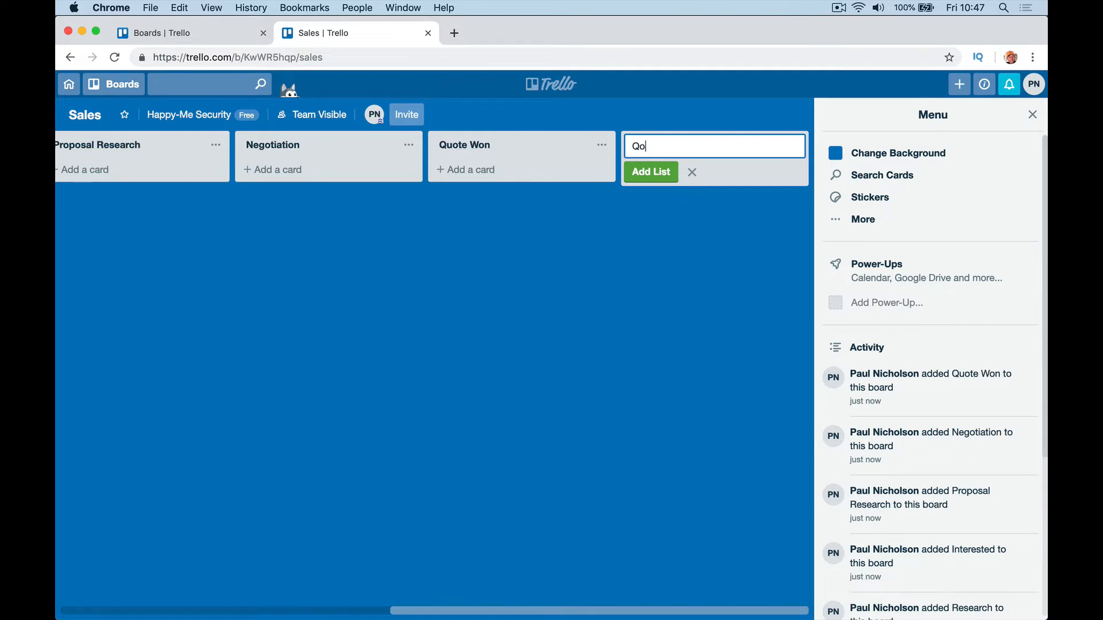
text( Lo)
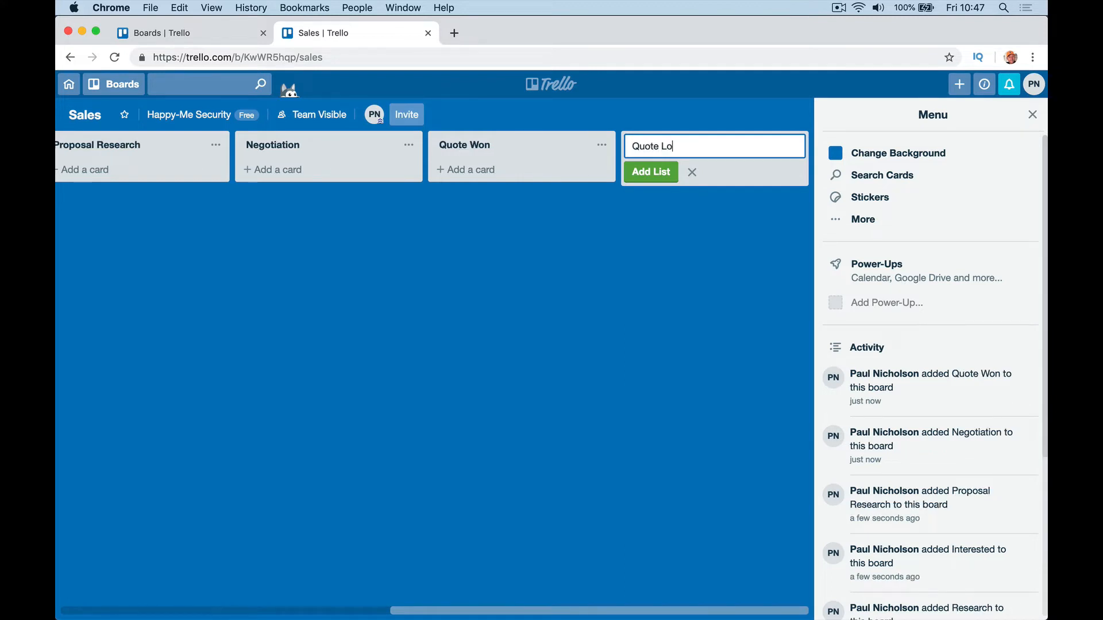
text(st)
key(Return)
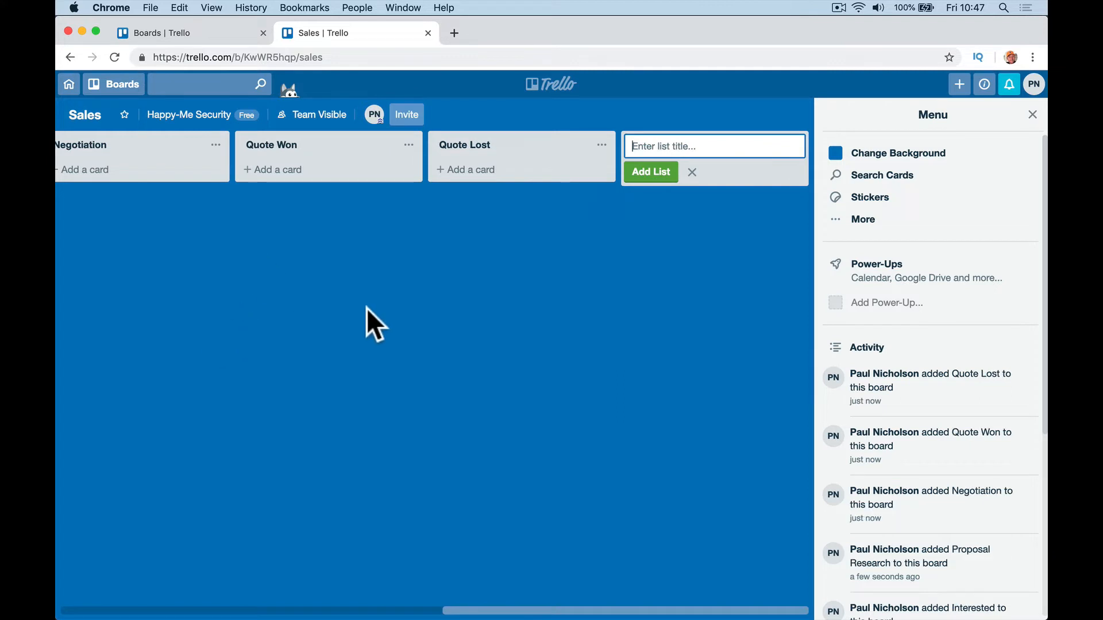
scroll(367, 308, left, 12)
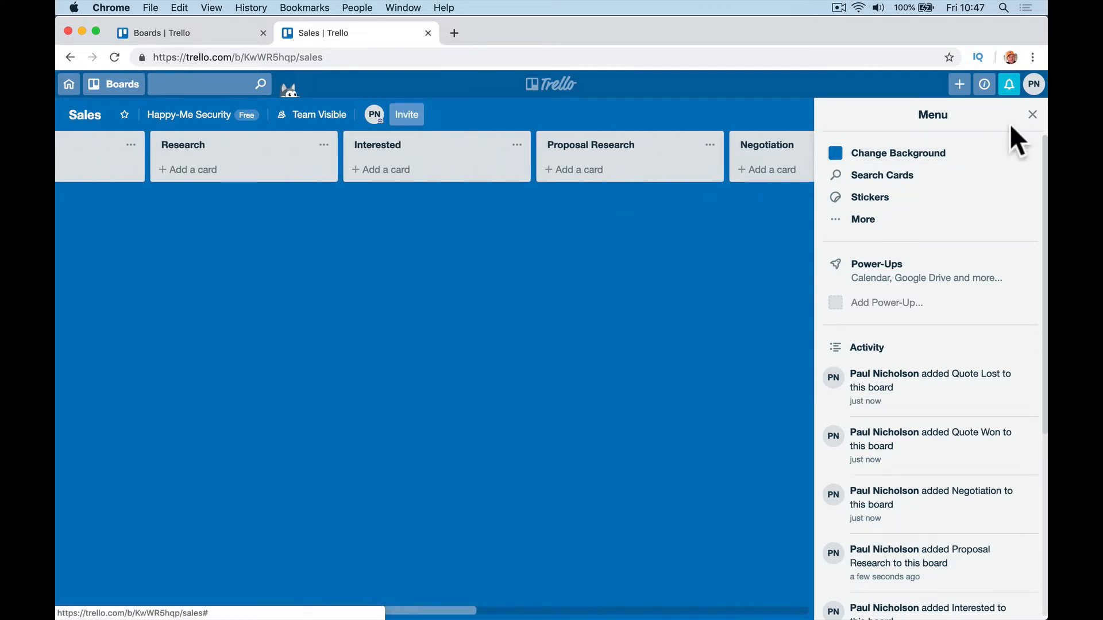
click(1032, 115)
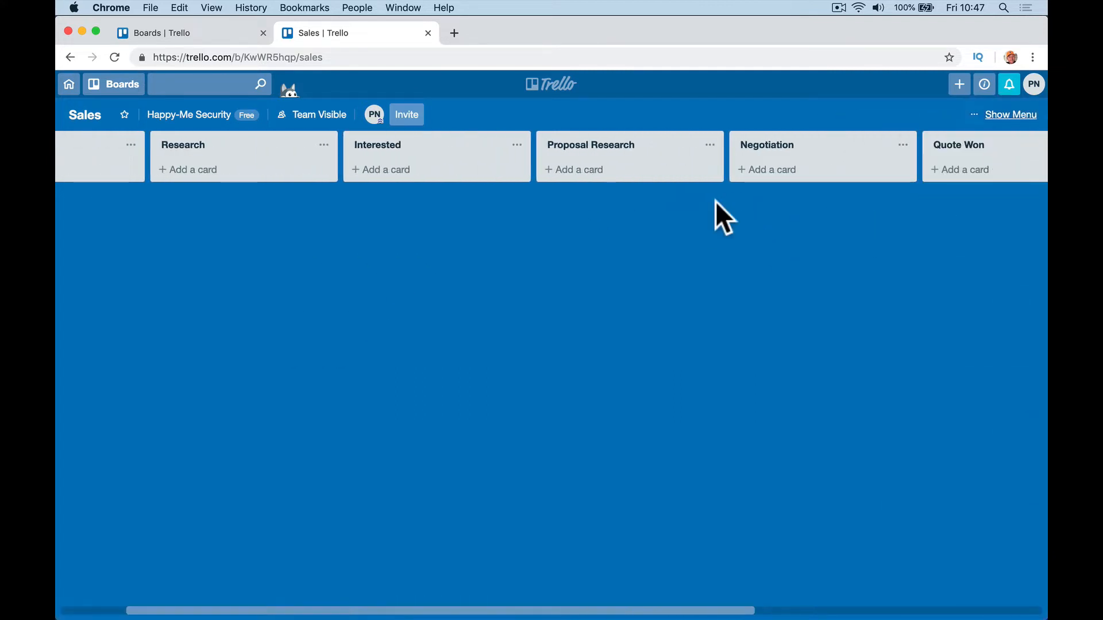
scroll(861, 195, right, 5)
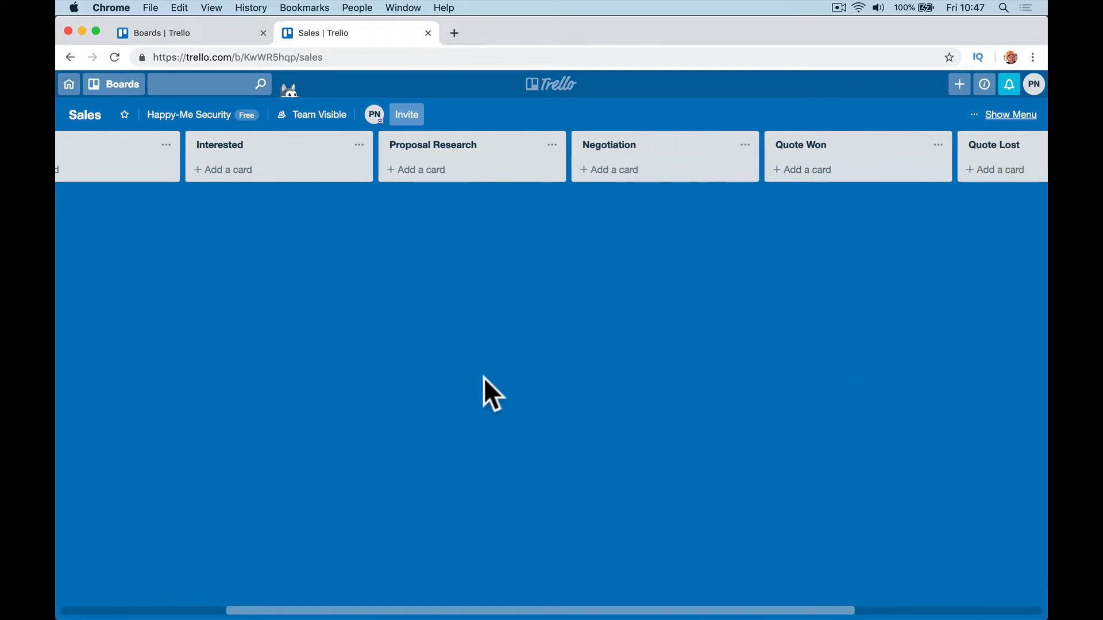
scroll(277, 373, left, 8)
Step: Add a 'CCTV Corner Shop' card and a Burglar Alarms card for a customer's house to Ideas
click(148, 171)
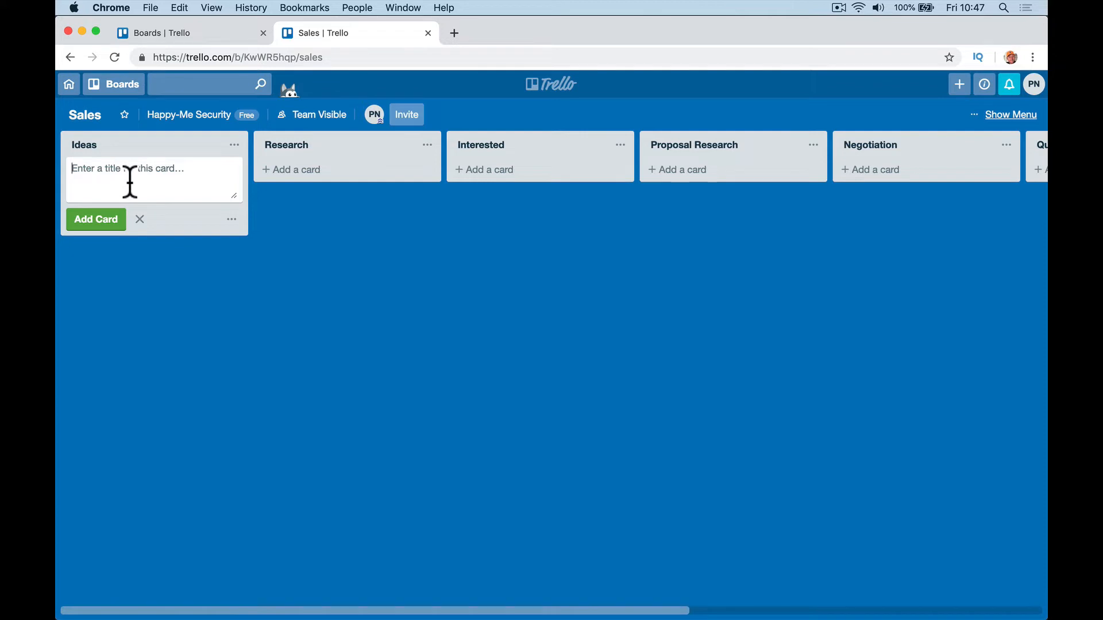
text(CCTV Corner Shop)
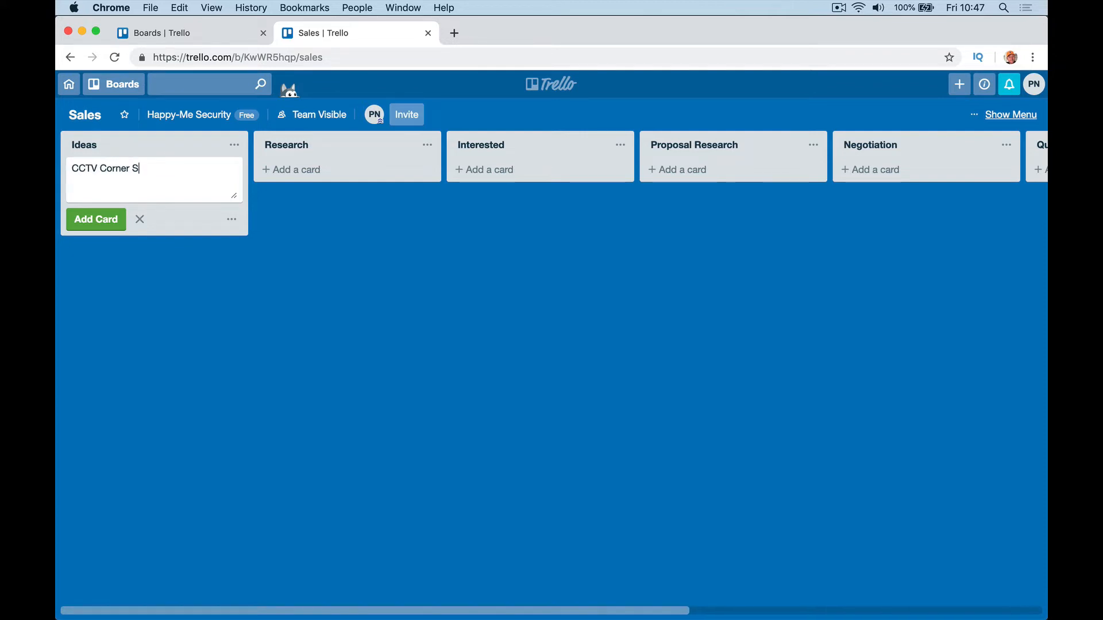
key(BackSpace)
key(BackSpace)
key(Return)
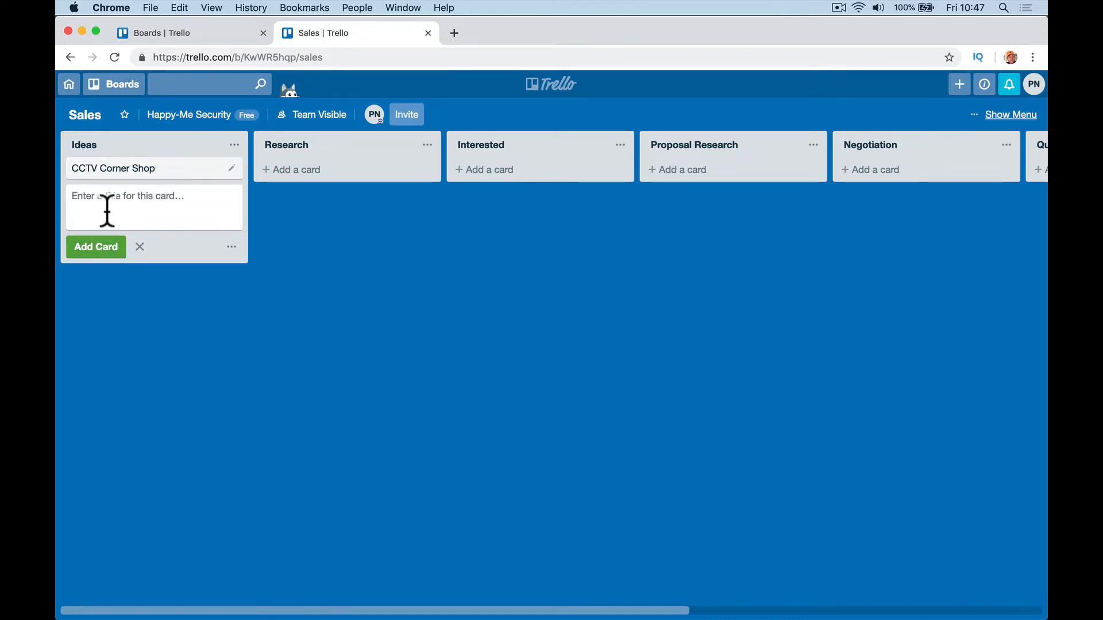
text(Burglart)
key(BackSpace)
text(Alarm)
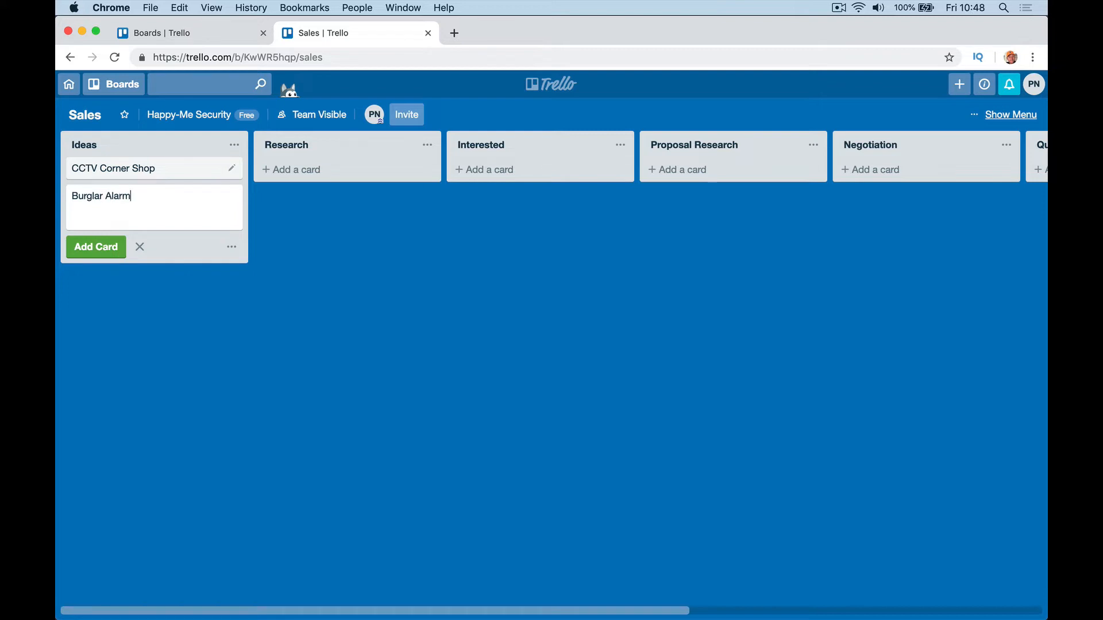
text(s Smith's House)
key(Return)
click(139, 274)
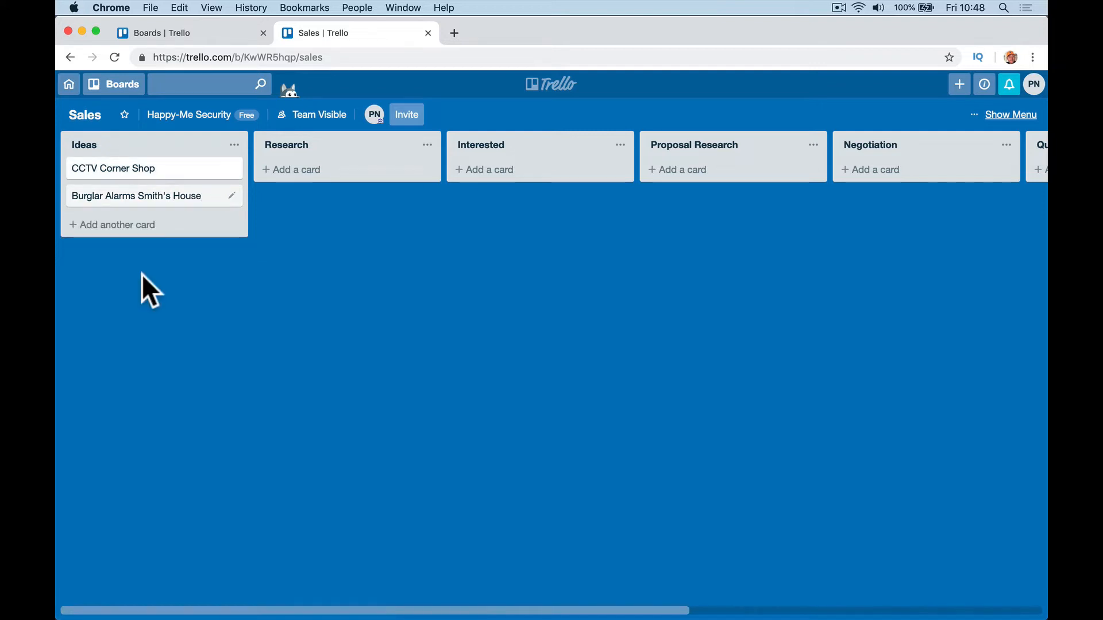
Step: Describe CCTV Corner Shop: 'Corner Shop need new CCTV I heard the manager talking about it.'
click(138, 167)
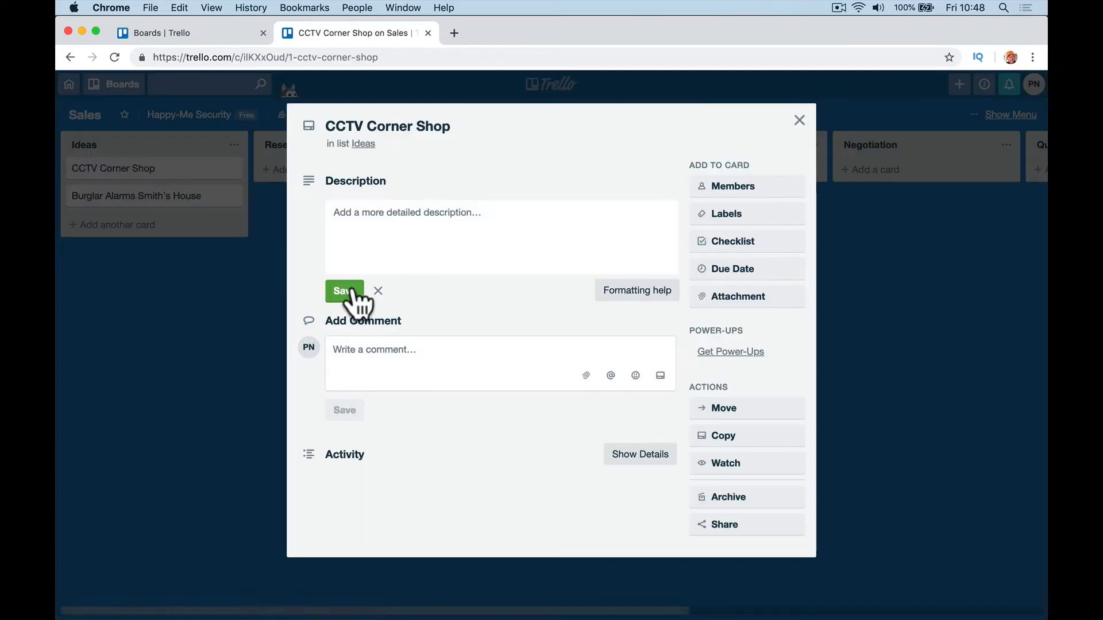
click(384, 241)
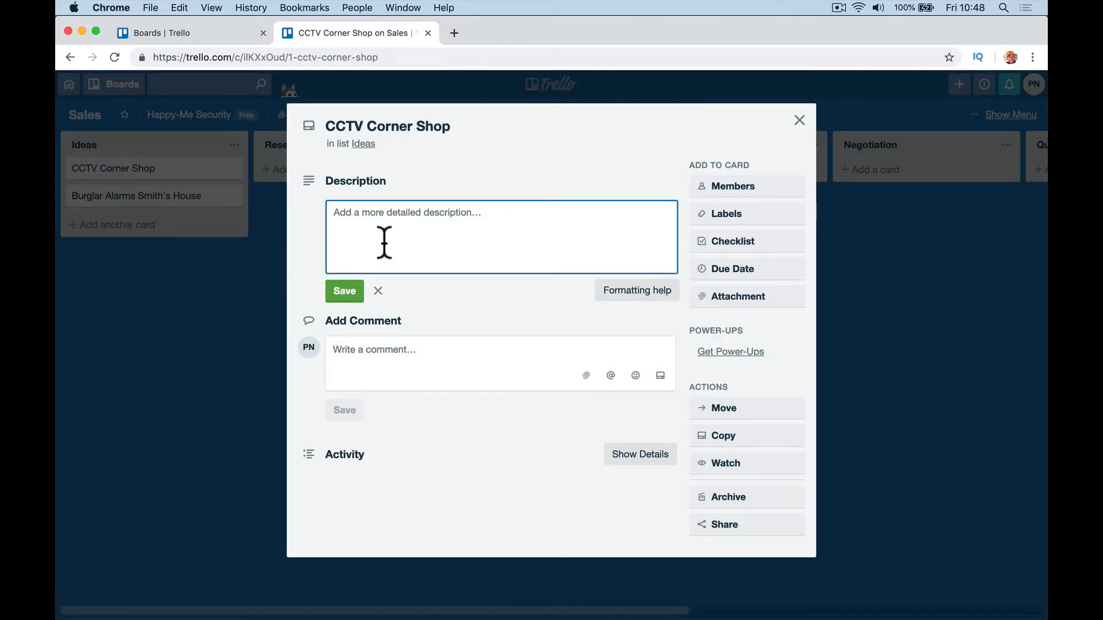
text(Corner )
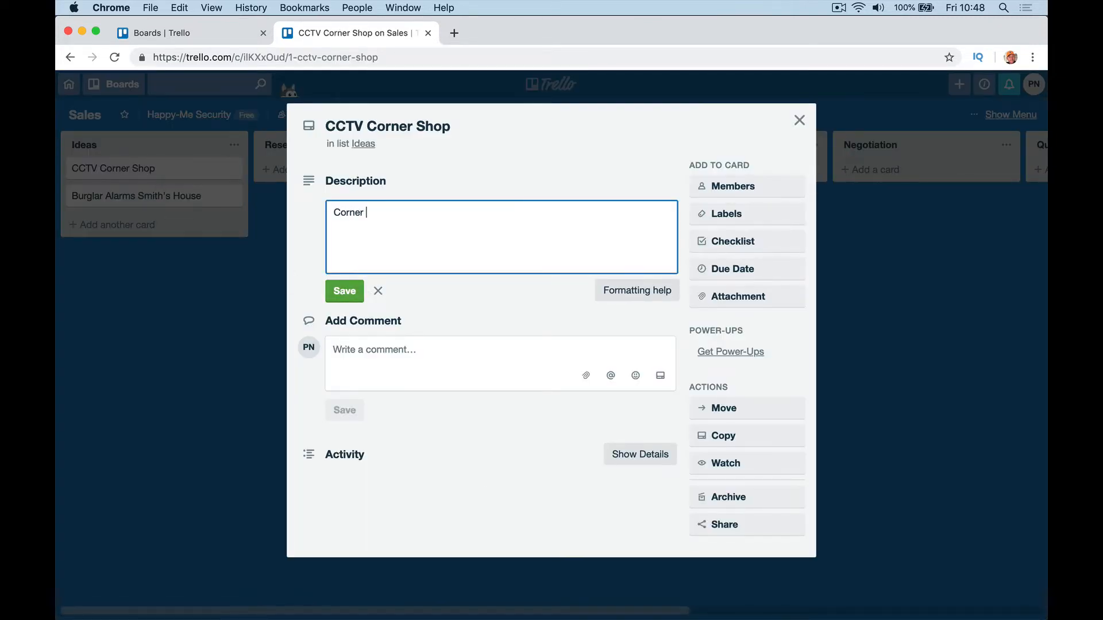
text(Shop need new CCTV I heard h)
key(BackSpace)
text(t)
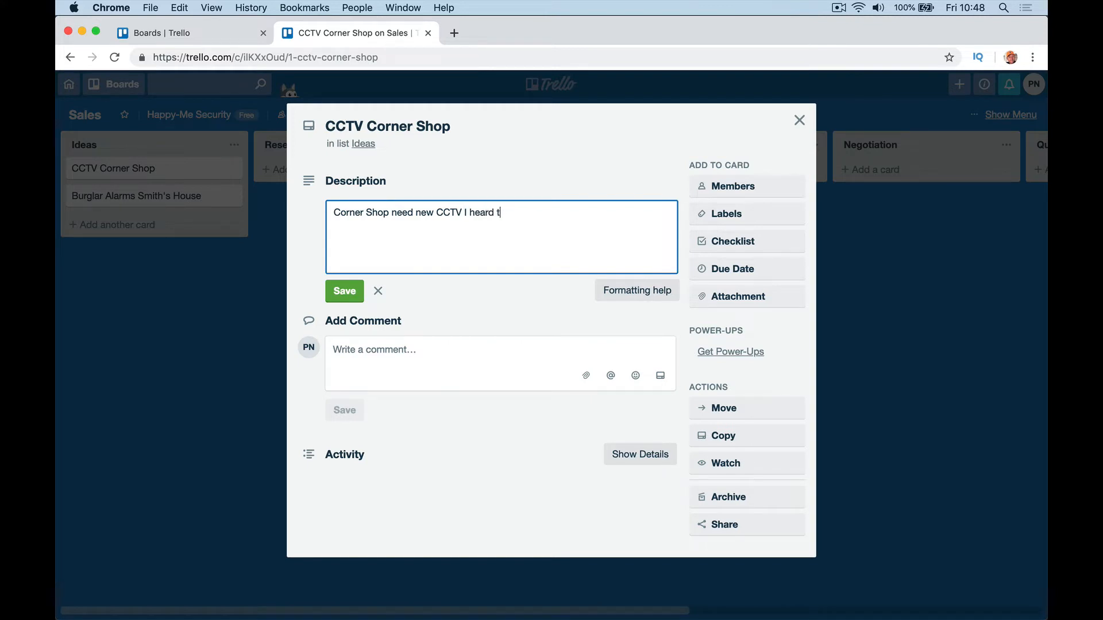
text(he manager talking about it.)
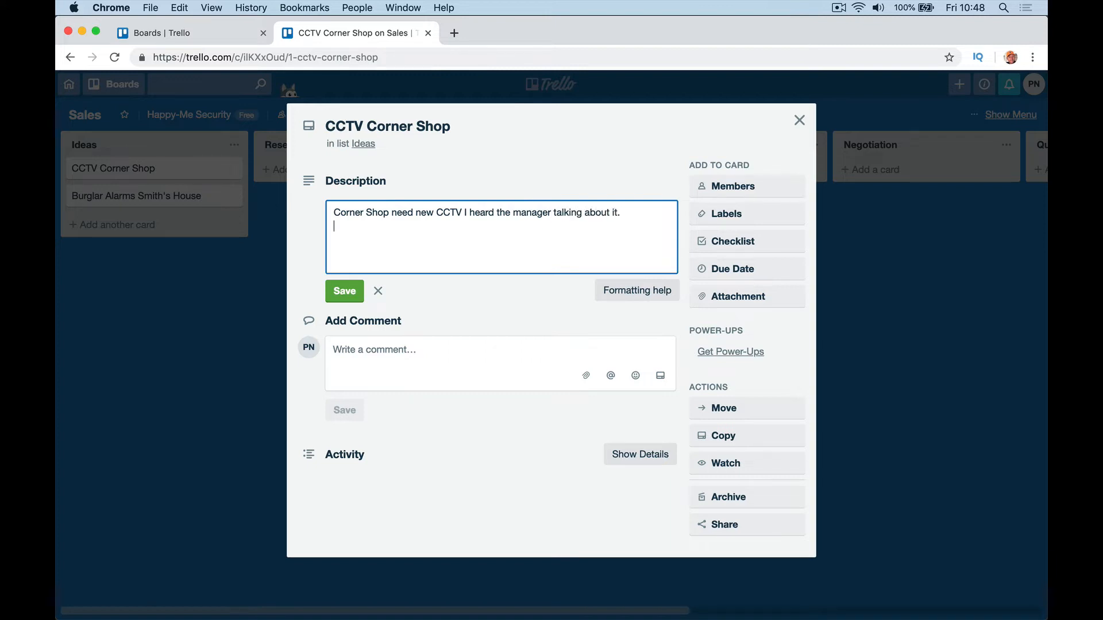
click(355, 294)
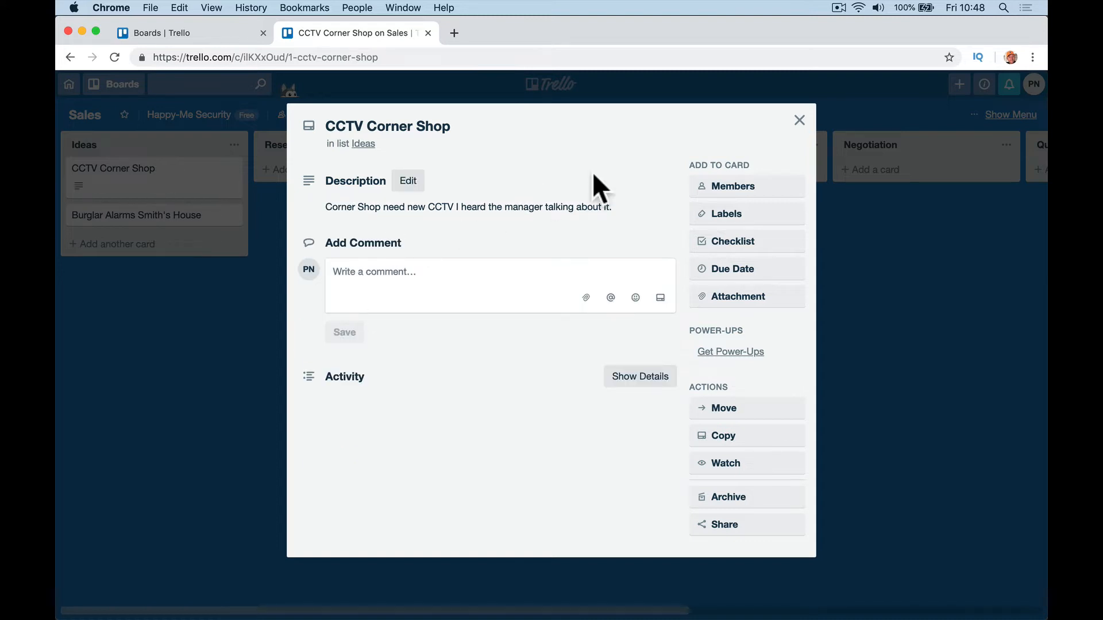
click(799, 120)
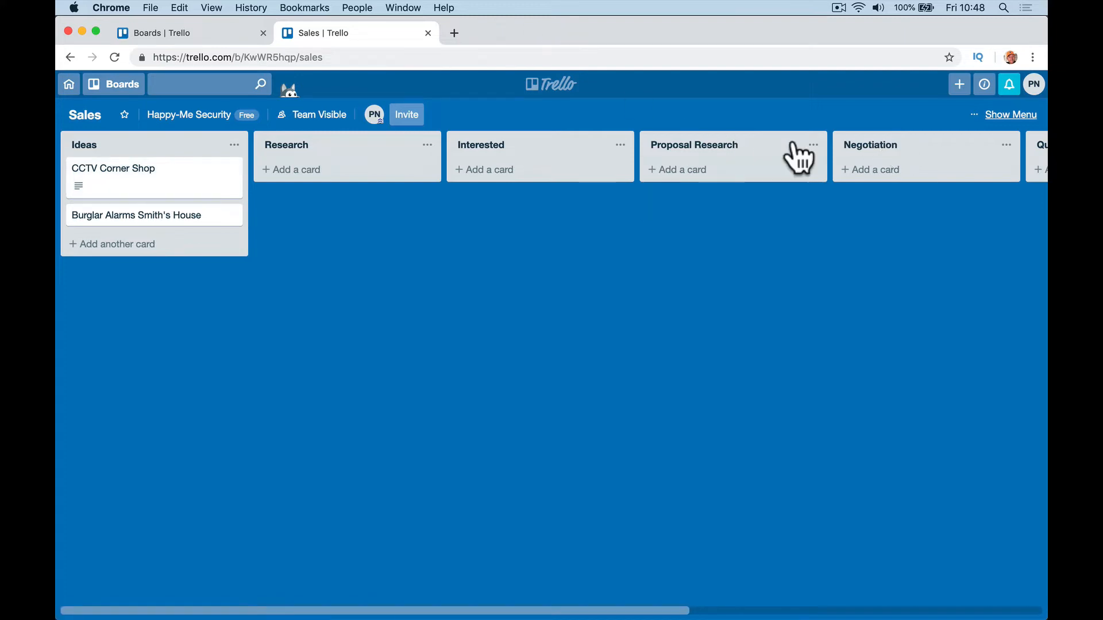
Step: In Mail, open the Happy-Me Security Trello invitation and copy its Go To Team link
click(336, 591)
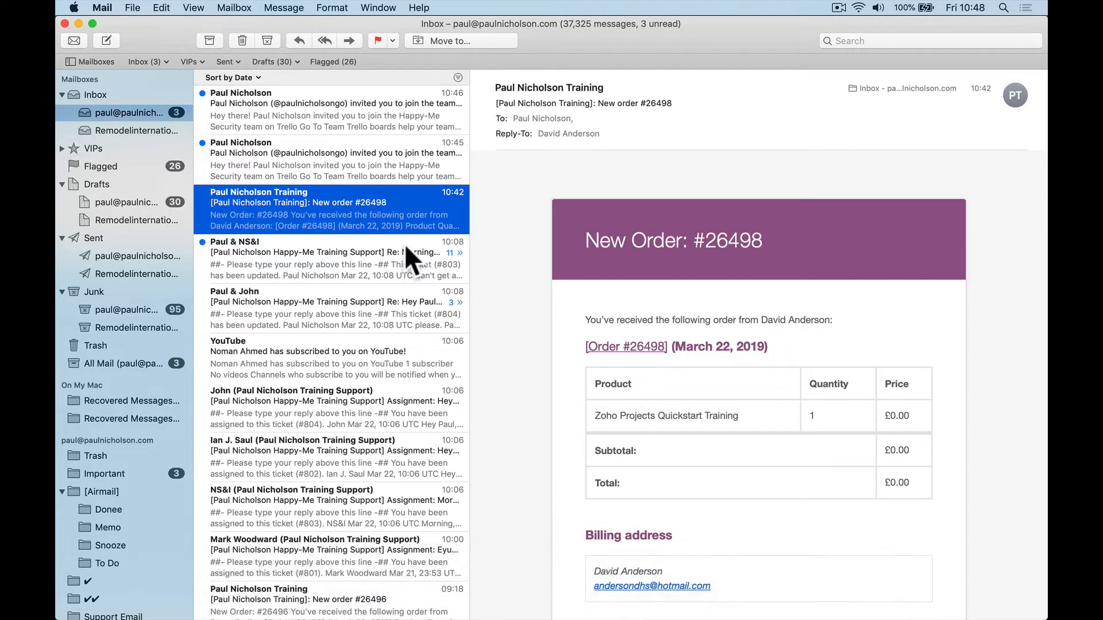
click(346, 174)
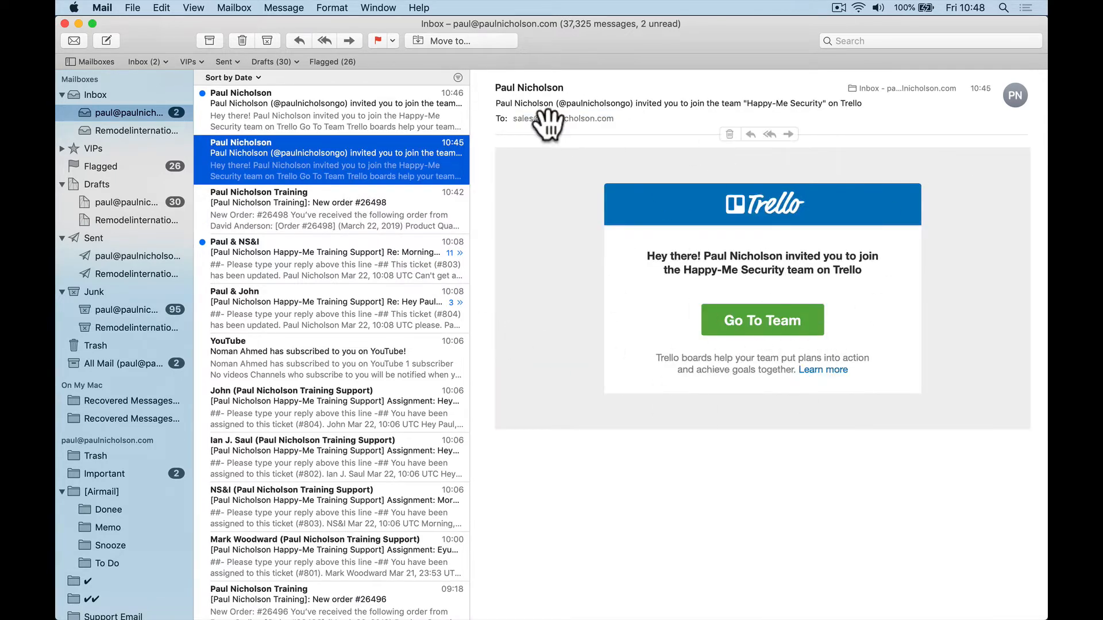
right_click(738, 325)
click(756, 356)
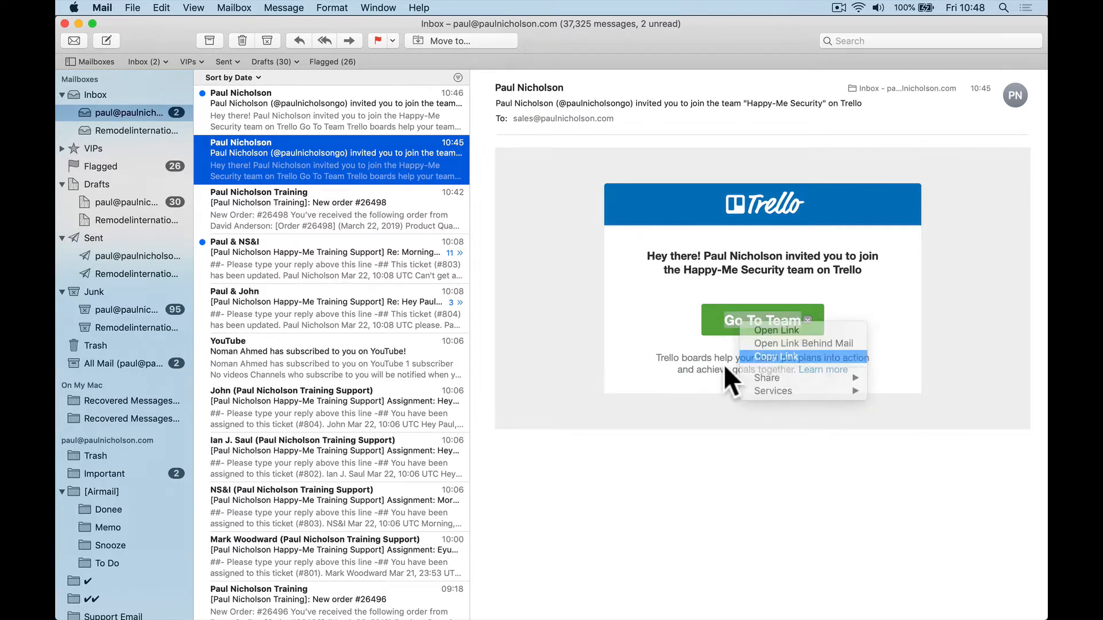
Step: Load the copied team invitation link in Safari
mouse_move(336, 612)
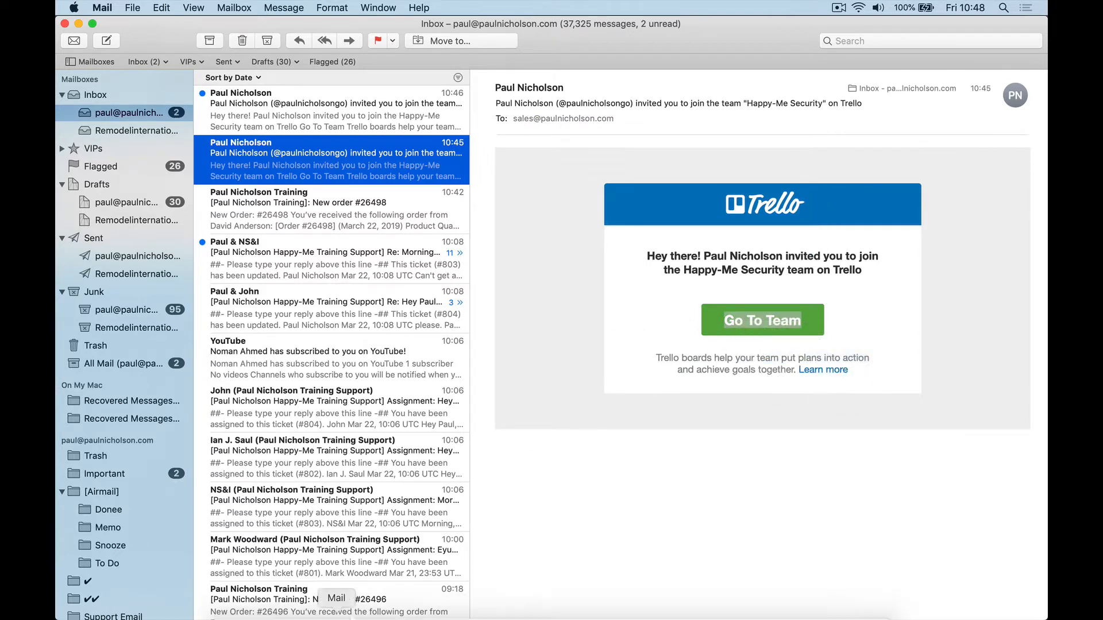
click(291, 595)
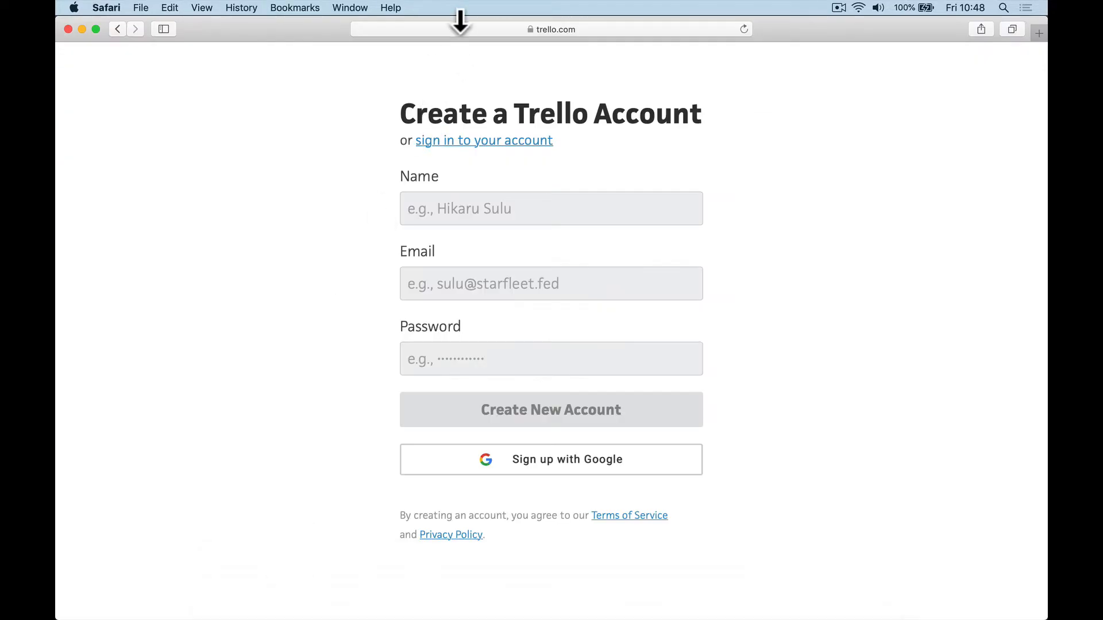
click(457, 24)
key(super+v)
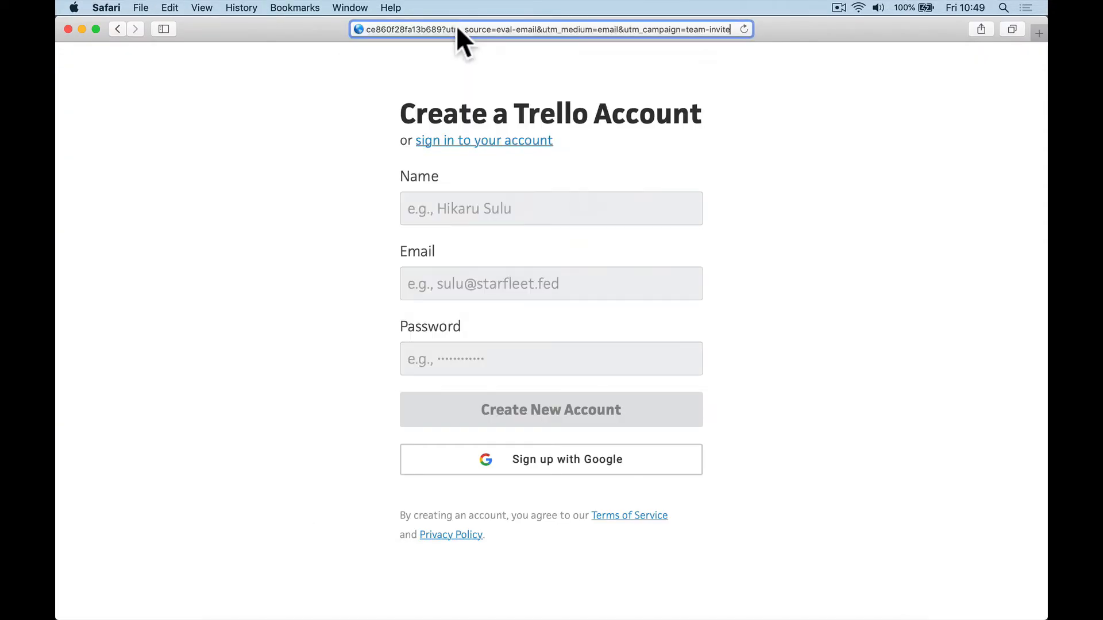
key(Return)
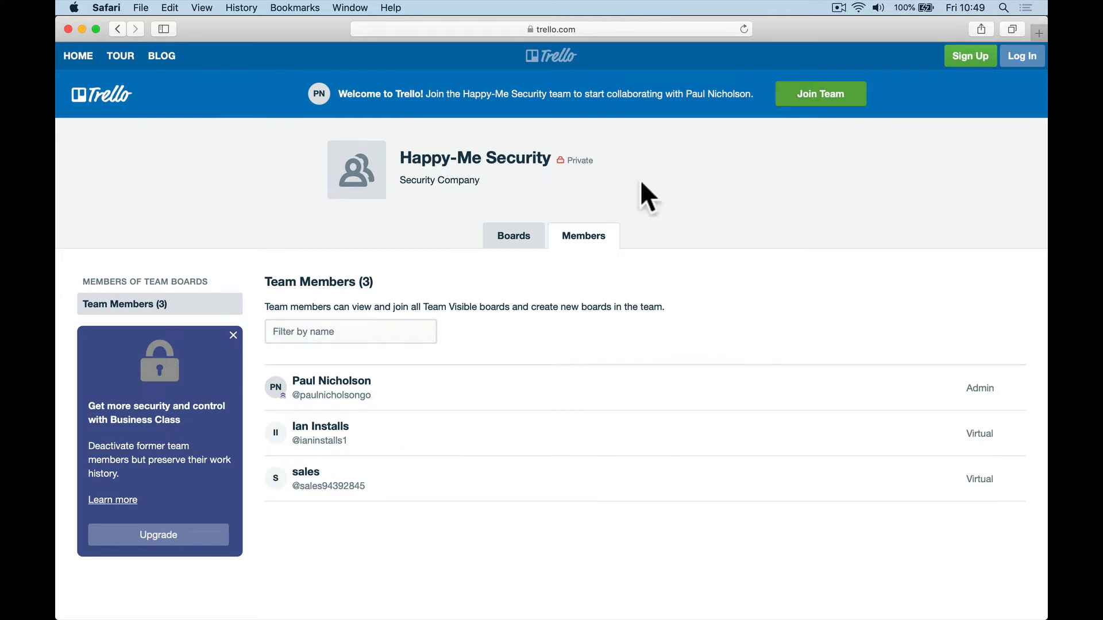
Step: Join Happy-Me Security with a new account (member's name and password), then open the Sales board
click(827, 103)
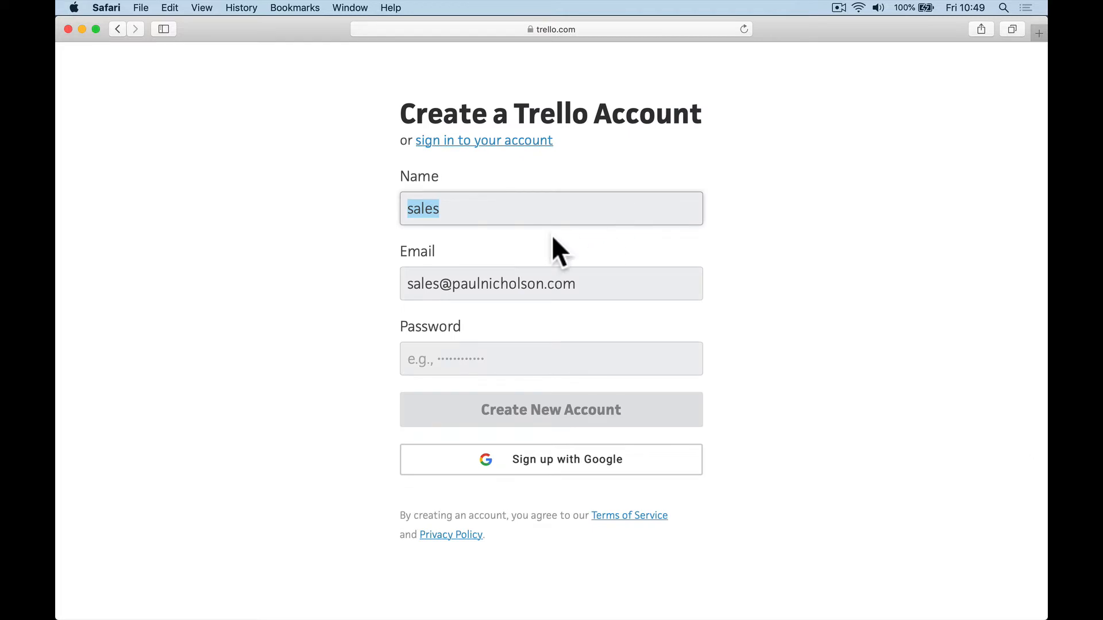
click(505, 207)
double_click(504, 207)
text(Sarash)
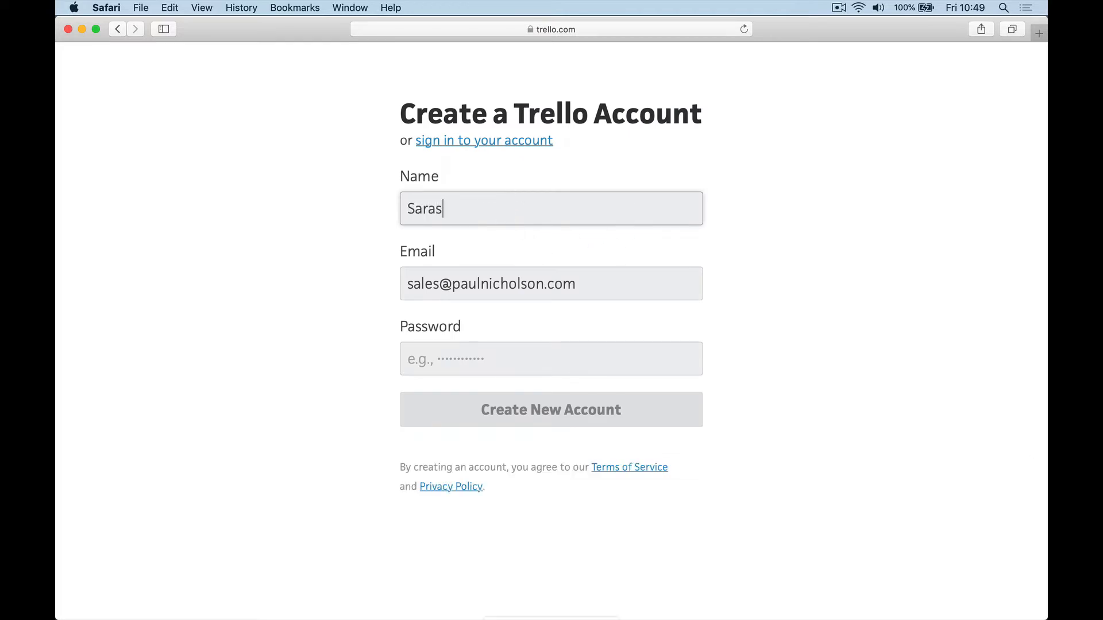
key(BackSpace)
key(BackSpace)
text(h Sales)
key(Tab)
key(Tab)
text(•)
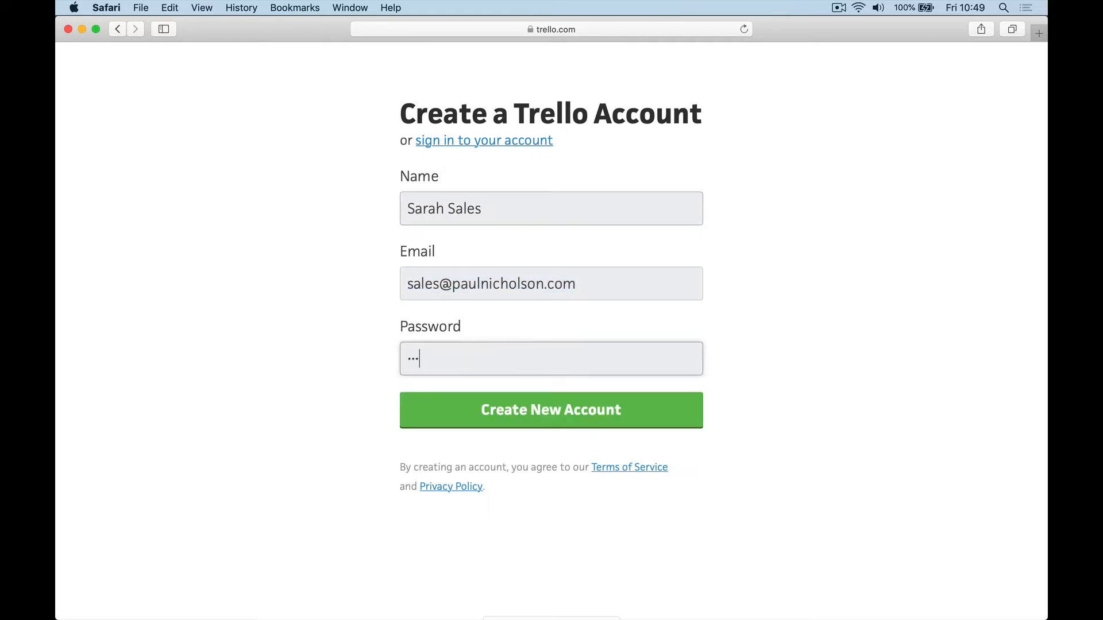
text(•••••••••)
click(518, 409)
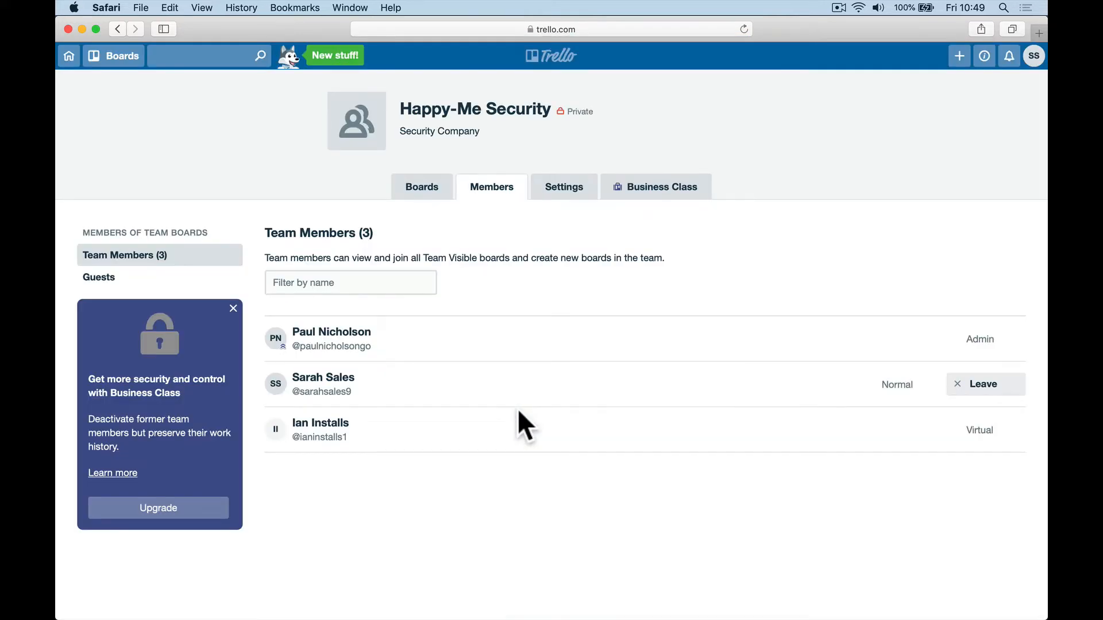
click(420, 192)
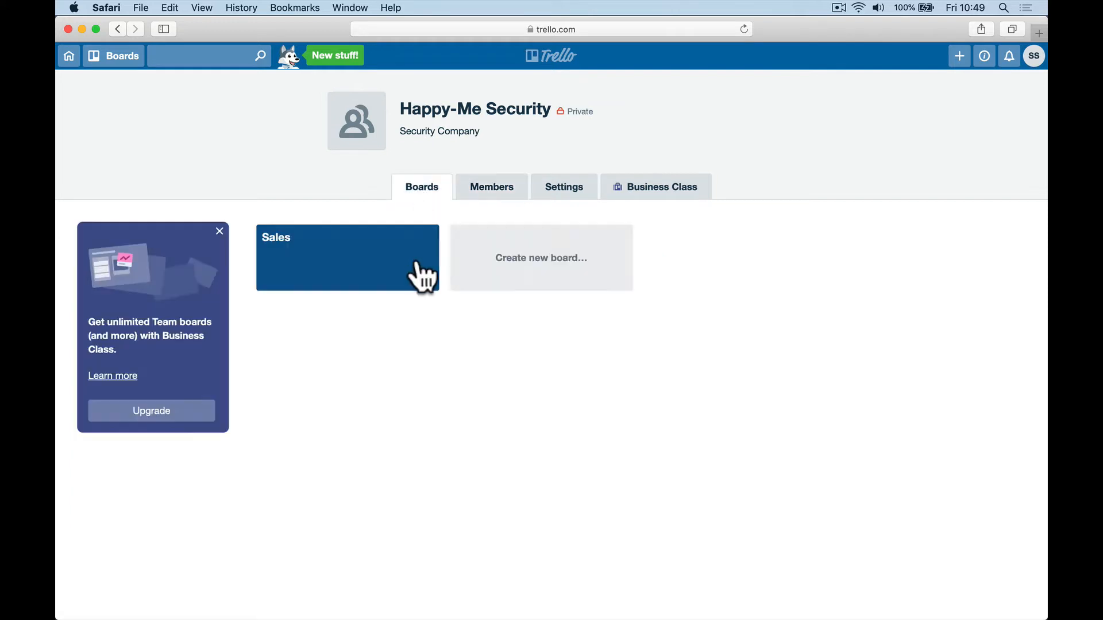
click(380, 245)
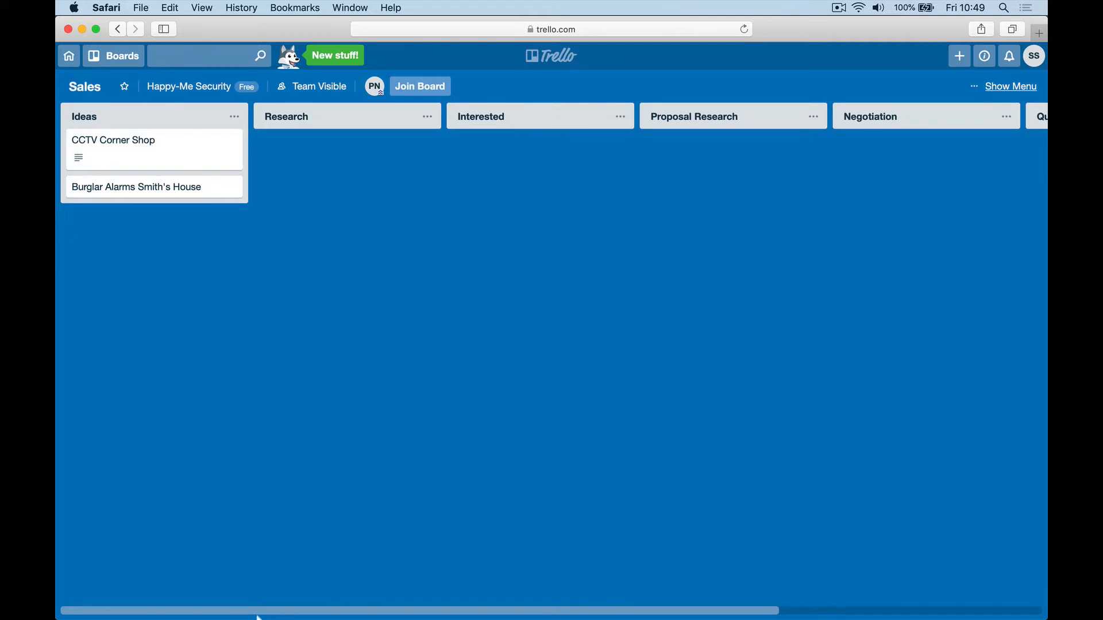
Step: In Chrome, open the Sales board menu's More options and view its Settings
mouse_move(288, 584)
click(484, 592)
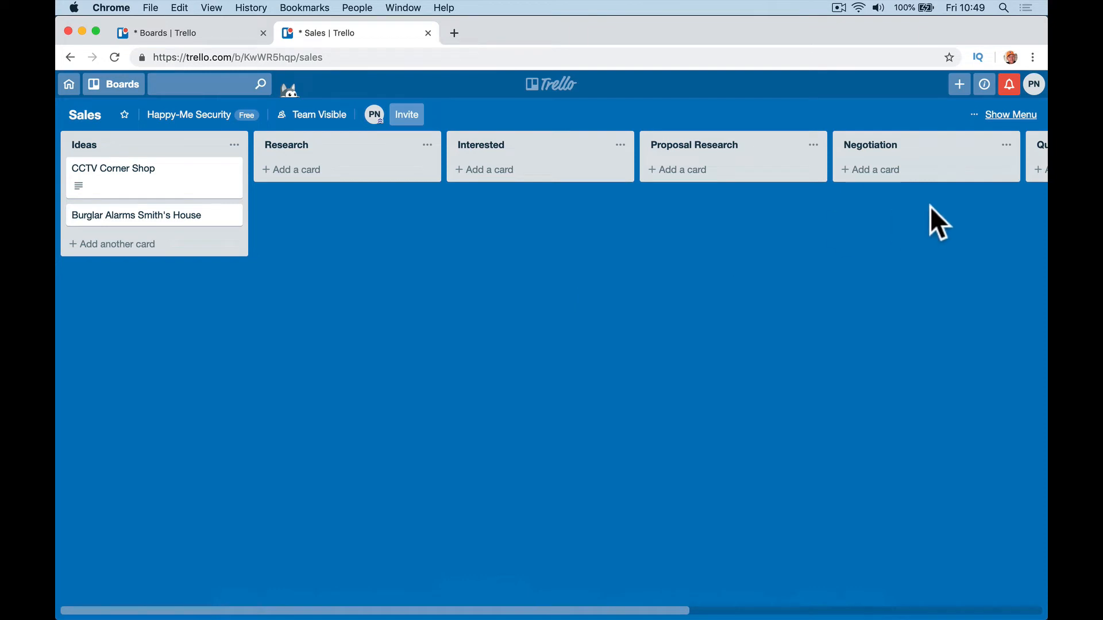
click(1003, 115)
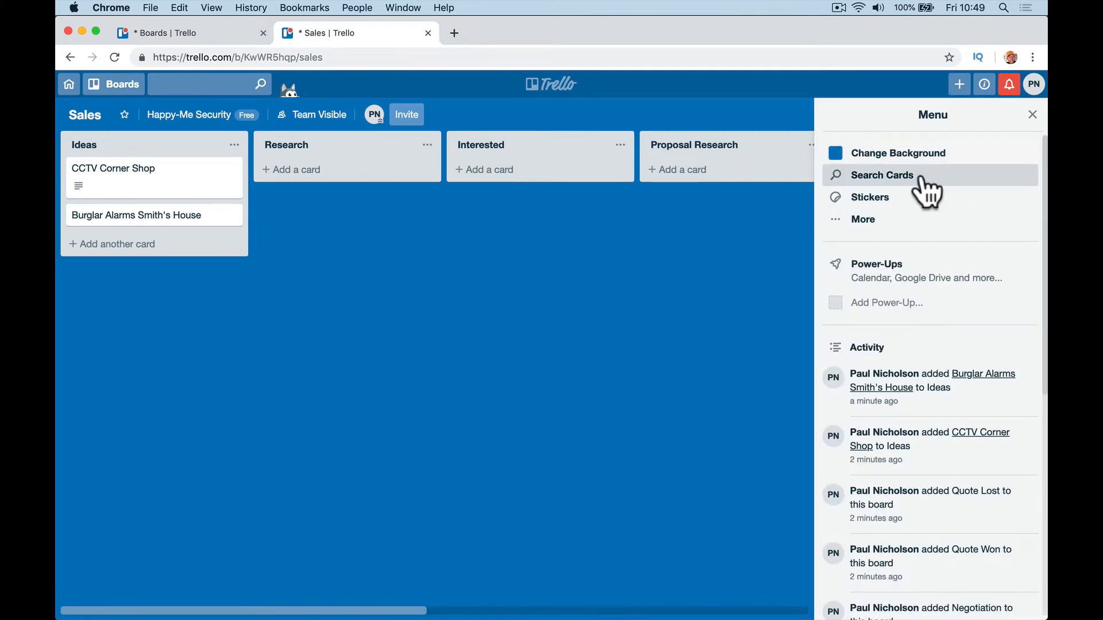
click(894, 228)
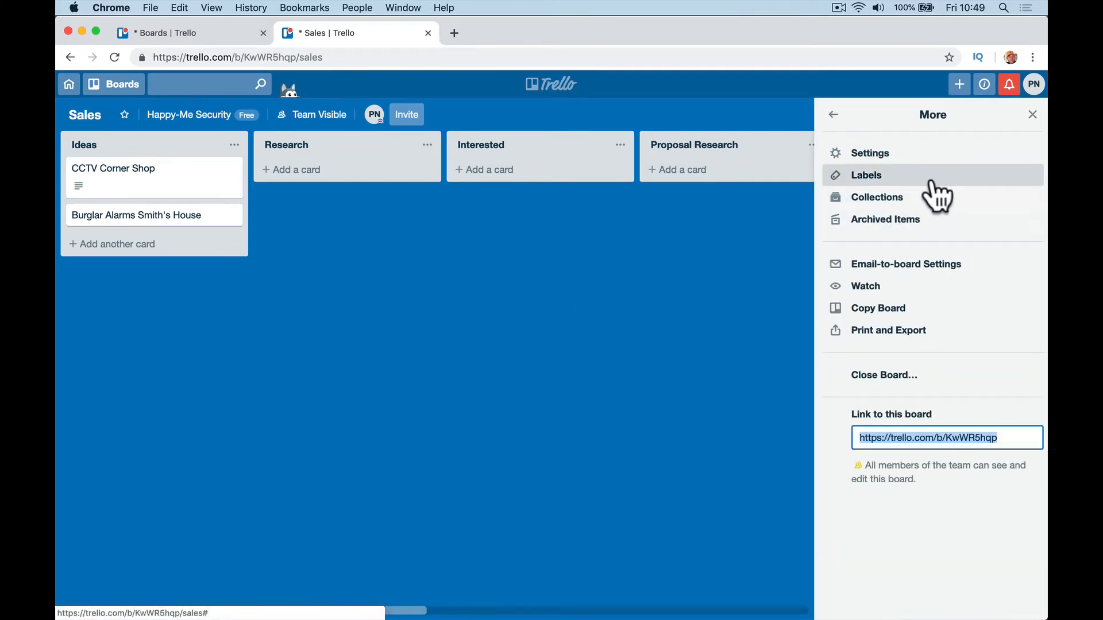
click(841, 116)
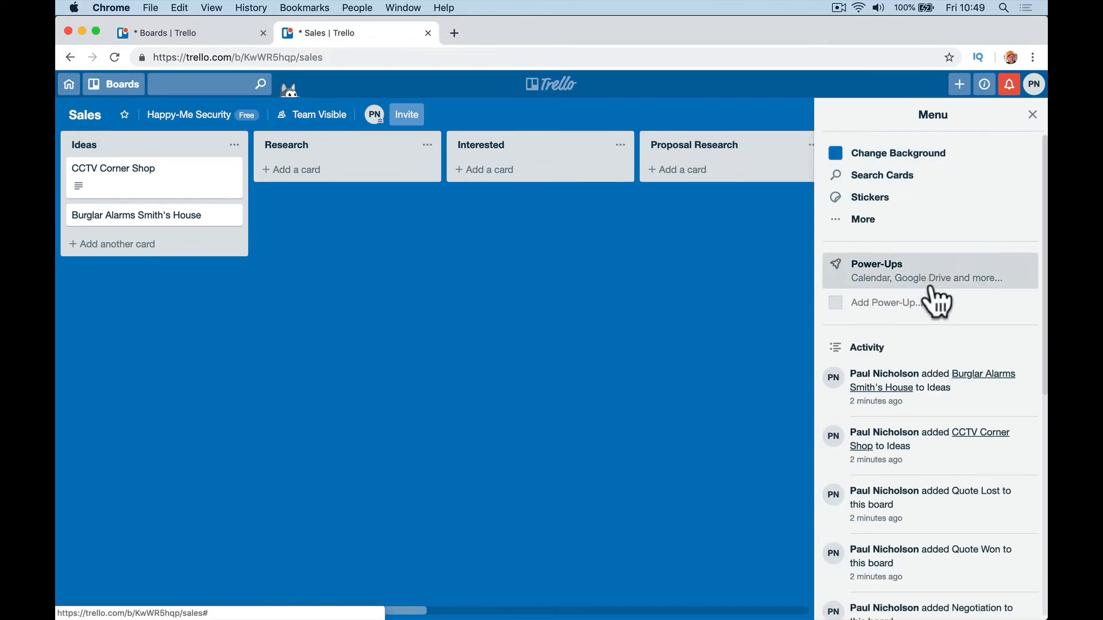
click(931, 224)
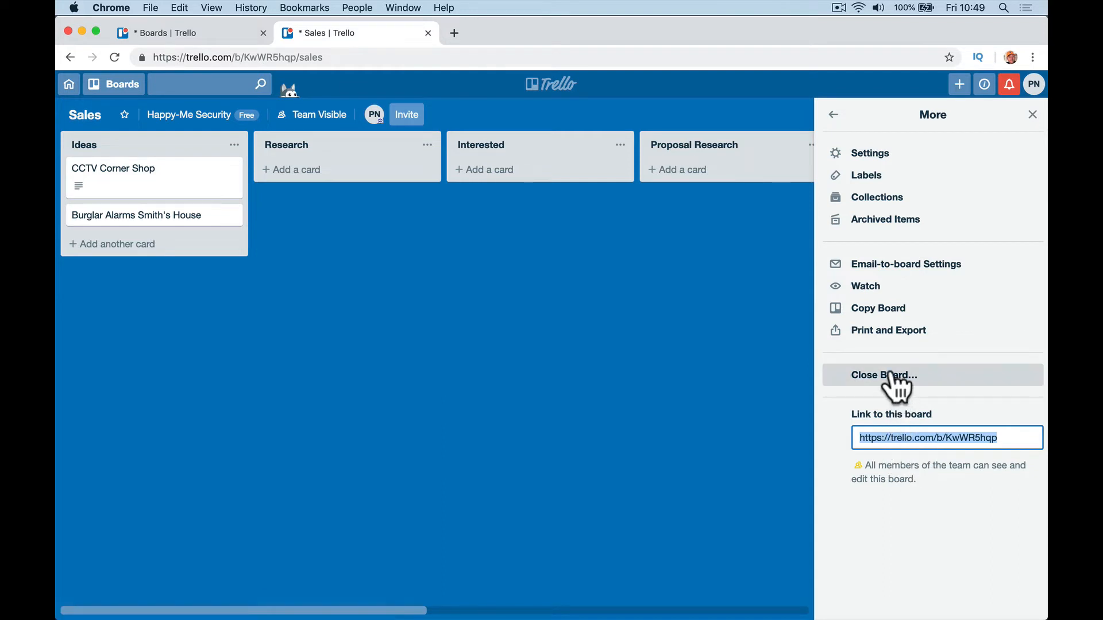
click(888, 161)
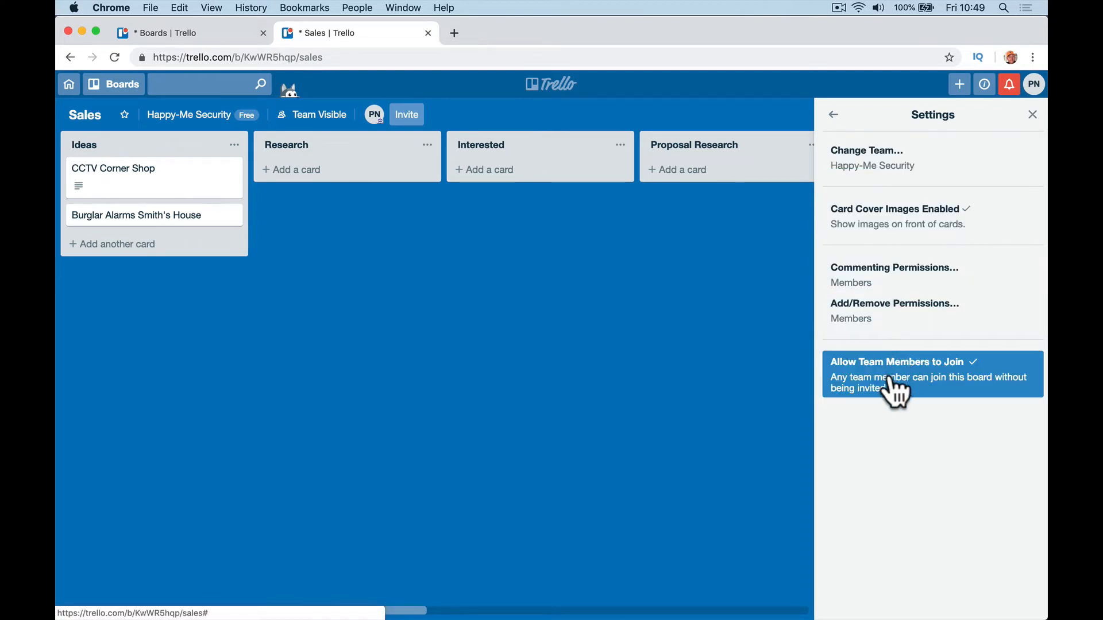
mouse_move(350, 615)
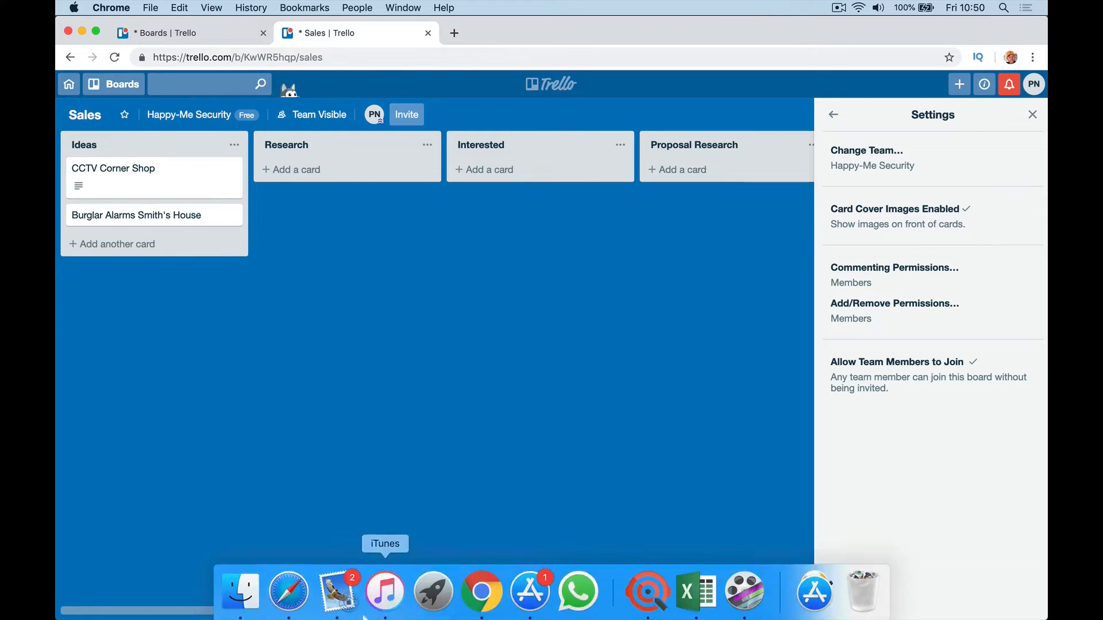
Step: In Safari, join the Sales board as the new sales member
click(289, 595)
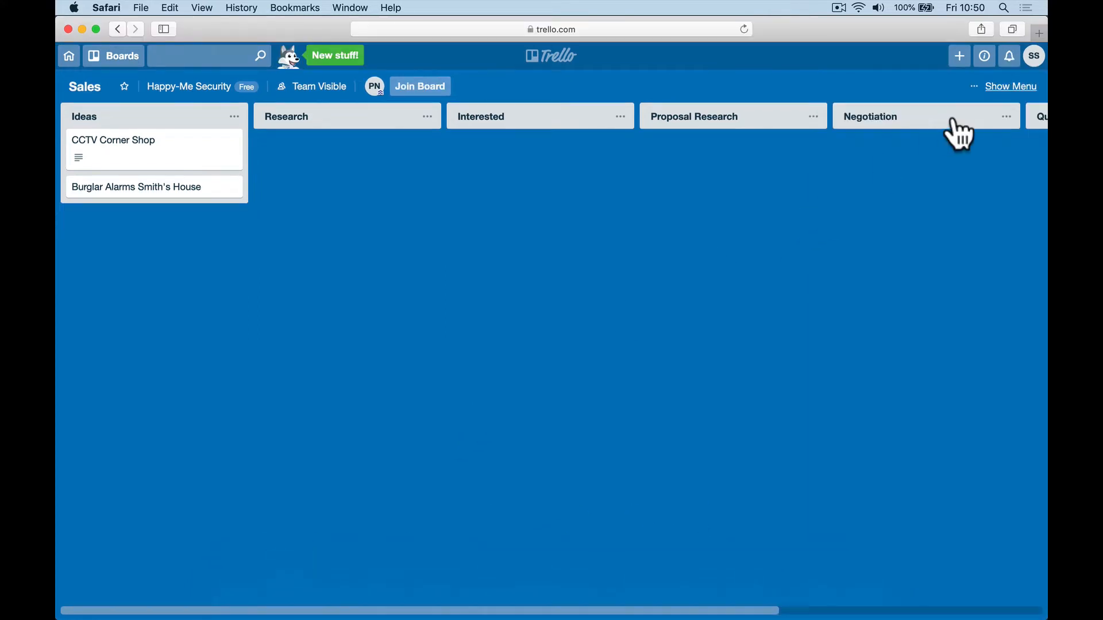
click(416, 88)
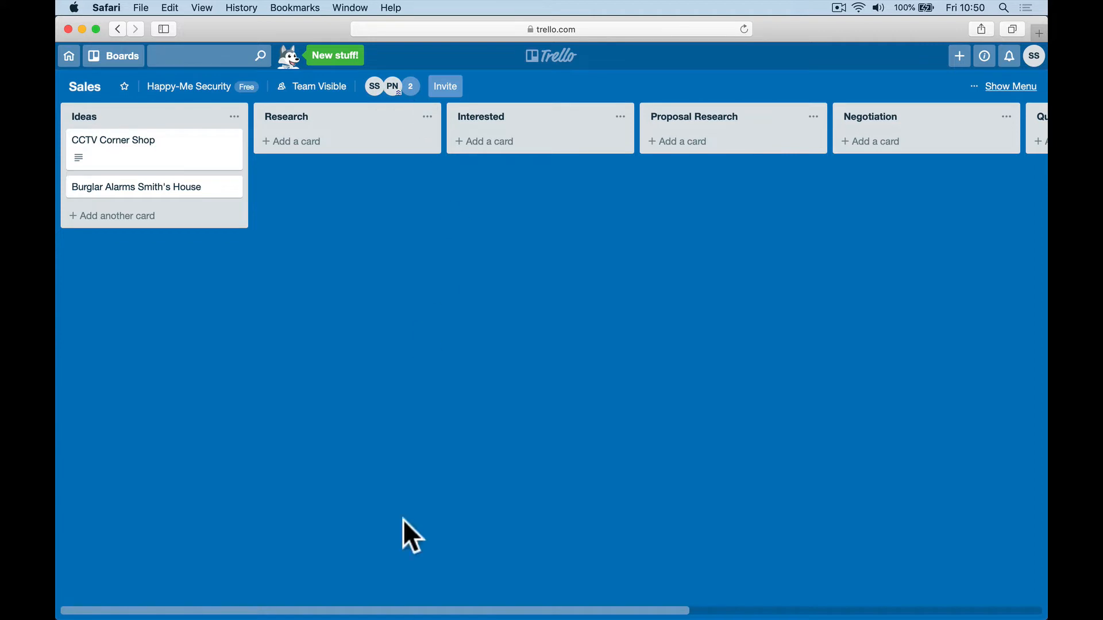
Step: In Chrome, drag the new member onto the CCTV Corner Shop and Burglar Alarms cards
mouse_move(388, 613)
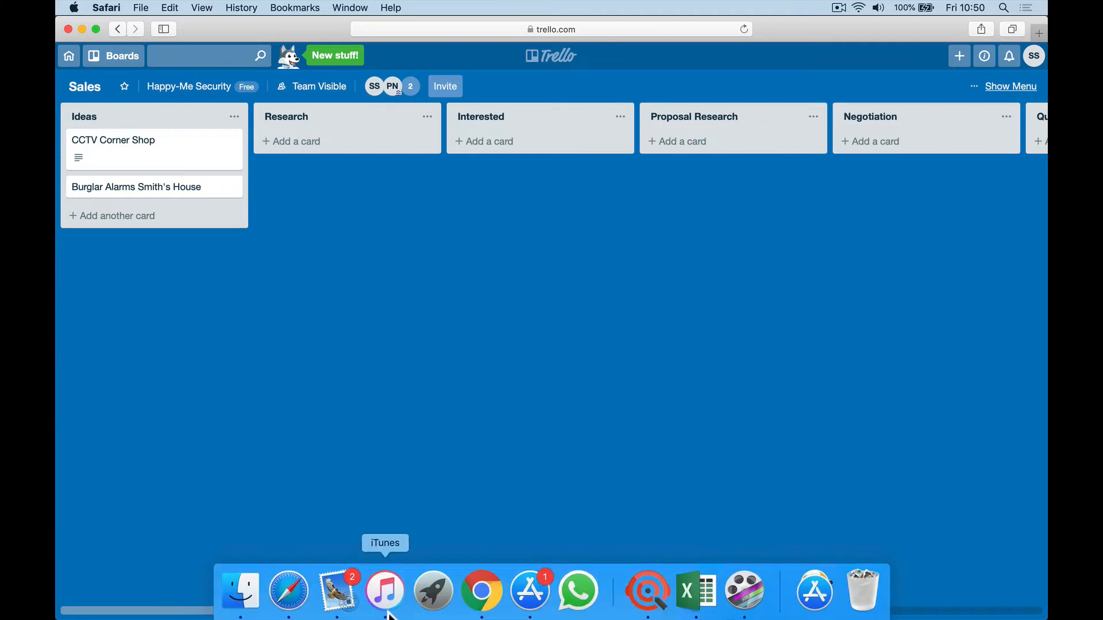
click(470, 598)
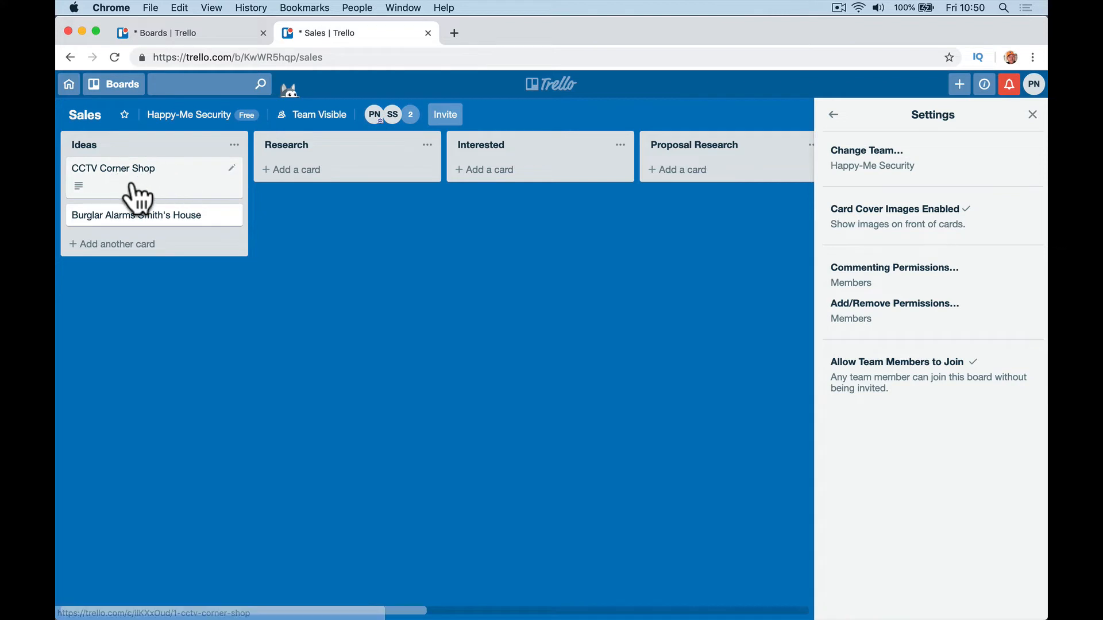
click(178, 194)
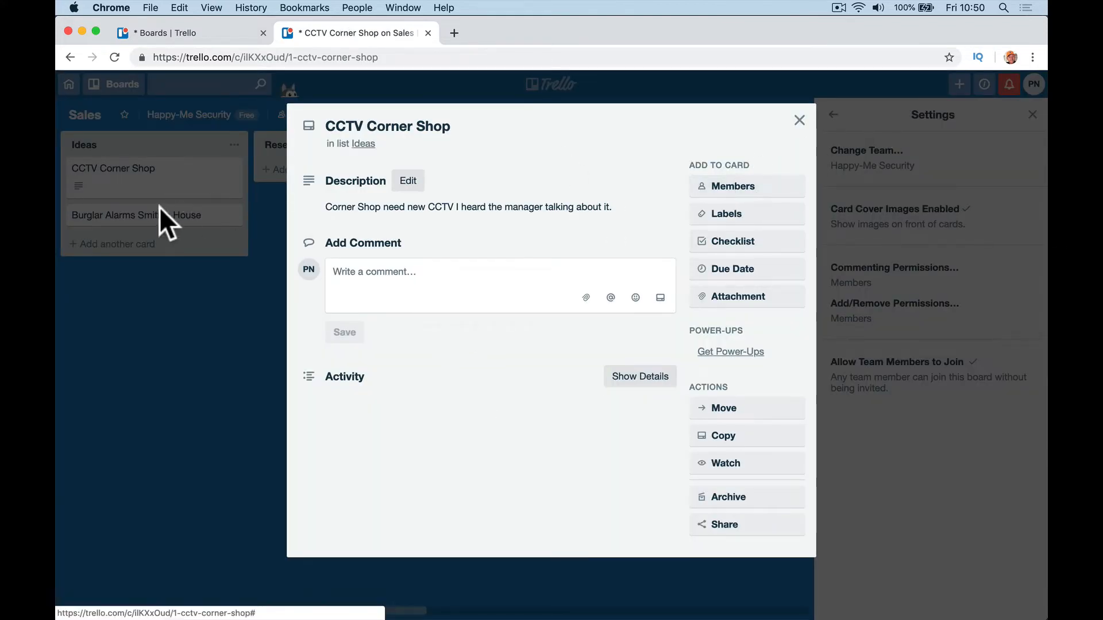
click(717, 189)
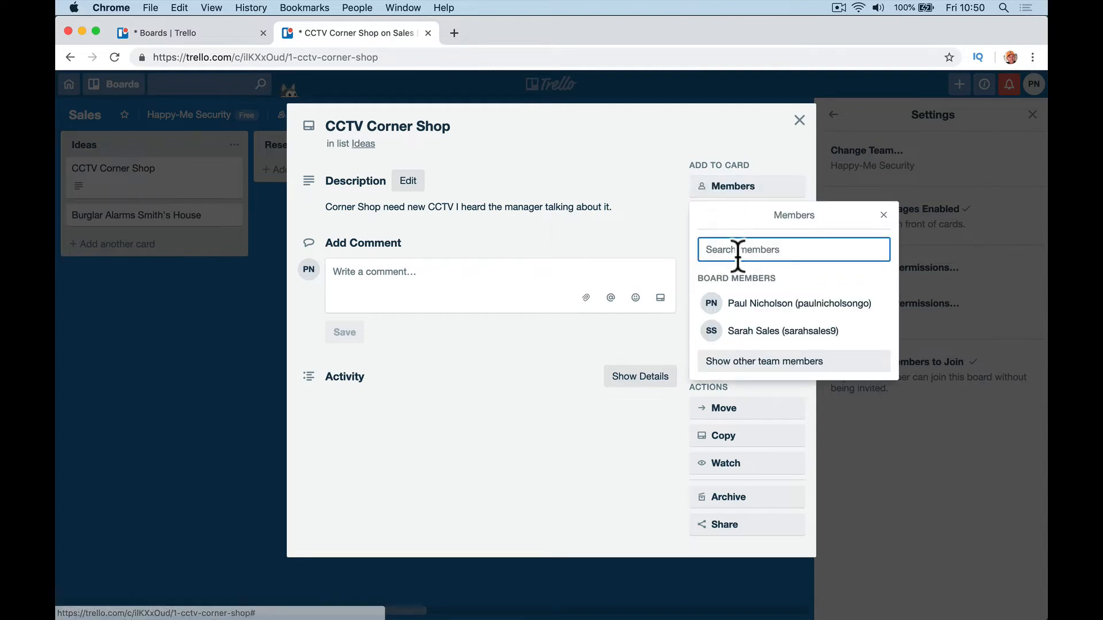
click(799, 120)
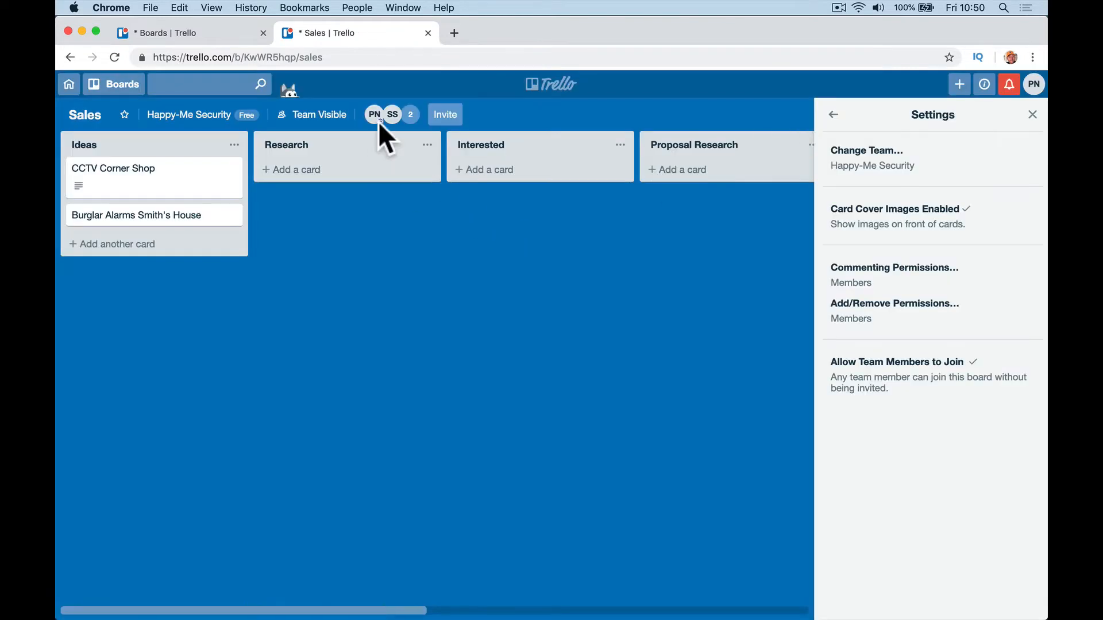
drag(392, 114, 211, 195)
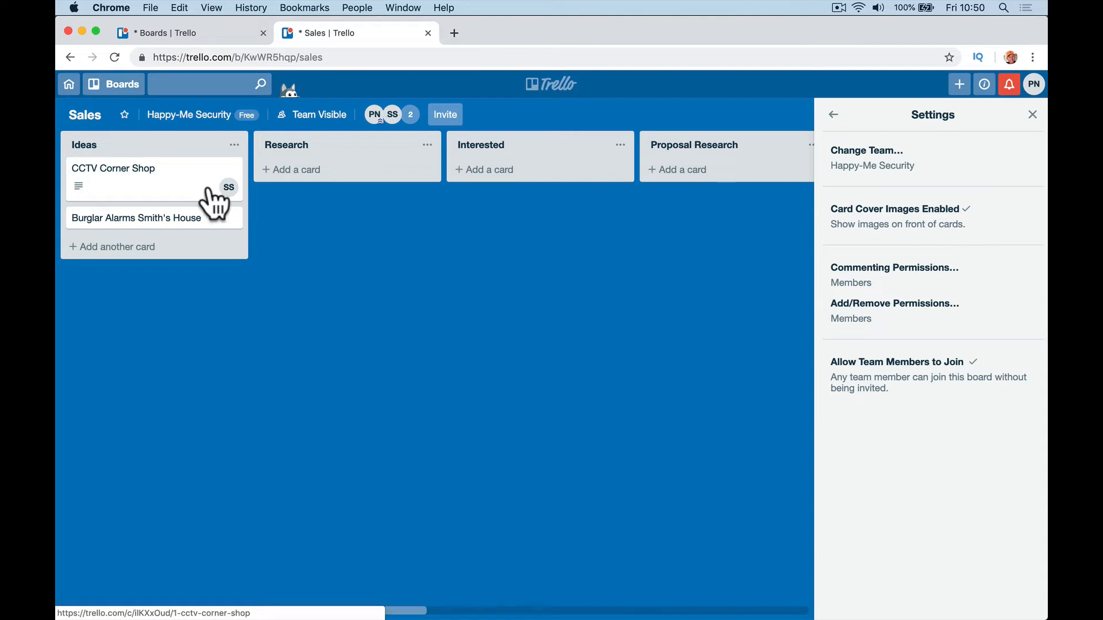
drag(389, 123, 195, 230)
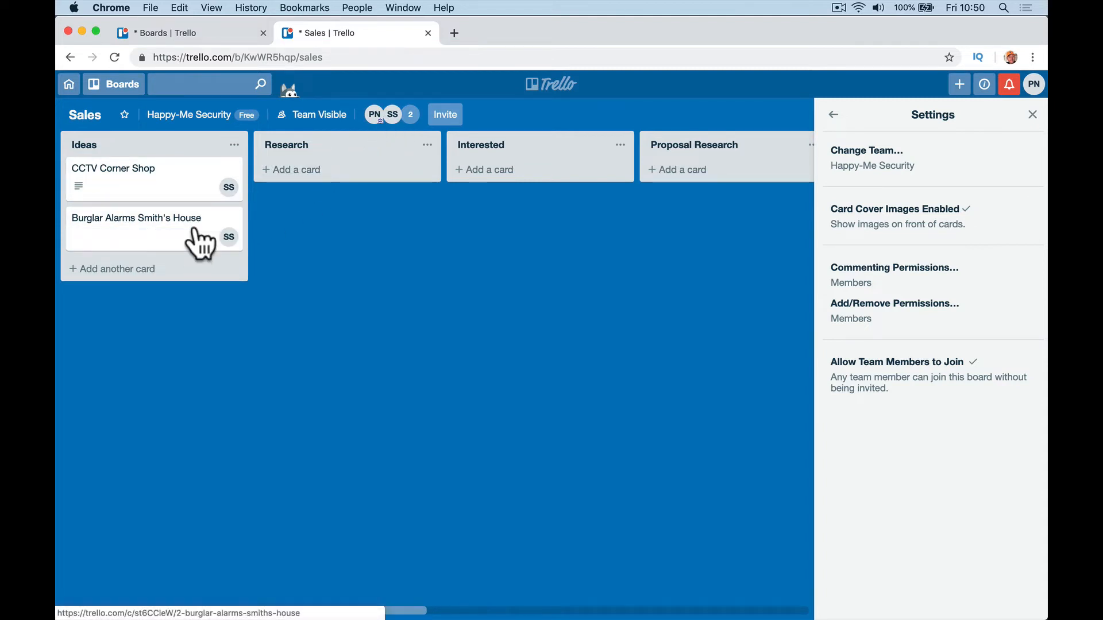
click(338, 599)
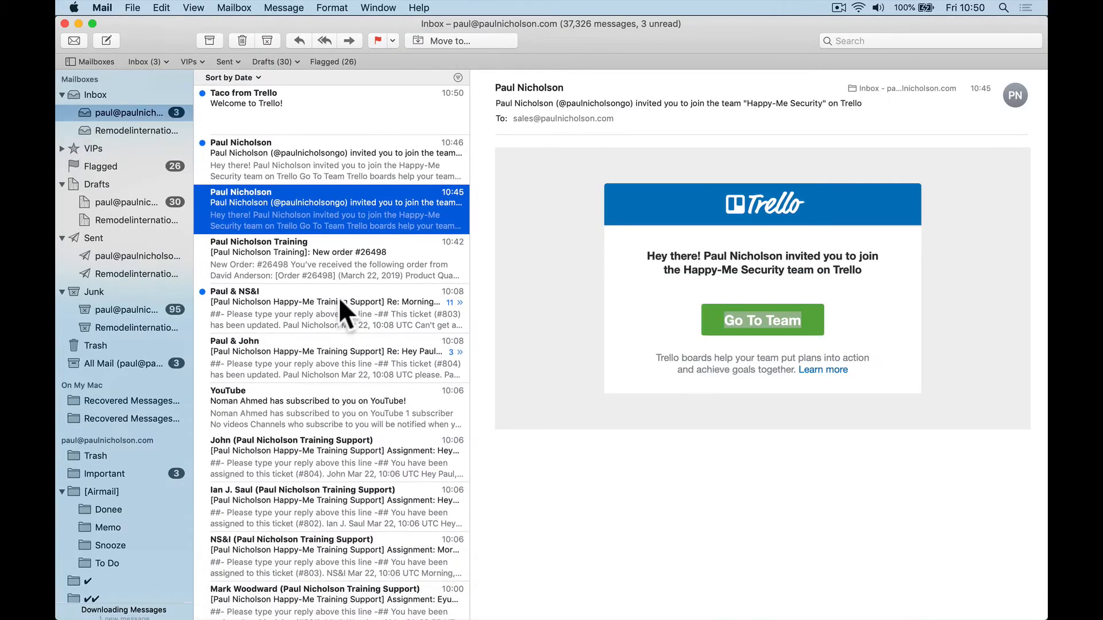
Step: Read the Welcome to Trello and 10:46 team invitation emails, then return to Safari
click(330, 171)
click(348, 131)
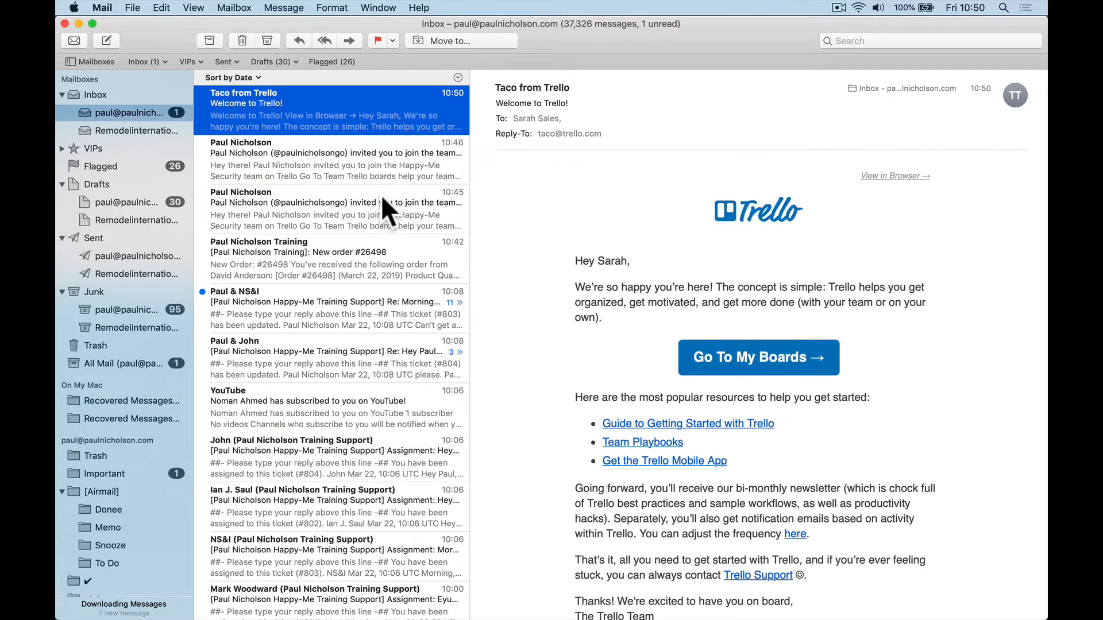
click(315, 178)
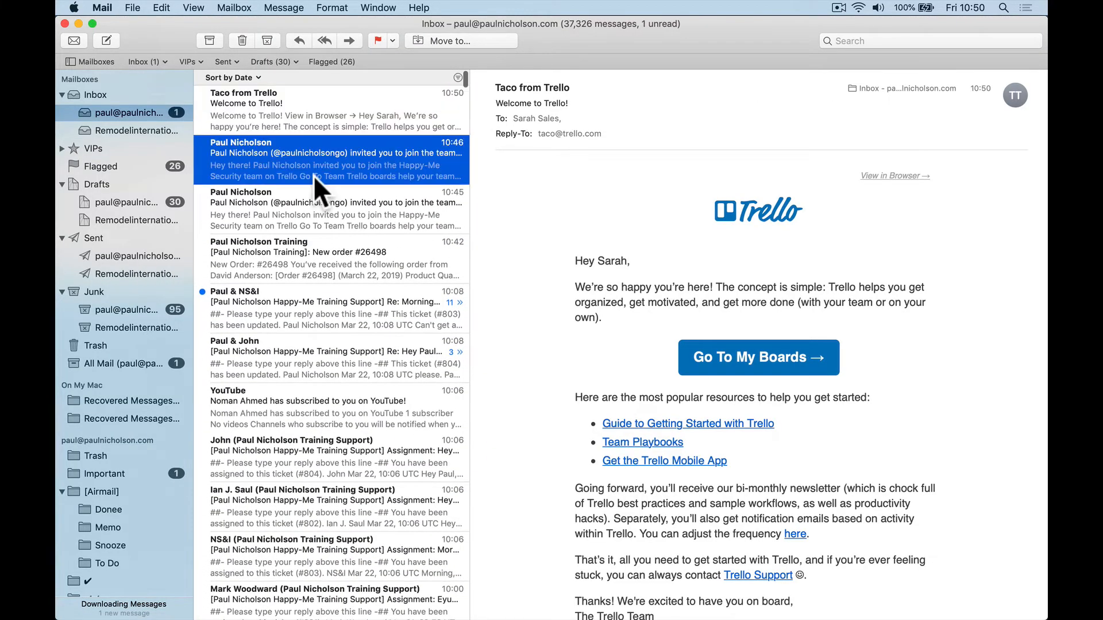
click(333, 122)
click(302, 569)
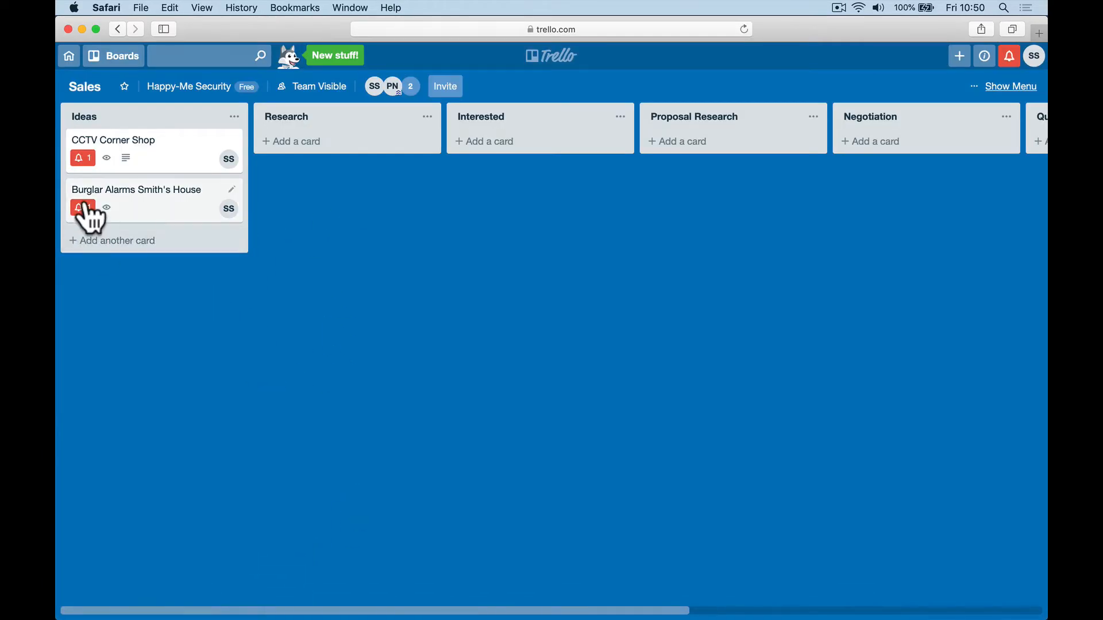
Step: Check the Sales board's notifications list
click(1009, 62)
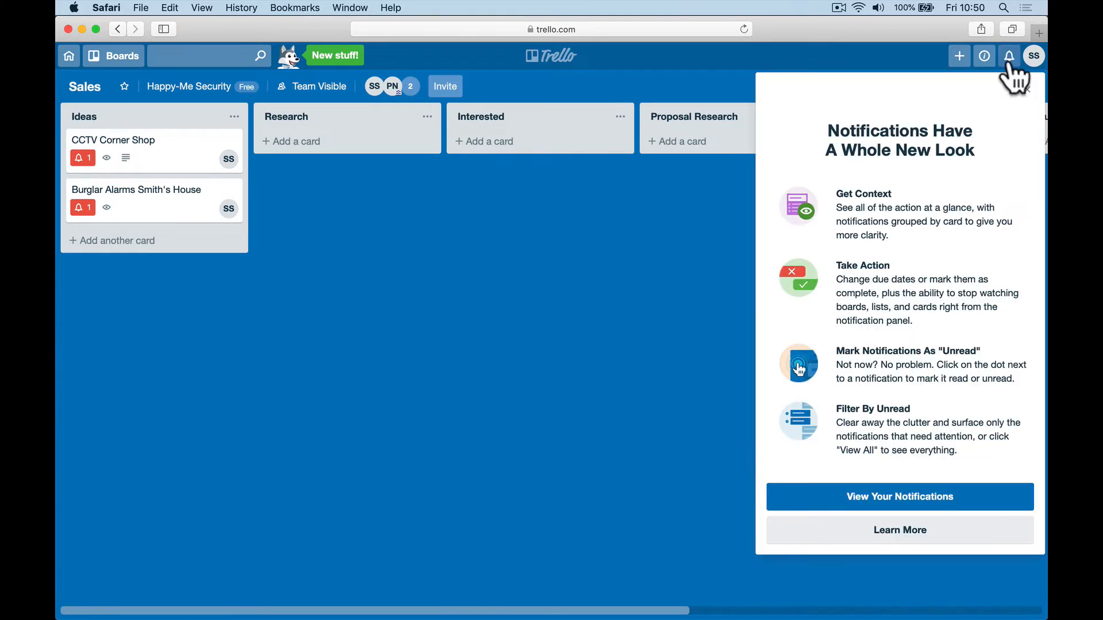
click(854, 500)
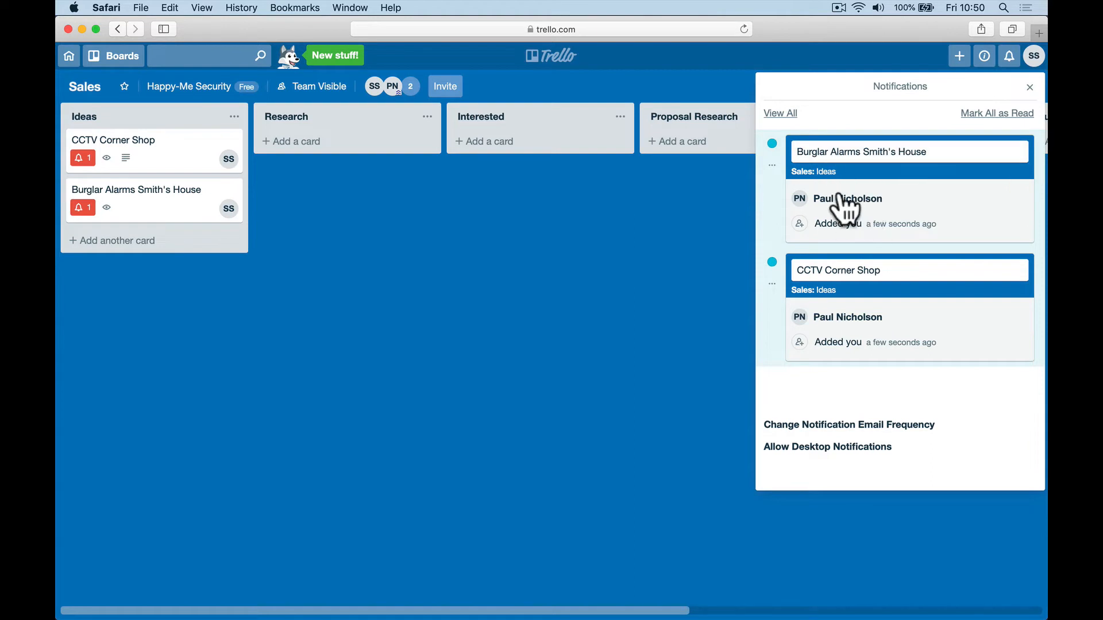
click(460, 270)
Step: Comment on CCTV Corner Shop, mentioning the team admin: 'hello do you have any information on names.'
click(181, 153)
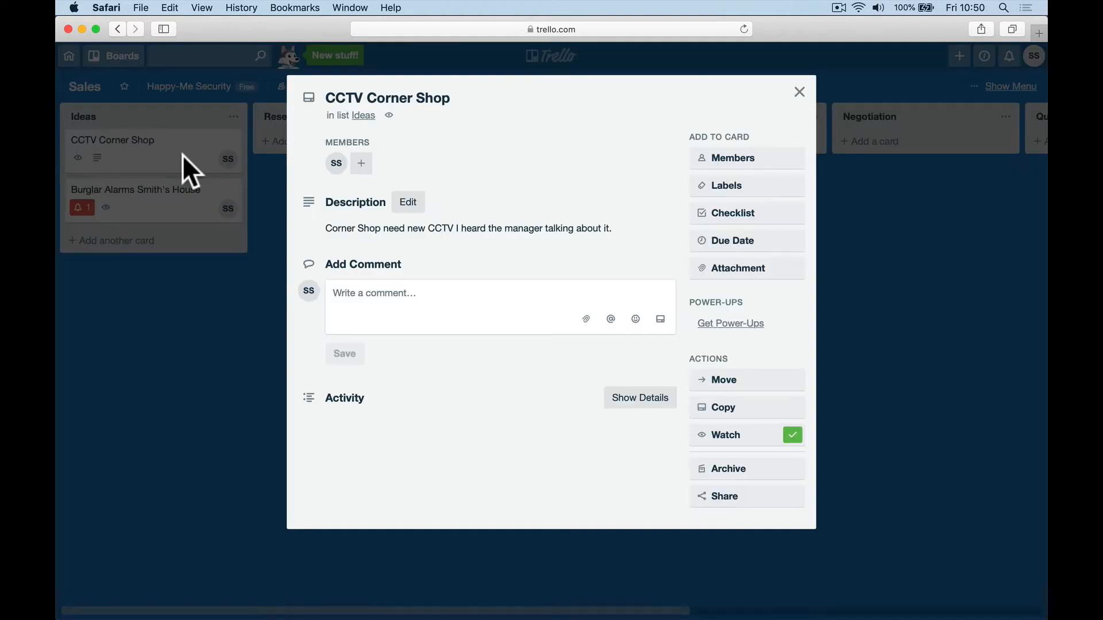
click(406, 304)
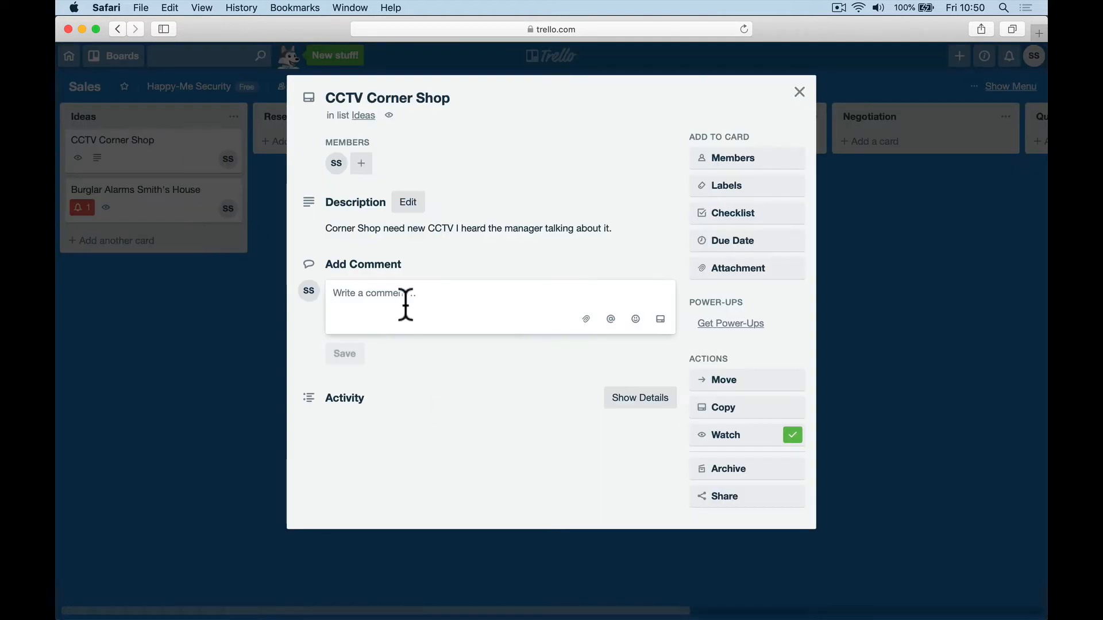
text(@paul)
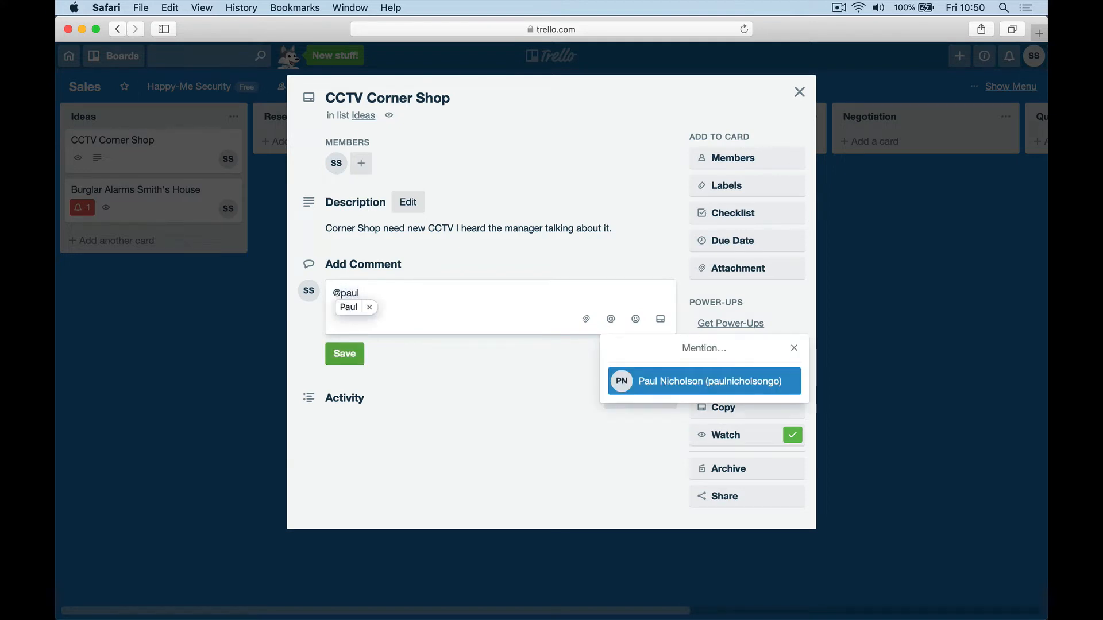
click(668, 384)
text(hello )
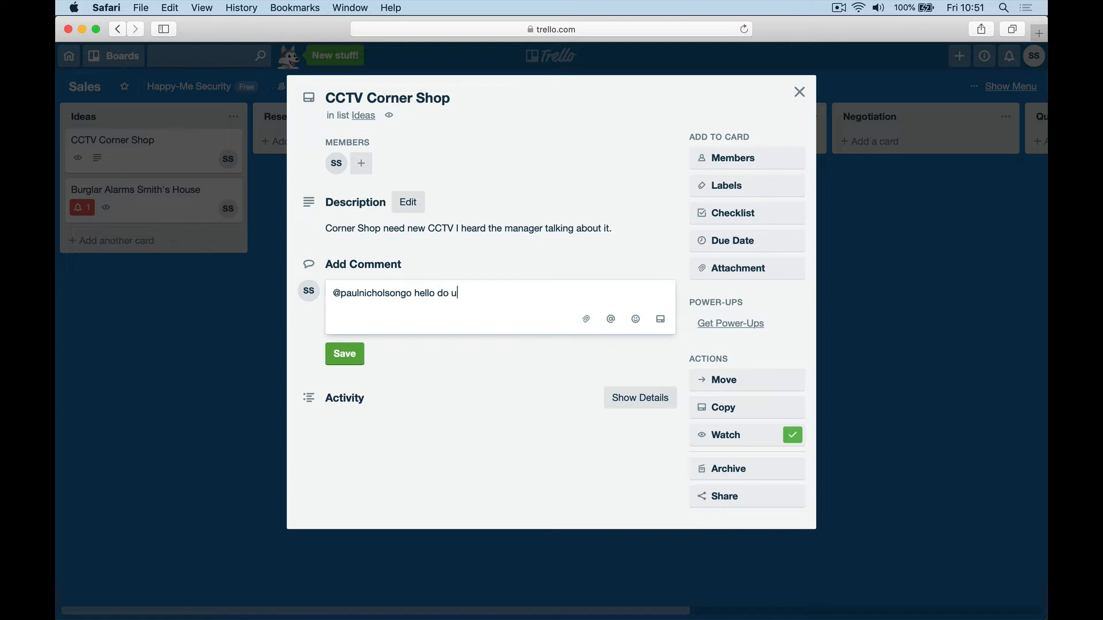
text(do you have any information on names.)
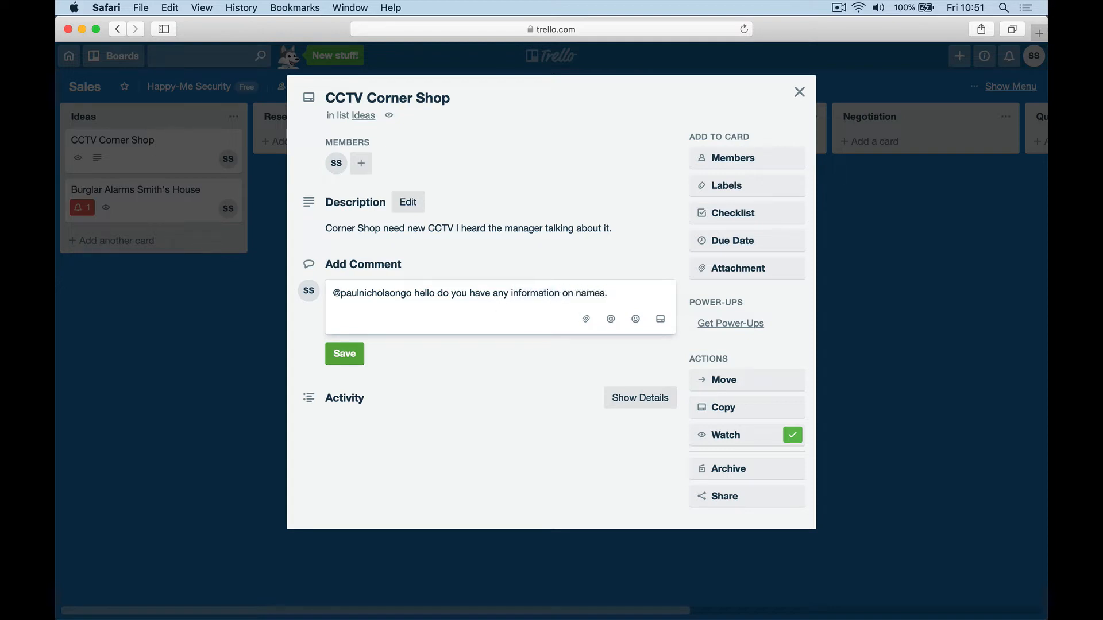
click(346, 354)
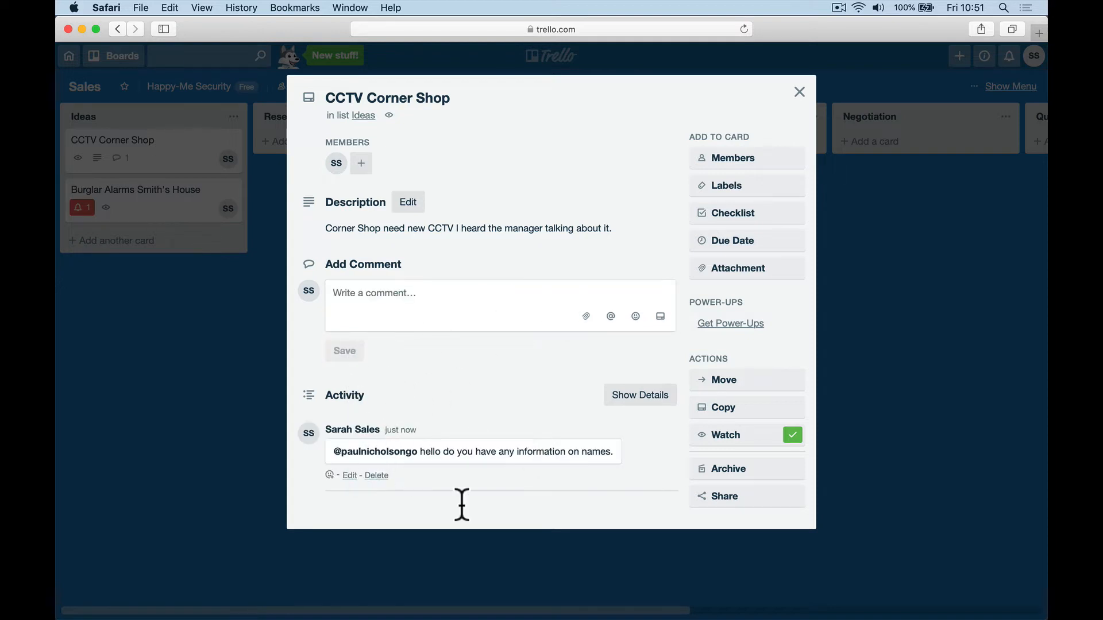
click(489, 607)
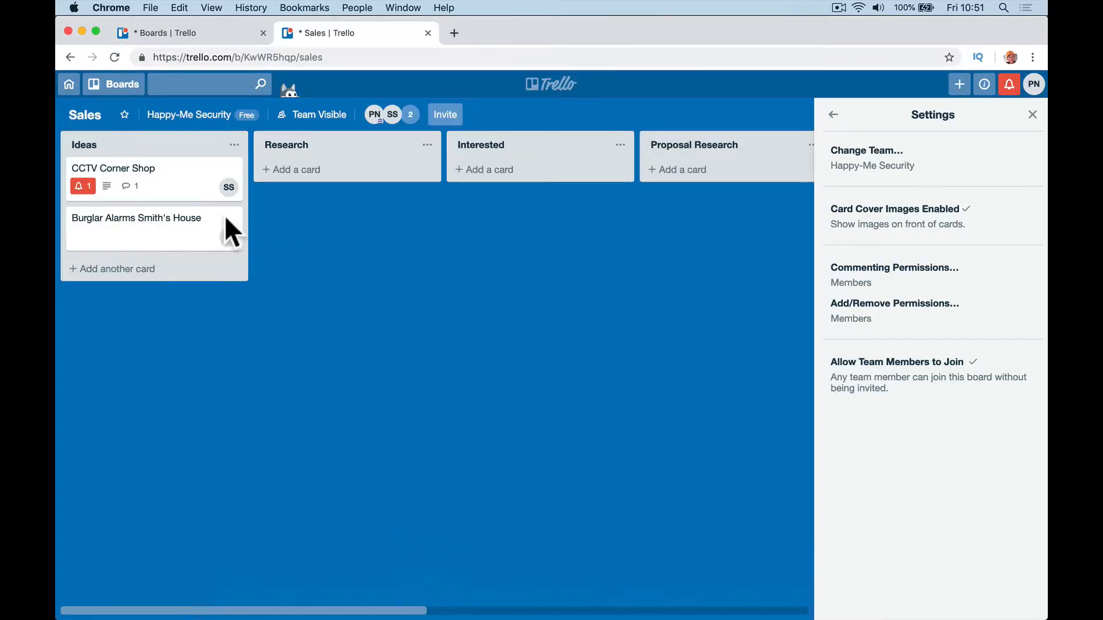
Step: Accept the updated terms of service and open the CCTV Corner Shop card from its notification
click(1033, 114)
click(1009, 85)
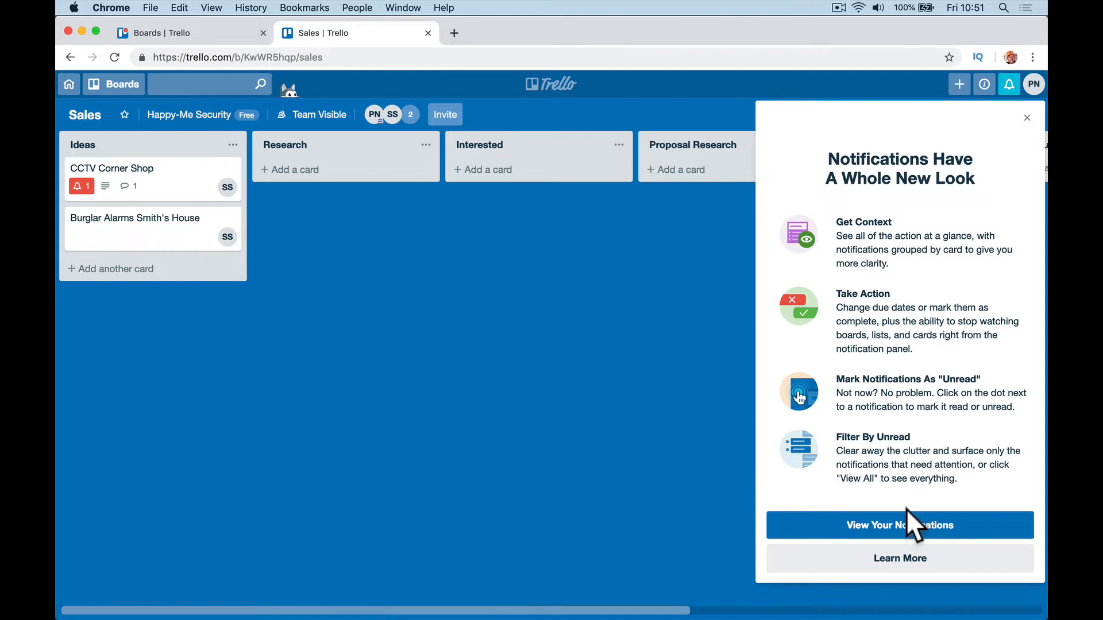
click(906, 531)
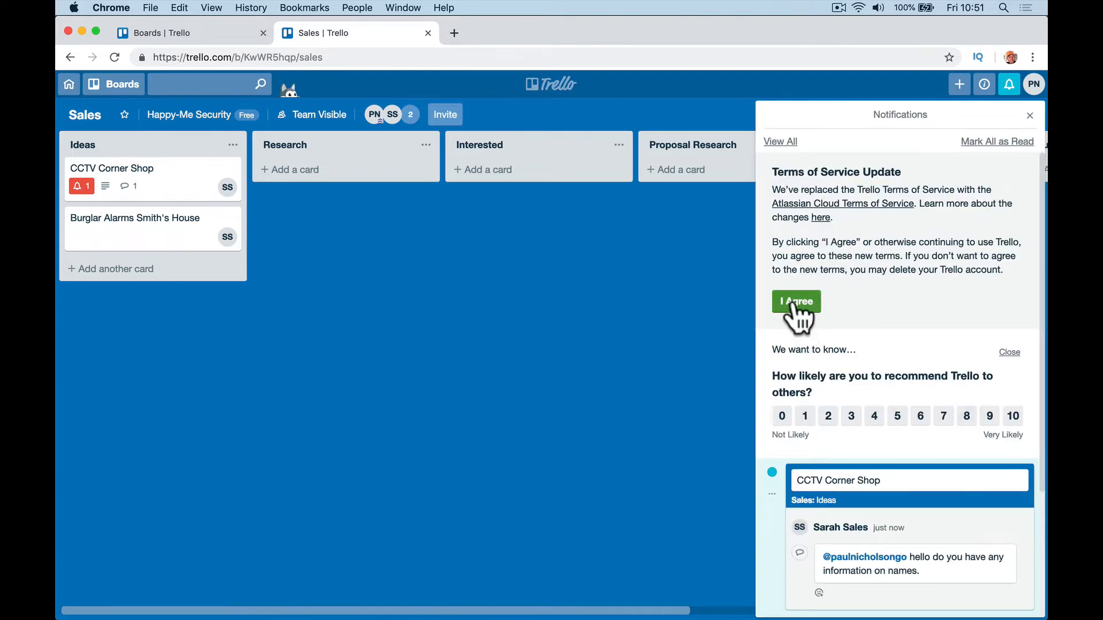
click(803, 310)
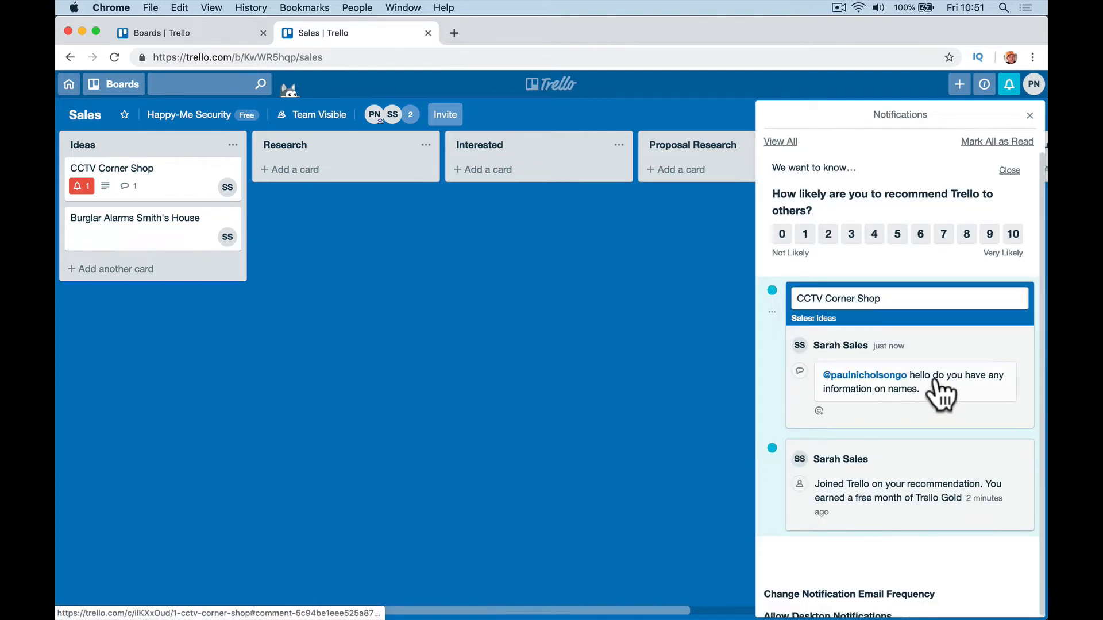
click(848, 299)
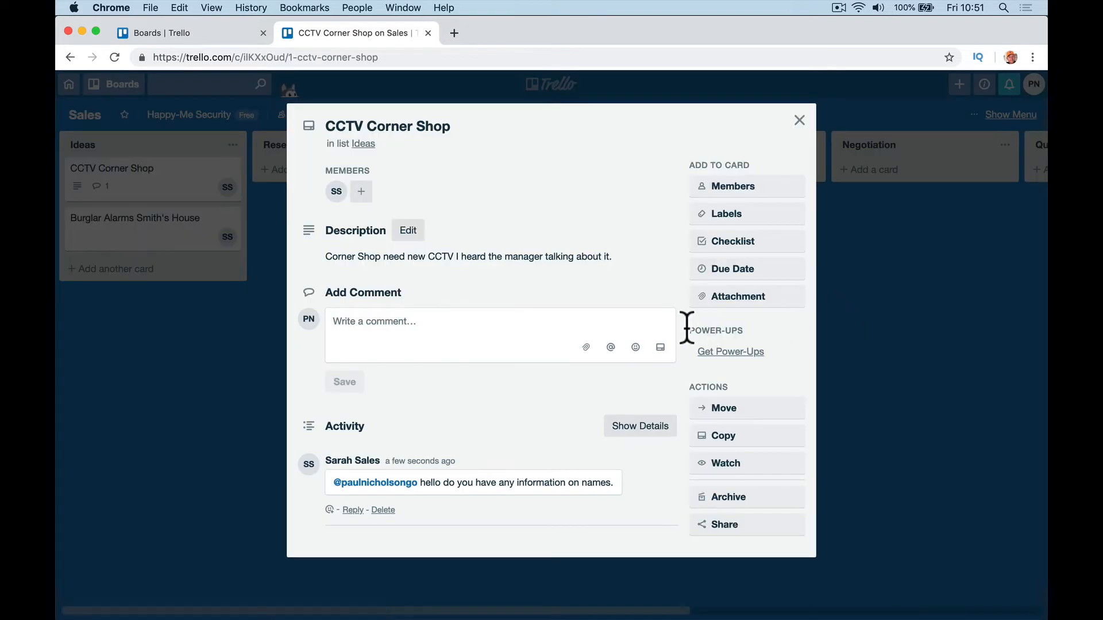
Step: Reply to the colleague's comment with 'no sorry just overheard them talking.'
click(353, 510)
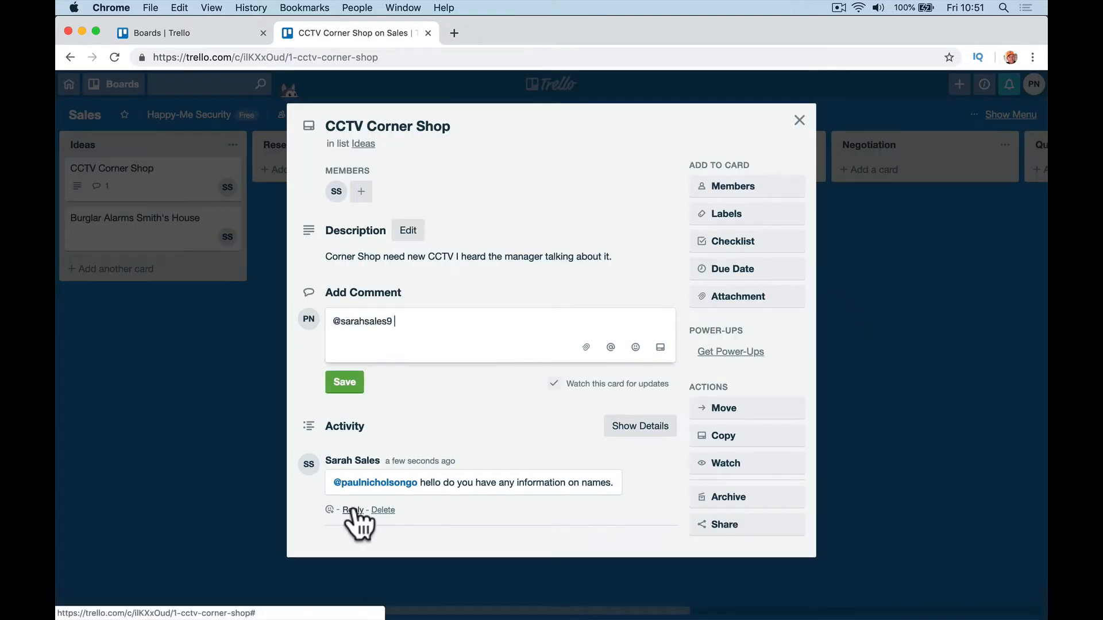
text(no sorry just overh)
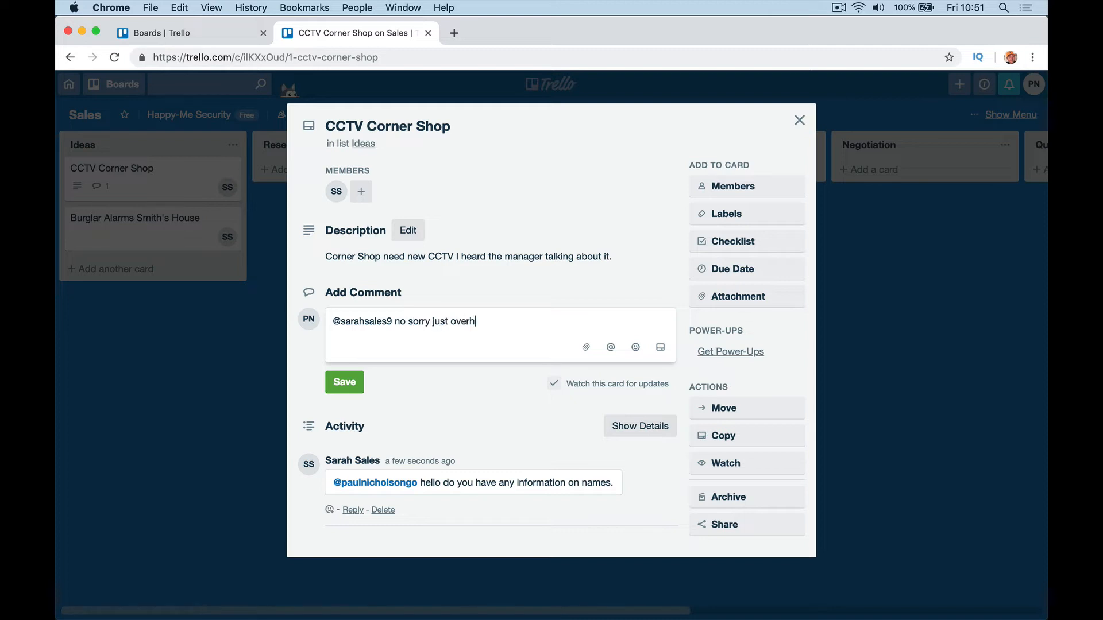
text(eard them talking.)
click(543, 320)
text(g)
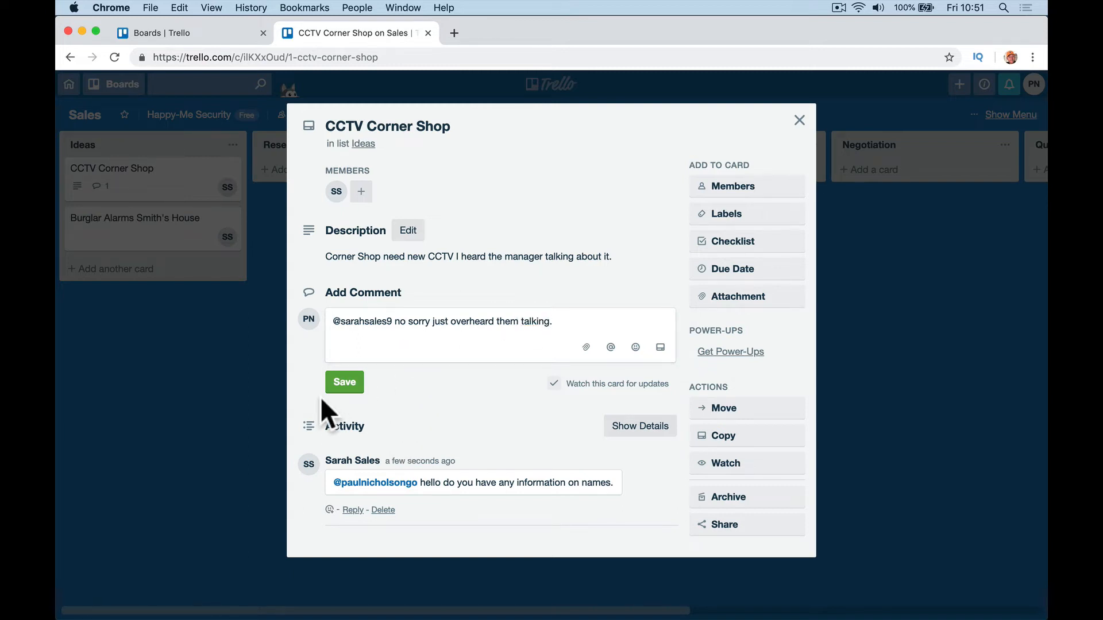
click(345, 381)
Step: Read the latest Trello notification email in Mail, then go back to the card in Safari
mouse_move(367, 609)
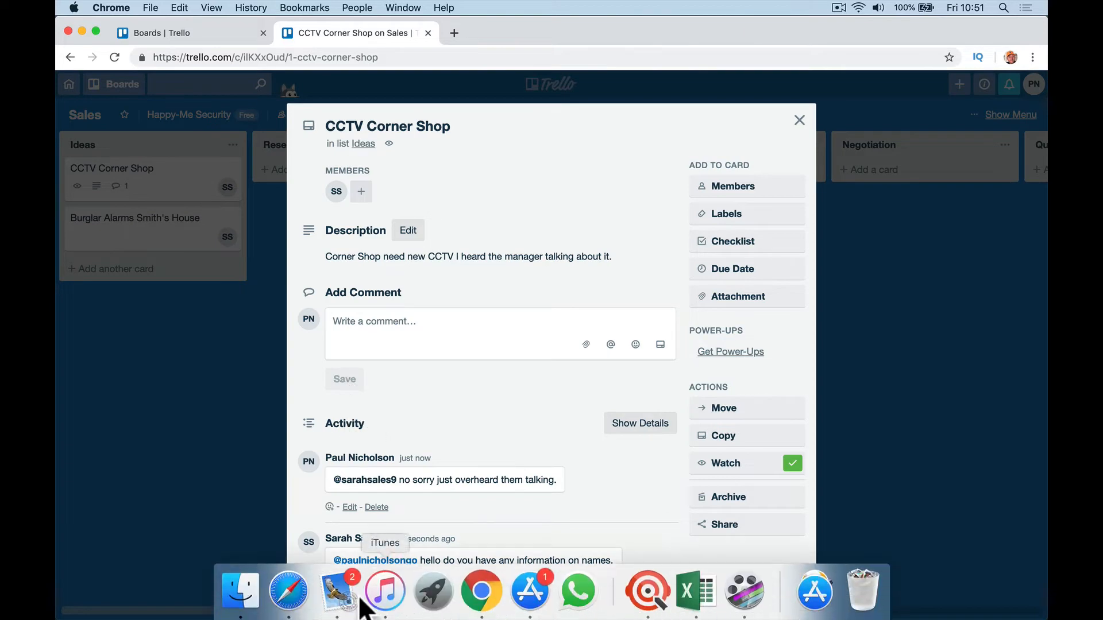
click(339, 595)
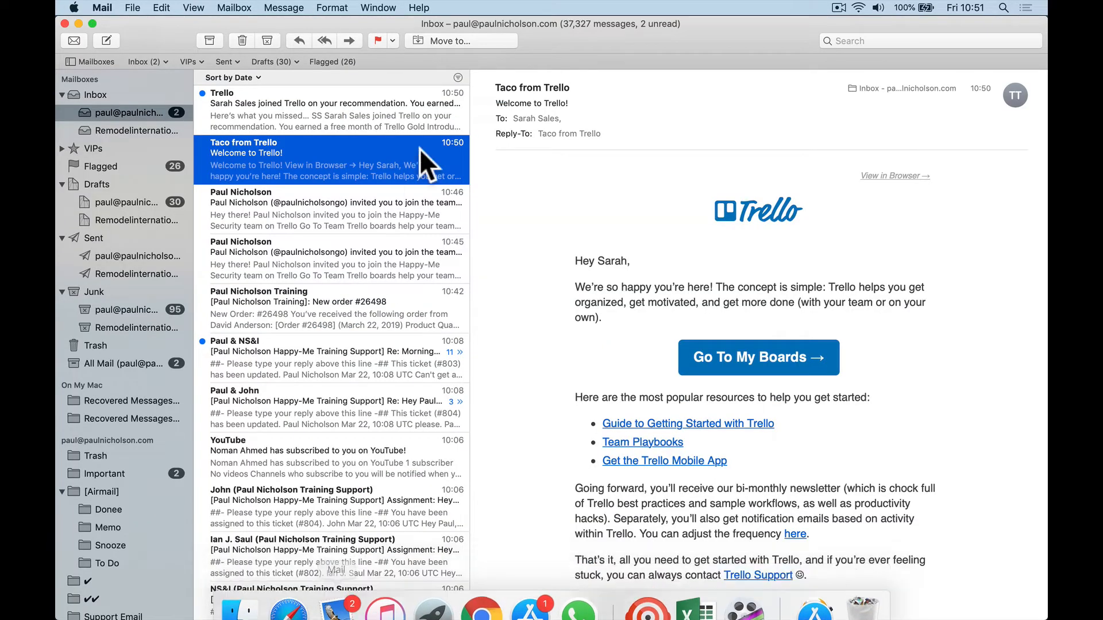
click(329, 119)
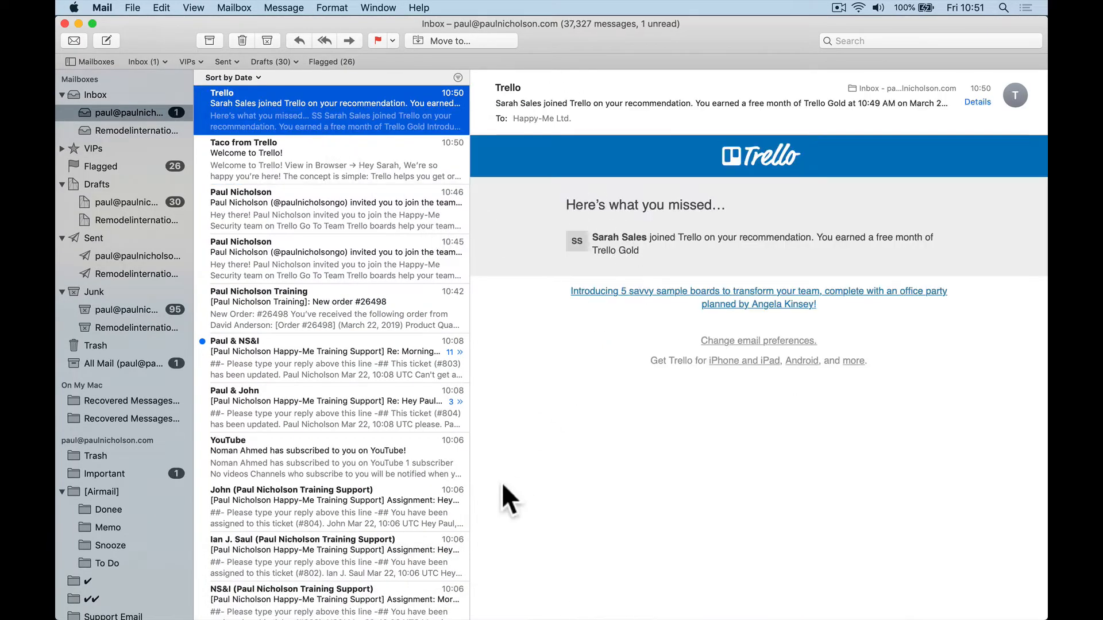
mouse_move(321, 609)
click(293, 597)
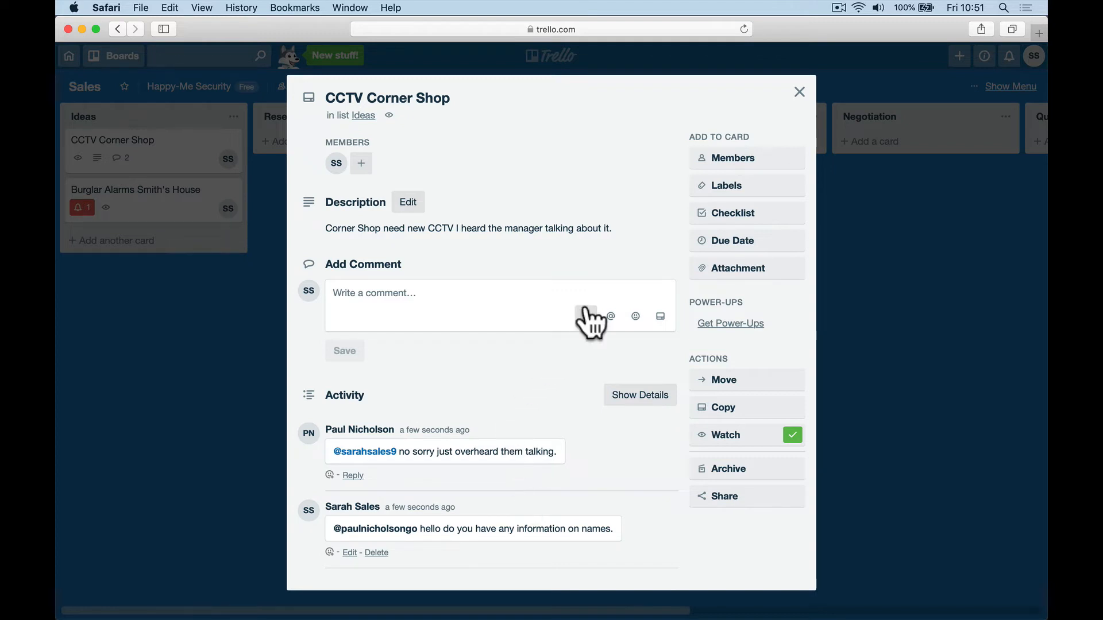
Step: Move the CCTV Corner Shop card into the Research list and reopen it
click(799, 93)
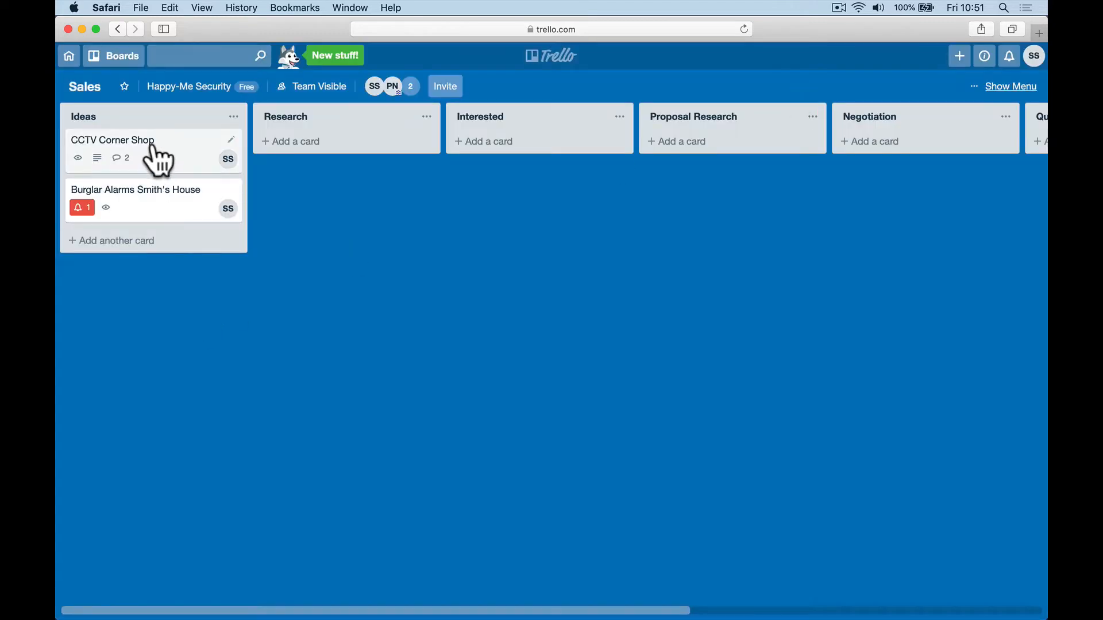
drag(153, 154, 322, 168)
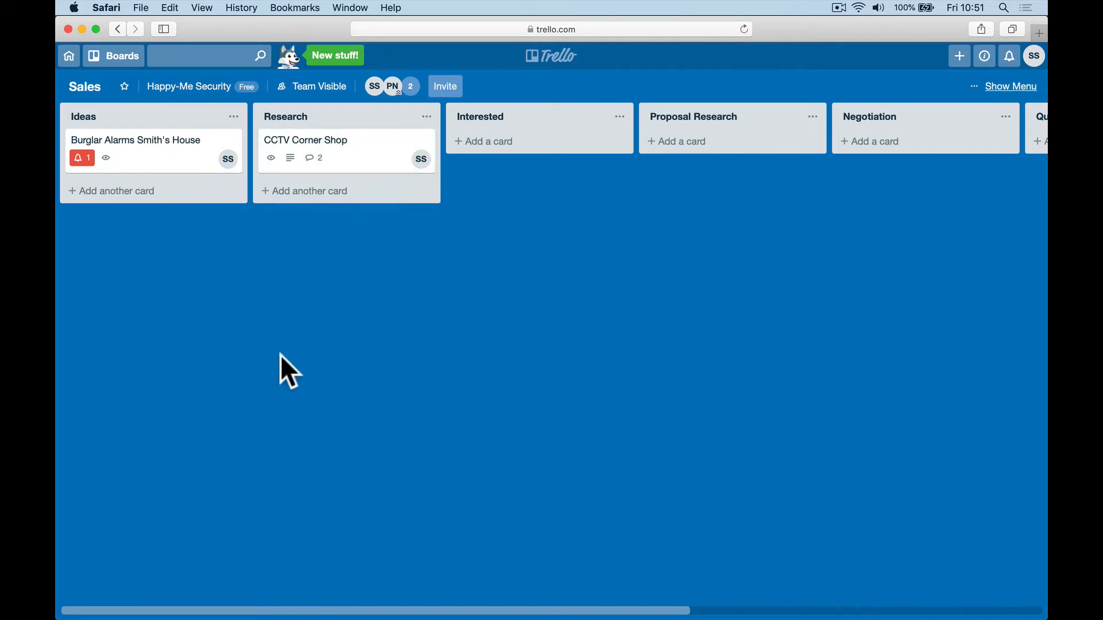
click(345, 172)
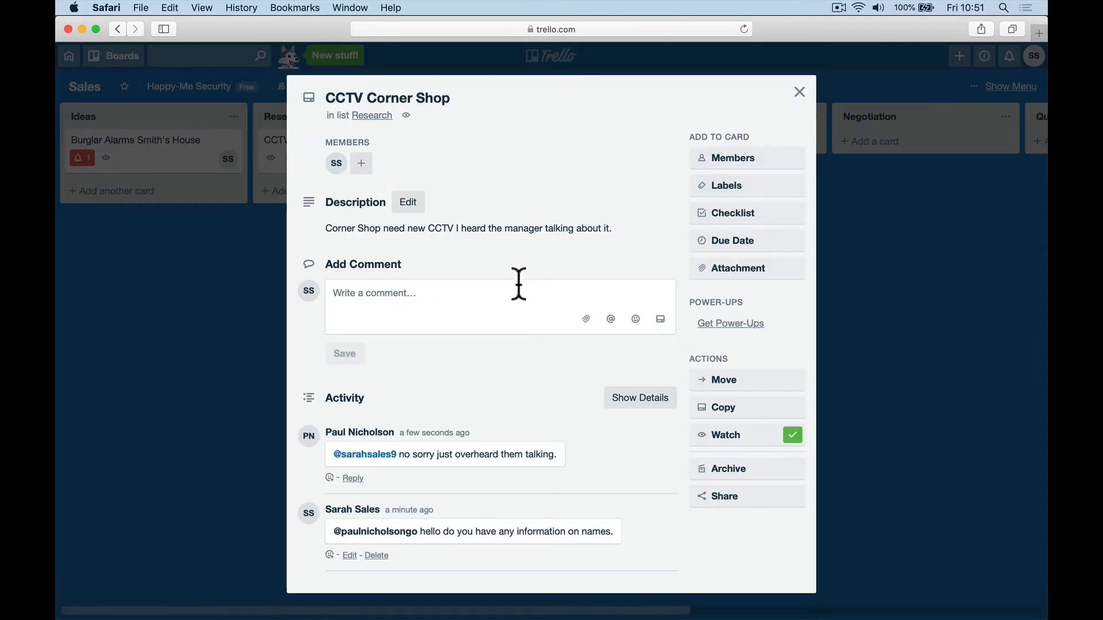
Step: Rename the green label to CCTV System and the yellow label to Burglar Alarm
click(761, 193)
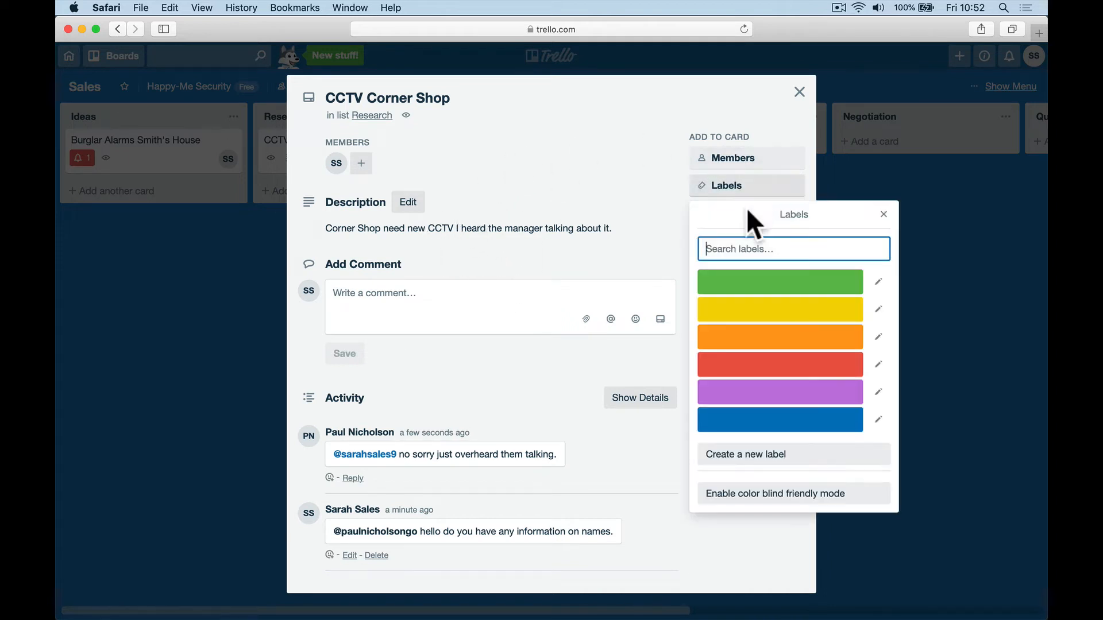
click(878, 282)
text(CCTV System)
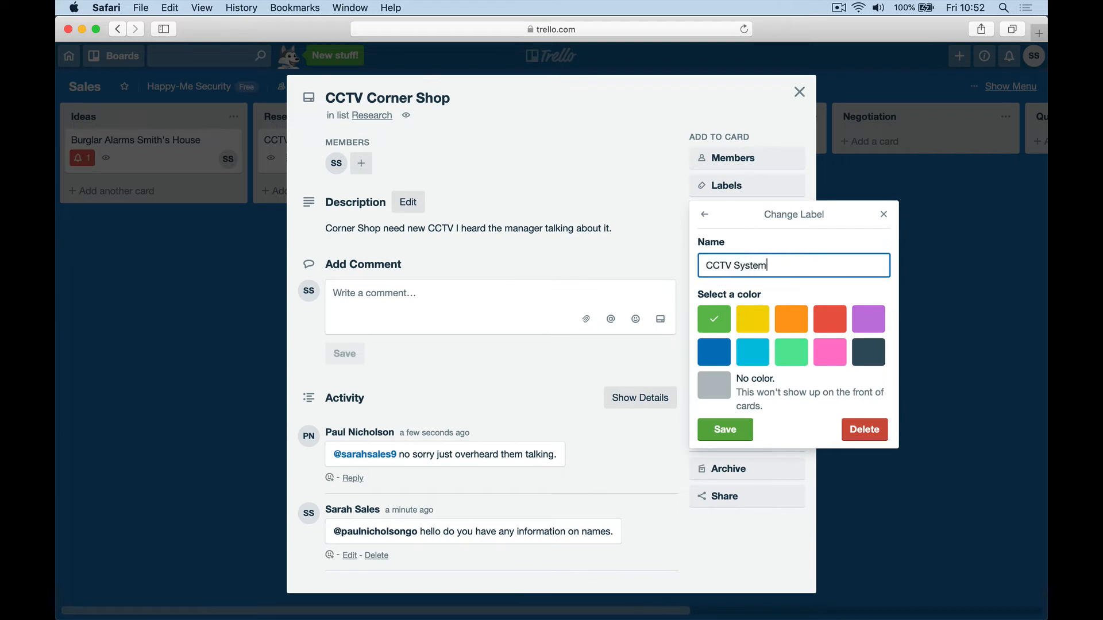
click(717, 432)
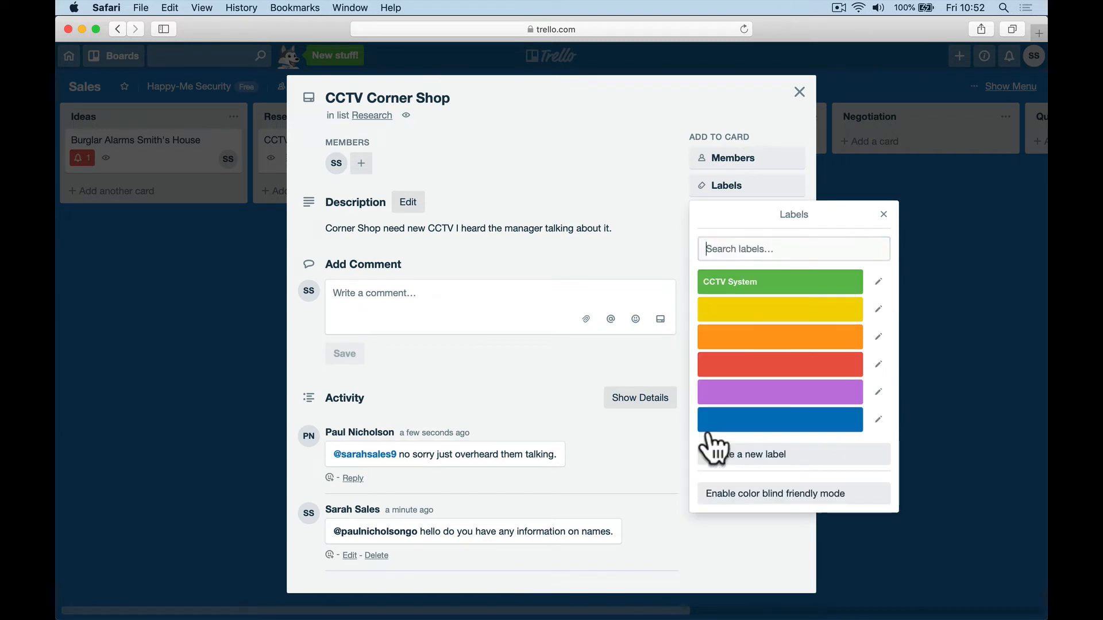
click(878, 309)
text(Burglar Alarm)
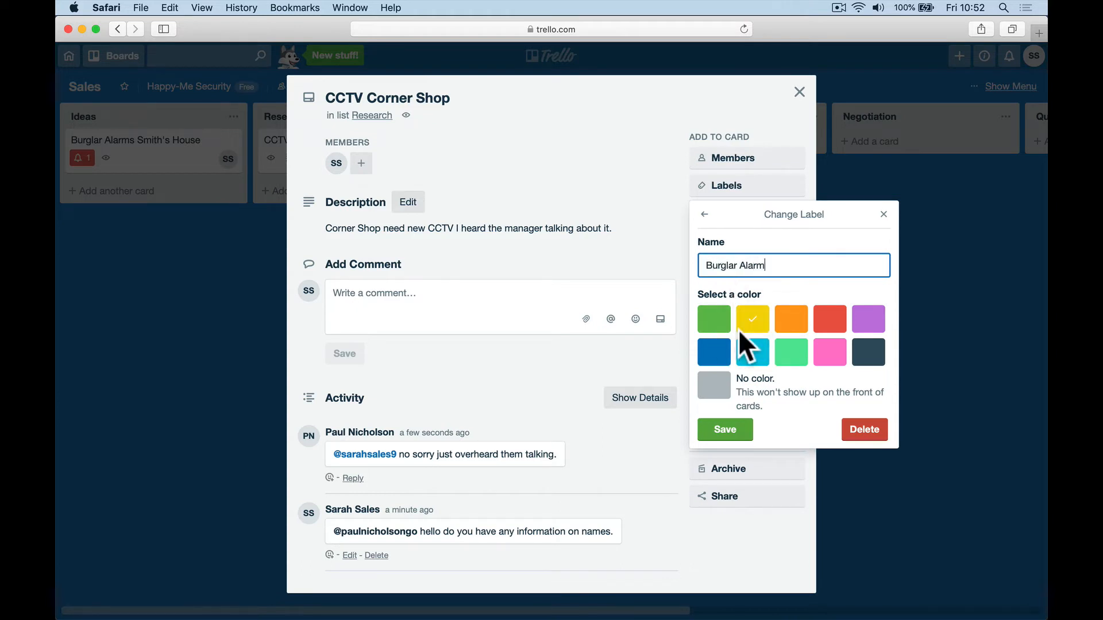
click(718, 431)
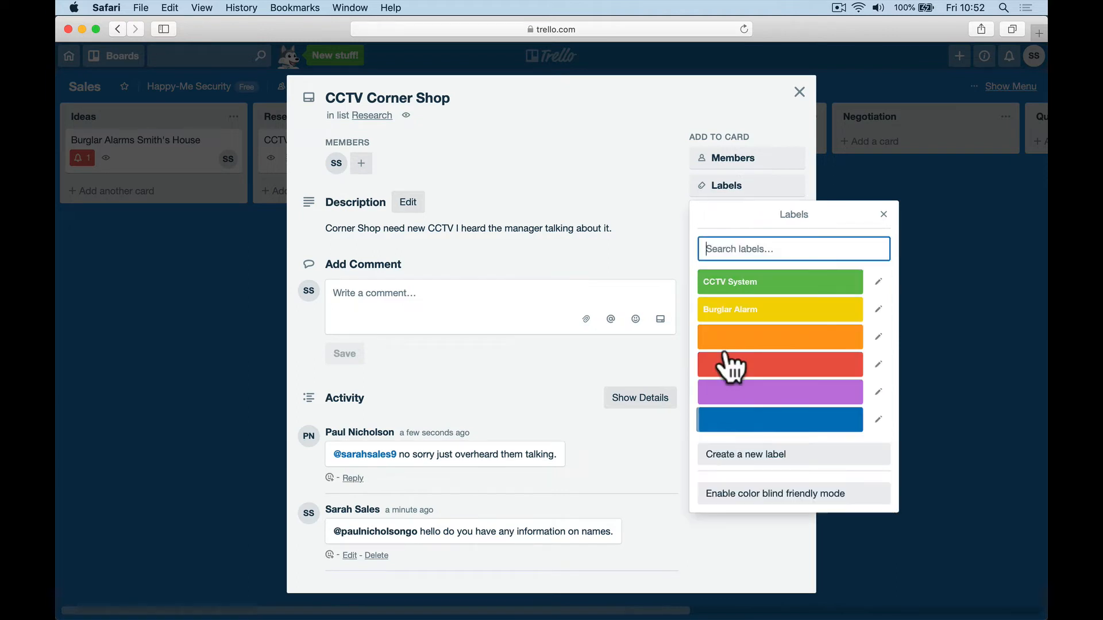
Step: Rename the orange label Gates and the red label Fire Alarms, then tag the card CCTV System
click(878, 337)
click(789, 321)
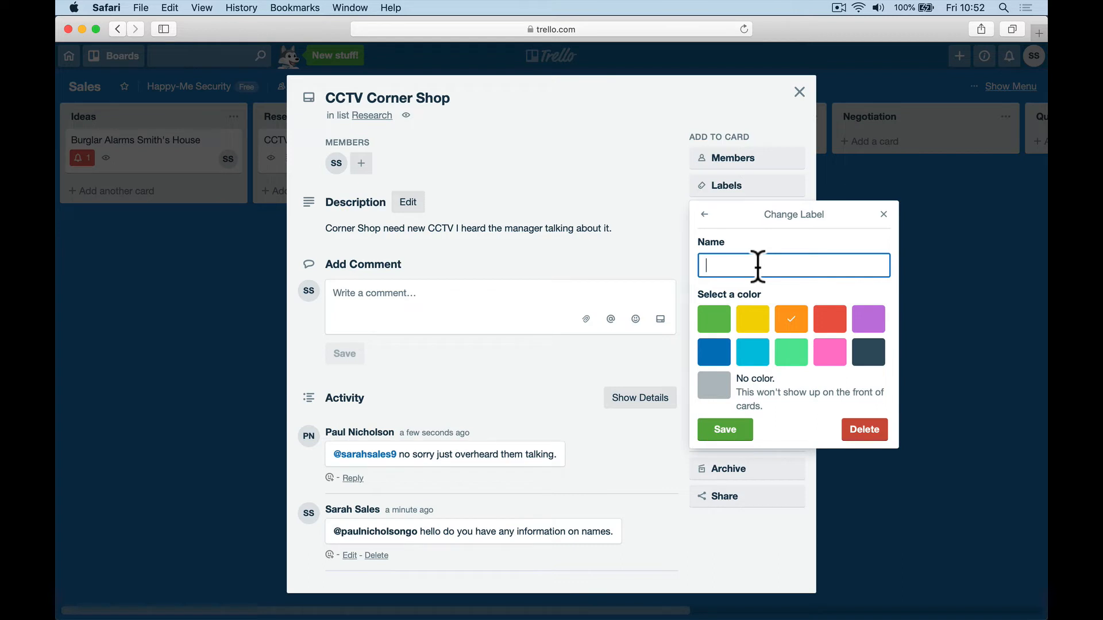
text(Gates)
click(743, 428)
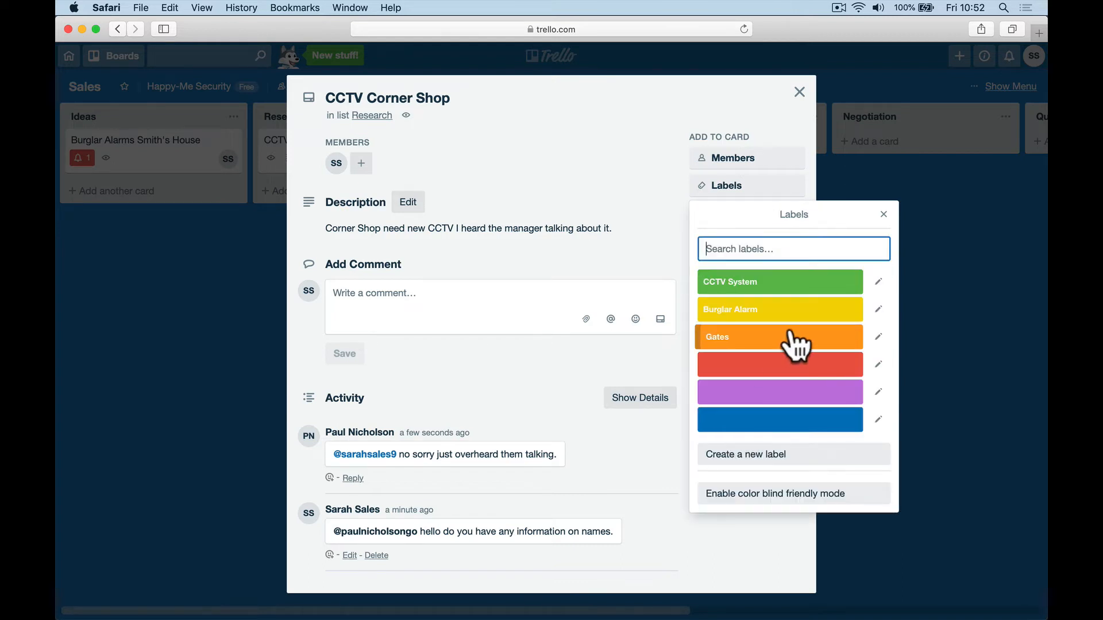
click(878, 365)
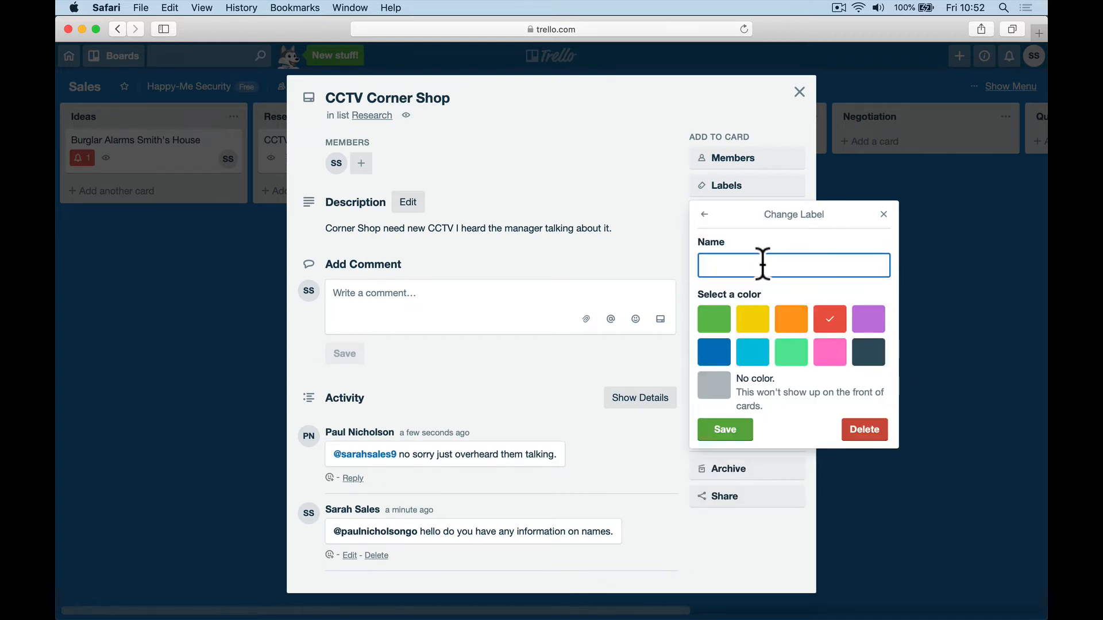
text(Fire Alar,s)
key(BackSpace)
key(BackSpace)
click(735, 431)
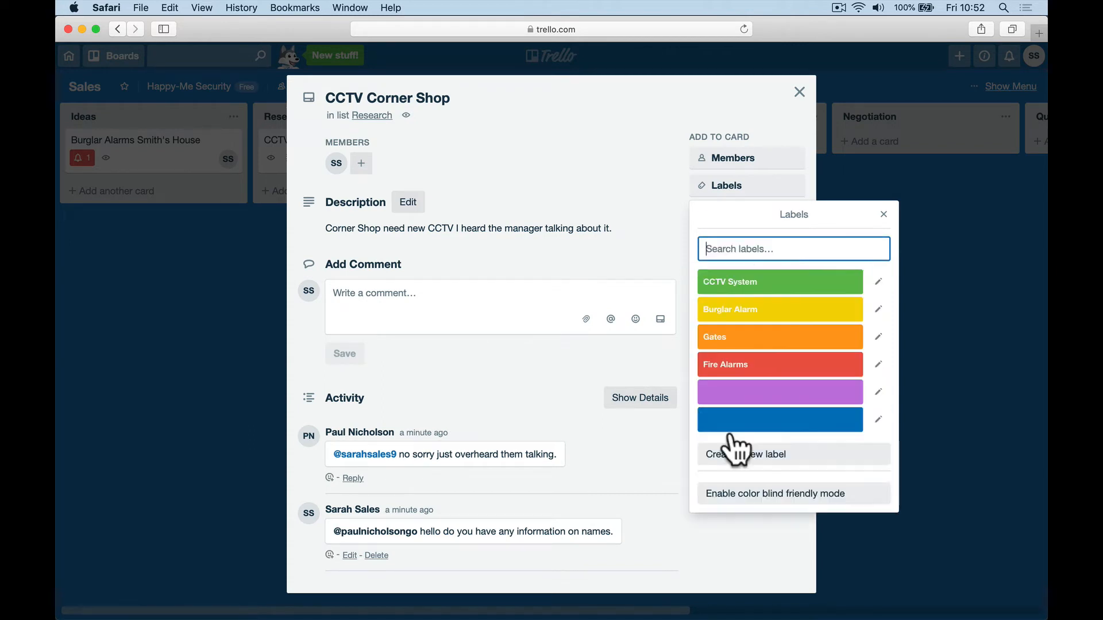
click(750, 286)
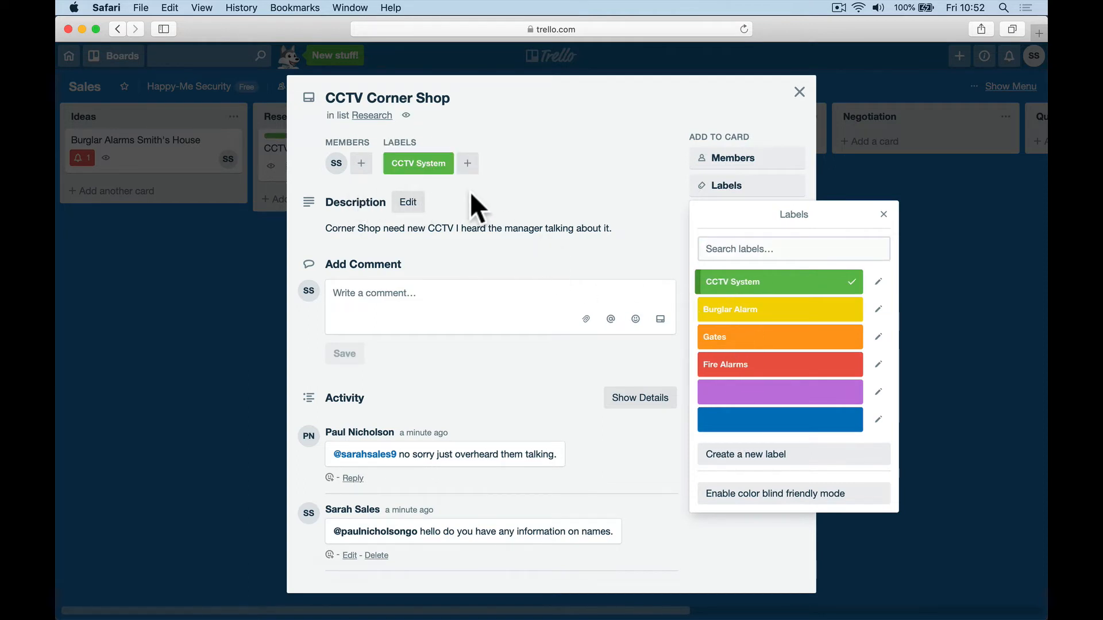
click(262, 371)
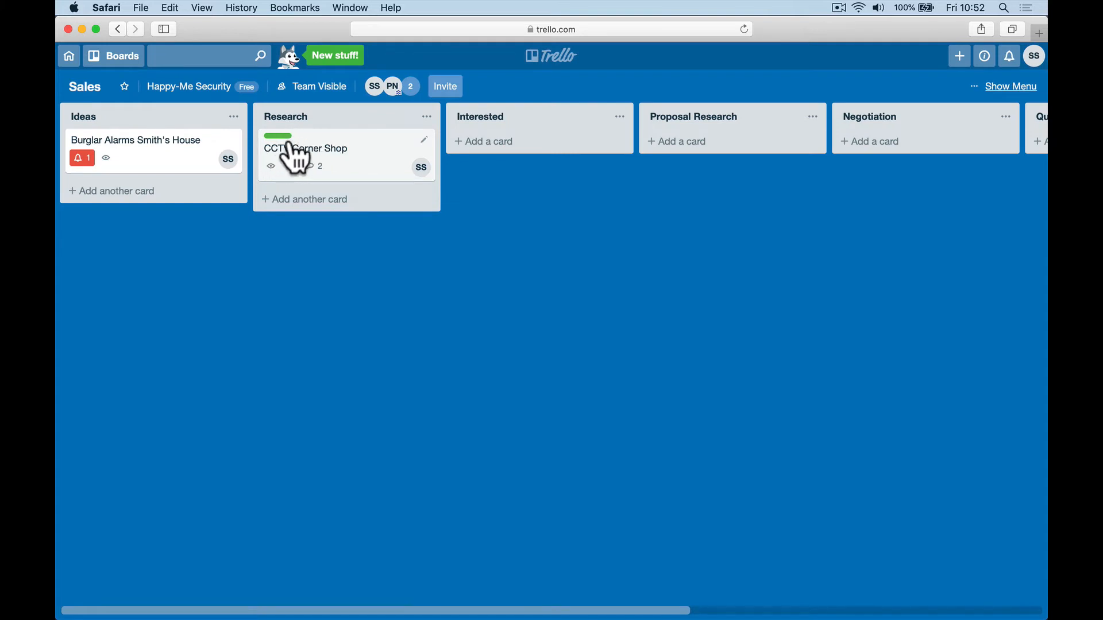
Step: Give the Burglar Alarms Smith's House card the yellow Burglar Alarm label
click(183, 152)
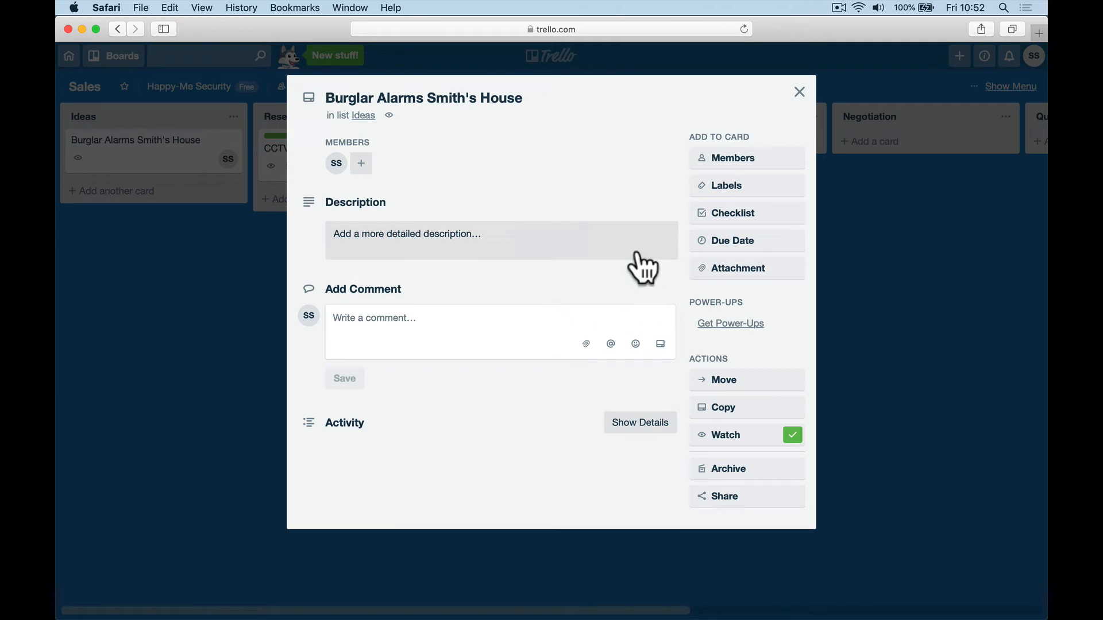
click(766, 189)
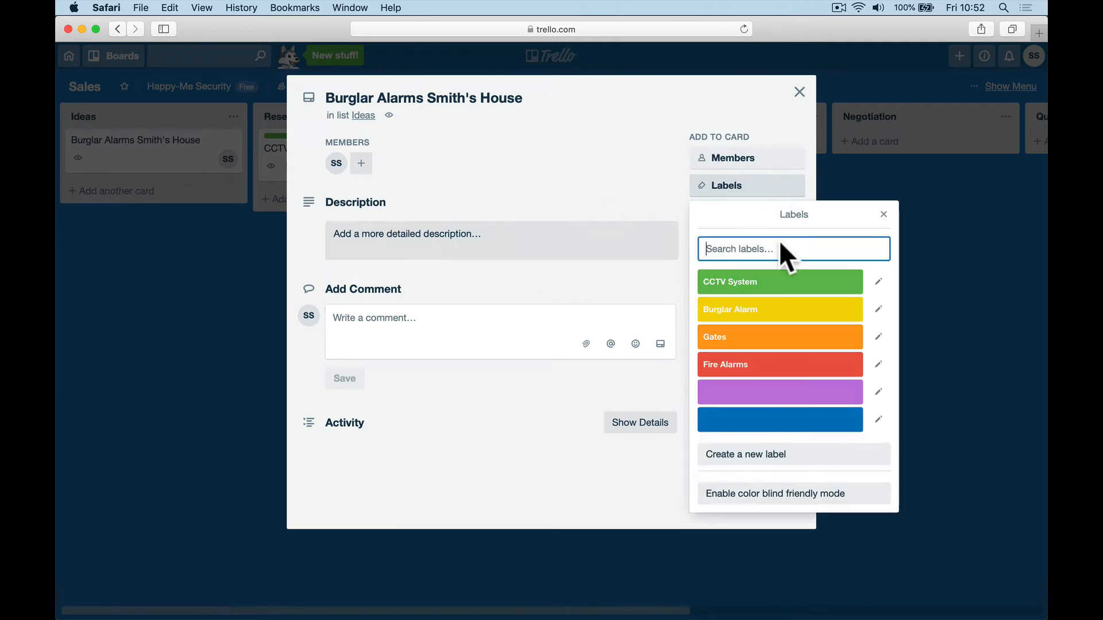
click(787, 310)
click(799, 93)
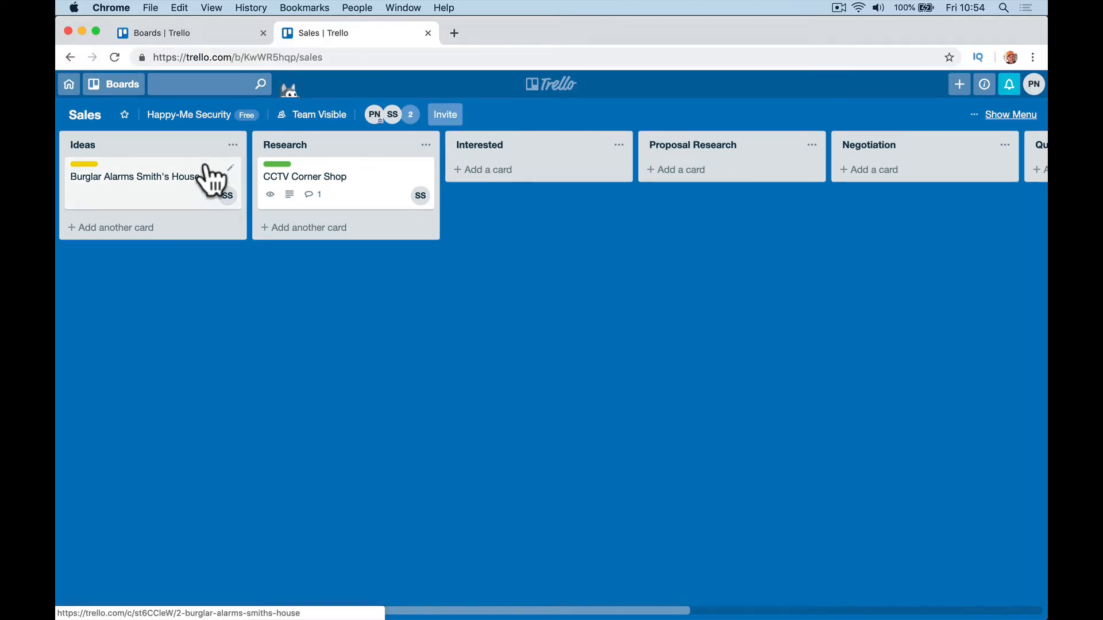
Step: Go to the all-boards overview and dismiss the Trello Gold promotion
click(118, 86)
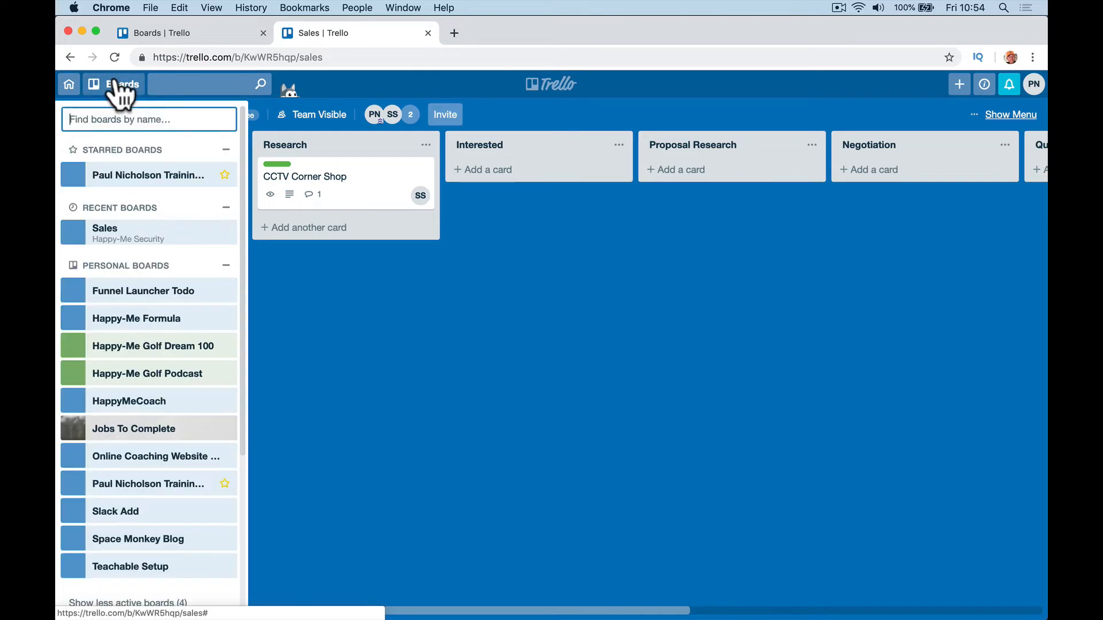
click(69, 91)
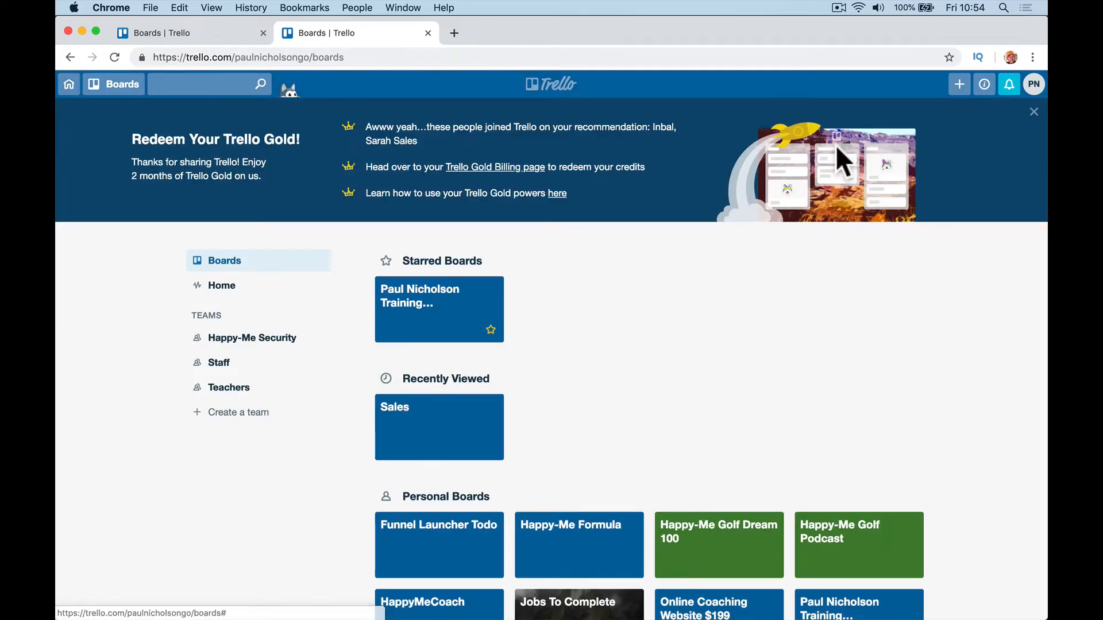
click(1033, 111)
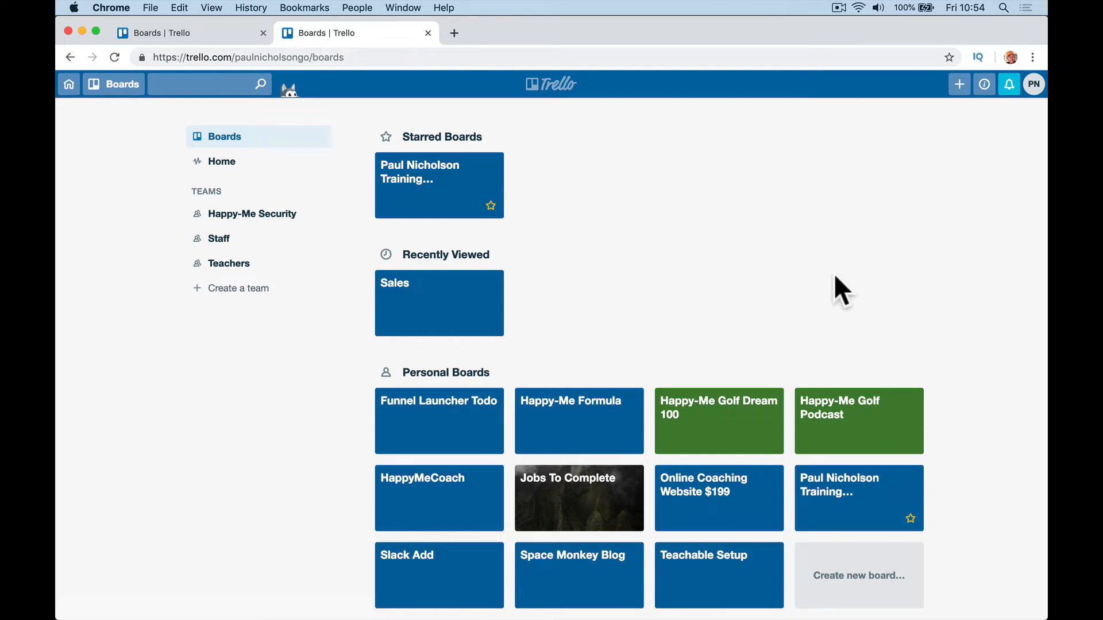
scroll(453, 338, down, 3)
scroll(476, 348, down, 3)
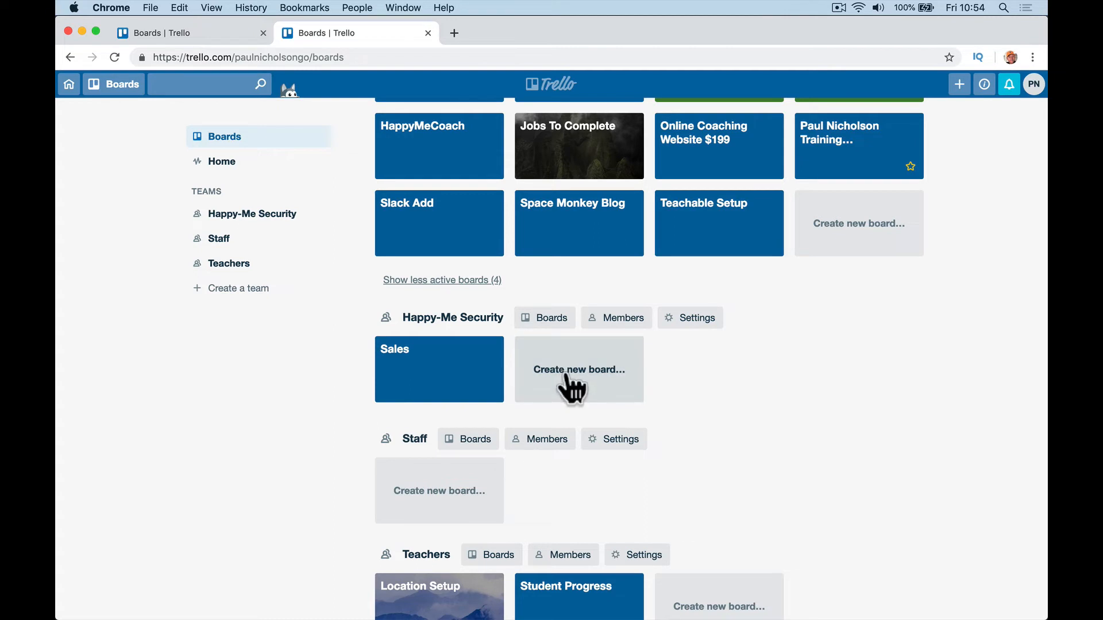
Step: Open the Happy-Me Security team's boards and dismiss the Business Class upgrade promo
click(552, 320)
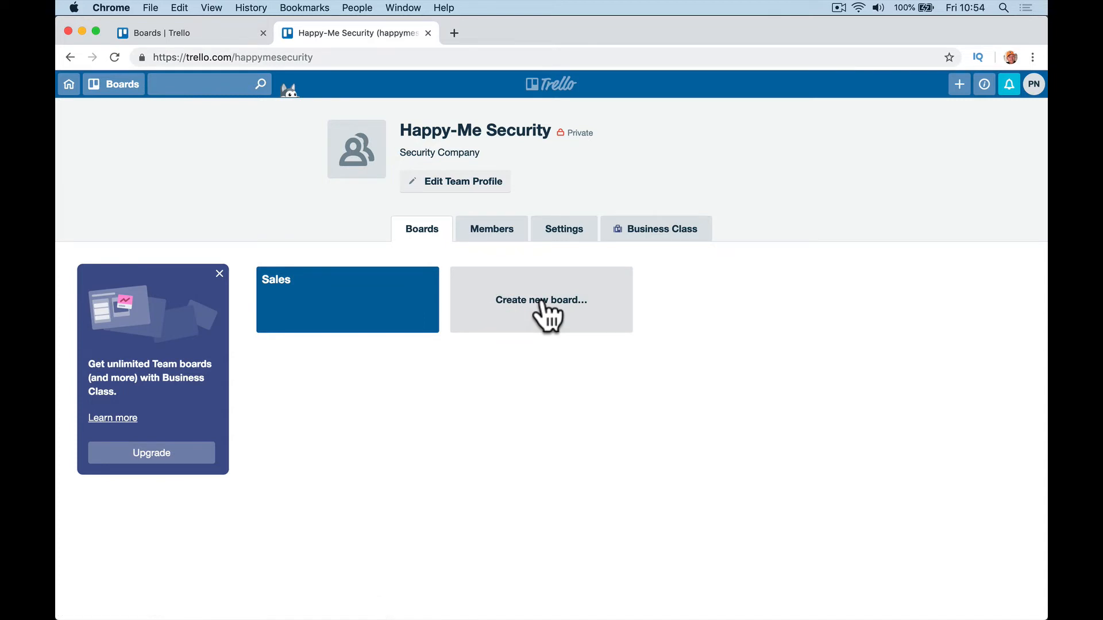
click(545, 313)
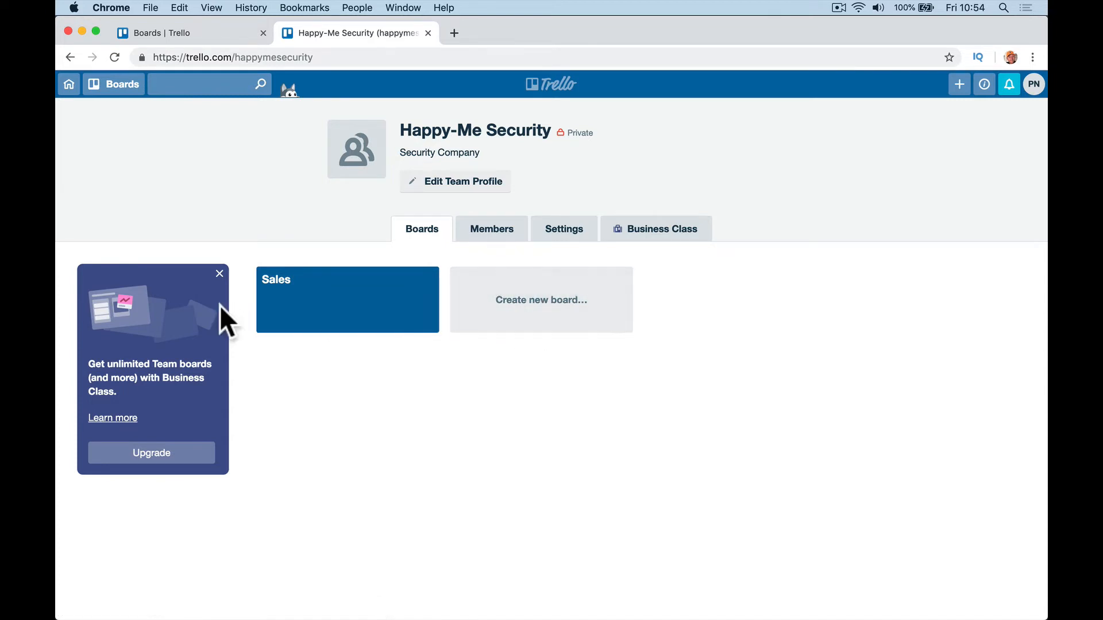
click(218, 275)
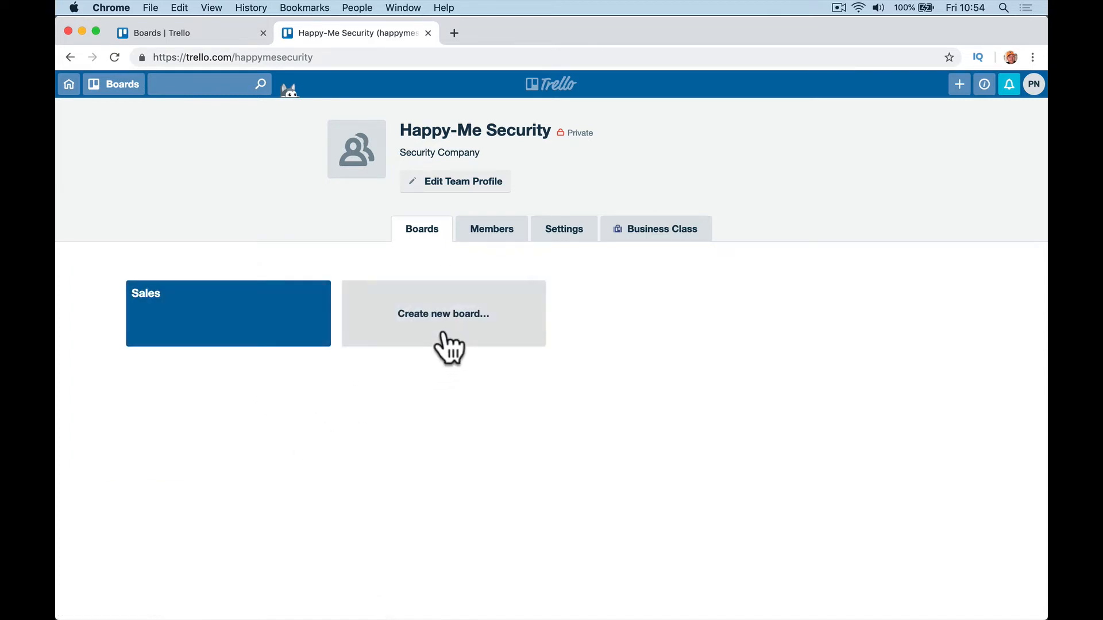
click(287, 589)
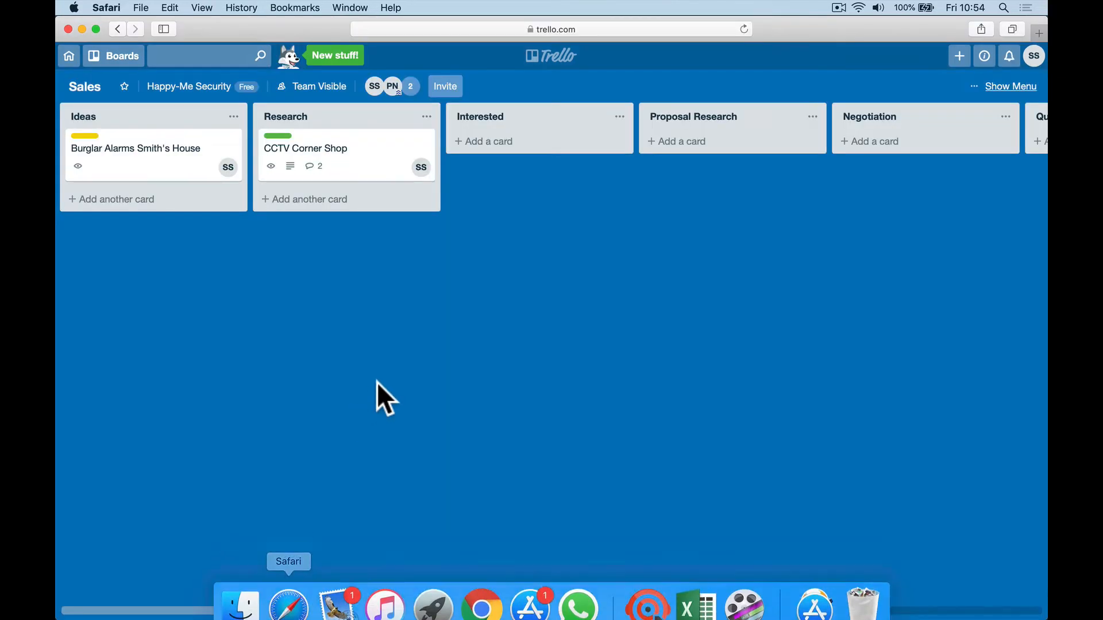
Step: In Safari, reach the Happy-Me Security team's boards page from the boards overview
click(69, 57)
click(576, 392)
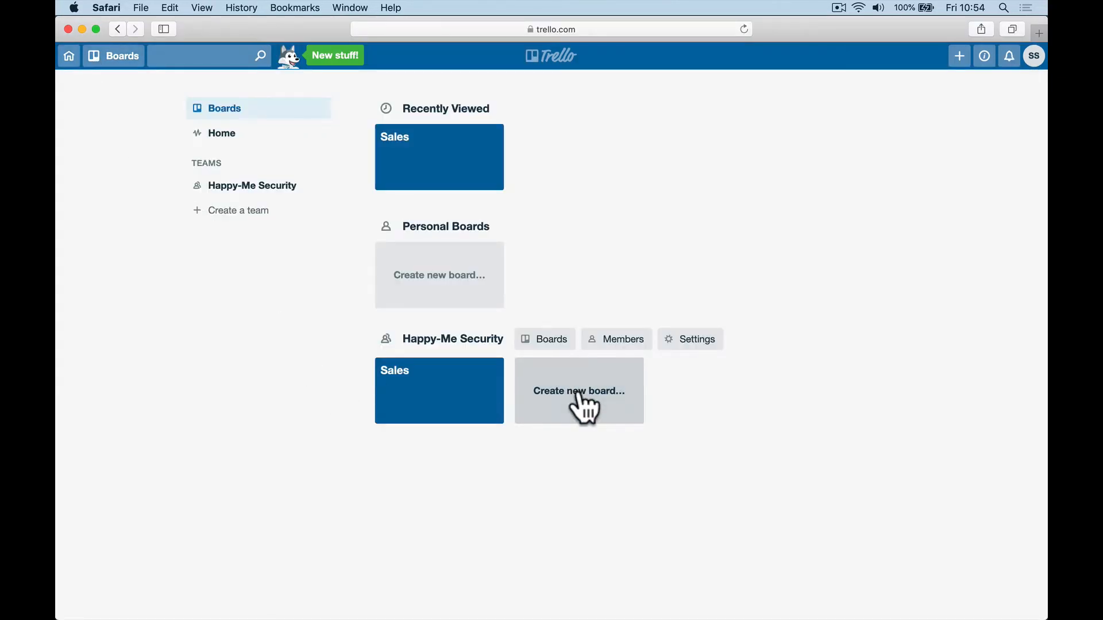
click(580, 395)
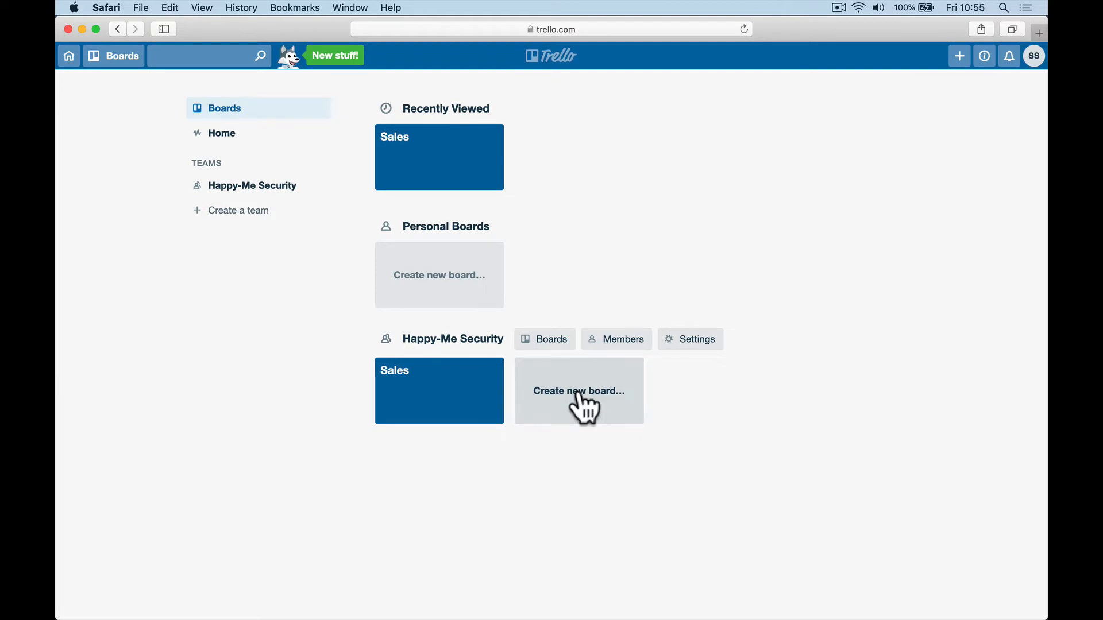
click(534, 340)
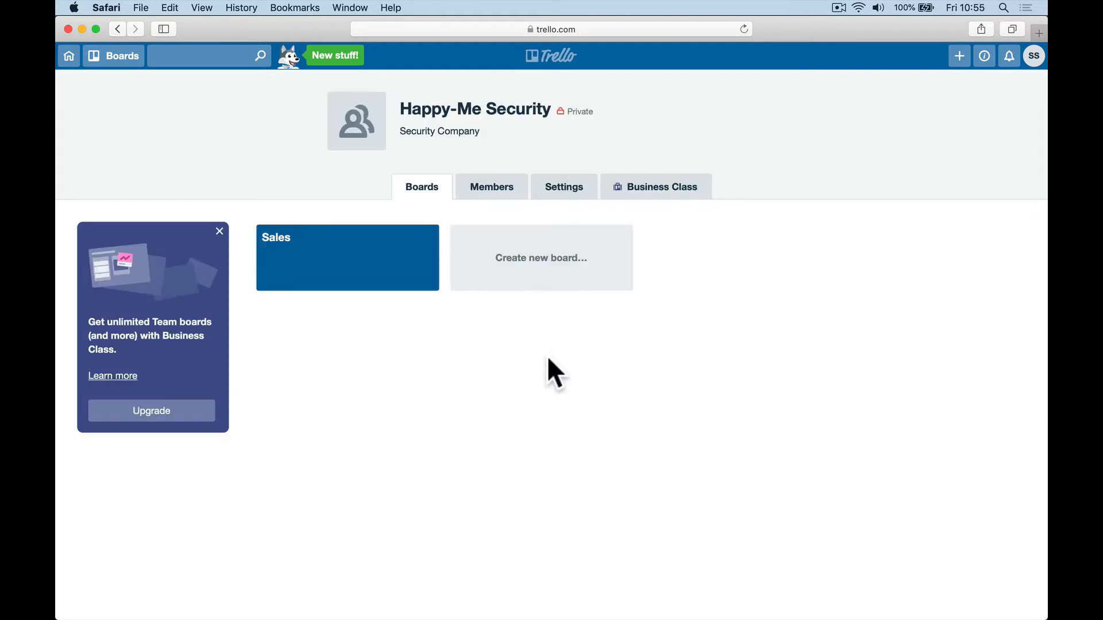
click(556, 275)
Step: Open and dismiss the create options popover, then return to Chrome's team page
click(958, 57)
click(591, 424)
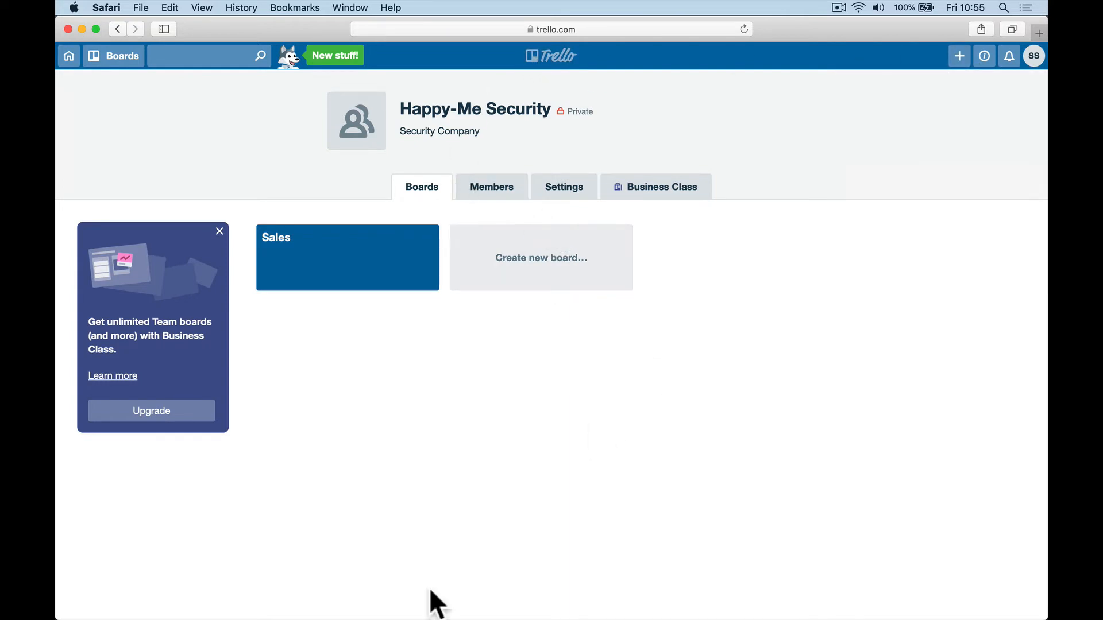
mouse_move(289, 601)
click(475, 598)
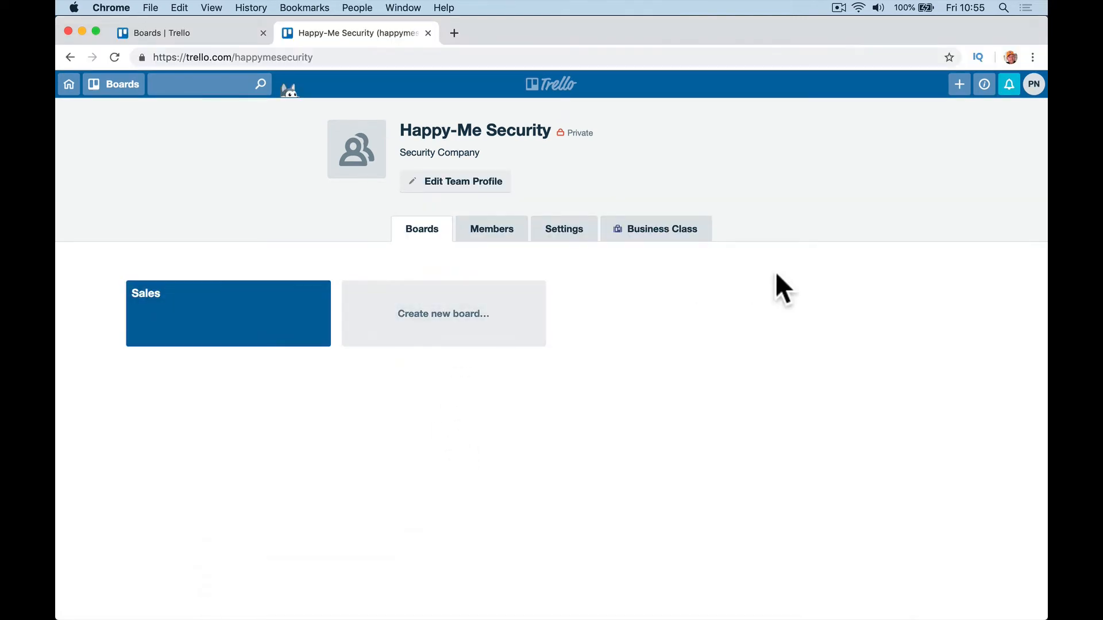
Step: Create a new board named Installations
click(958, 86)
click(941, 143)
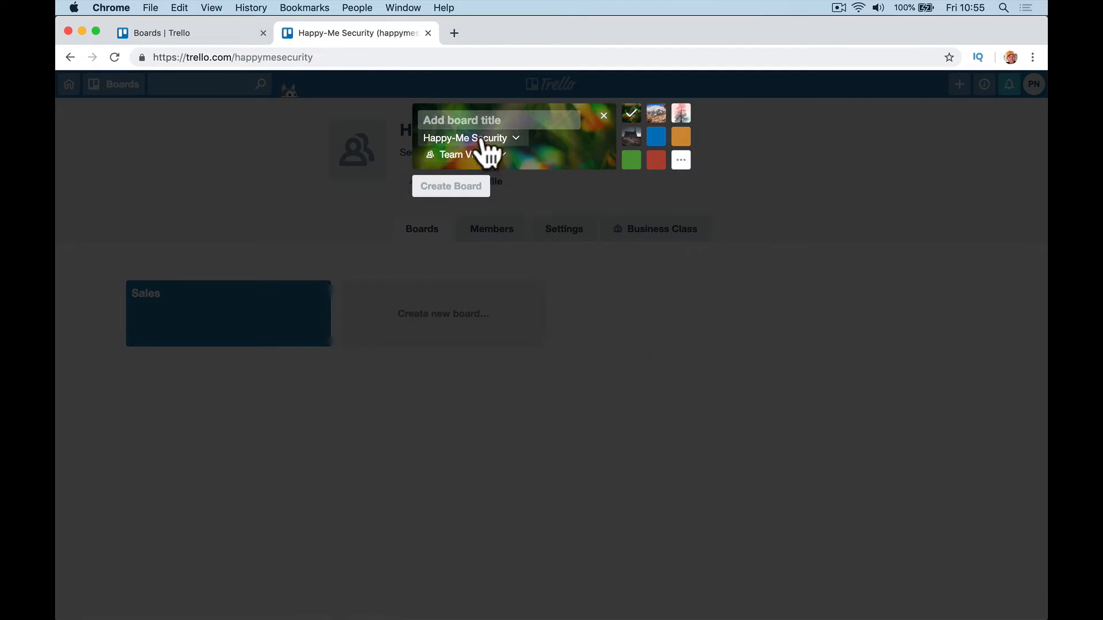
text(Installa)
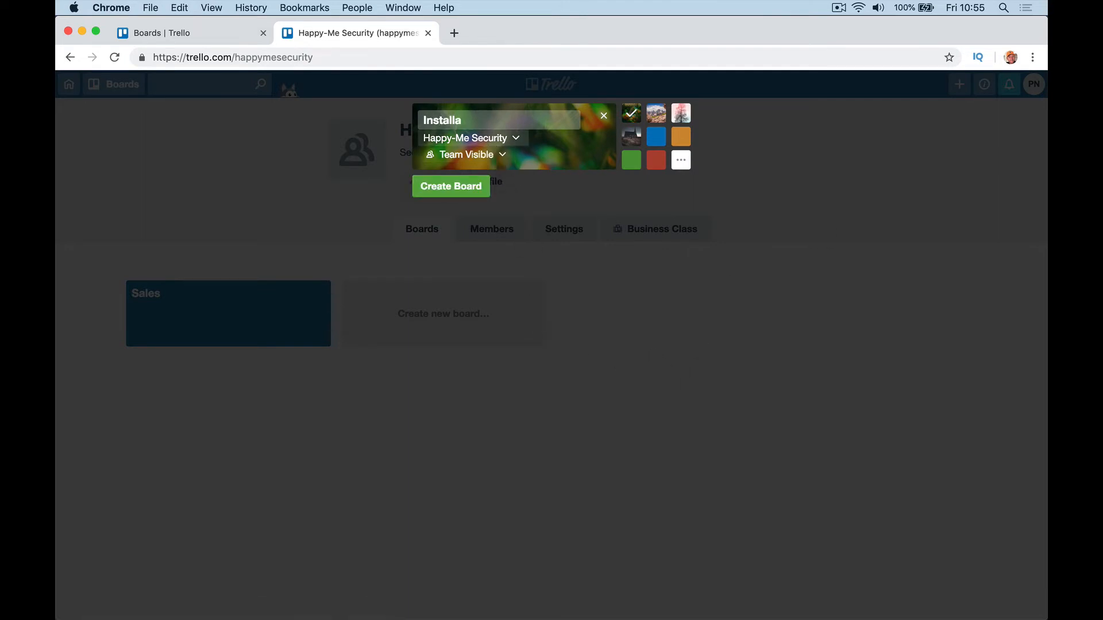
text(tions)
key(Return)
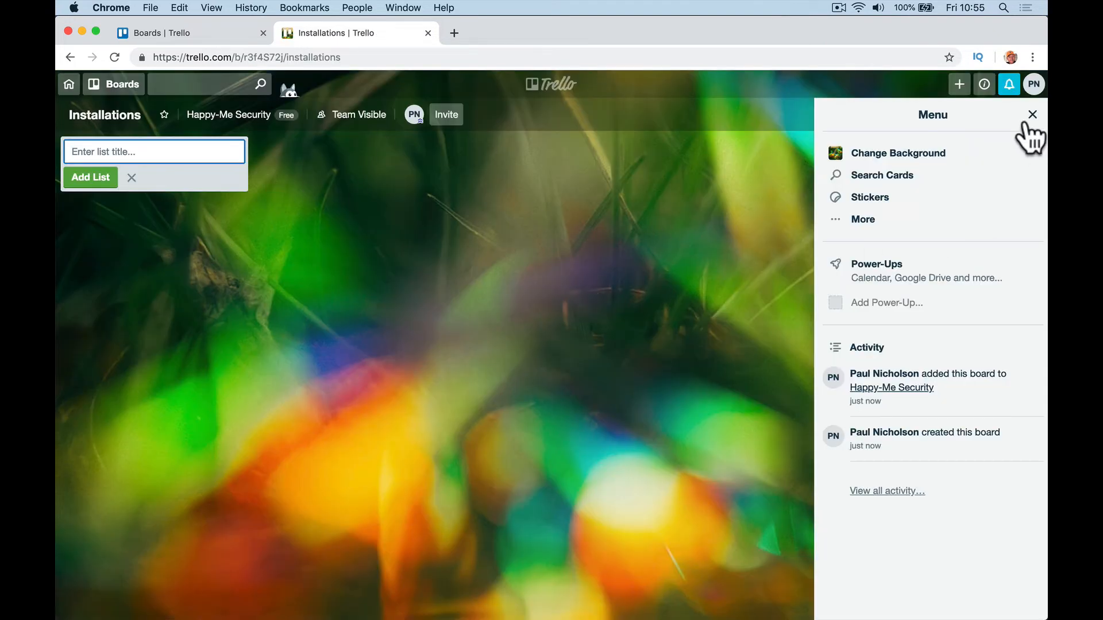
Step: Set the Installations board background to plain blue
click(906, 153)
click(971, 178)
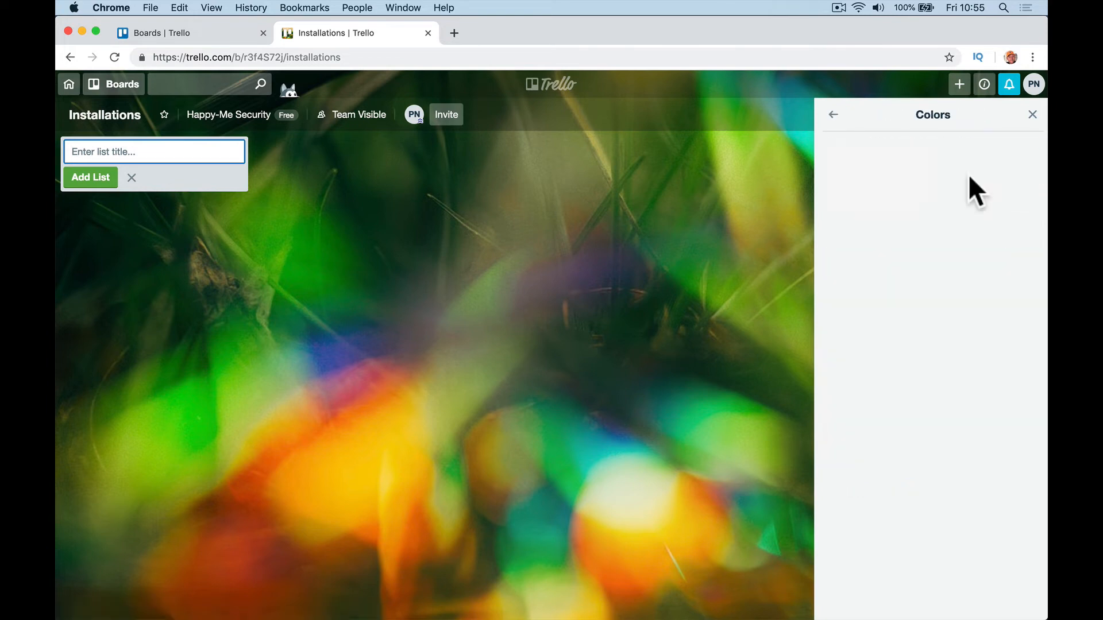
click(894, 195)
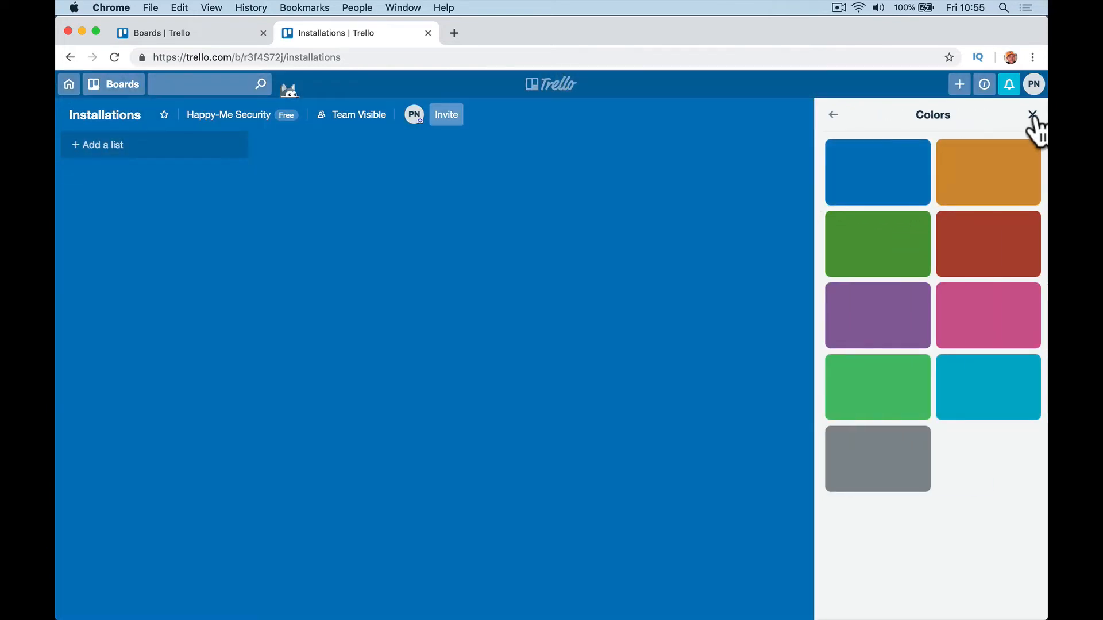
click(1032, 114)
click(118, 148)
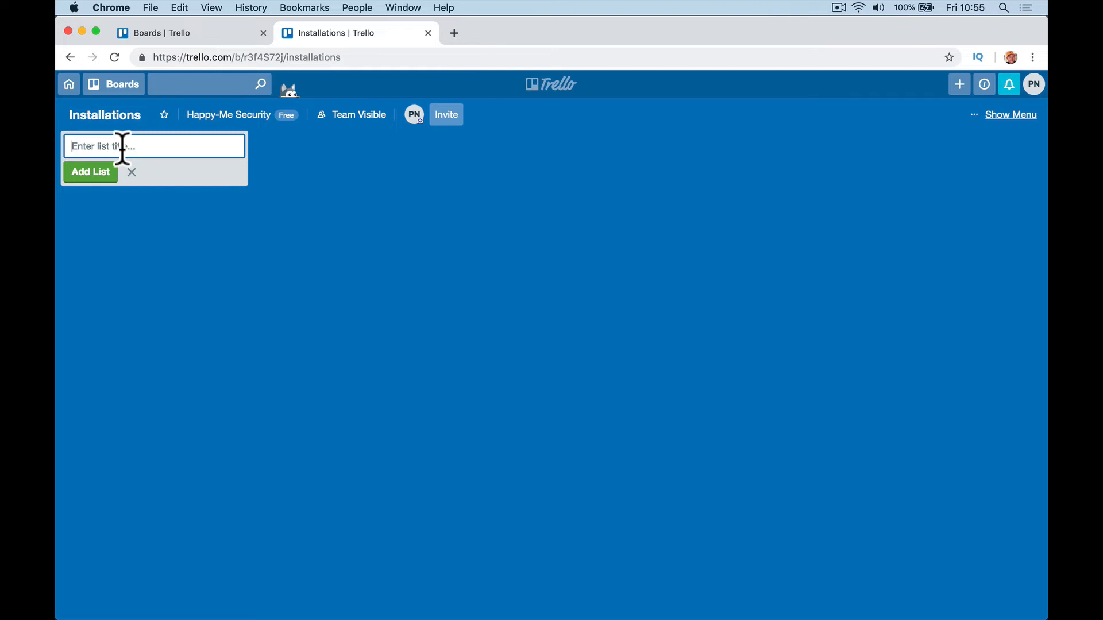
Step: Add lists Work To Start, Waiting Deposit, Order Equipment and Equipment Arrived
text(Work To Start)
key(Return)
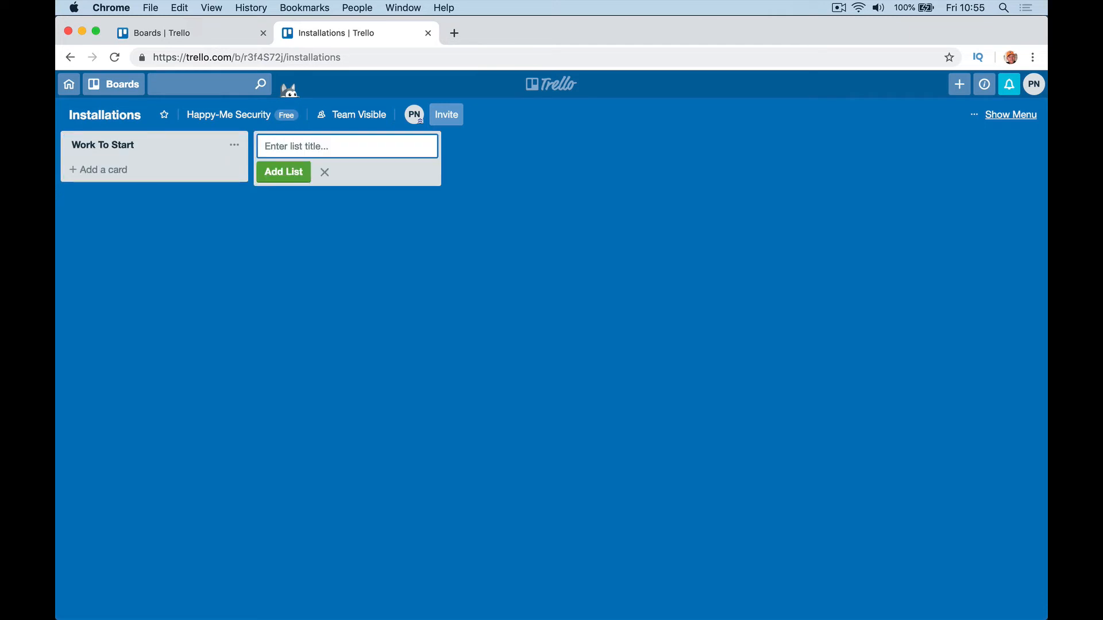
text(Waiting Deposit)
key(Return)
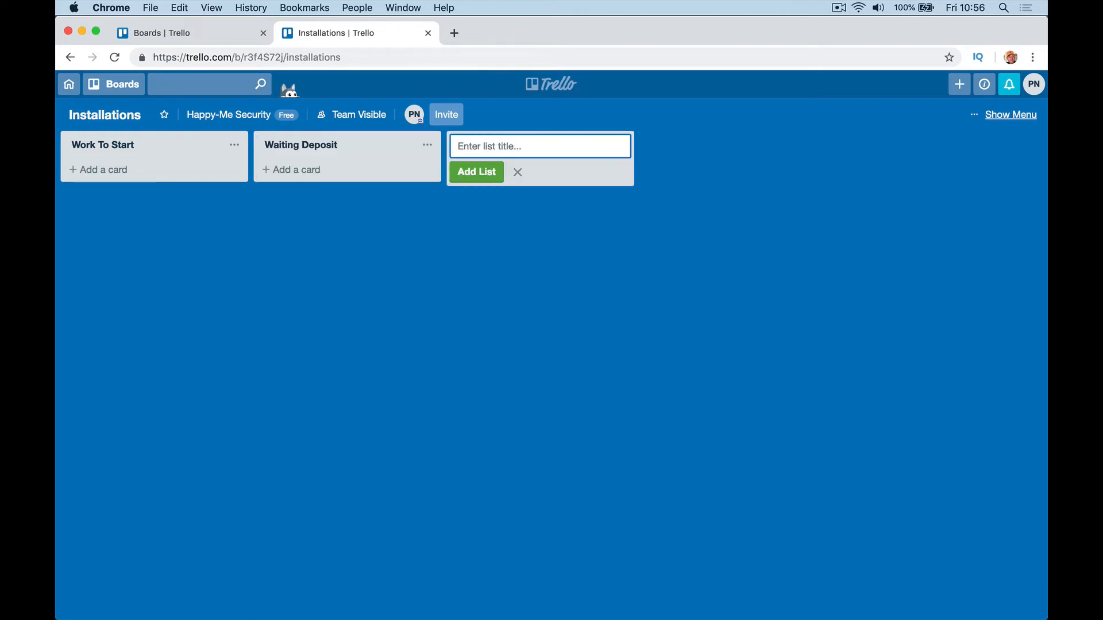
text(Orderr Equipment)
key(Return)
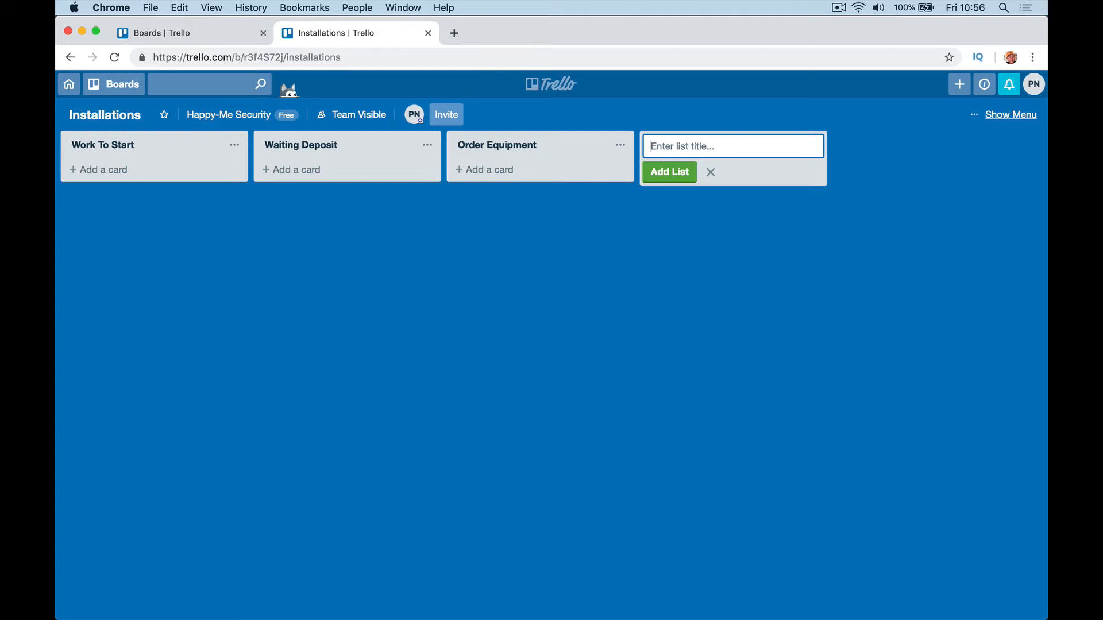
text(Equipment Arrived)
key(Return)
Step: Add lists Job Box Ready, Work Started, Job On Hold and Job Complete
text(Jo)
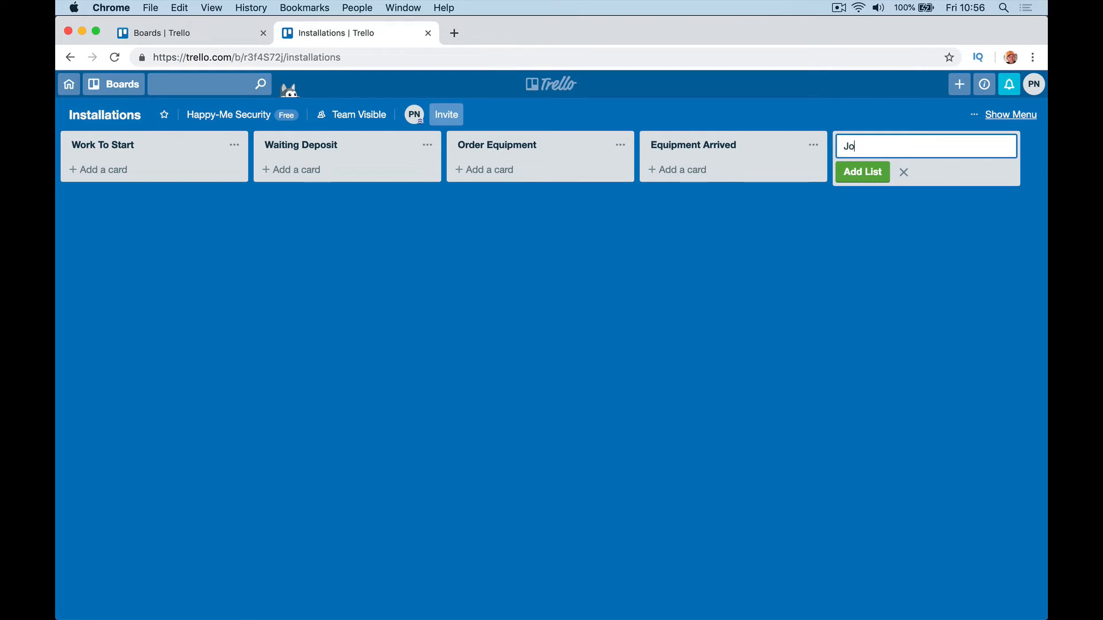
text(b Box read)
key(BackSpace)
key(BackSpace)
key(BackSpace)
text(Rea)
key(Return)
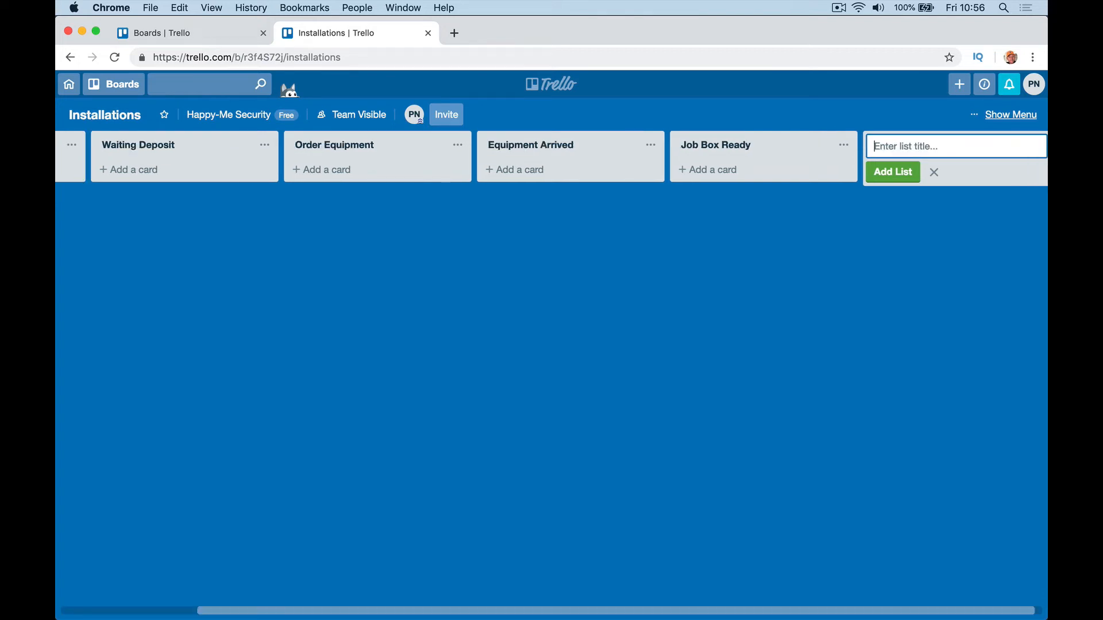
text(Work Started)
key(Return)
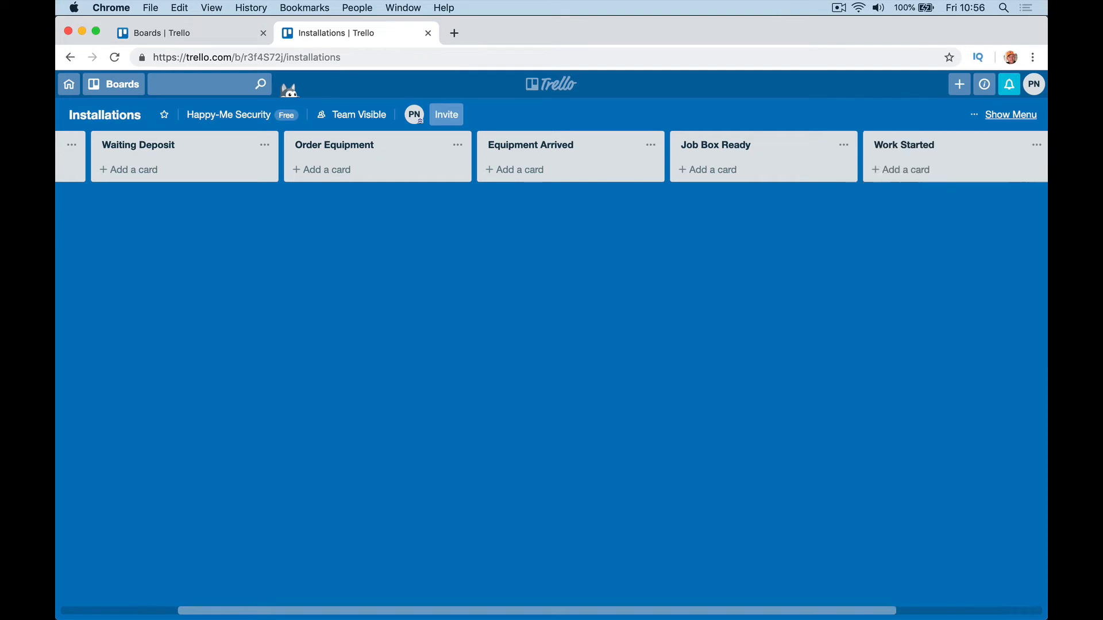
text(Job On)
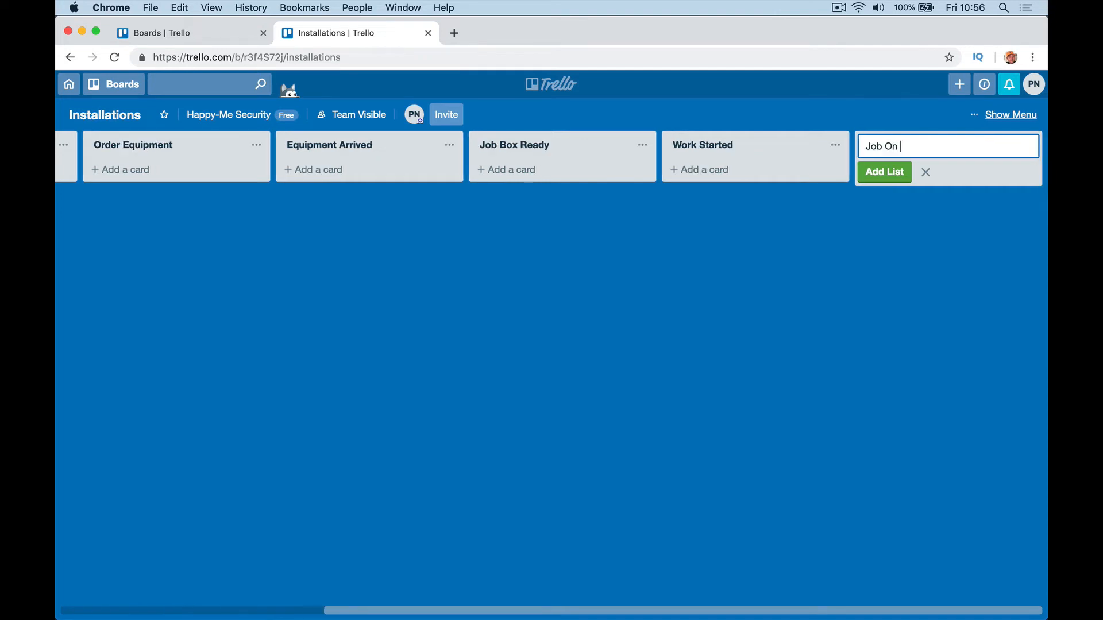
text( Hold)
key(Return)
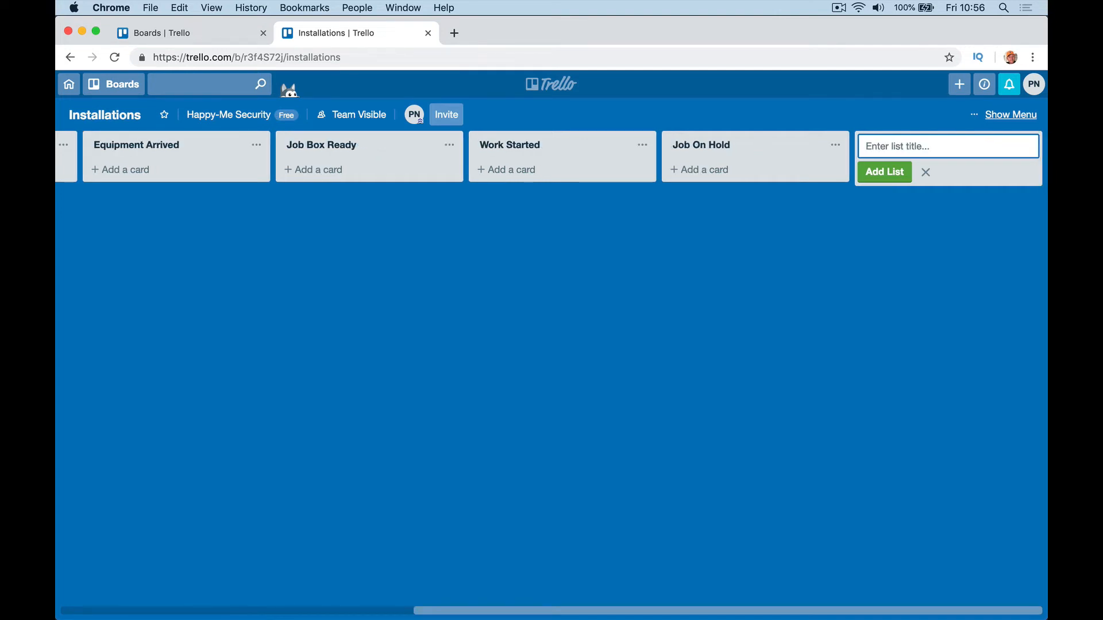
text(Job Complete)
key(Return)
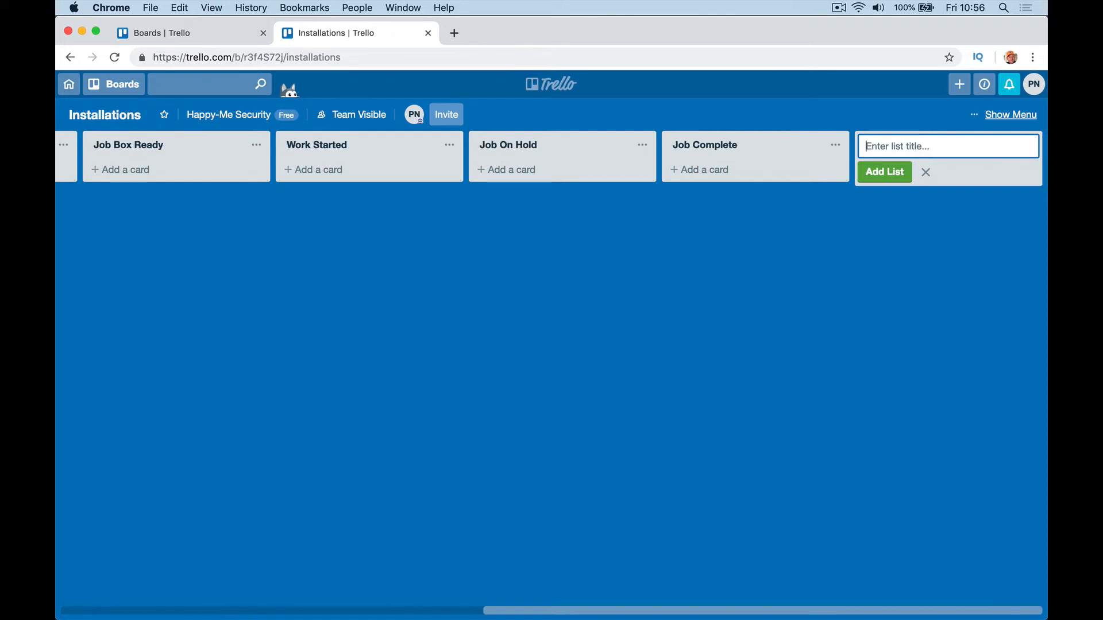
Step: Add a Signed Off With Customers list, then shorten its title to Signed Off
text(Co)
text(gned)
text( Off With C)
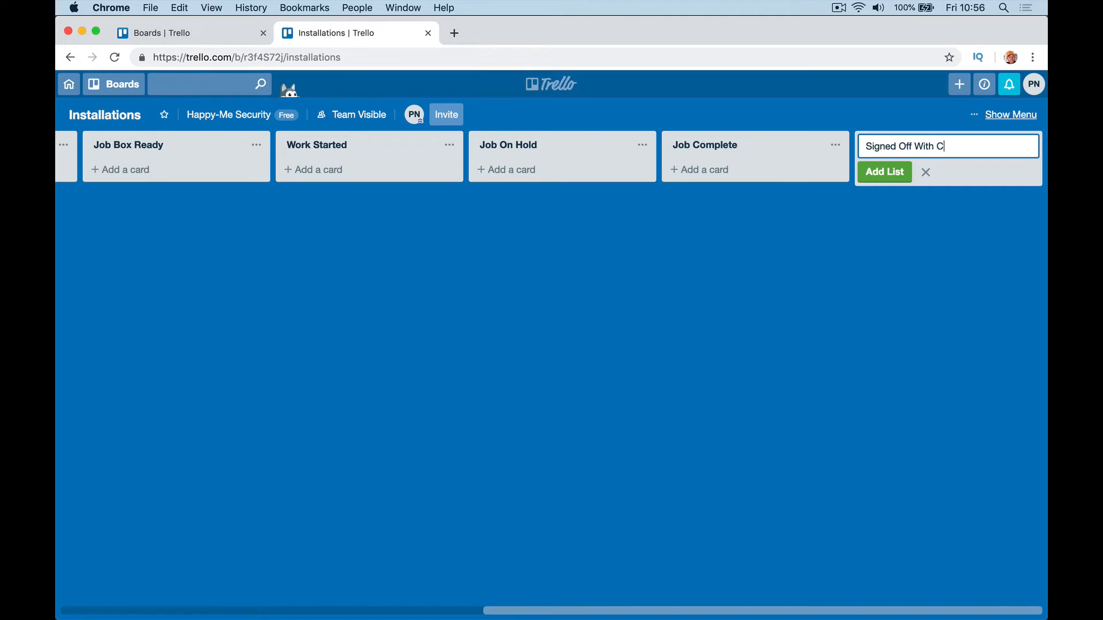
text(ustomers)
key(Return)
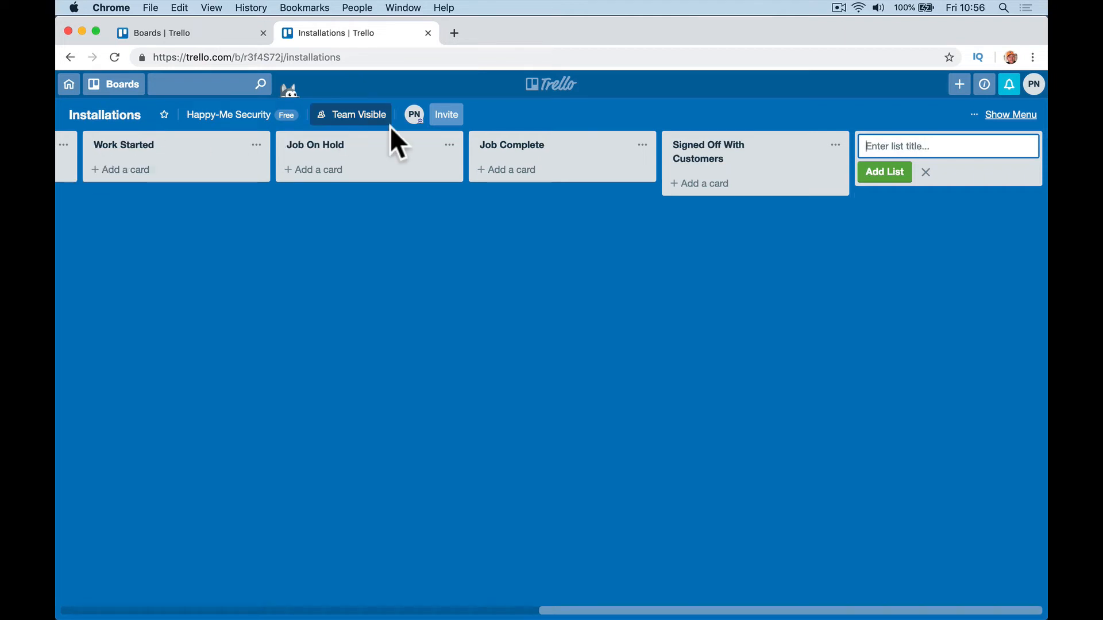
click(695, 154)
click(724, 147)
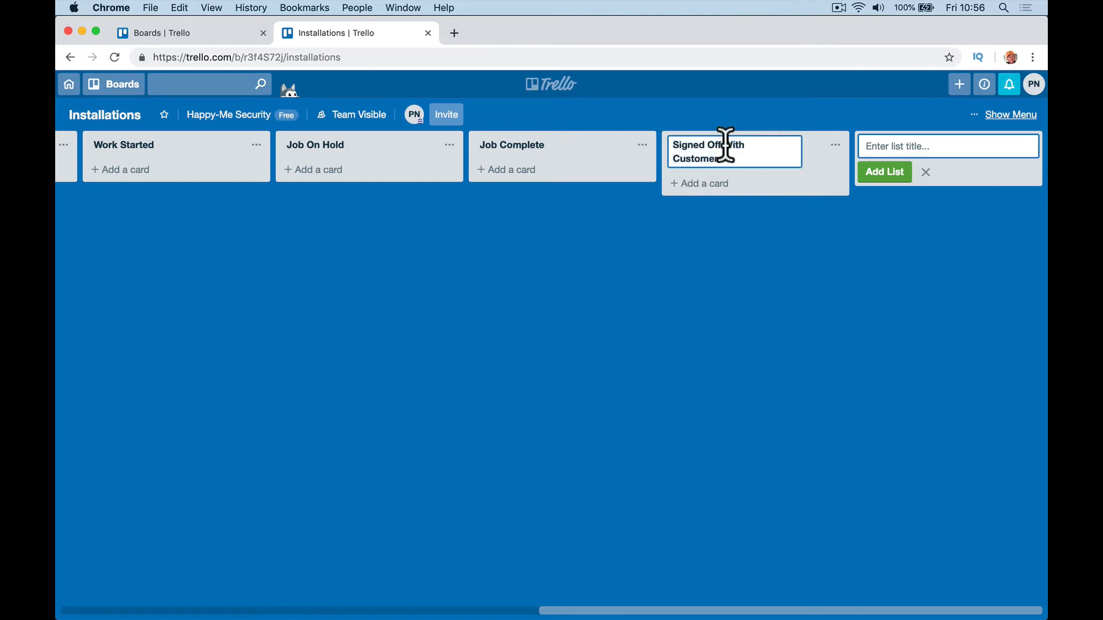
drag(725, 147, 726, 174)
key(BackSpace)
click(871, 146)
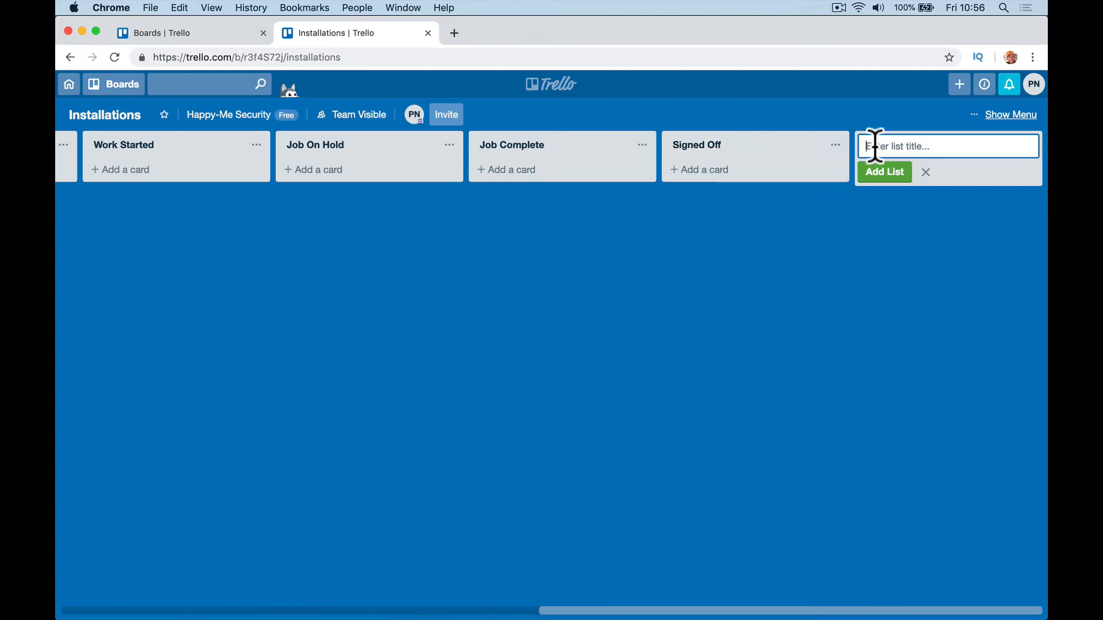
Step: Add the final Invoice Sent and Paid lists
text(Invoice Sent)
key(Return)
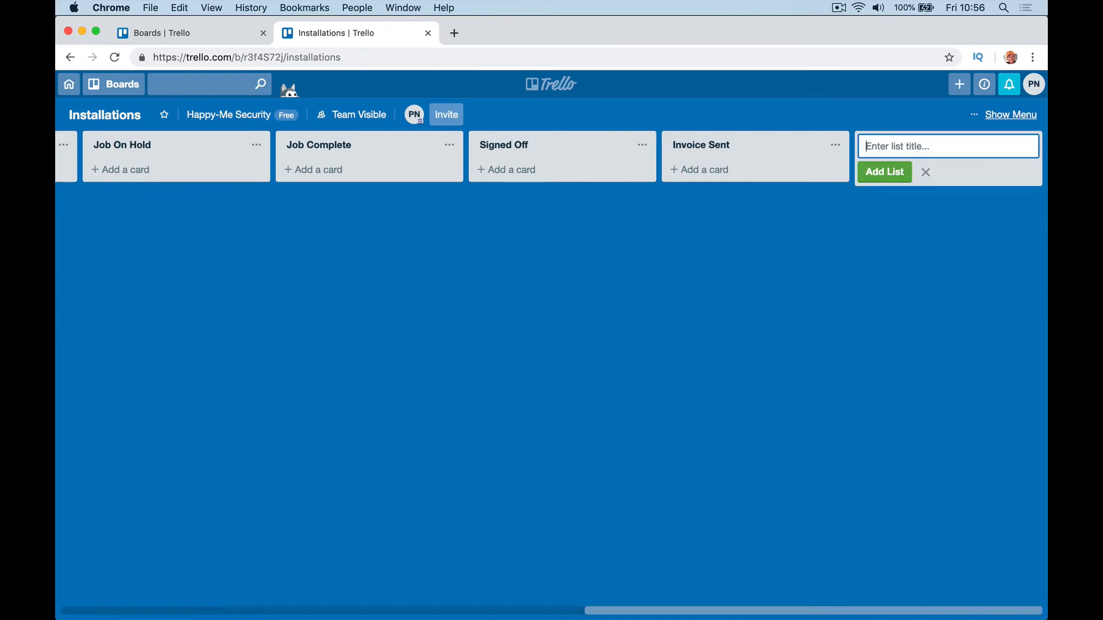
text(Paid)
key(Return)
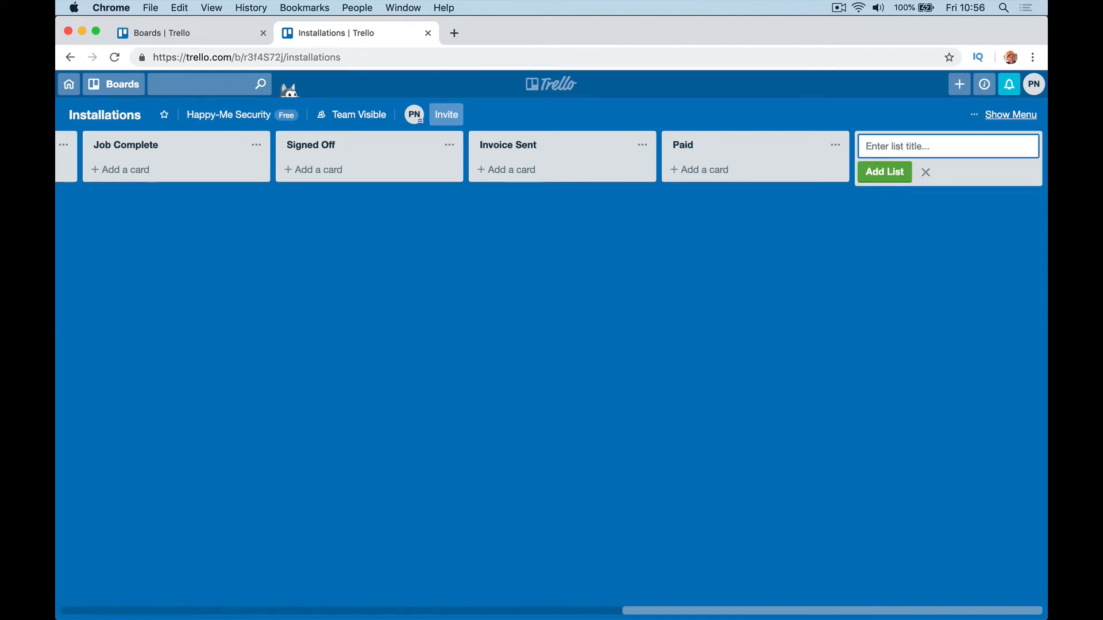
key(Escape)
scroll(494, 254, left, 10)
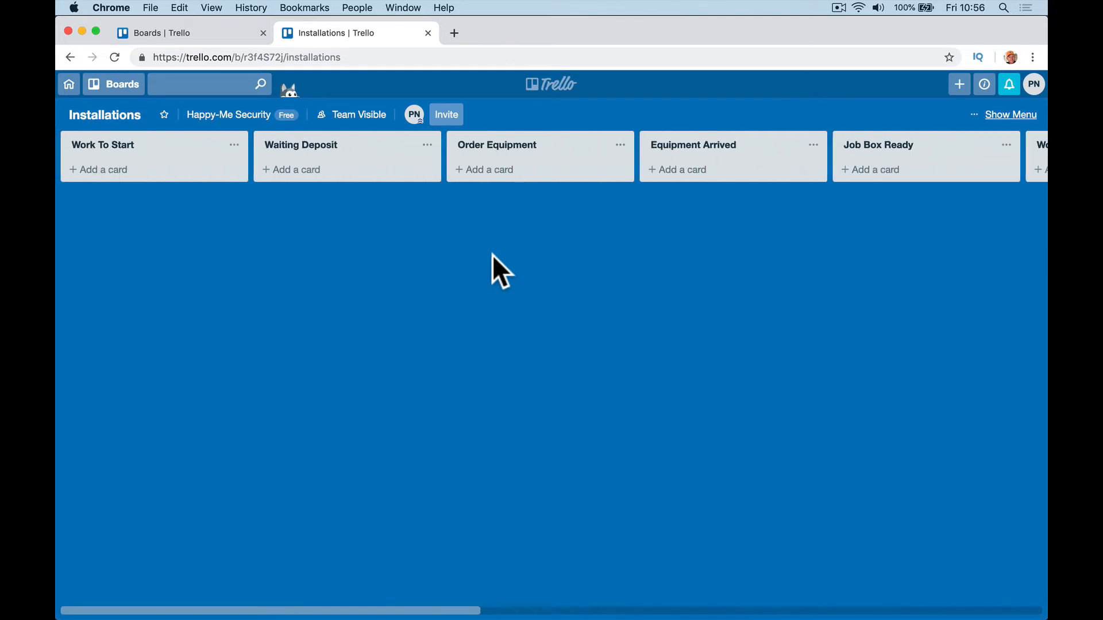
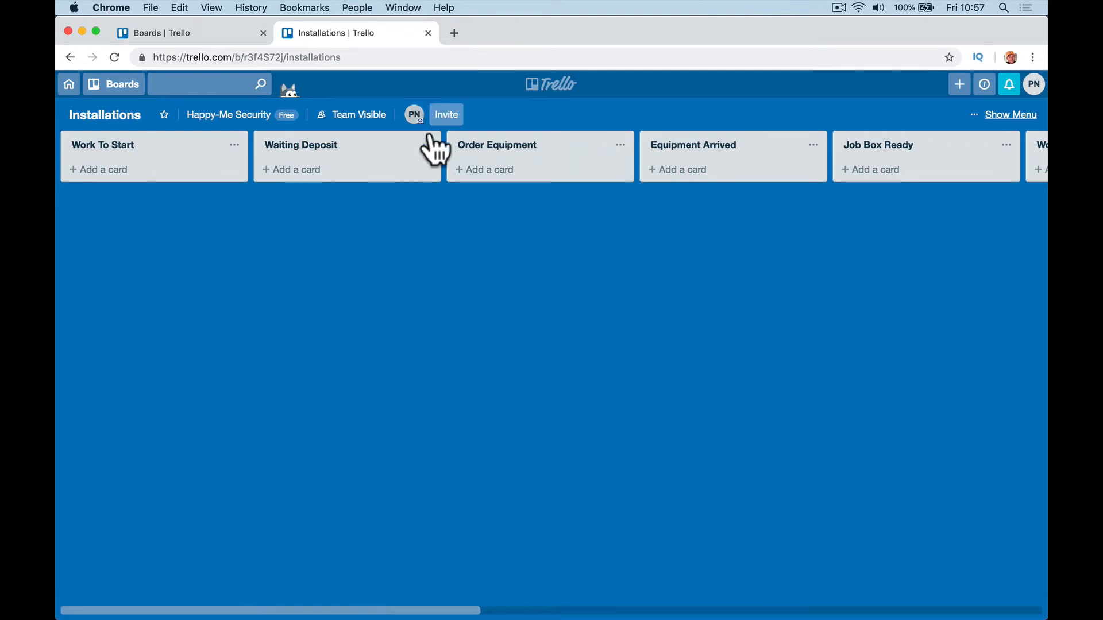
Step: Send board invitations to two suggested team members, one after the other
click(454, 115)
click(498, 227)
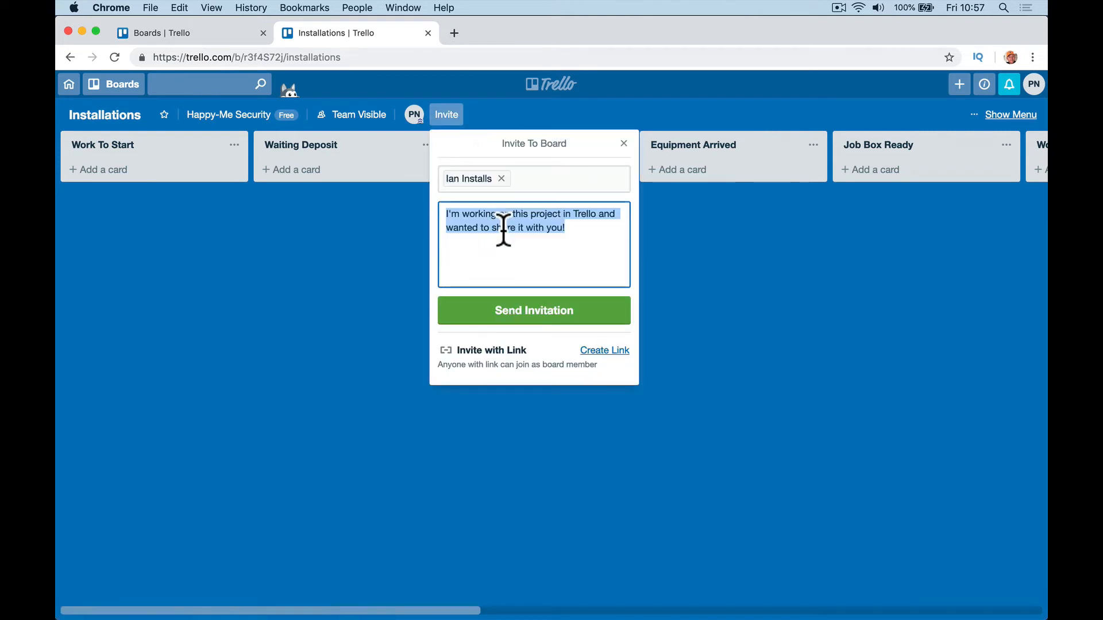
click(475, 322)
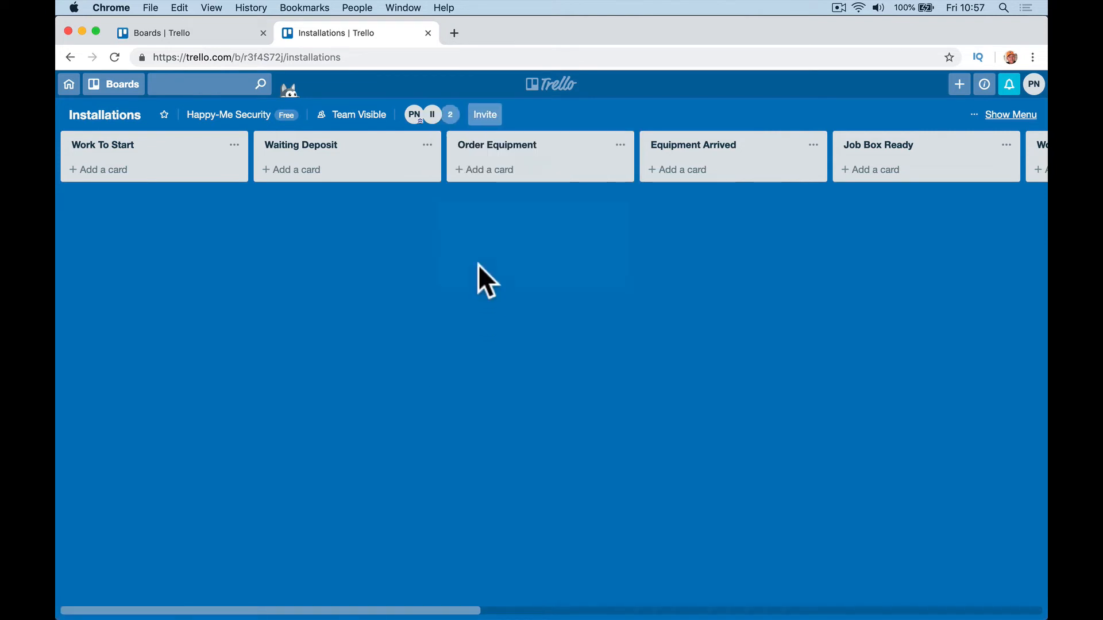
click(481, 119)
click(520, 276)
click(530, 307)
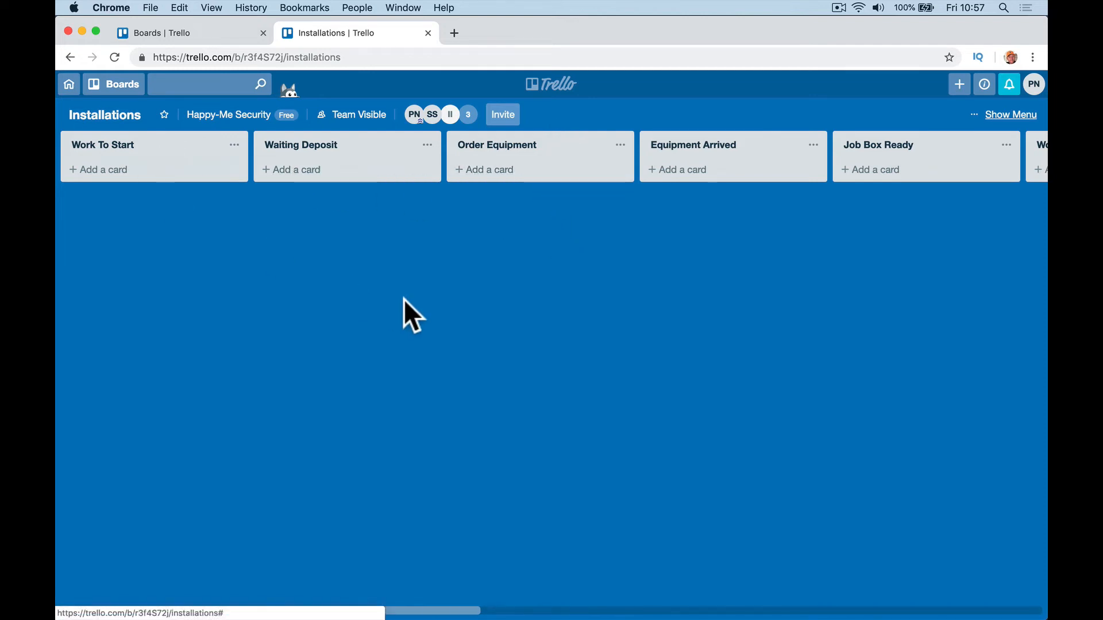
Step: Switch to the Sales board from the Boards list
click(113, 85)
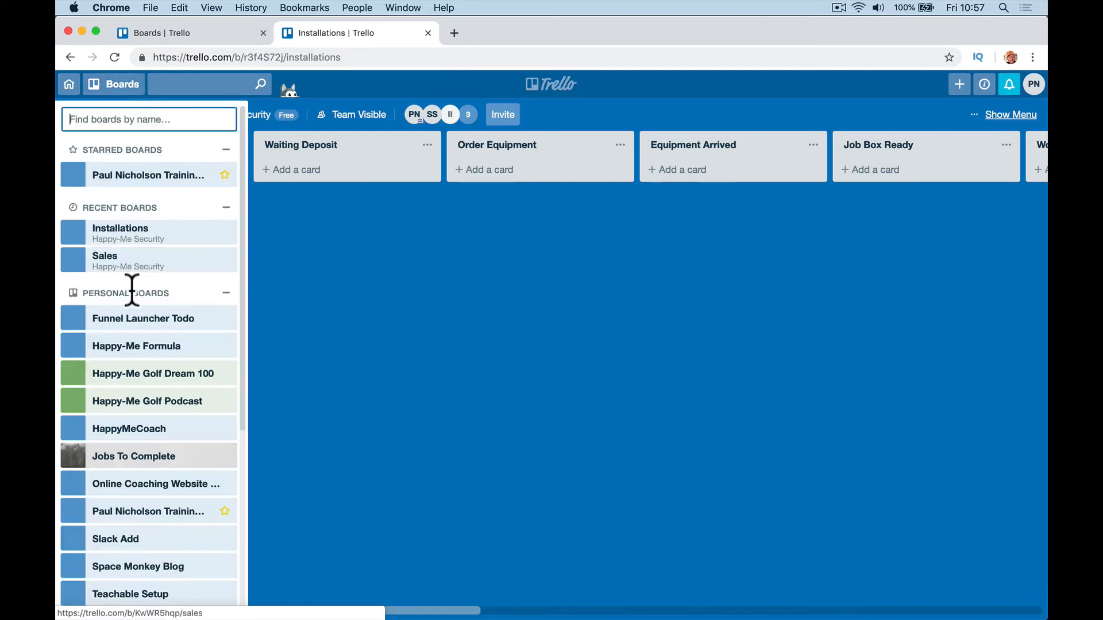
click(130, 256)
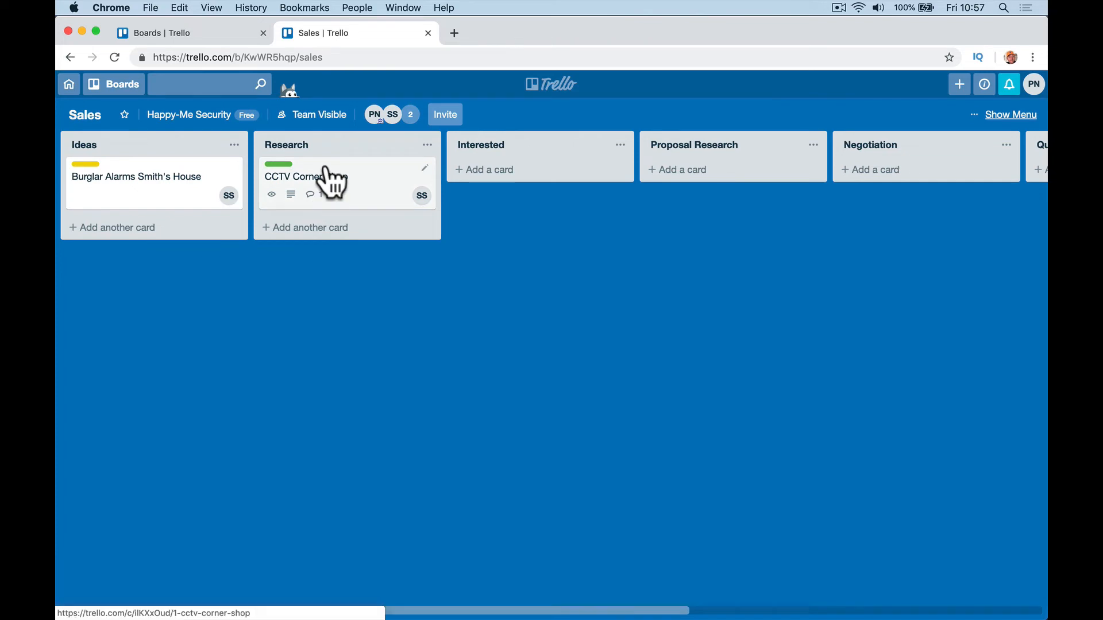
scroll(329, 278, right, 2)
scroll(329, 278, left, 2)
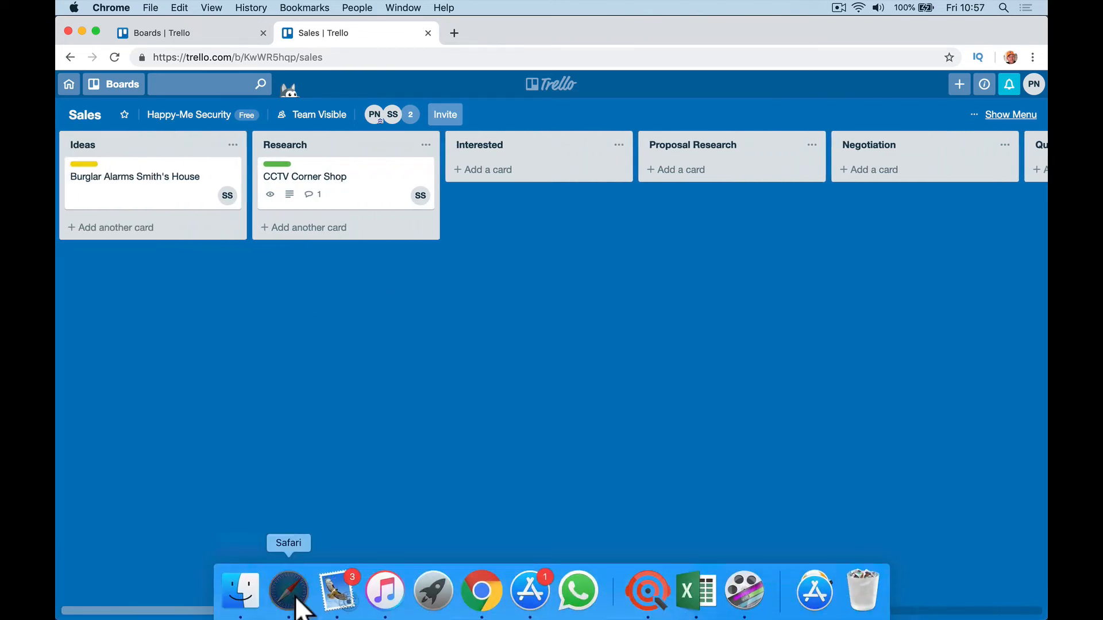
Step: In the other browser, post a 'Quote sent' comment on the CCTV Corner Shop card
click(289, 604)
click(362, 284)
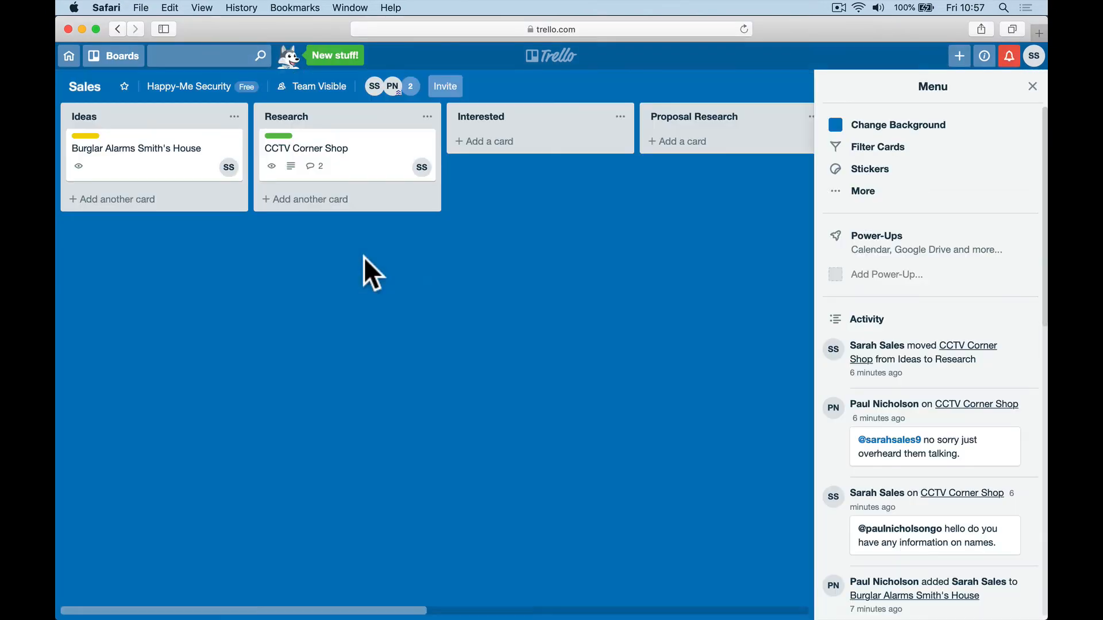
click(345, 153)
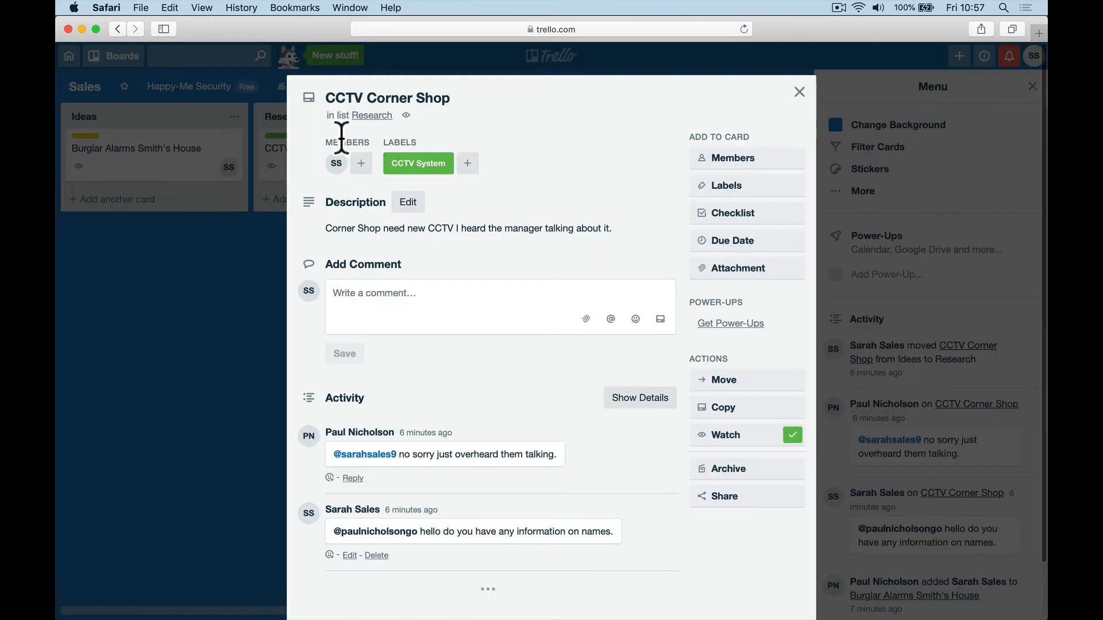
click(420, 307)
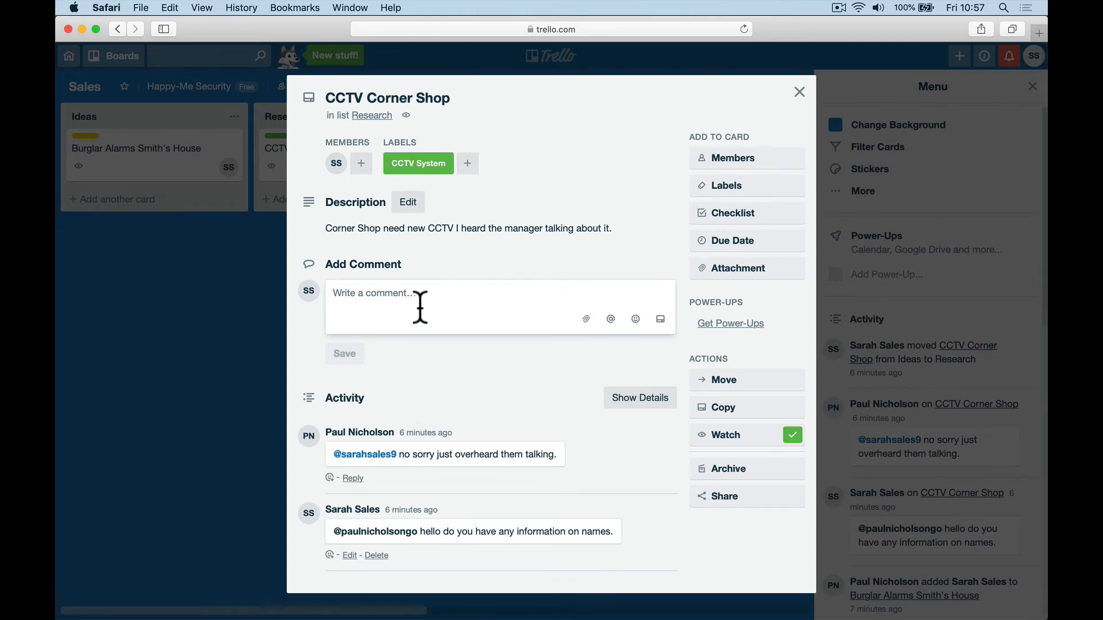
text(Quote sent)
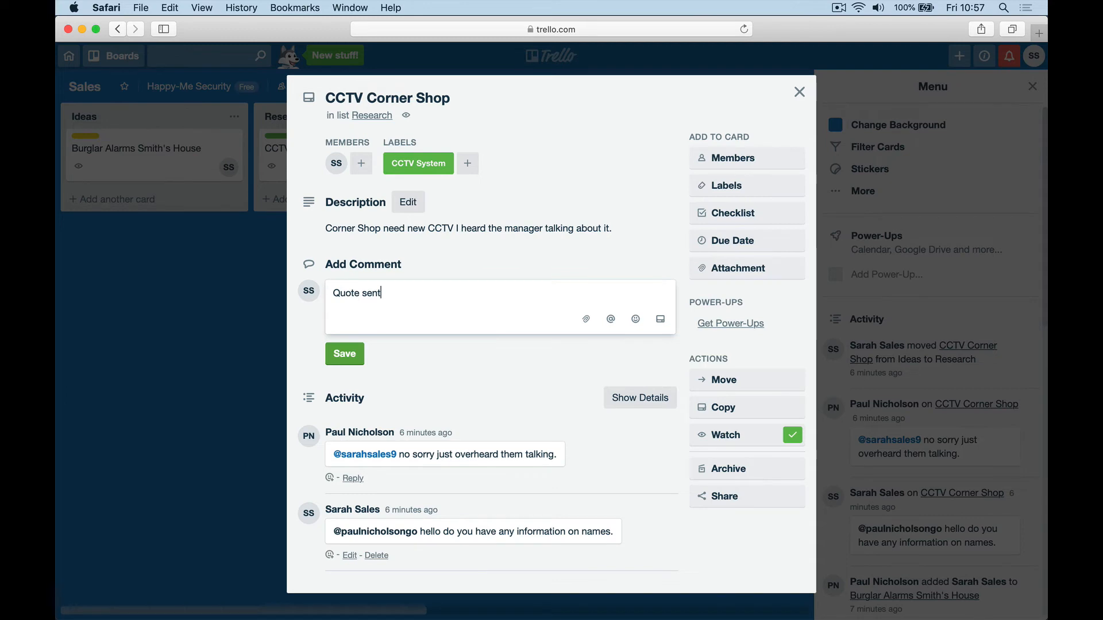
key(Return)
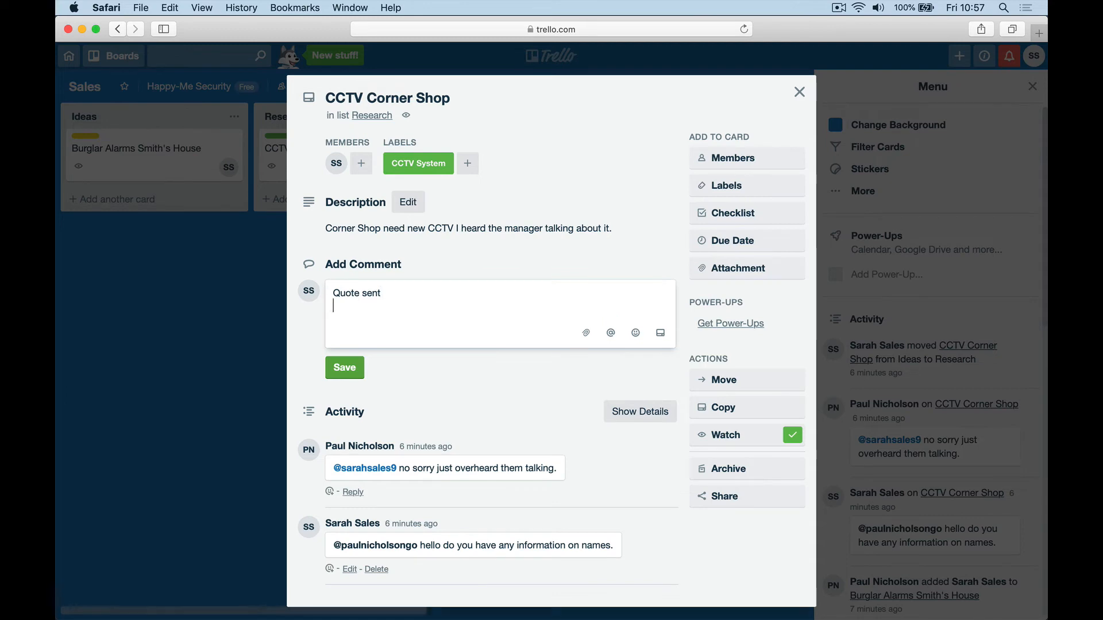
click(351, 368)
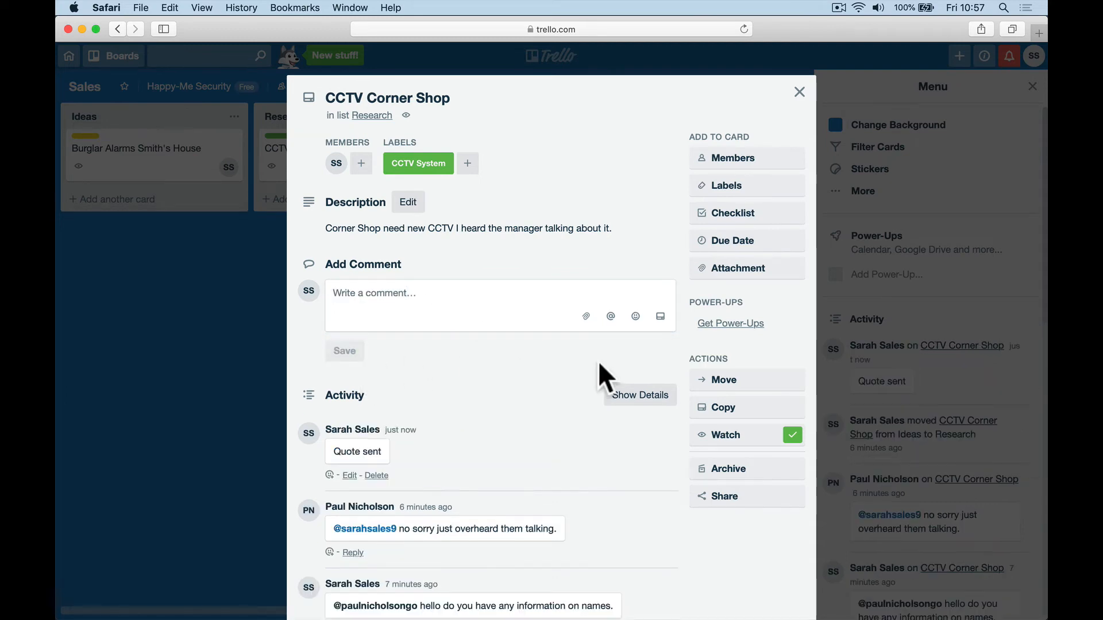
Step: Attach the 2019 Zoho ONE pricing image from the computer, then close the card
click(735, 272)
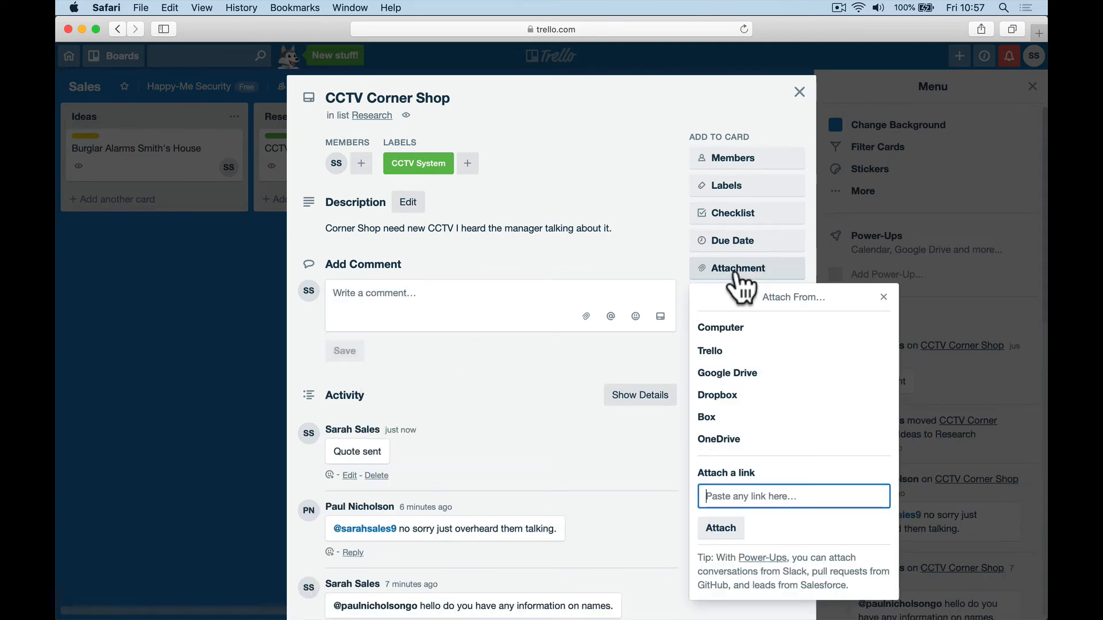
click(749, 330)
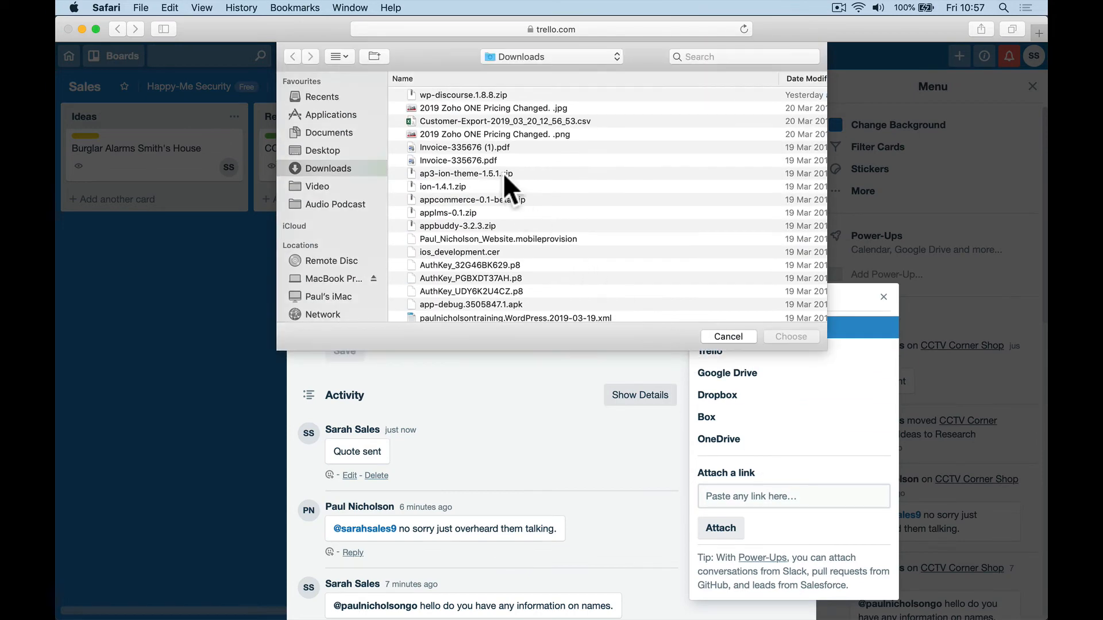
double_click(495, 109)
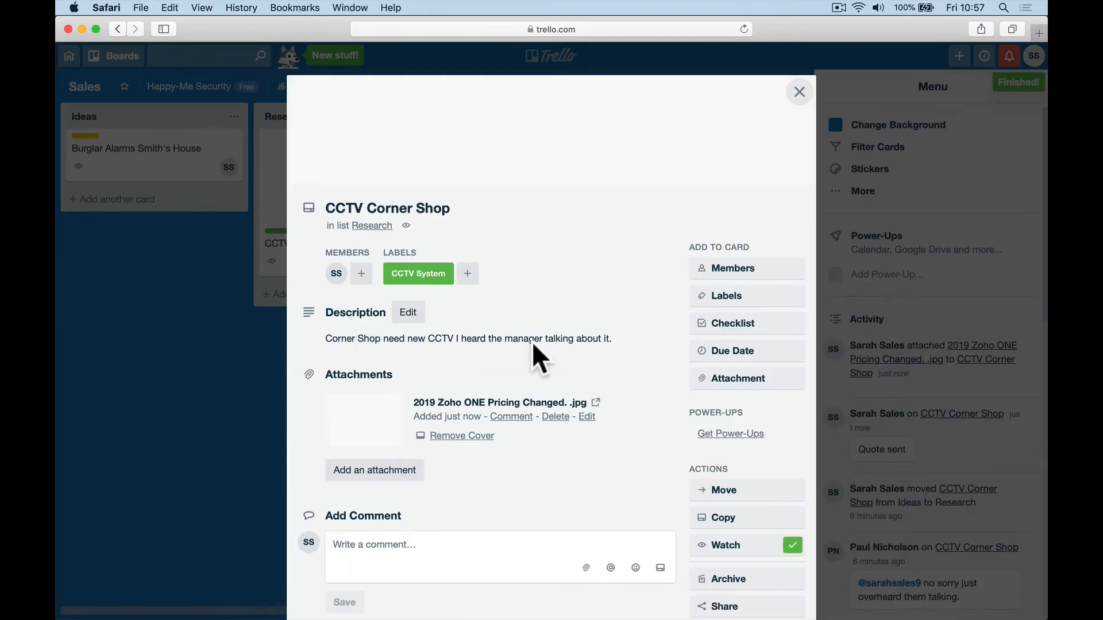
click(799, 92)
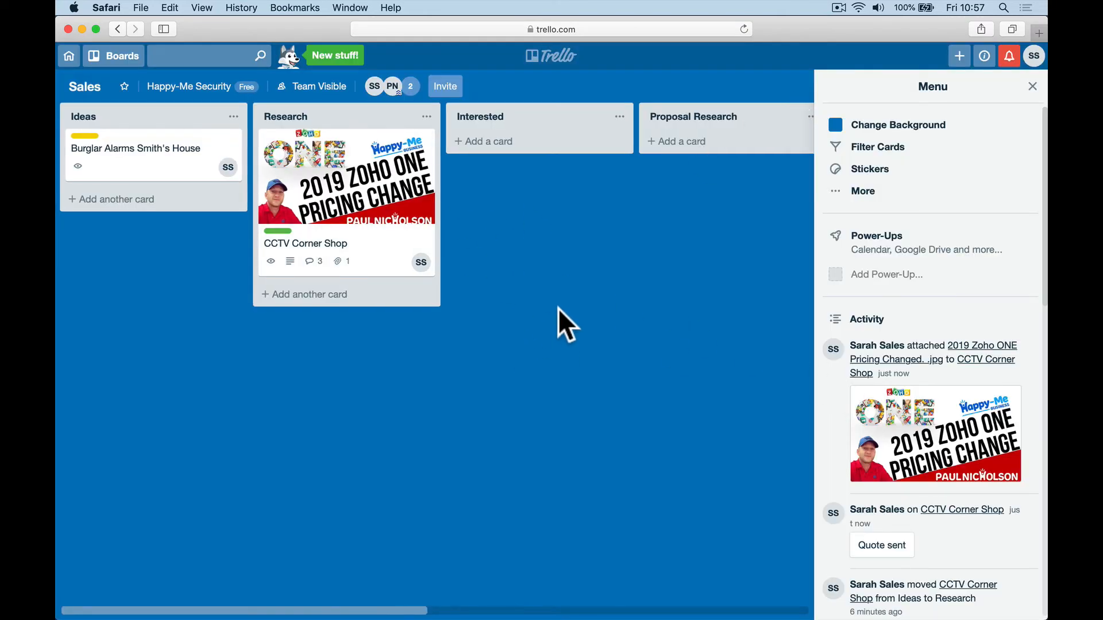
Step: Move the CCTV Corner Shop card into Quote Won and remove its image cover
click(1031, 88)
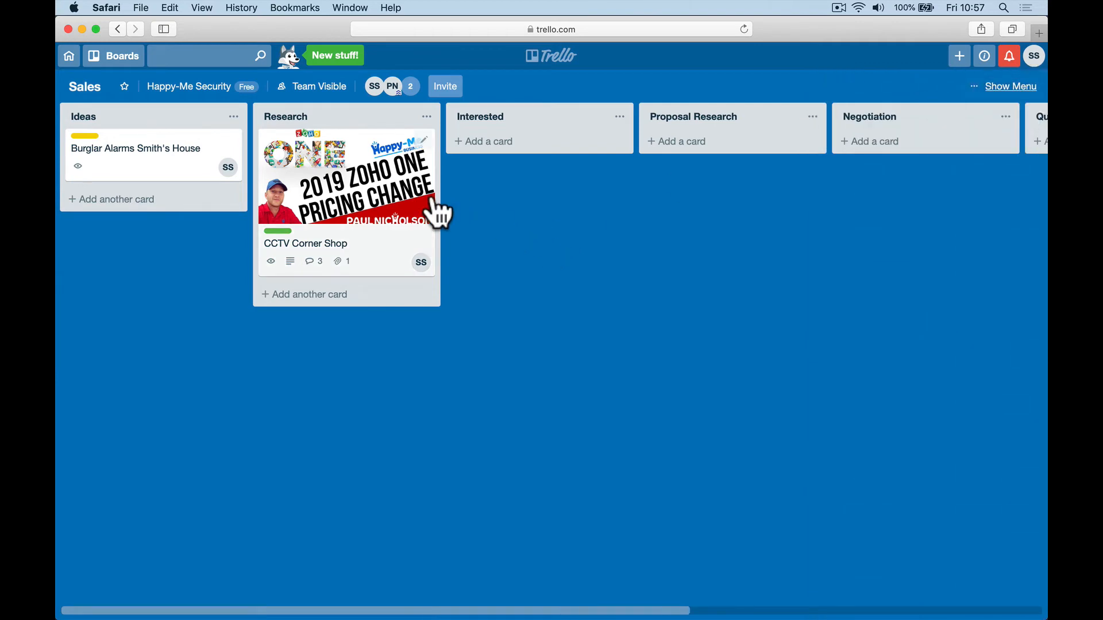
drag(440, 214, 813, 175)
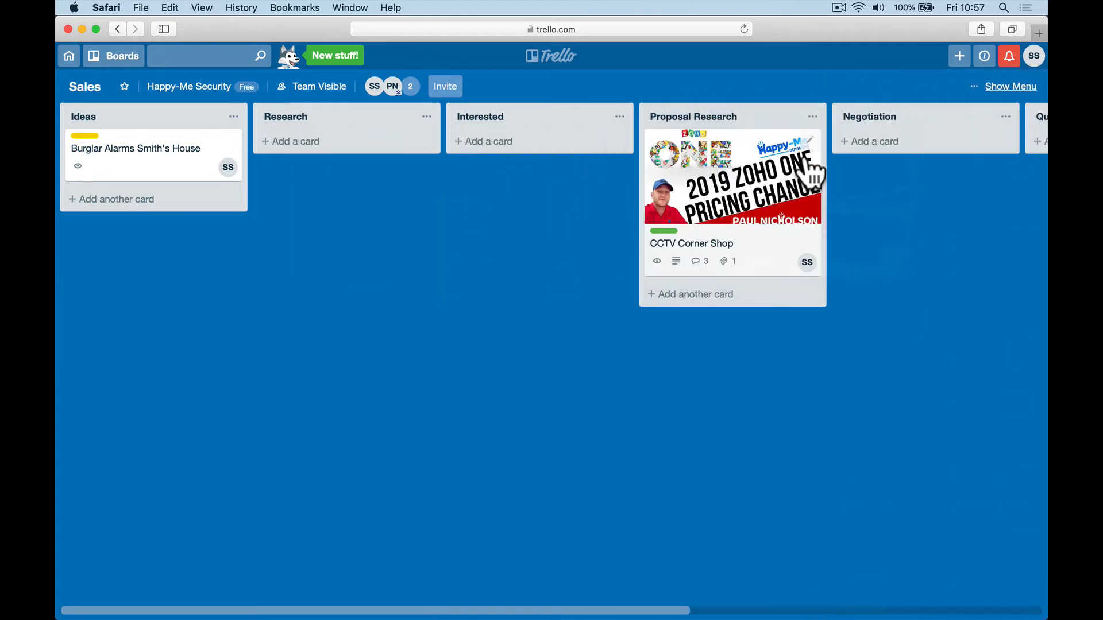
scroll(810, 173, right, 10)
drag(206, 195, 581, 184)
click(574, 192)
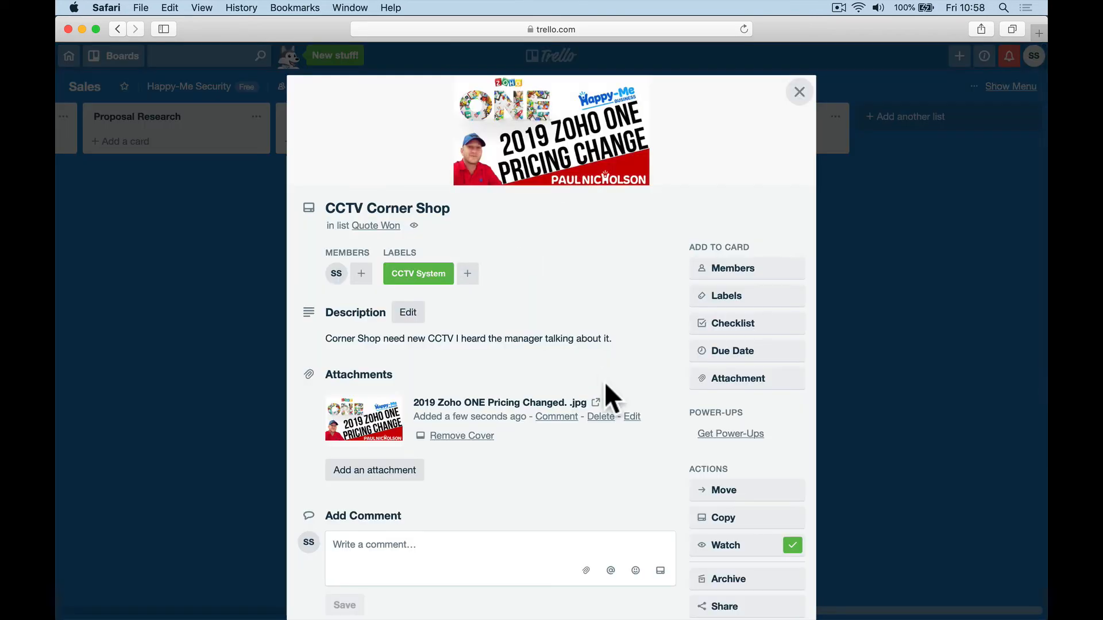
click(465, 436)
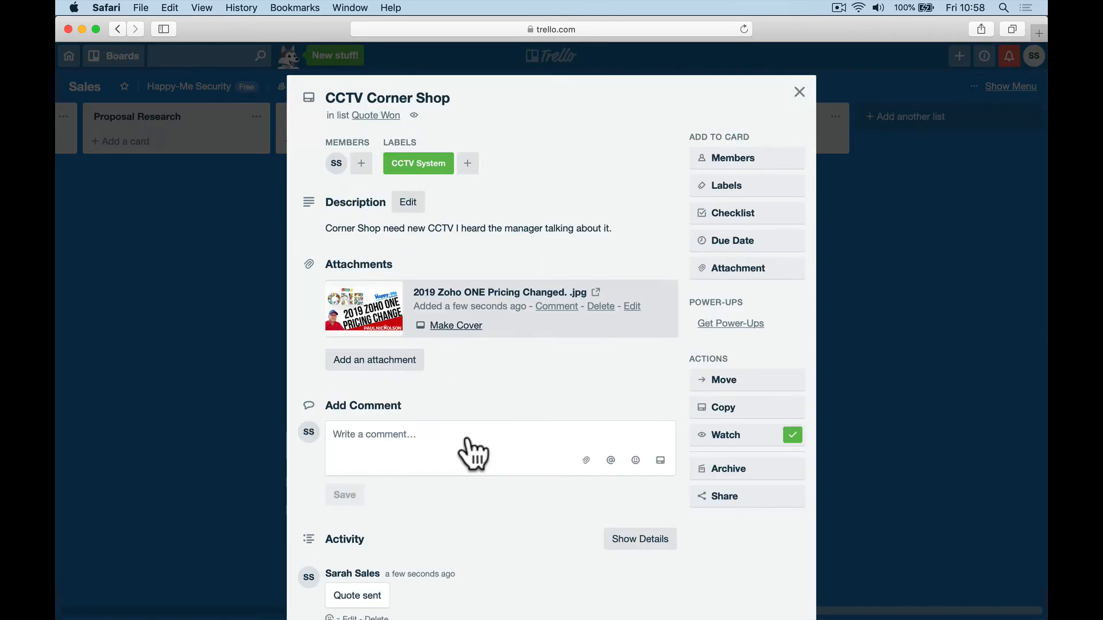
Step: Attach Full Free Zoho Projects Training.docx to the card from the computer
click(415, 365)
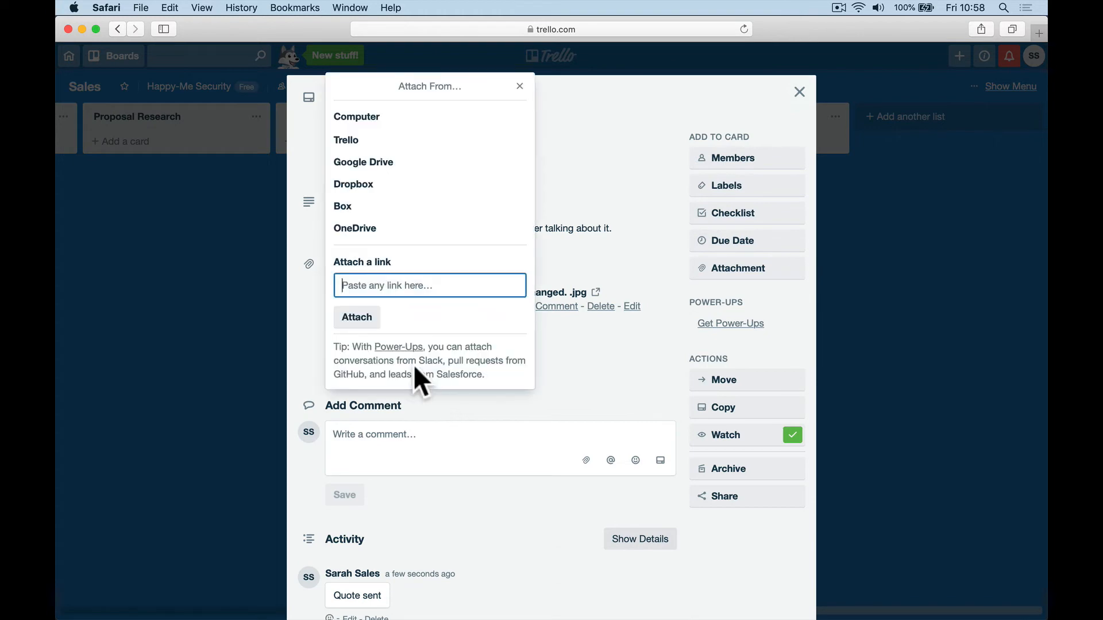
click(377, 118)
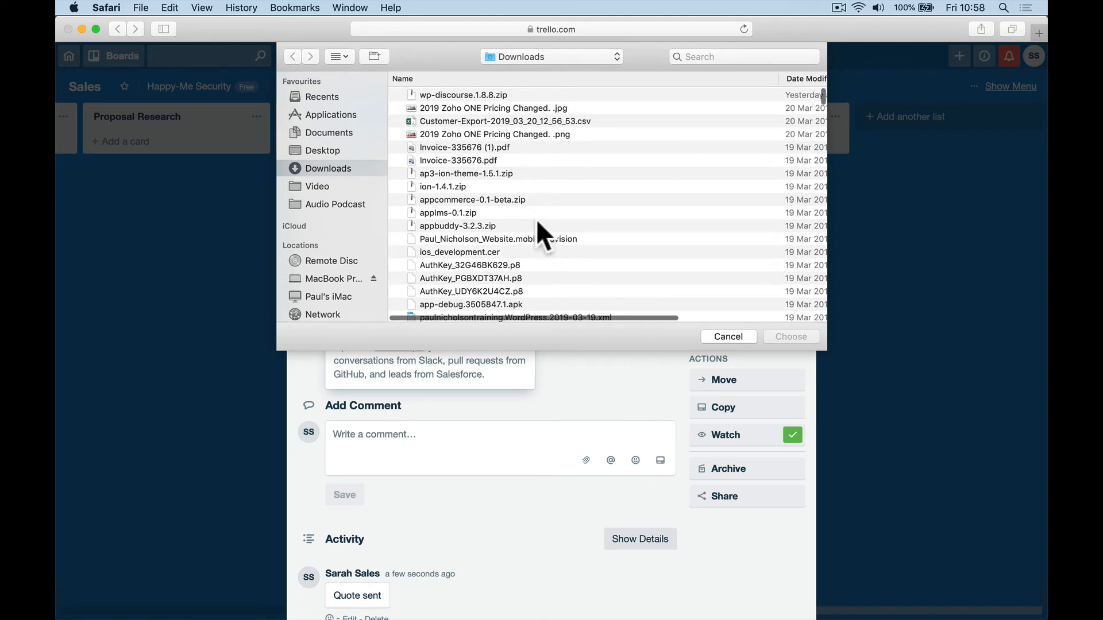
scroll(536, 219, down, 5)
scroll(538, 222, down, 6)
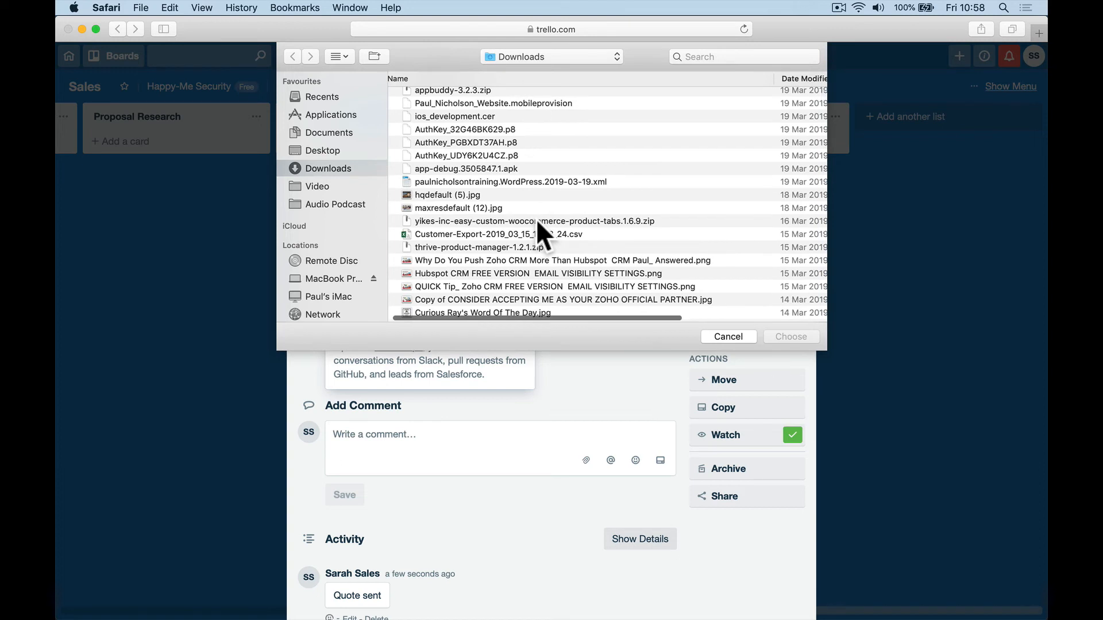
scroll(537, 223, down, 6)
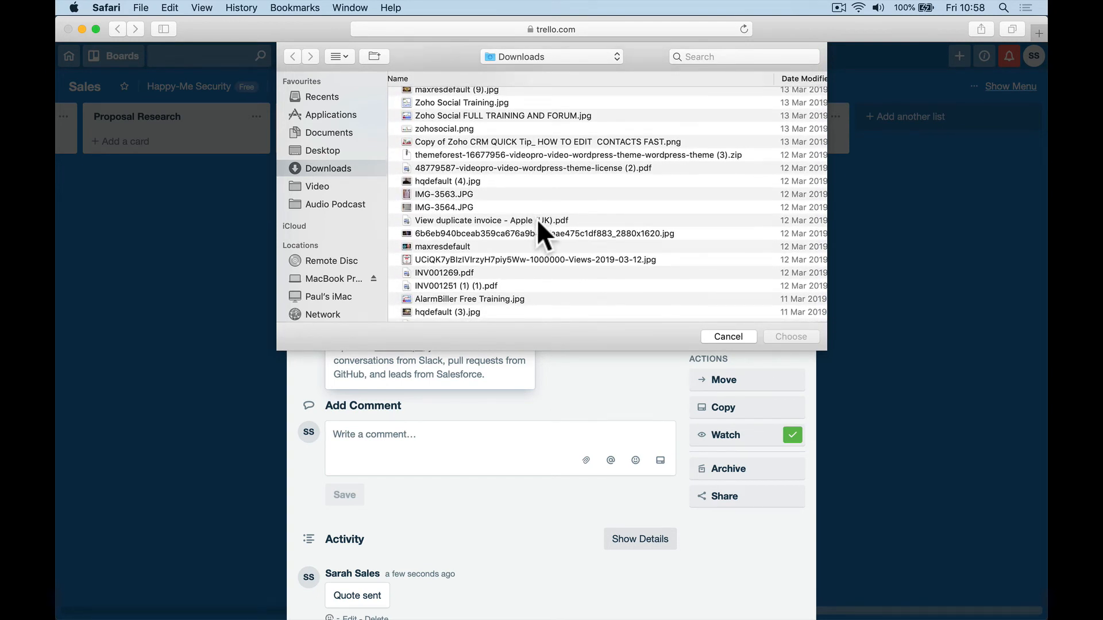
scroll(537, 221, down, 5)
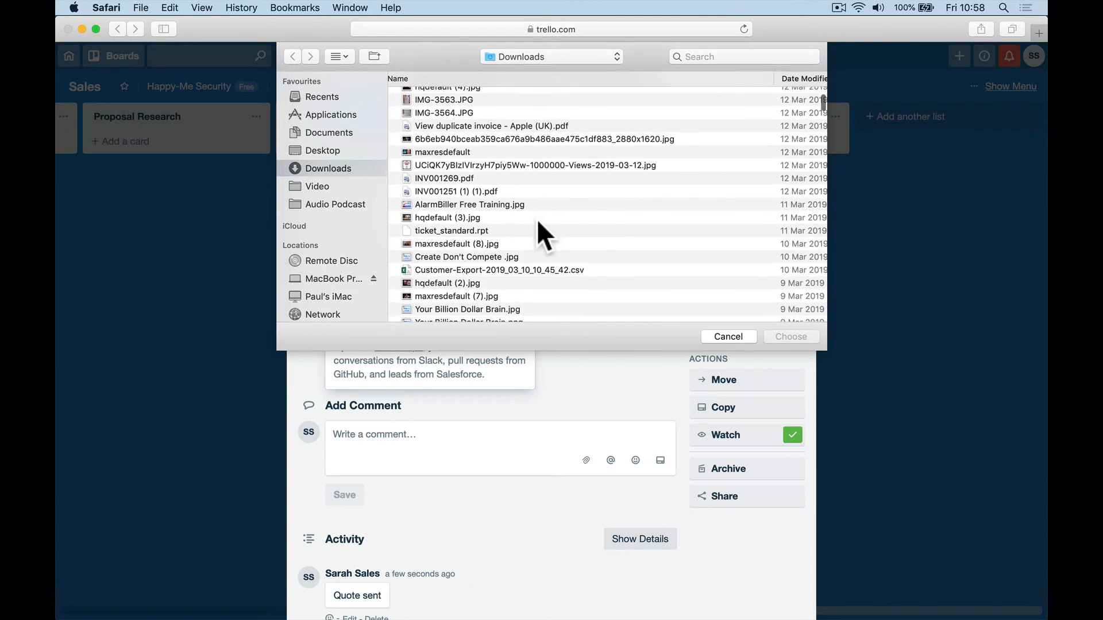
scroll(538, 222, down, 6)
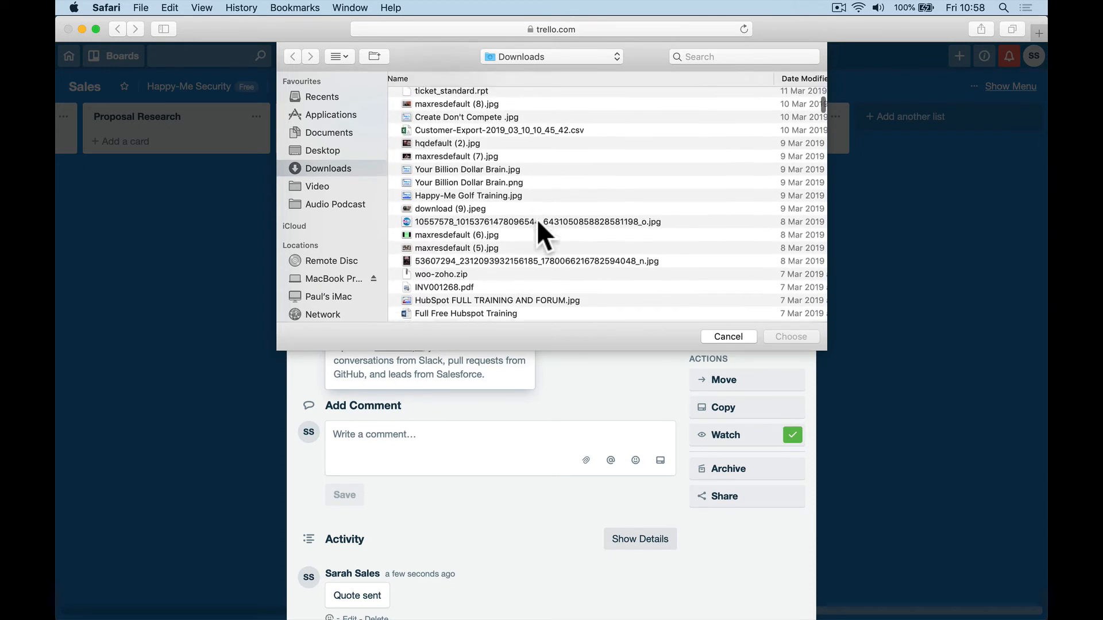
scroll(537, 223, down, 5)
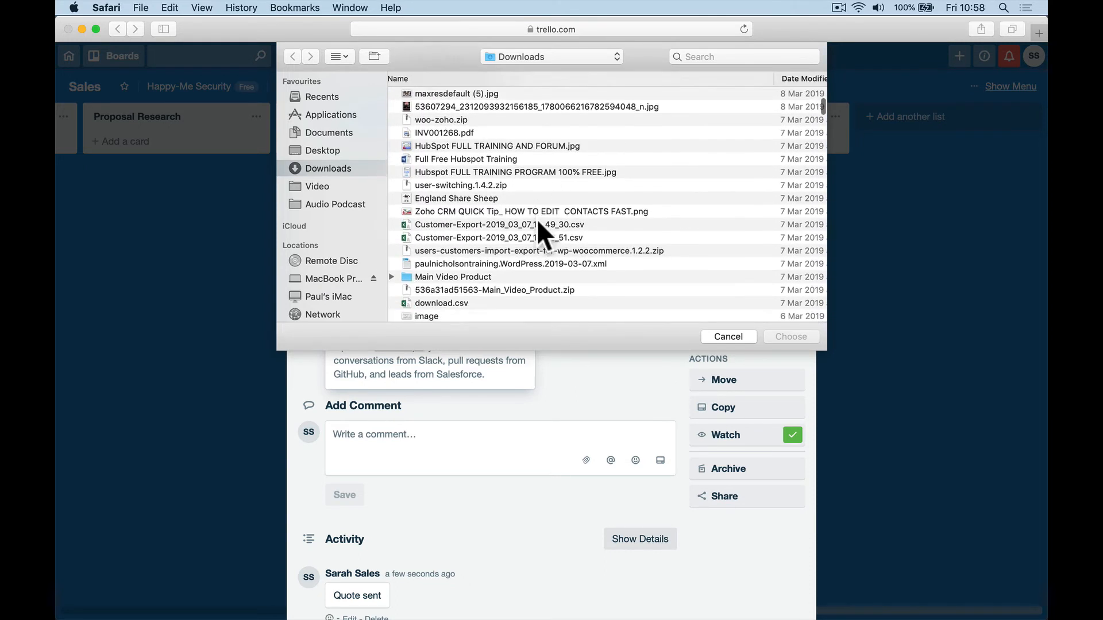
scroll(539, 222, down, 7)
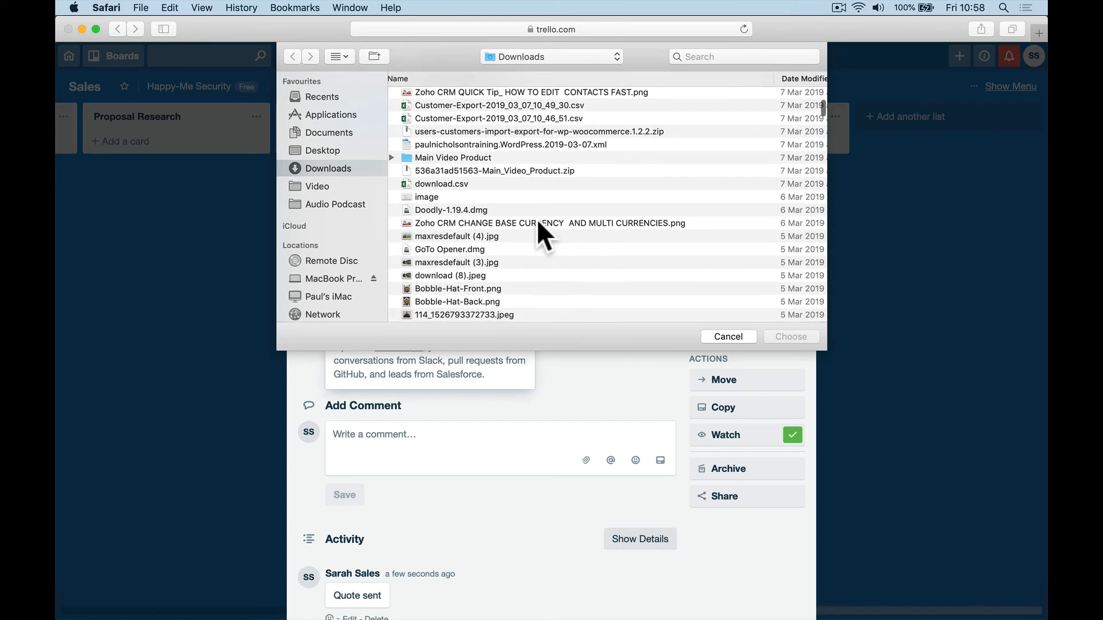
scroll(538, 223, down, 8)
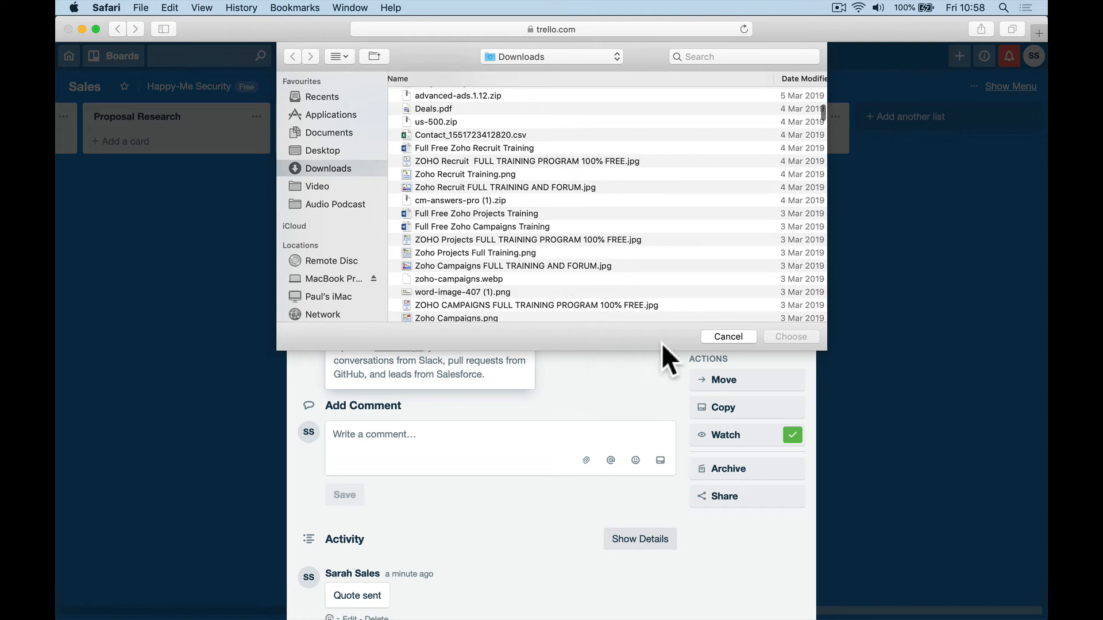
click(550, 214)
double_click(551, 213)
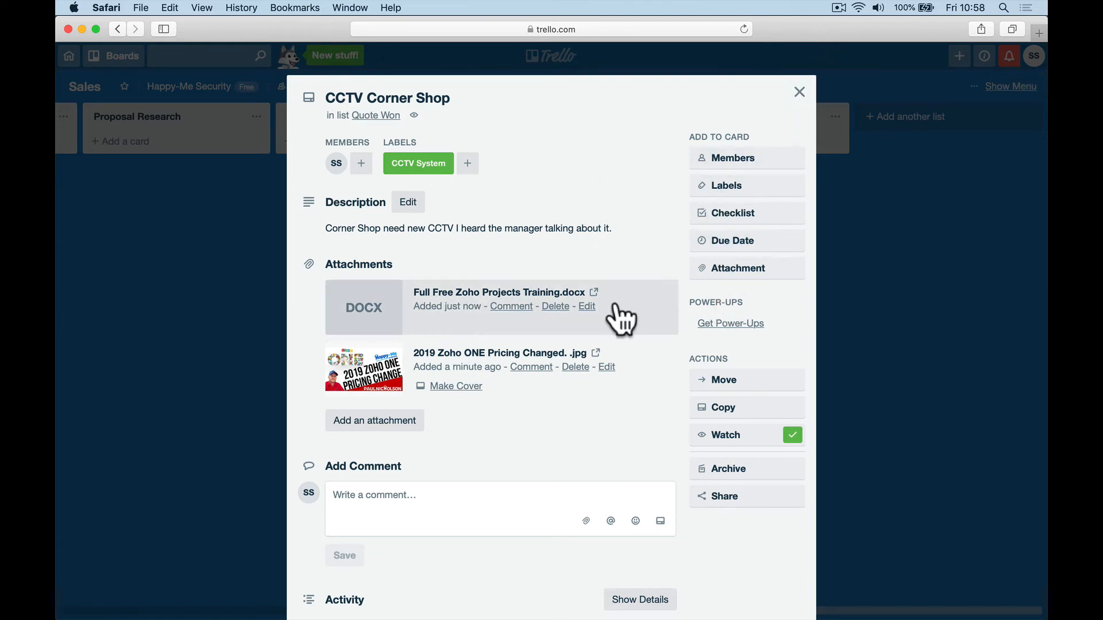
Step: Move the CCTV Corner Shop card to the Work To Start list on the Installations board
click(799, 92)
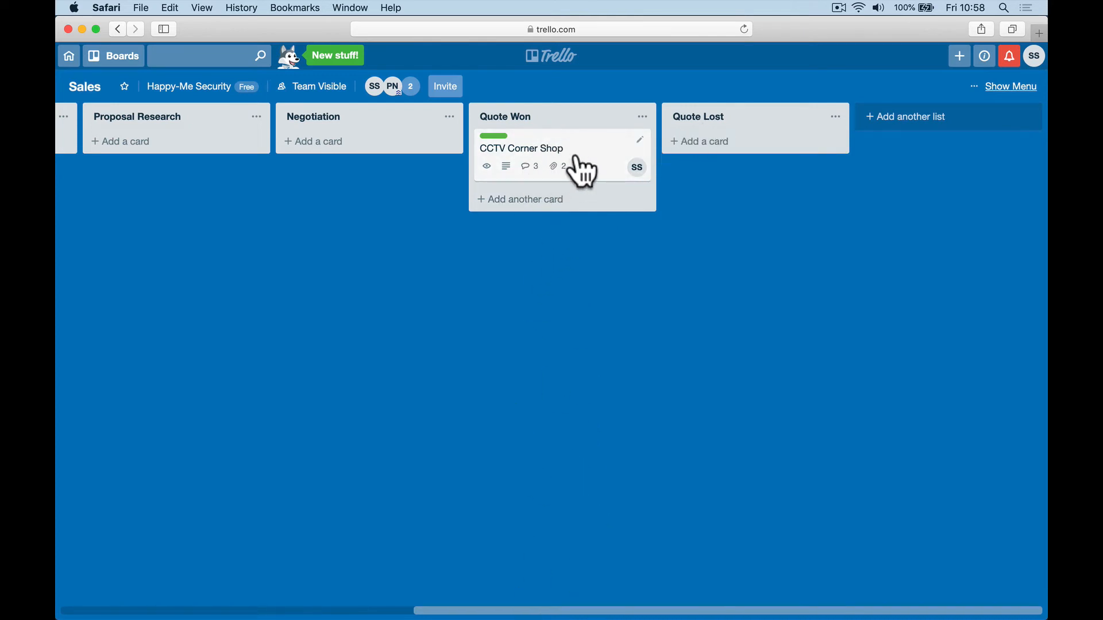
click(607, 148)
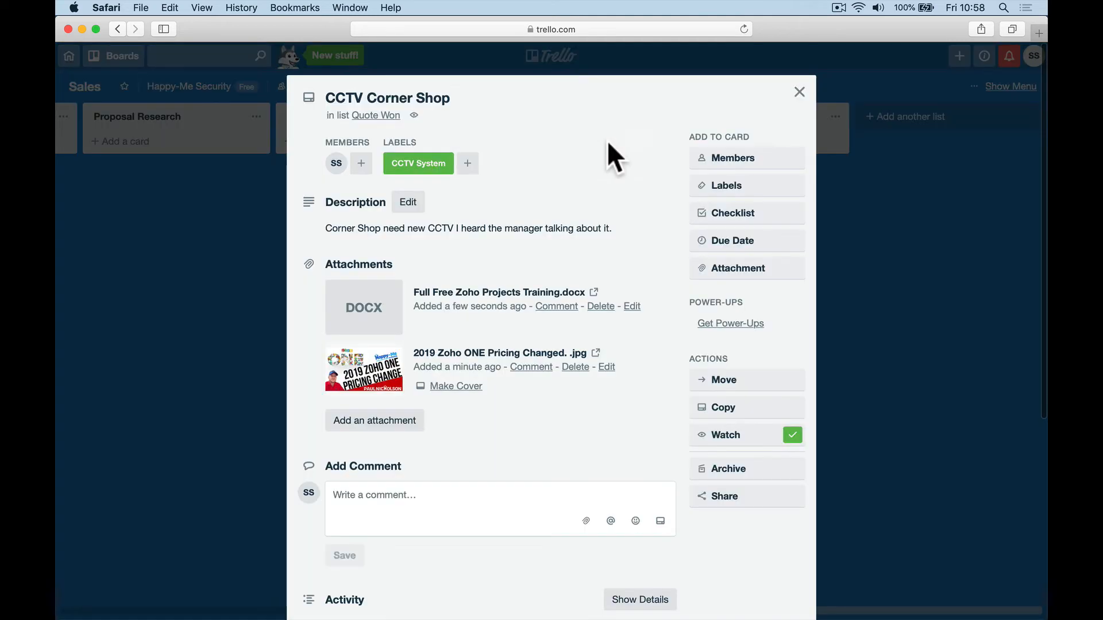
click(711, 380)
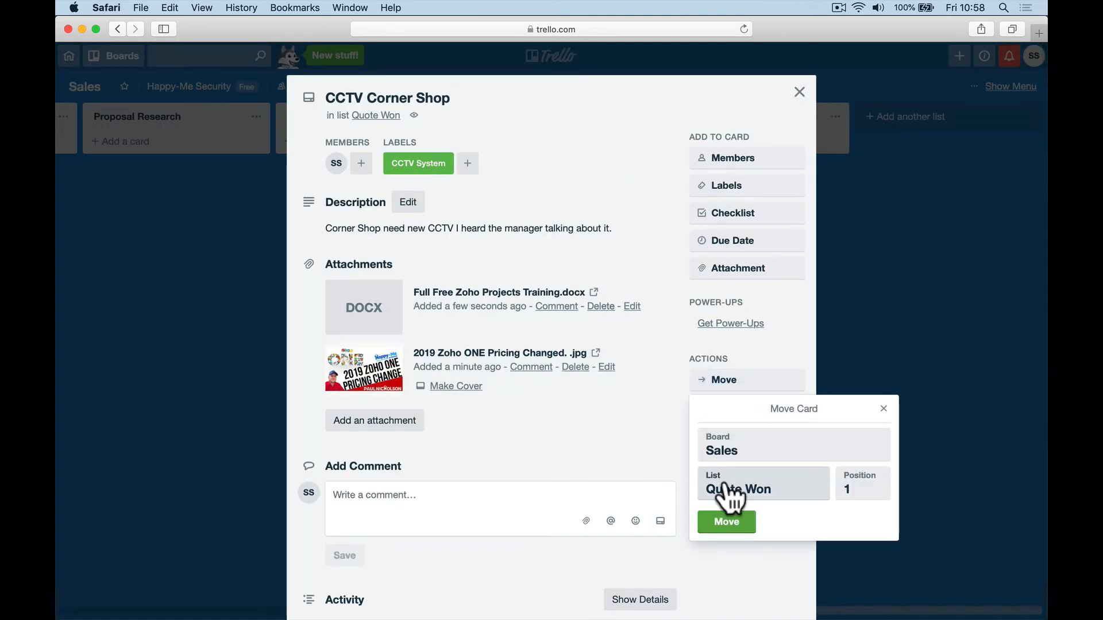
click(760, 447)
click(759, 435)
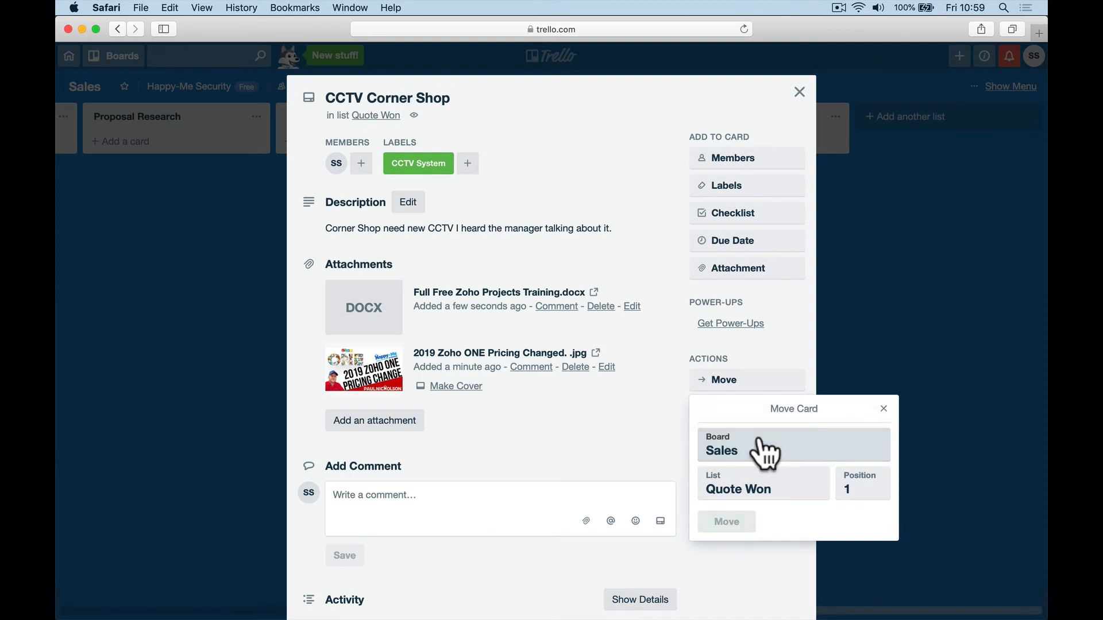
click(764, 451)
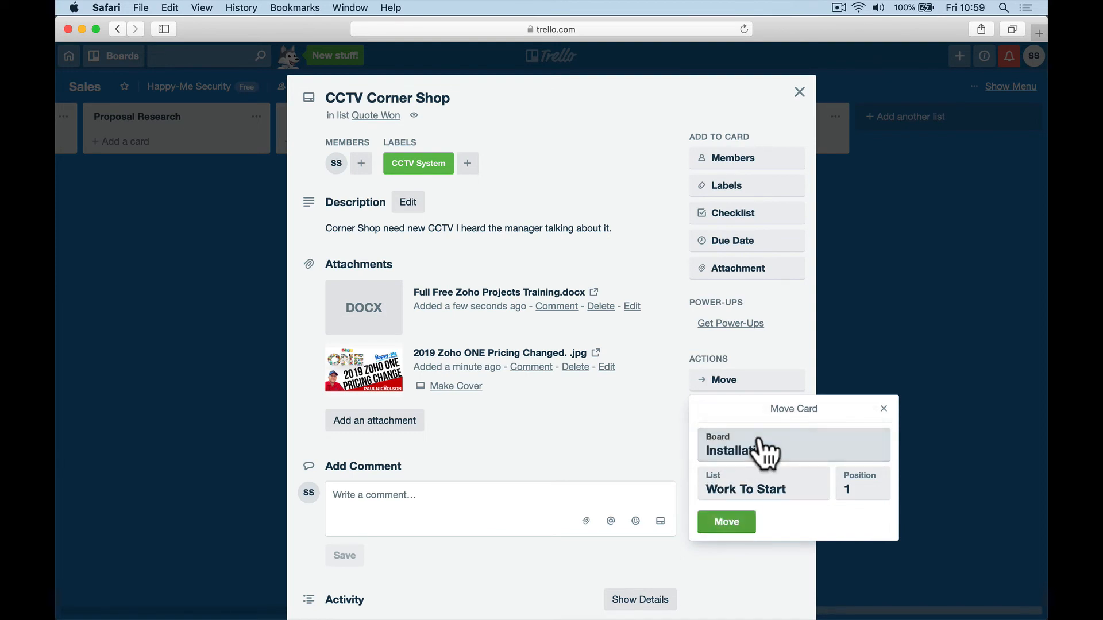
click(731, 527)
Step: Go to the Installations board and open the CCTV Corner Shop card there
scroll(698, 498, left, 10)
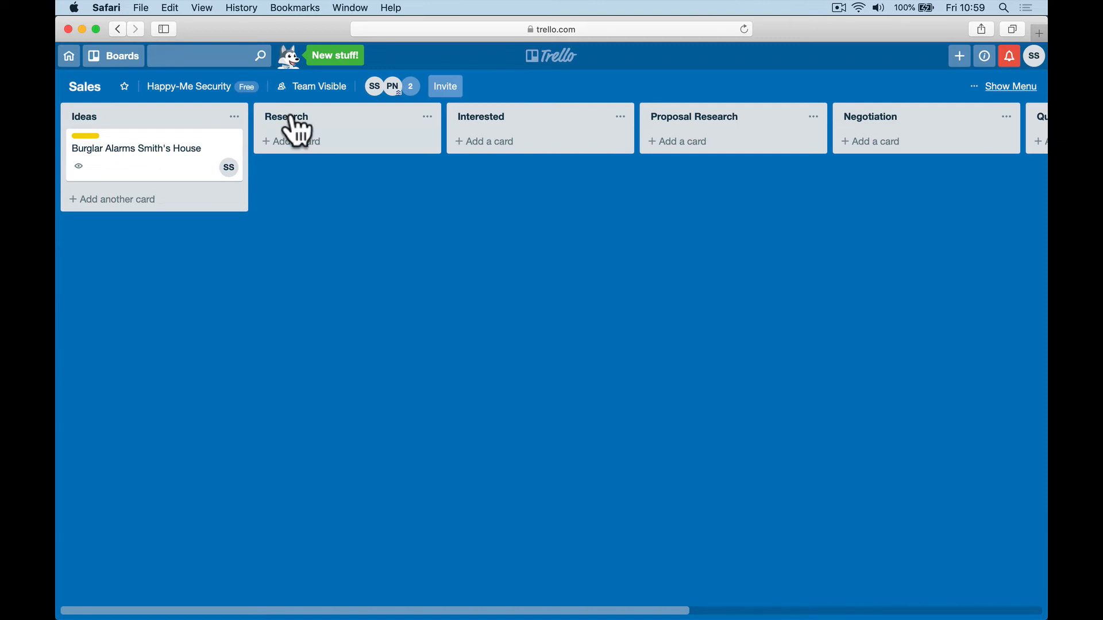
click(133, 55)
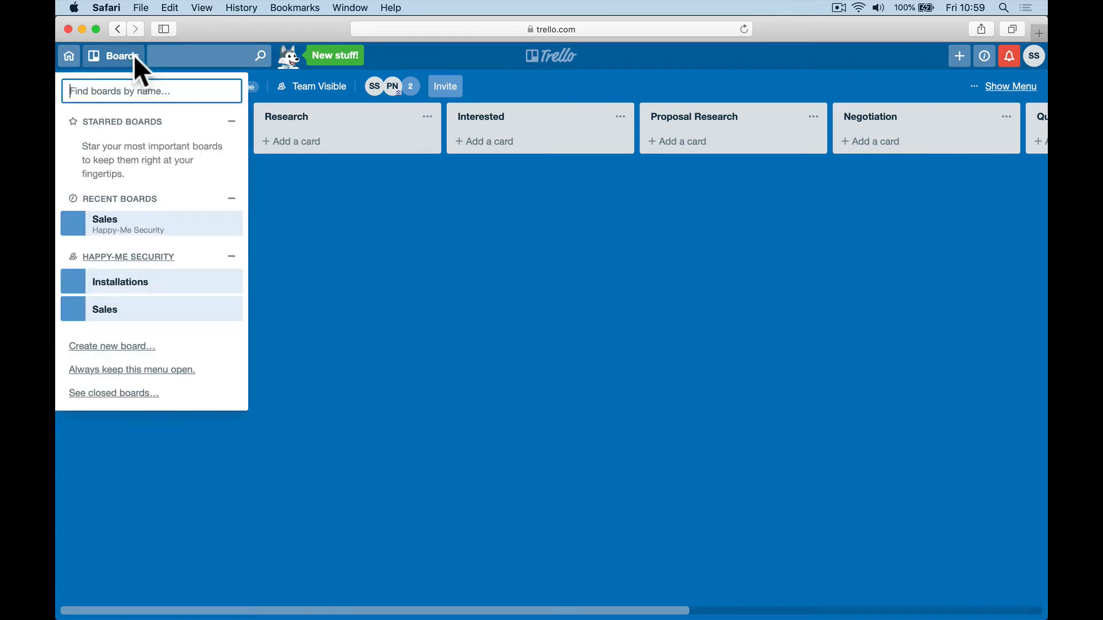
click(154, 276)
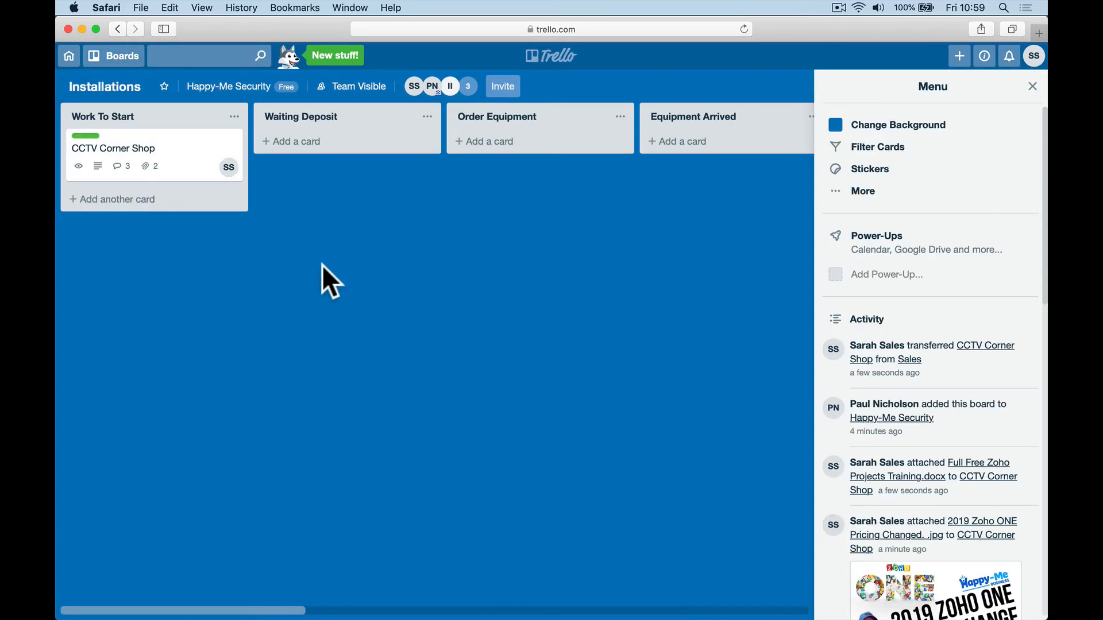
click(1032, 86)
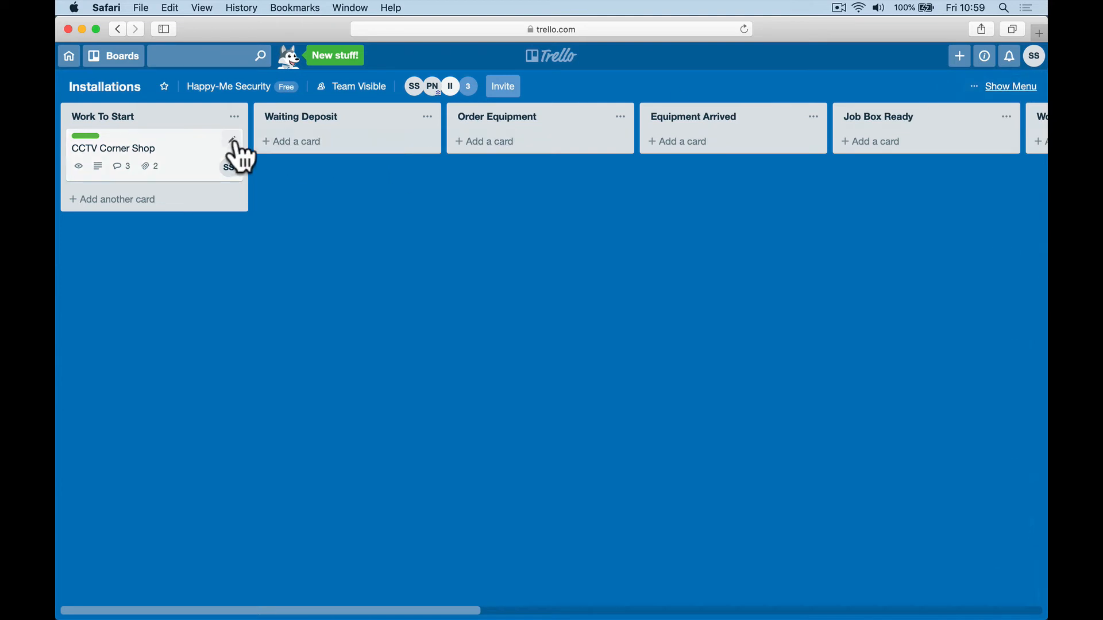
click(193, 150)
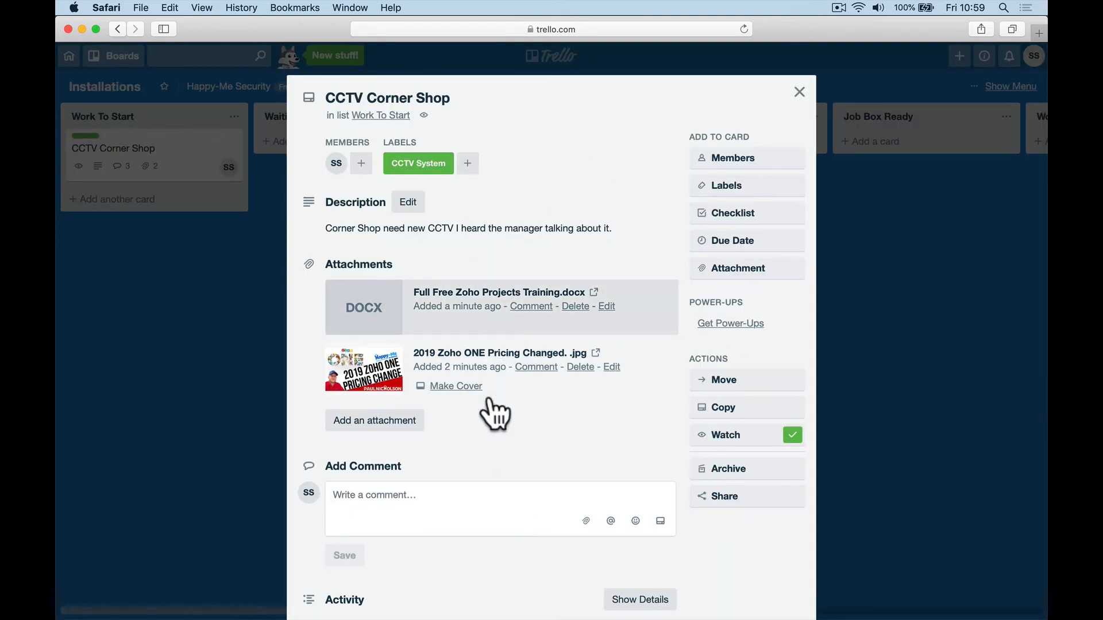
Step: Drag the II avatar onto the CCTV Corner Shop card, then reopen the card to verify it
click(799, 92)
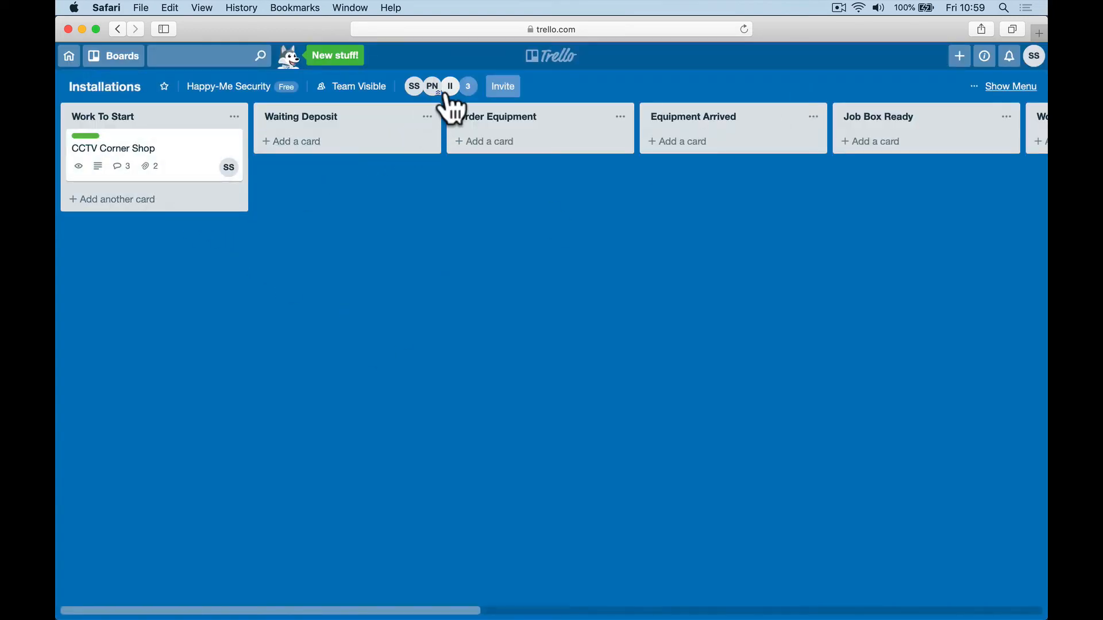
drag(447, 95, 206, 175)
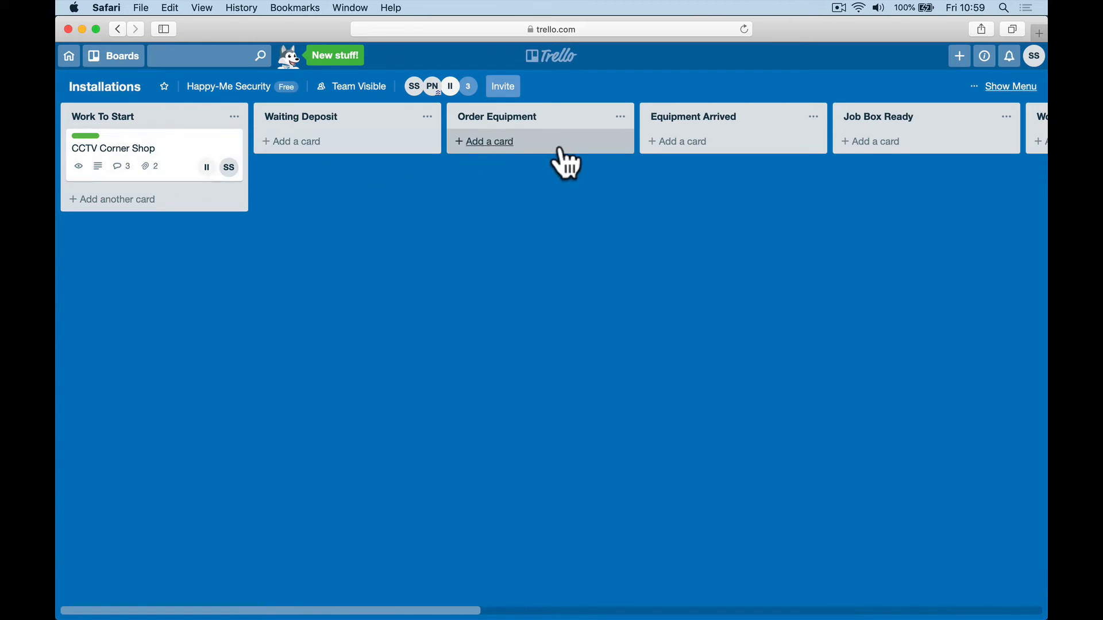
click(184, 141)
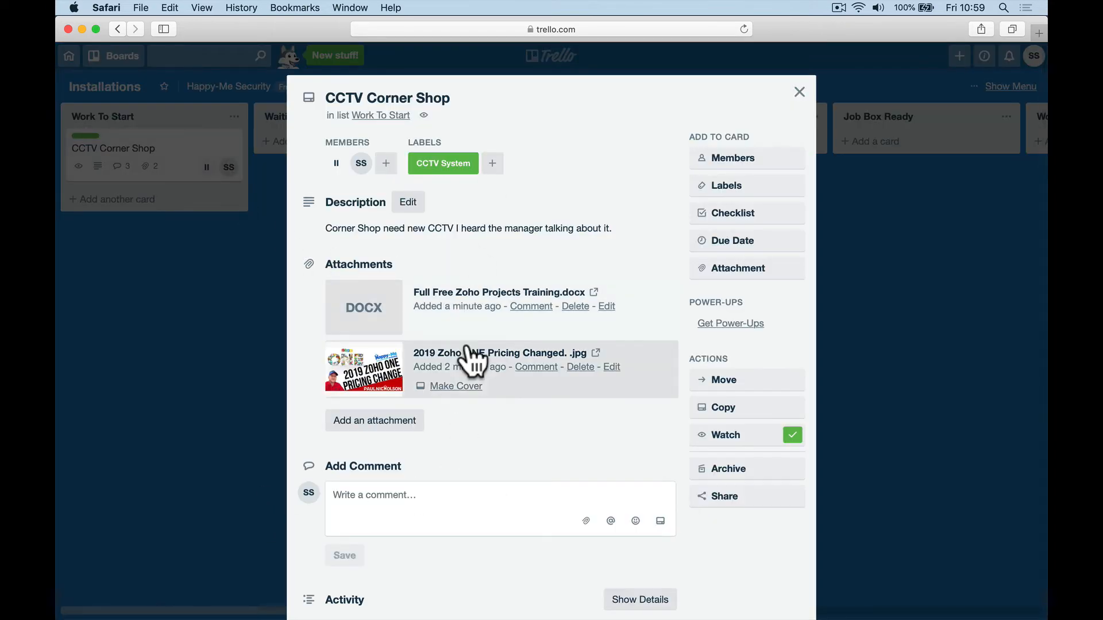
scroll(472, 362, down, 5)
scroll(673, 244, up, 3)
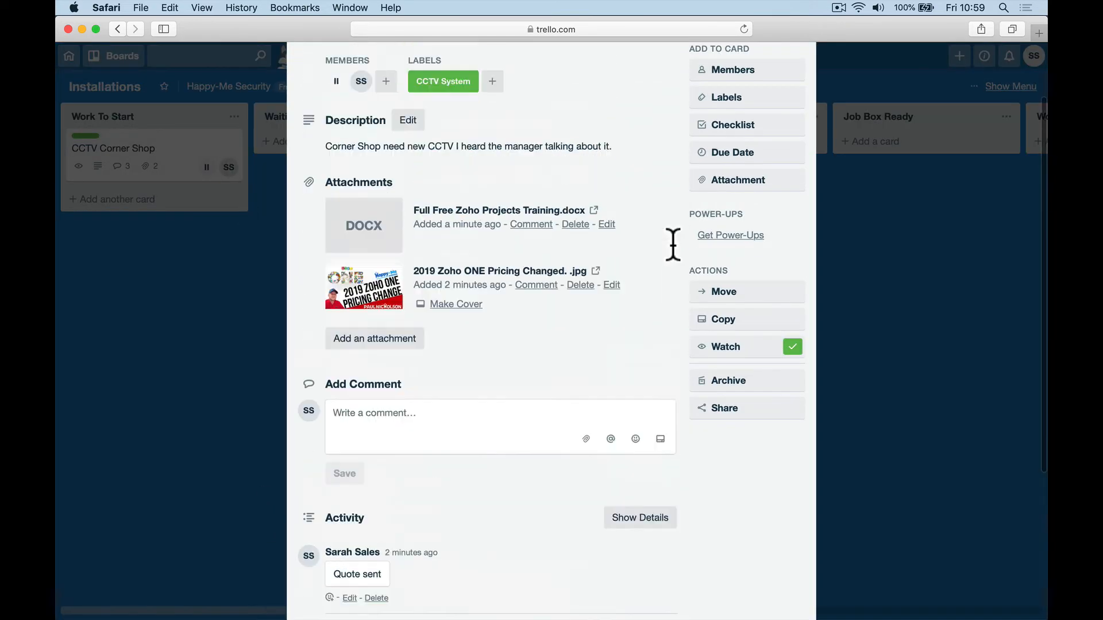
scroll(673, 244, up, 2)
click(799, 92)
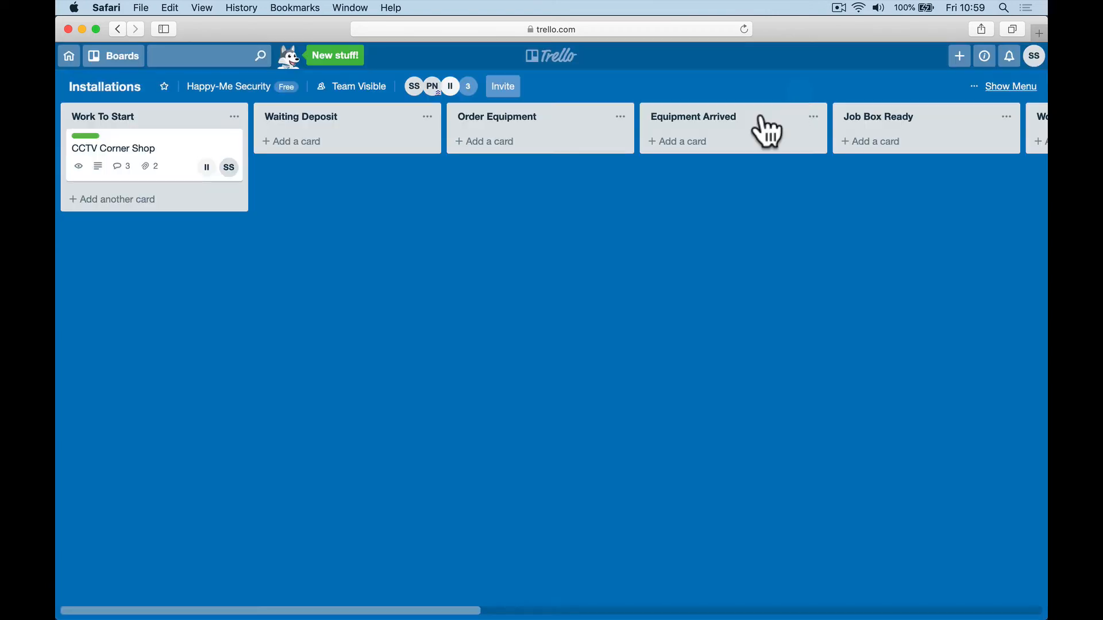
Step: Invite the two technicians to the board by their e-mail addresses
click(505, 87)
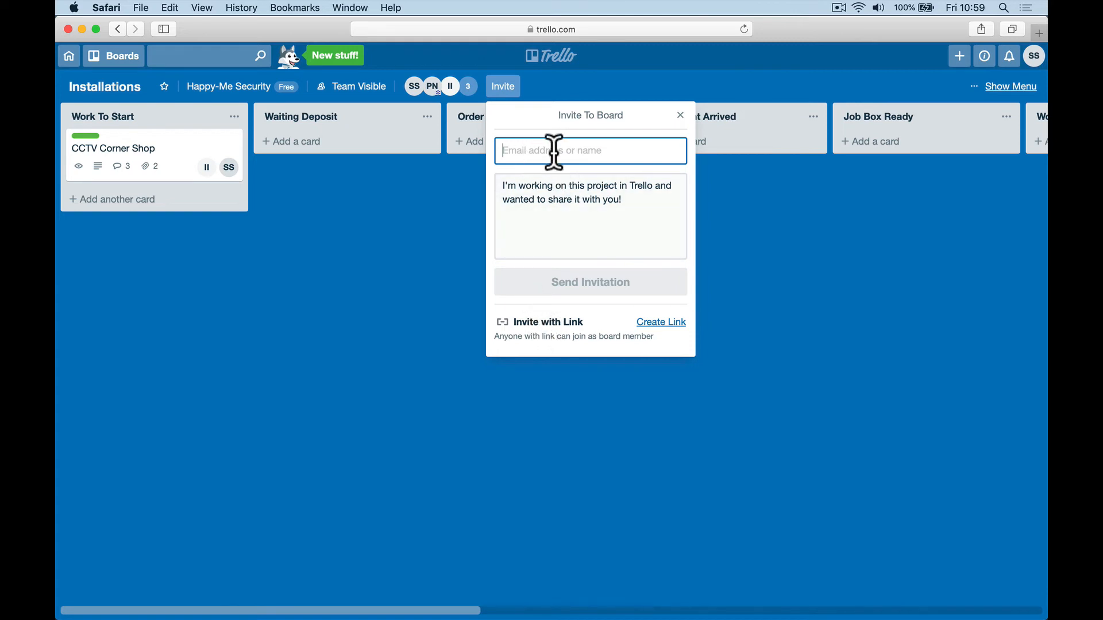
click(553, 193)
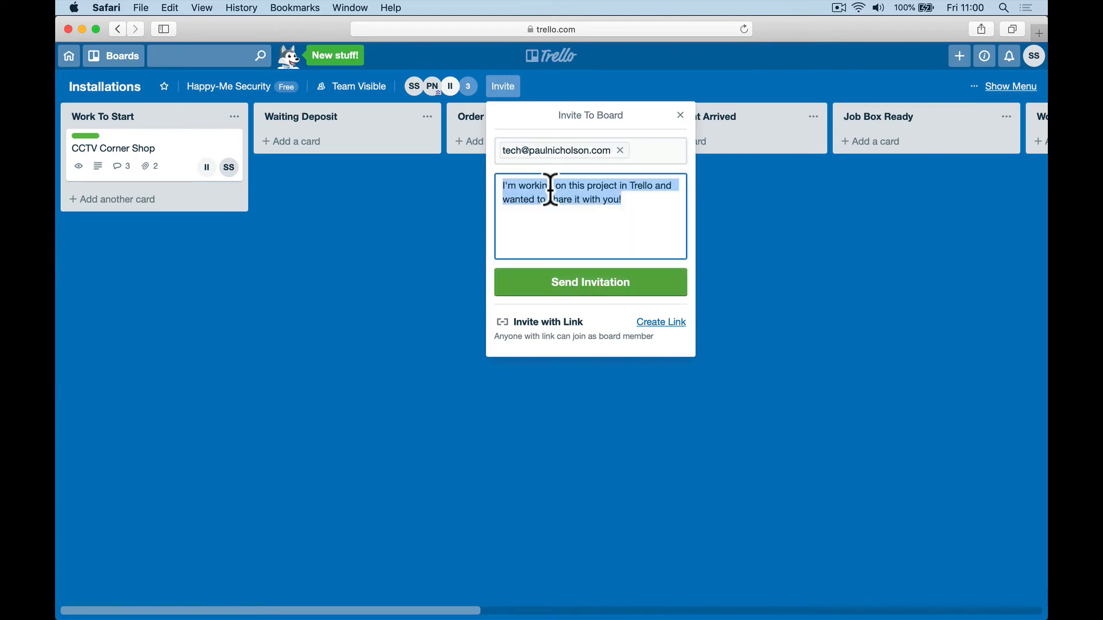
click(549, 278)
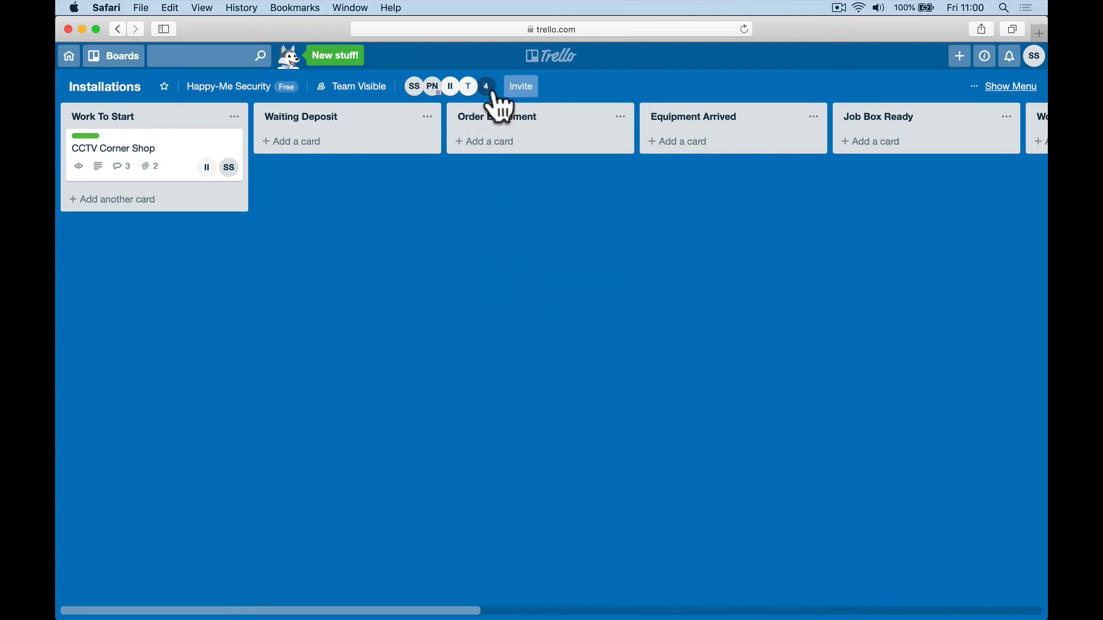
click(519, 89)
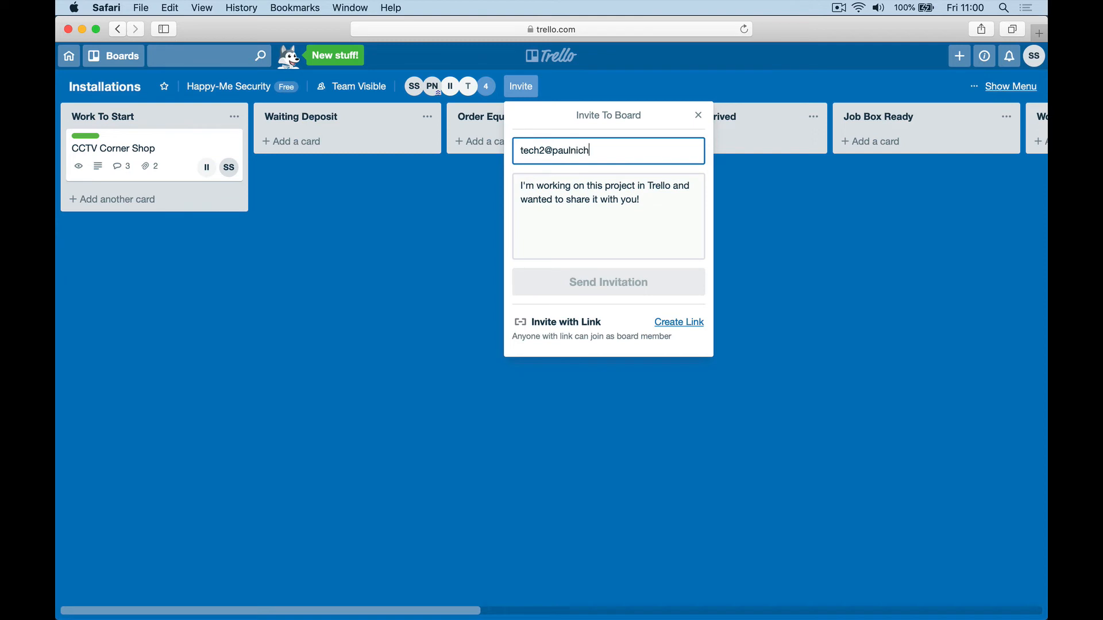
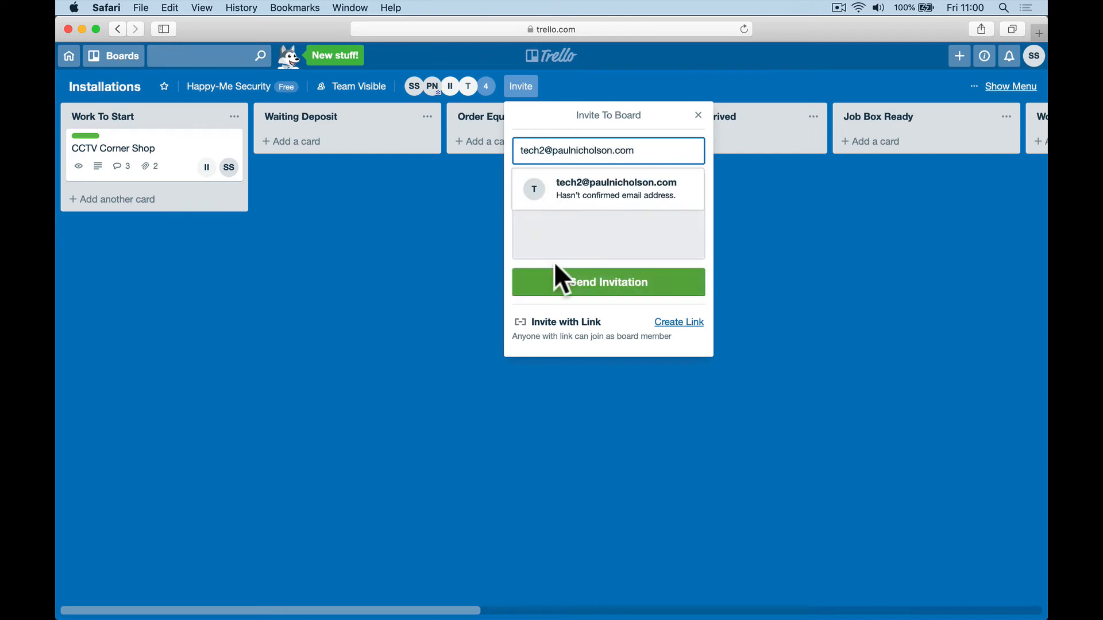
click(553, 282)
Step: Invite the Inventory Manager and the Accounts Manager by their e-mail addresses
click(538, 87)
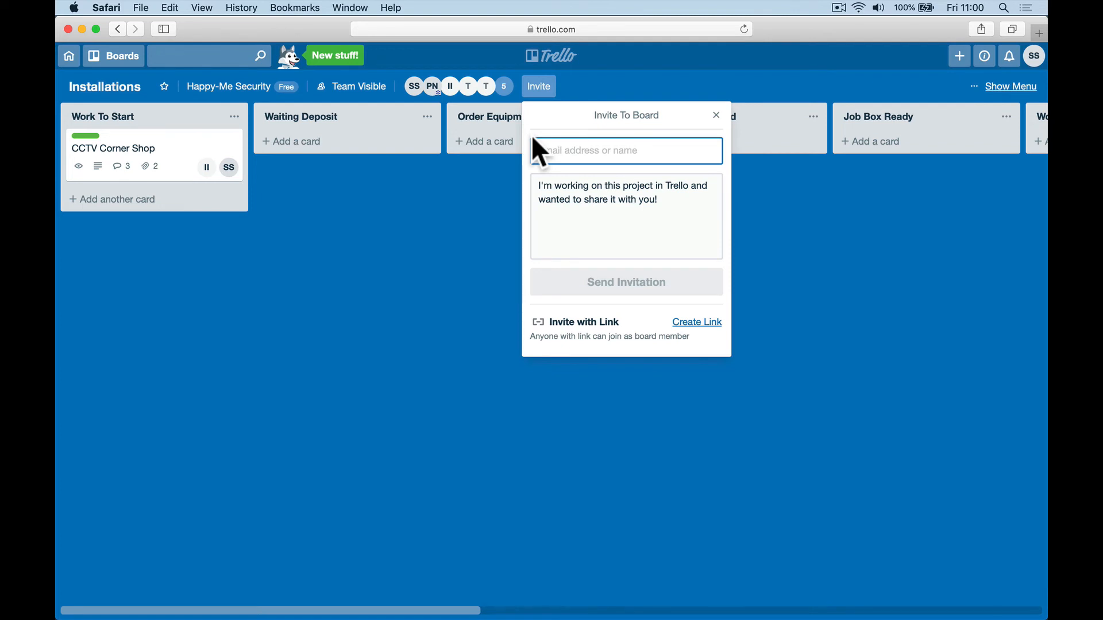
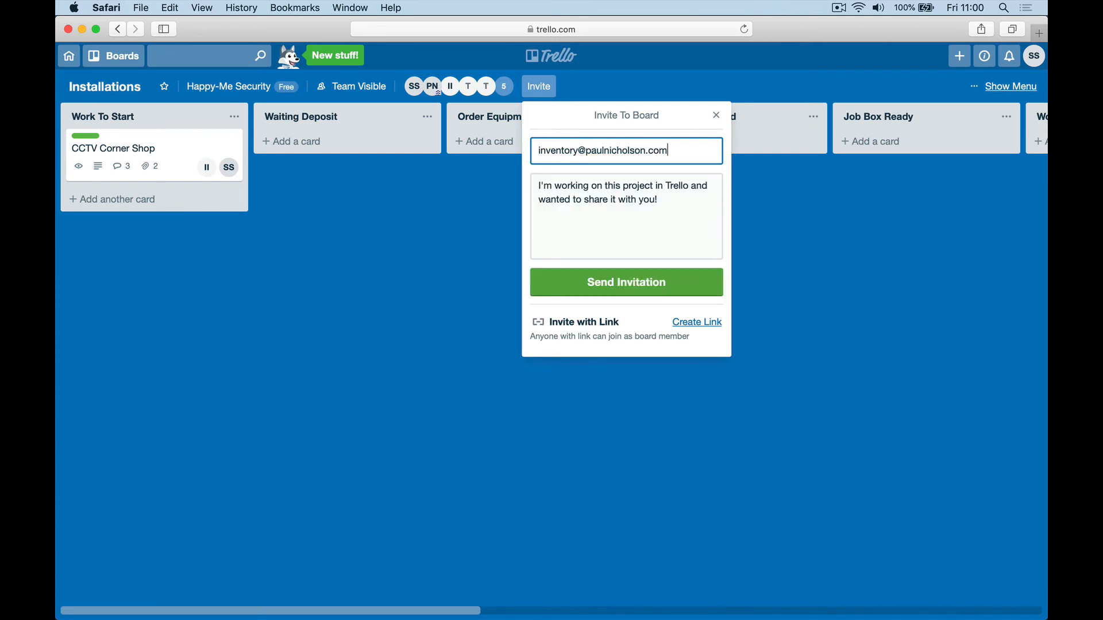
click(583, 196)
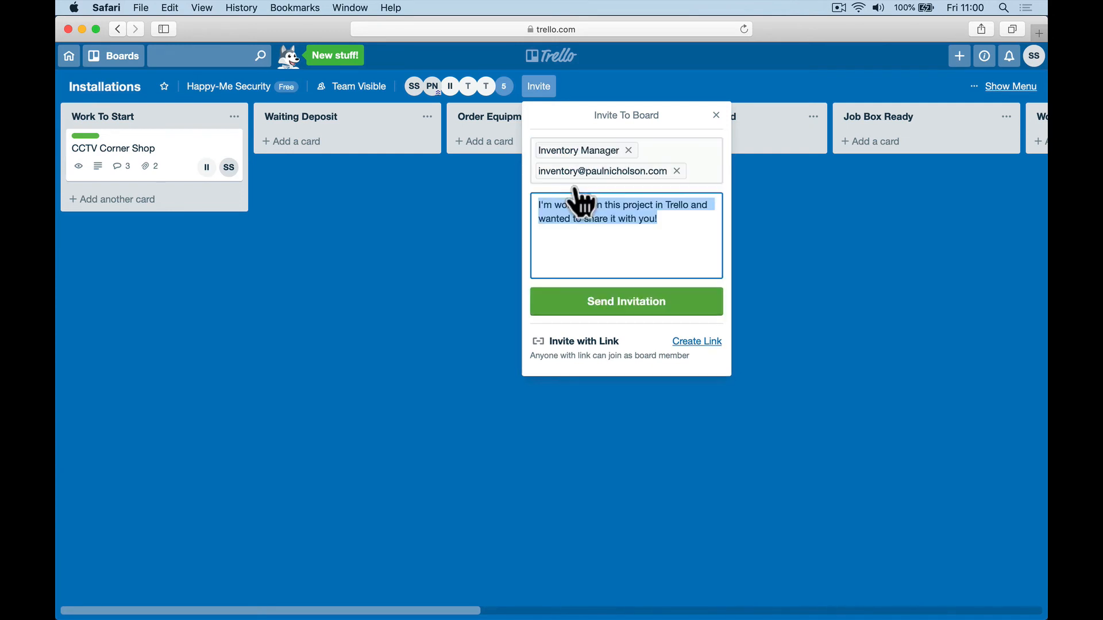
click(584, 312)
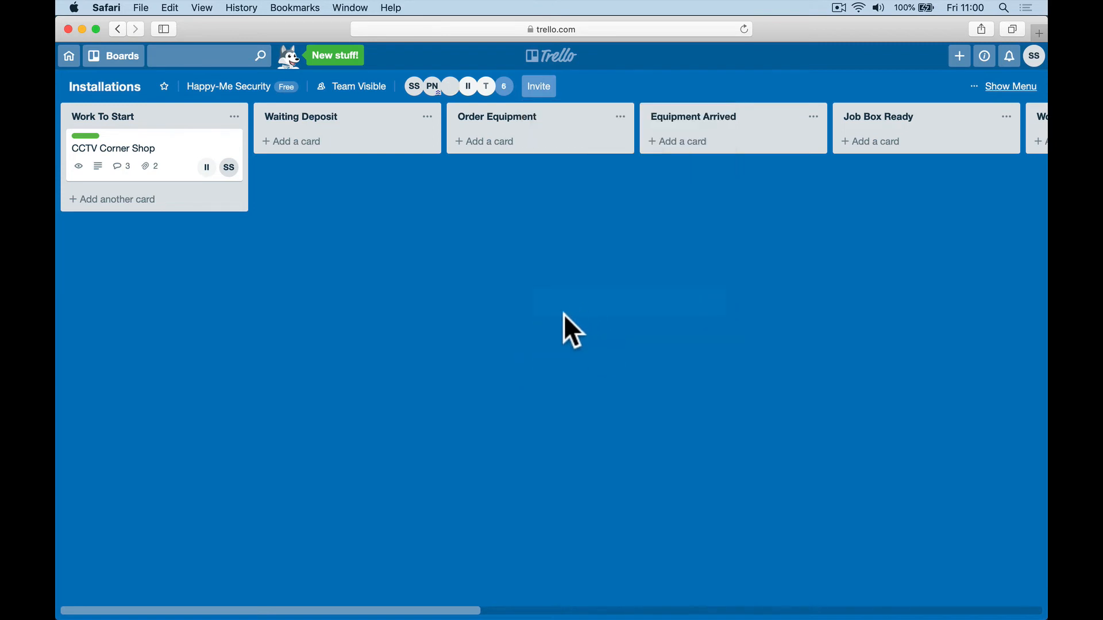
click(539, 91)
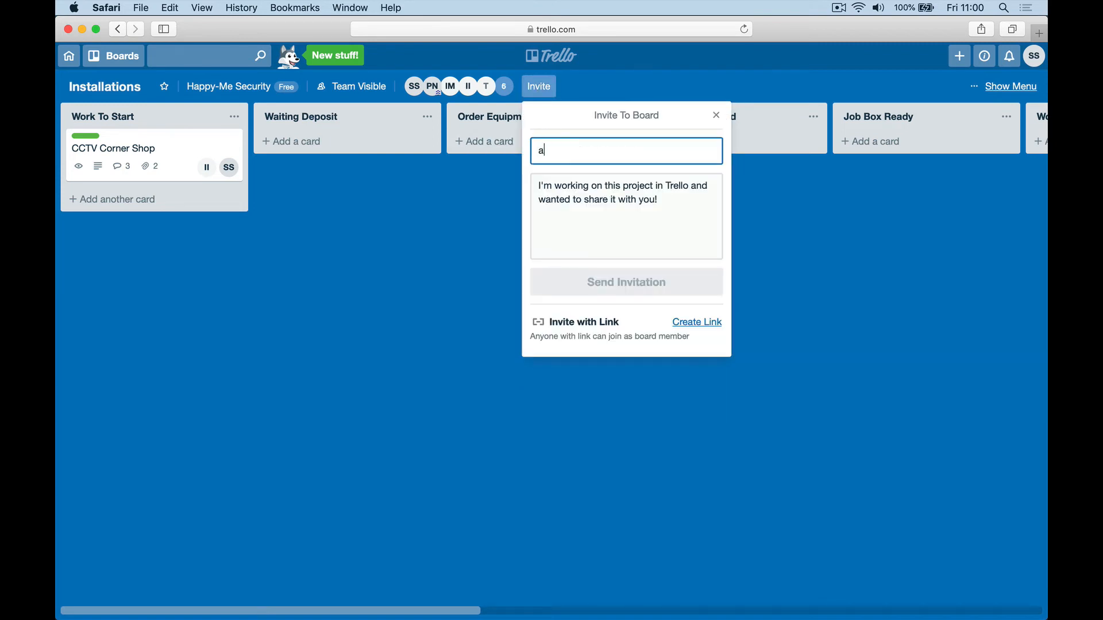
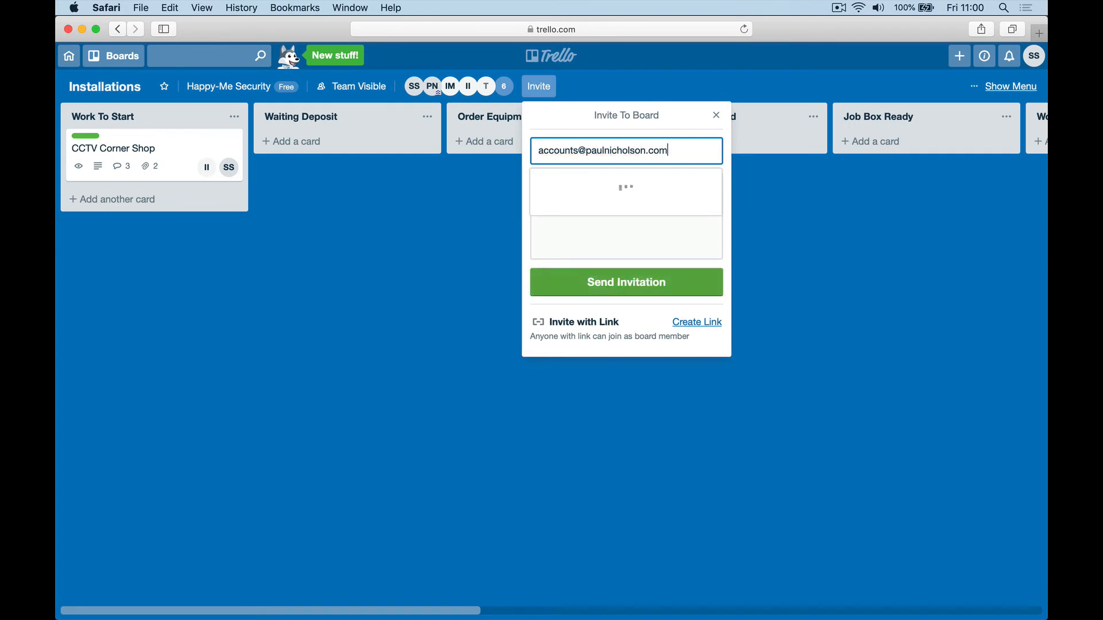
key(Return)
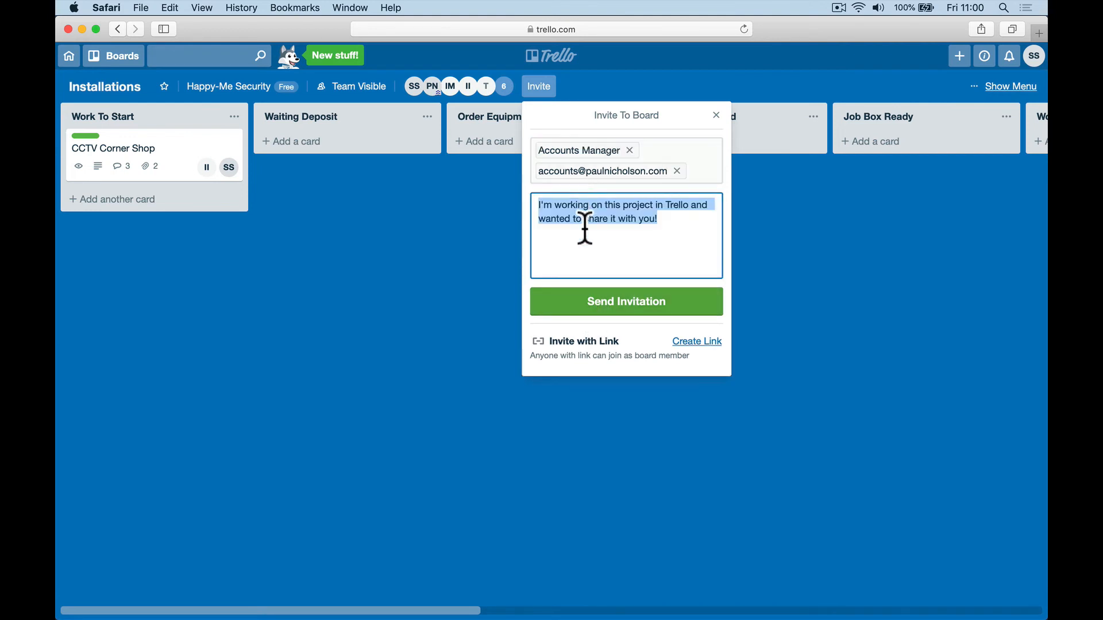
click(586, 296)
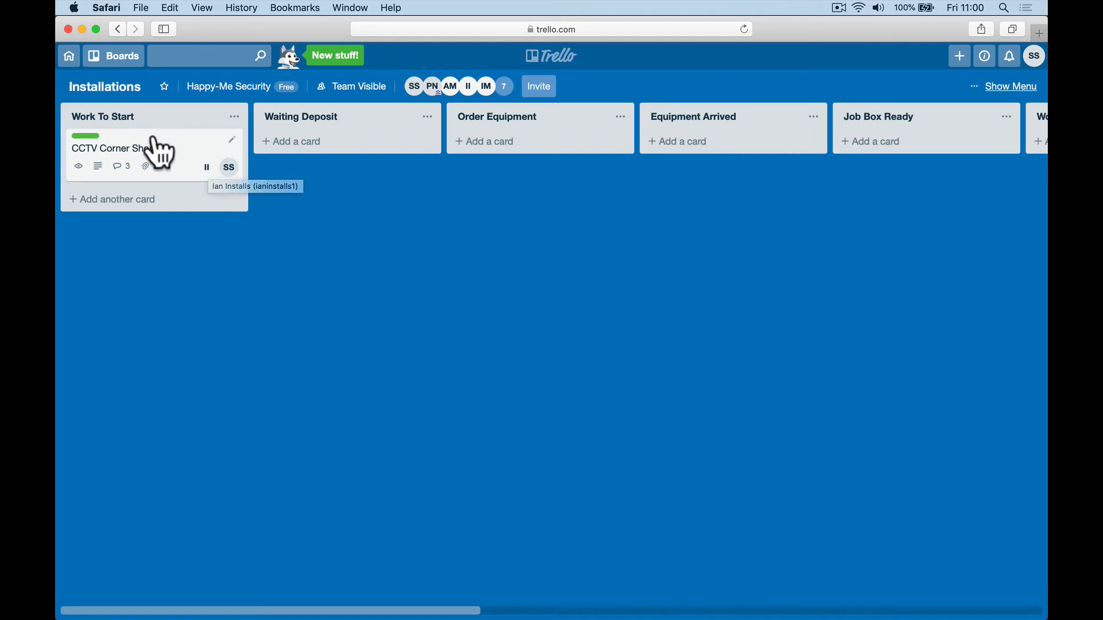
Step: Move the card to Waiting Deposit, assign AM, and comment 'Yep all good deposit received.'
drag(158, 147, 358, 162)
drag(451, 91, 386, 182)
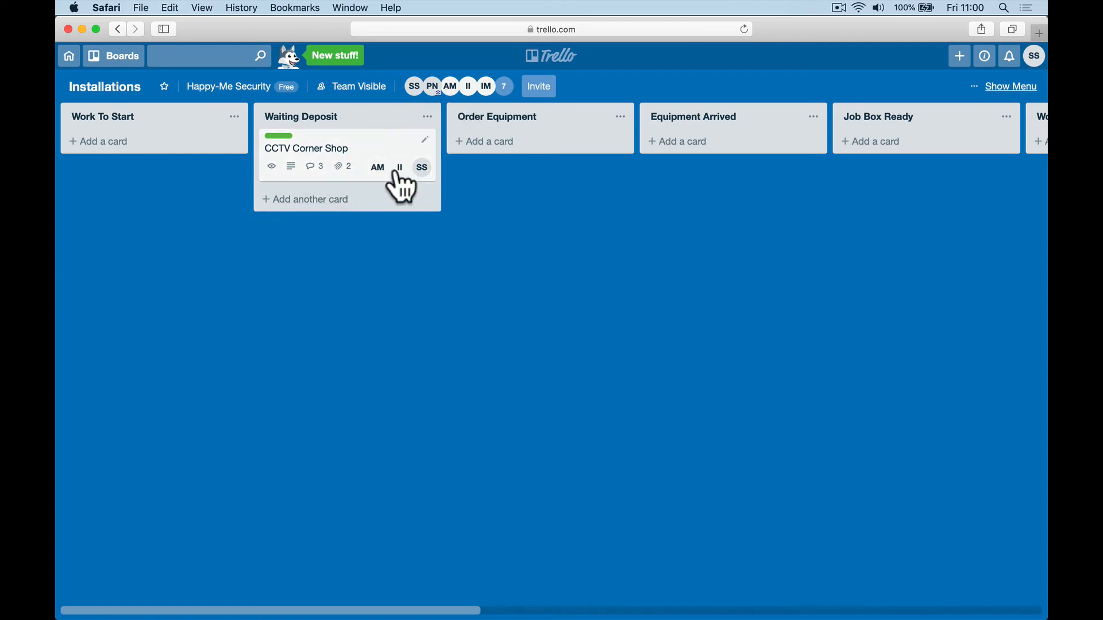
click(384, 145)
click(444, 516)
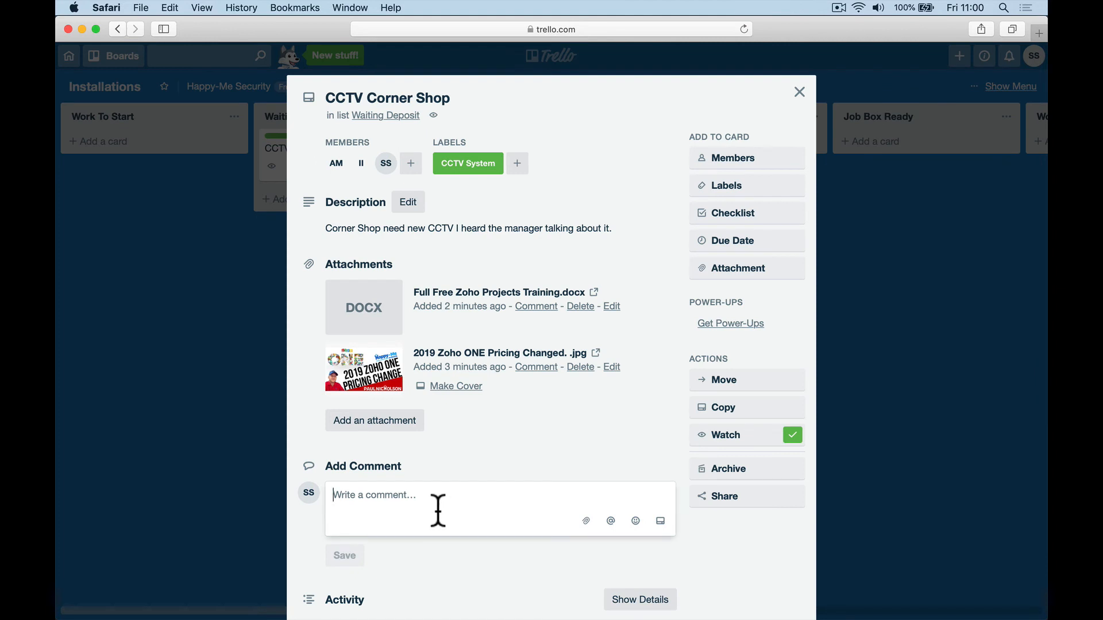
text(Yep all good deposit reci)
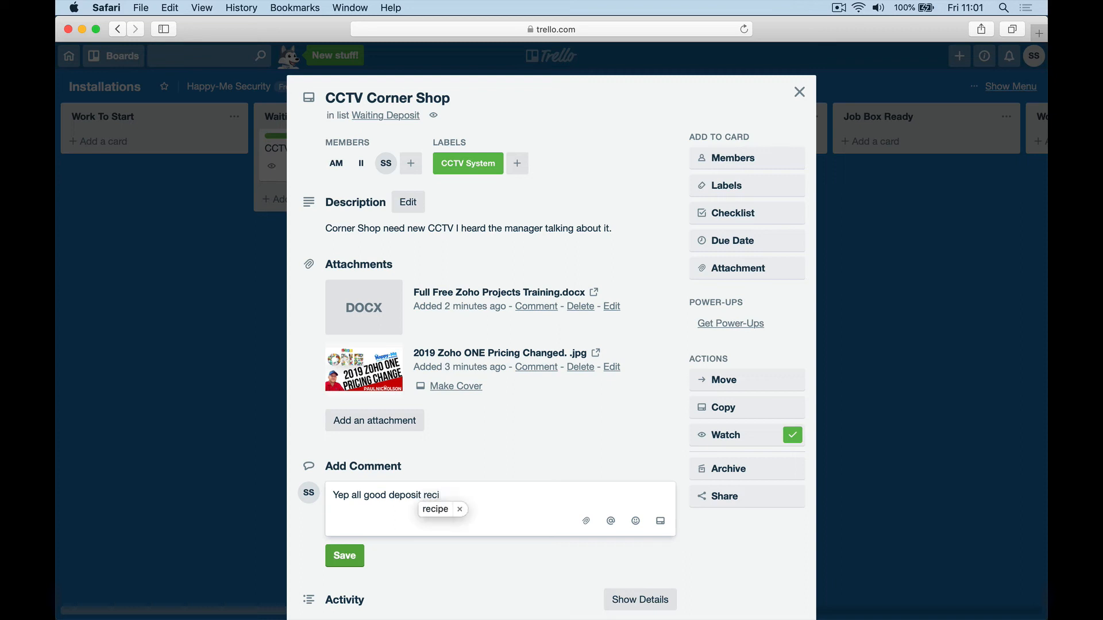
key(BackSpace)
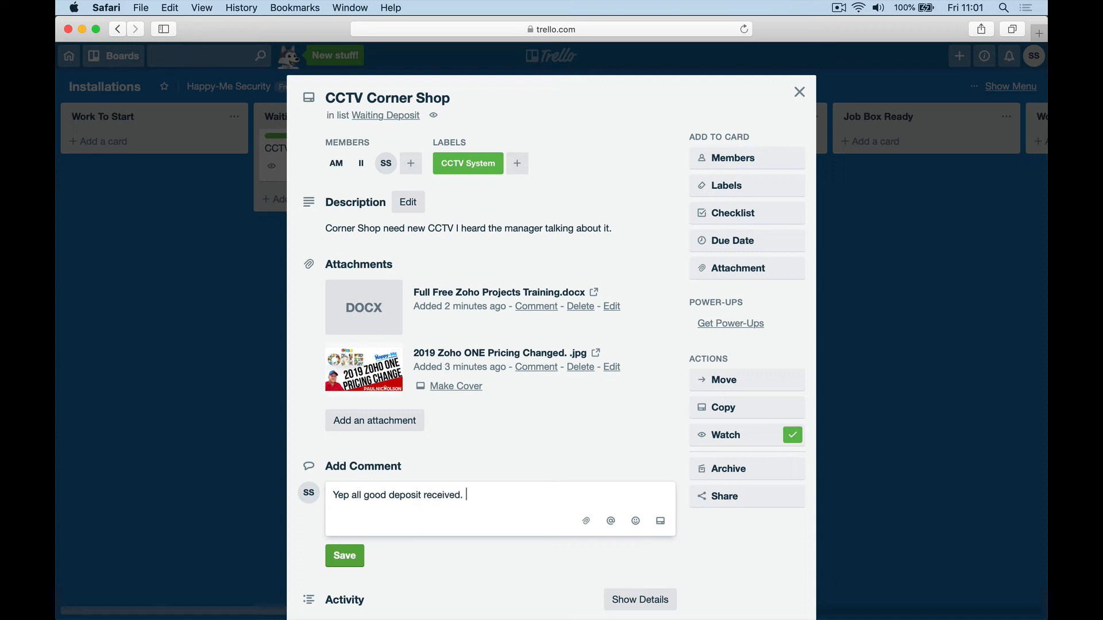
click(353, 557)
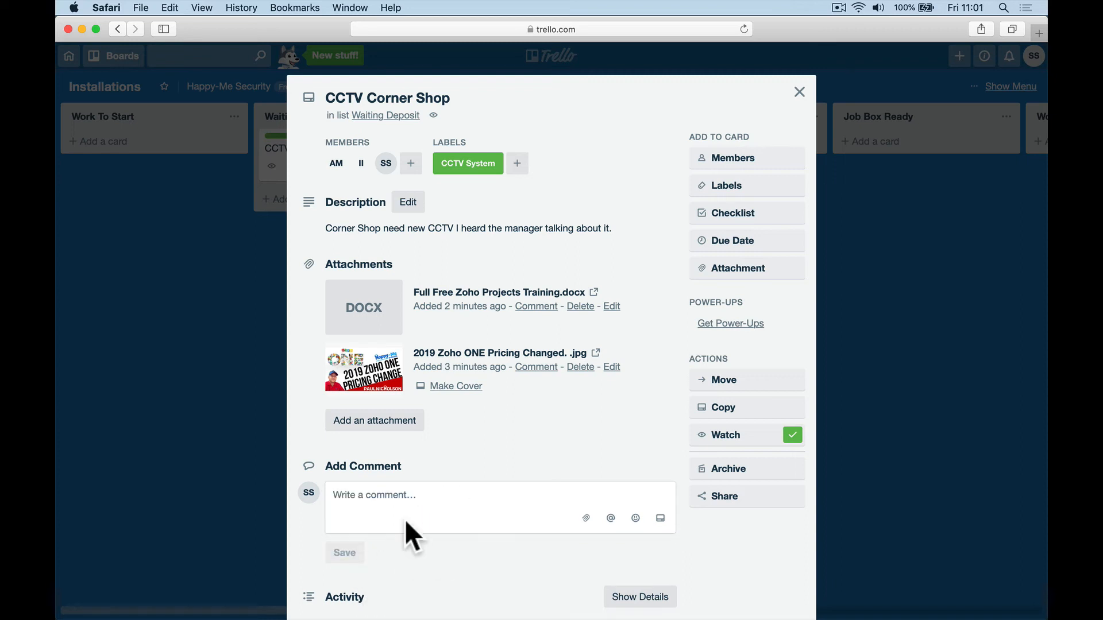
click(799, 93)
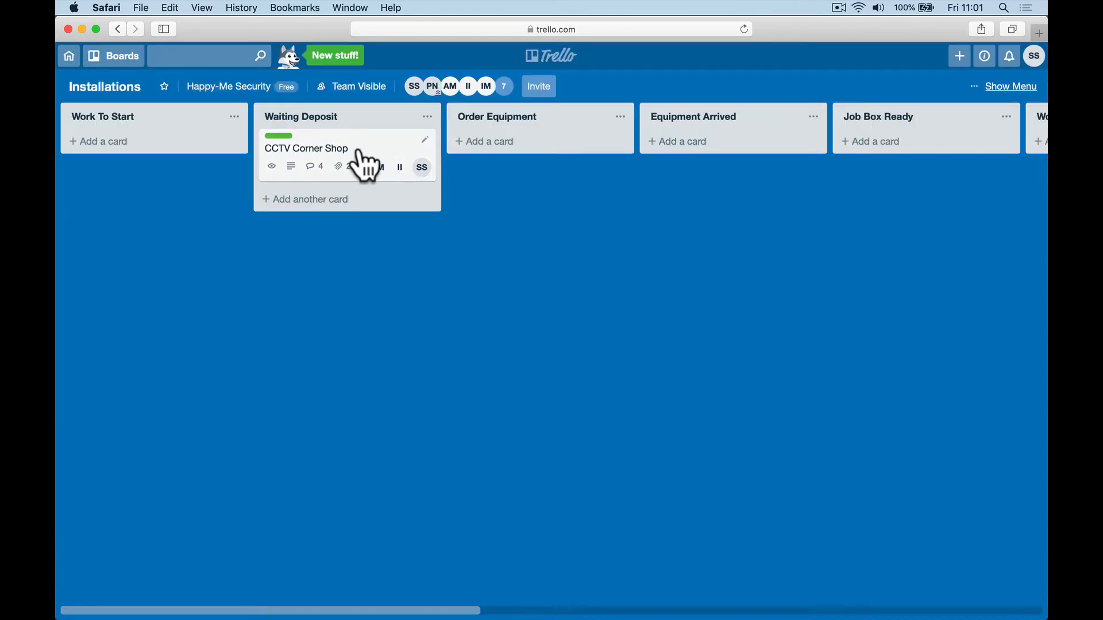
Step: Move the card to Order Equipment, adding Inventory Manager and removing Accounts Manager as members
drag(355, 150, 538, 144)
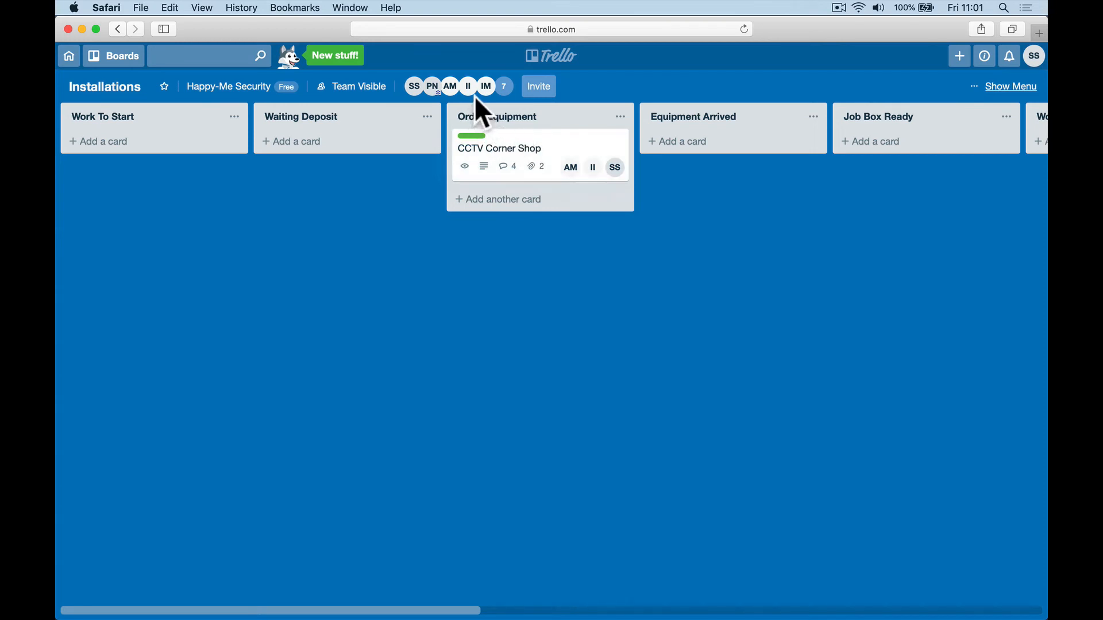
drag(488, 95, 564, 180)
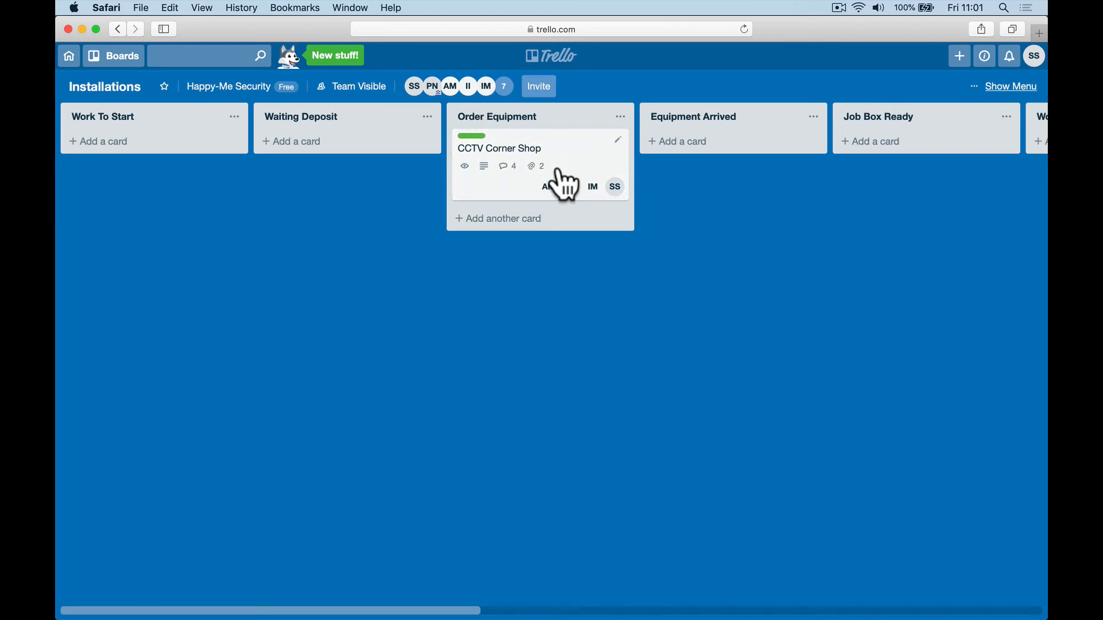
click(591, 149)
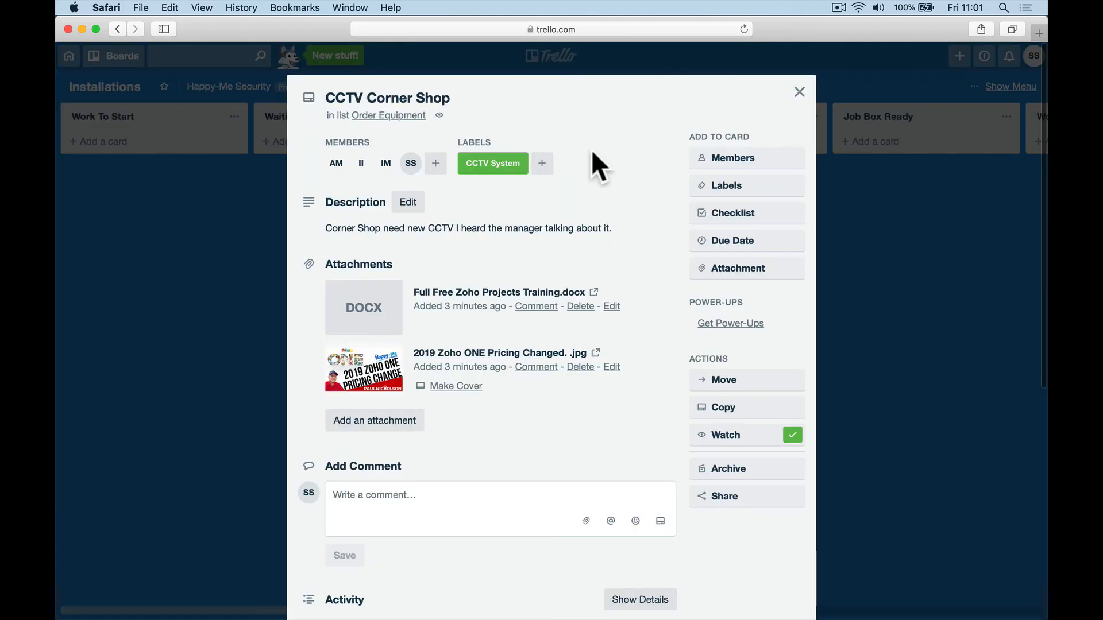
click(721, 164)
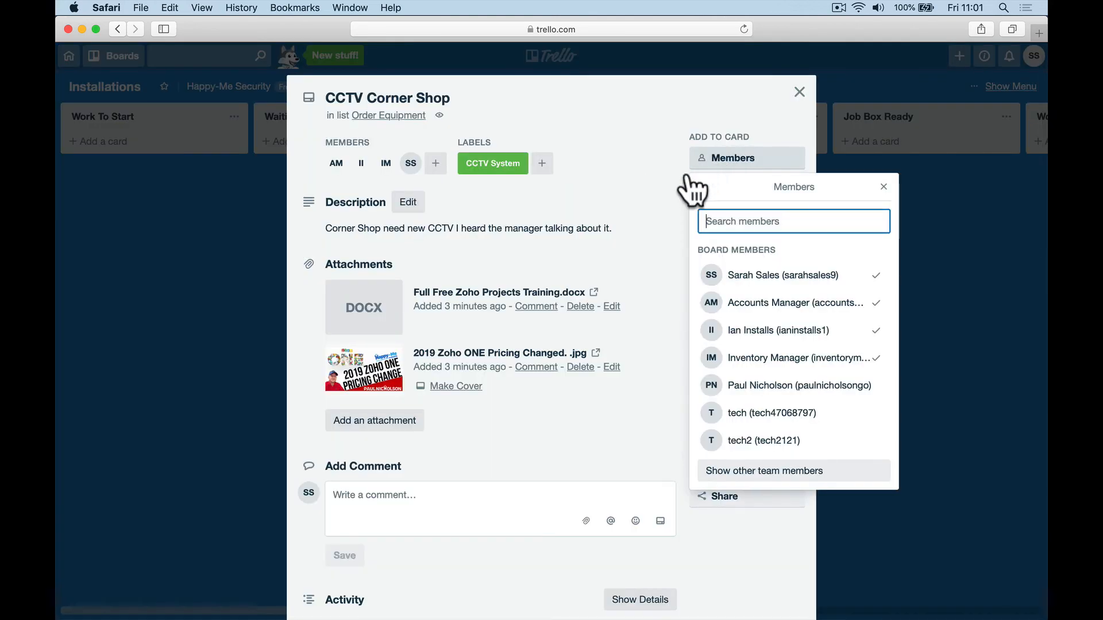
click(768, 310)
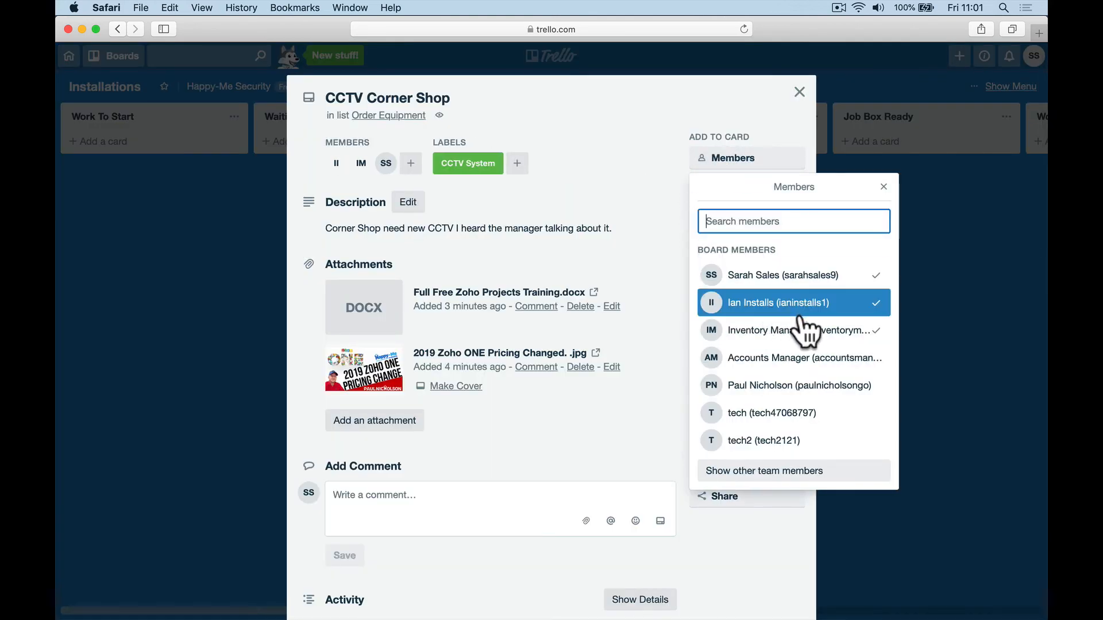
click(652, 189)
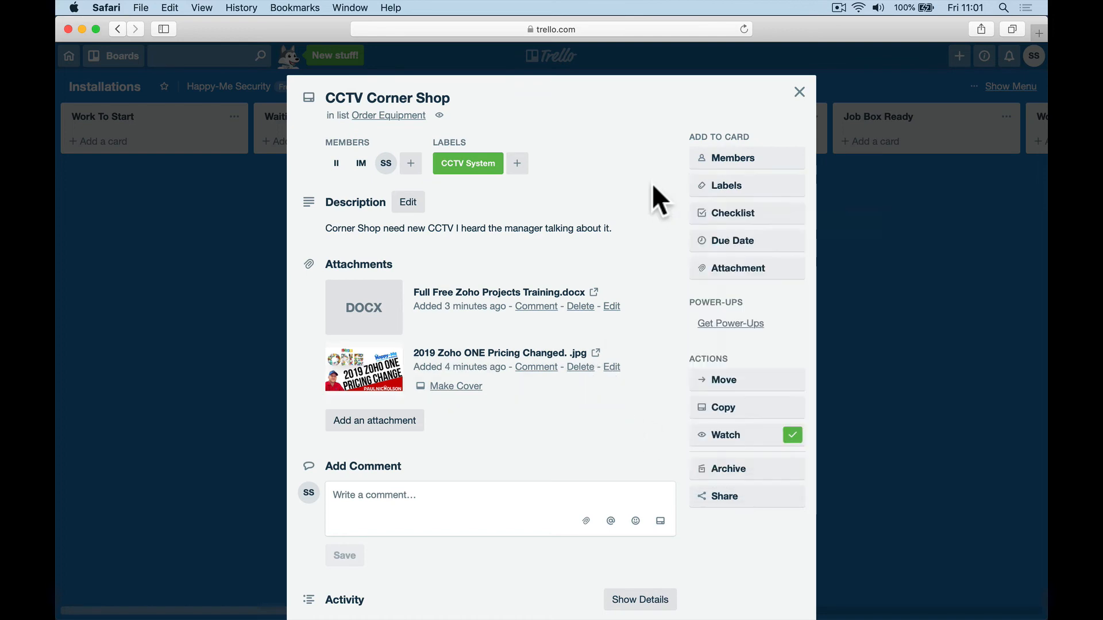
click(798, 92)
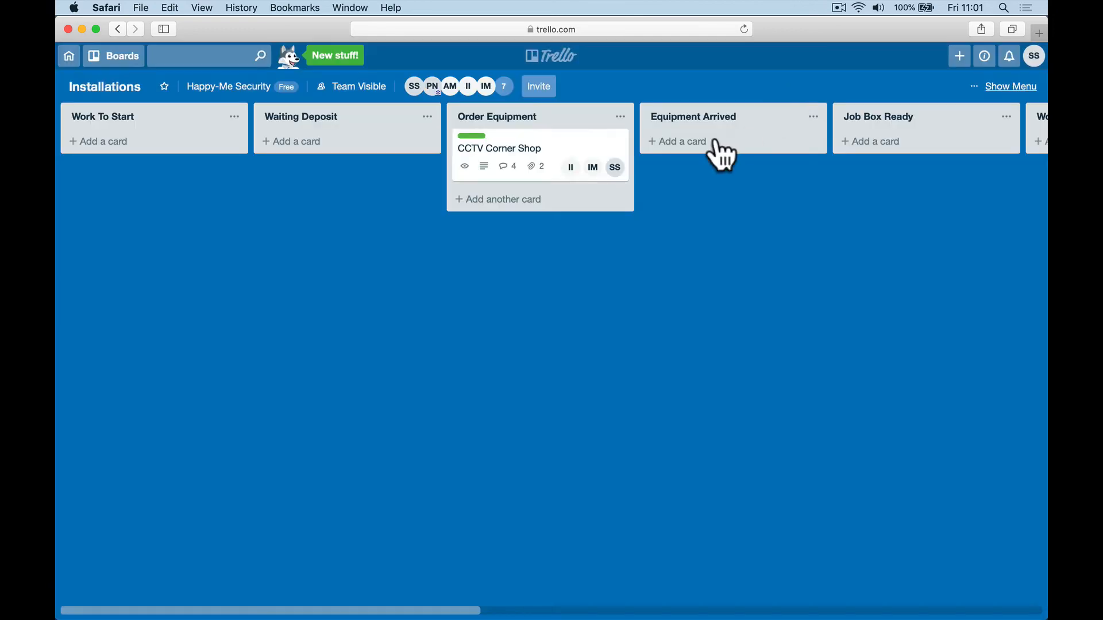
click(599, 166)
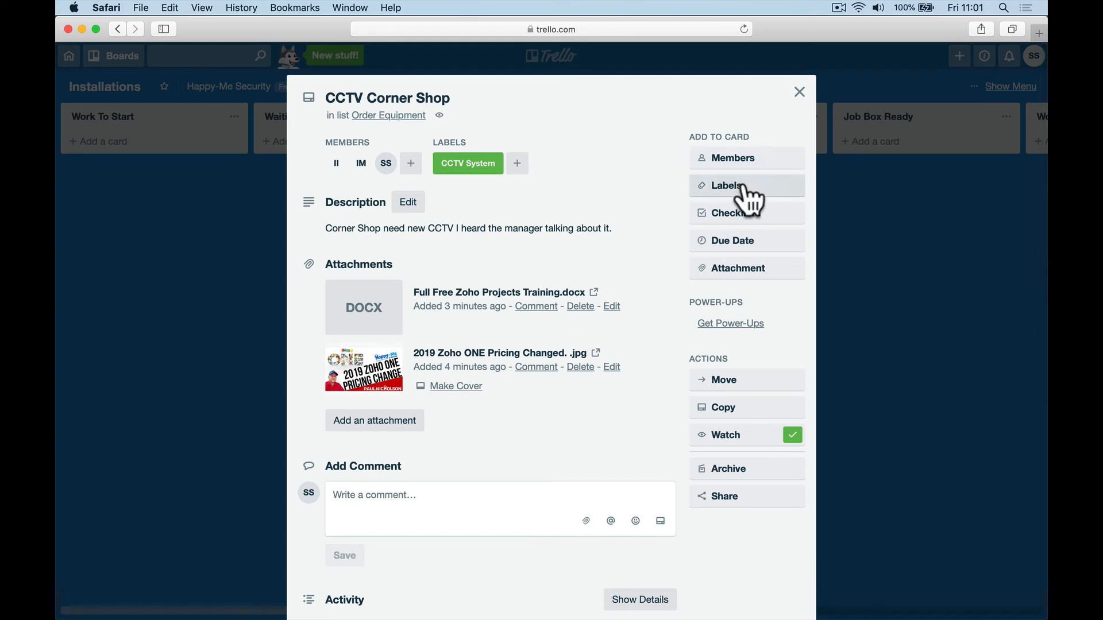
click(799, 92)
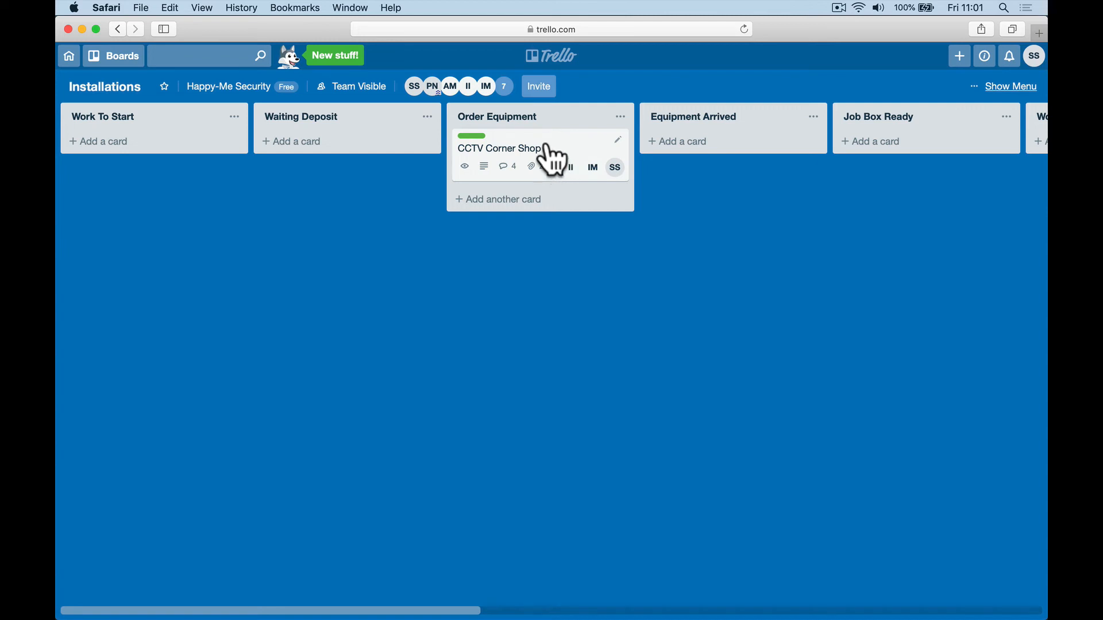
Step: Post an 'Equipment Ordered.' comment on the CCTV Corner Shop card, then drag it to Equipment Arrived
drag(556, 163, 532, 153)
click(532, 153)
click(389, 491)
text(Eqwu)
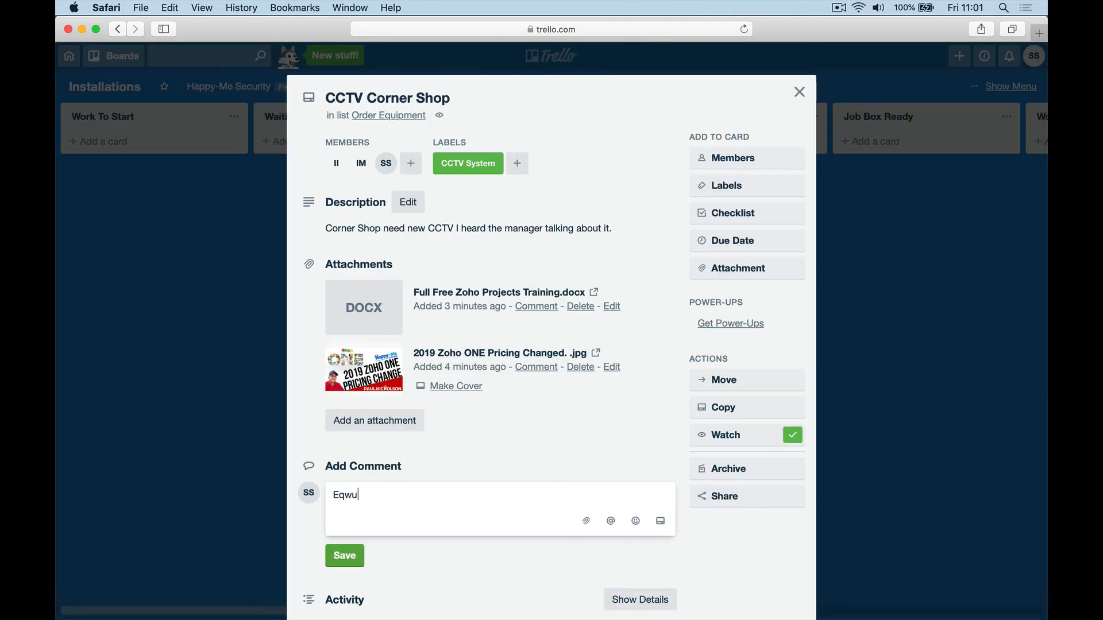
key(BackSpace)
key(BackSpace)
key(BackSpace)
text(uipment Ordered .)
click(345, 555)
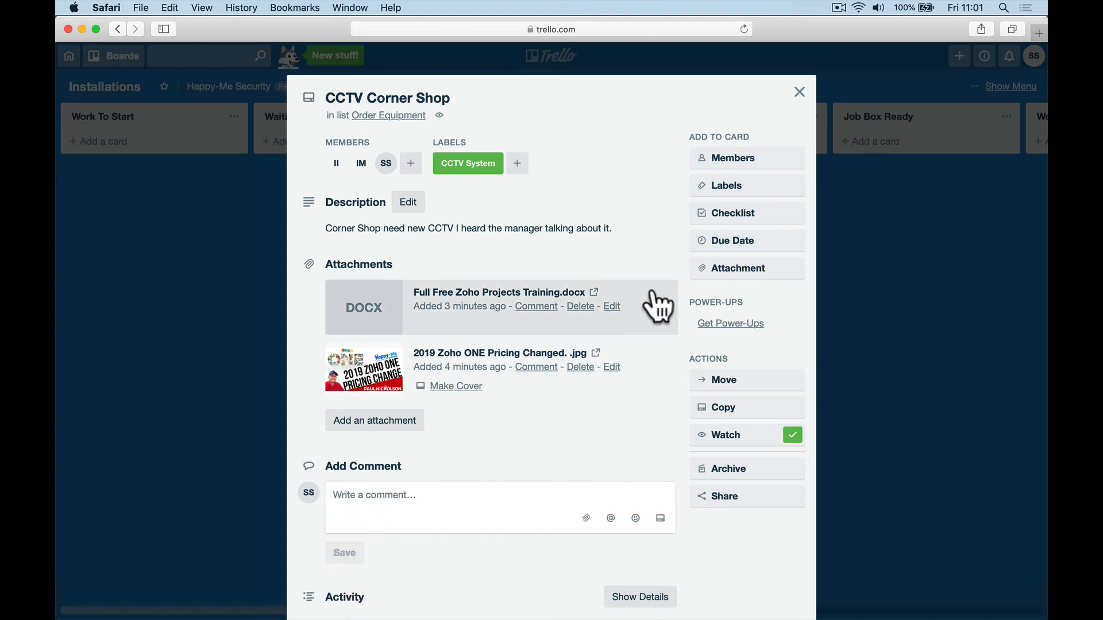
click(798, 93)
drag(540, 161, 692, 148)
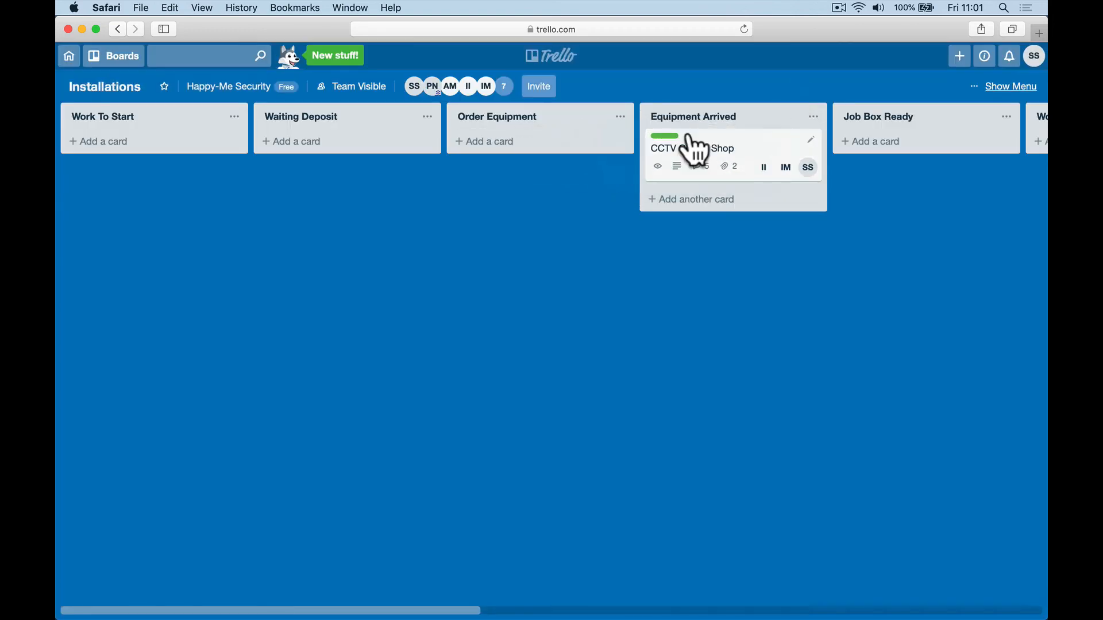
click(757, 165)
click(402, 495)
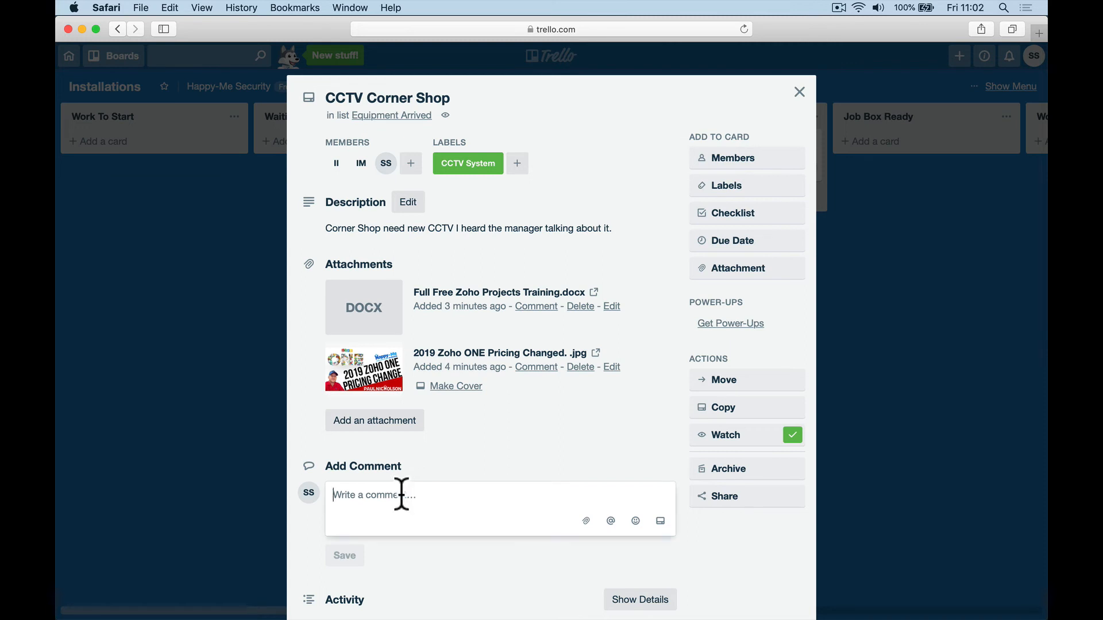
text(@Ian)
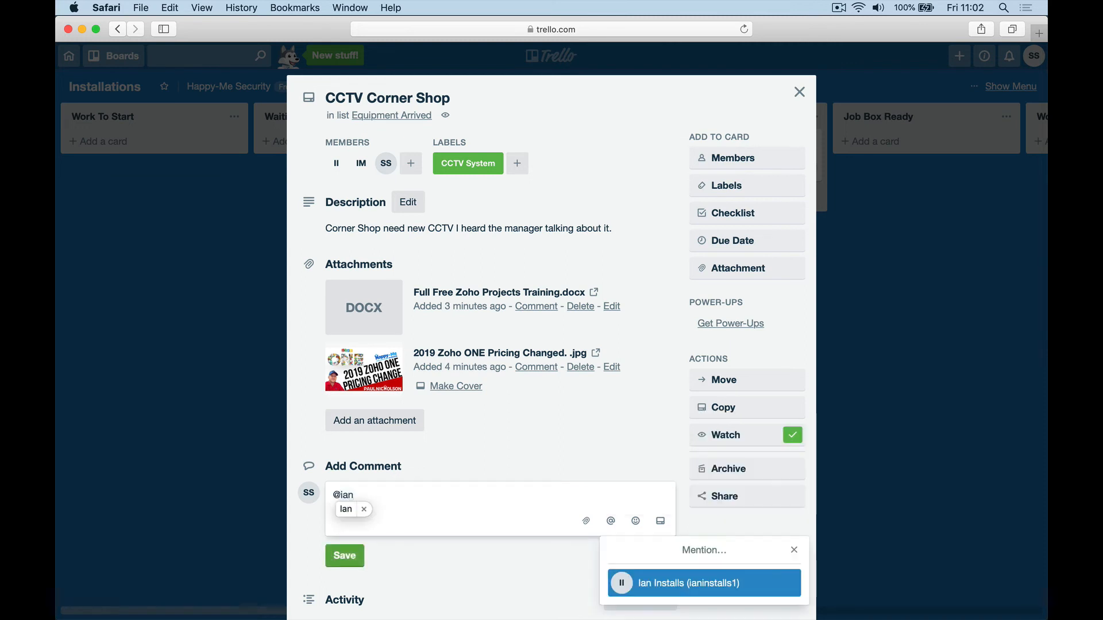
click(668, 585)
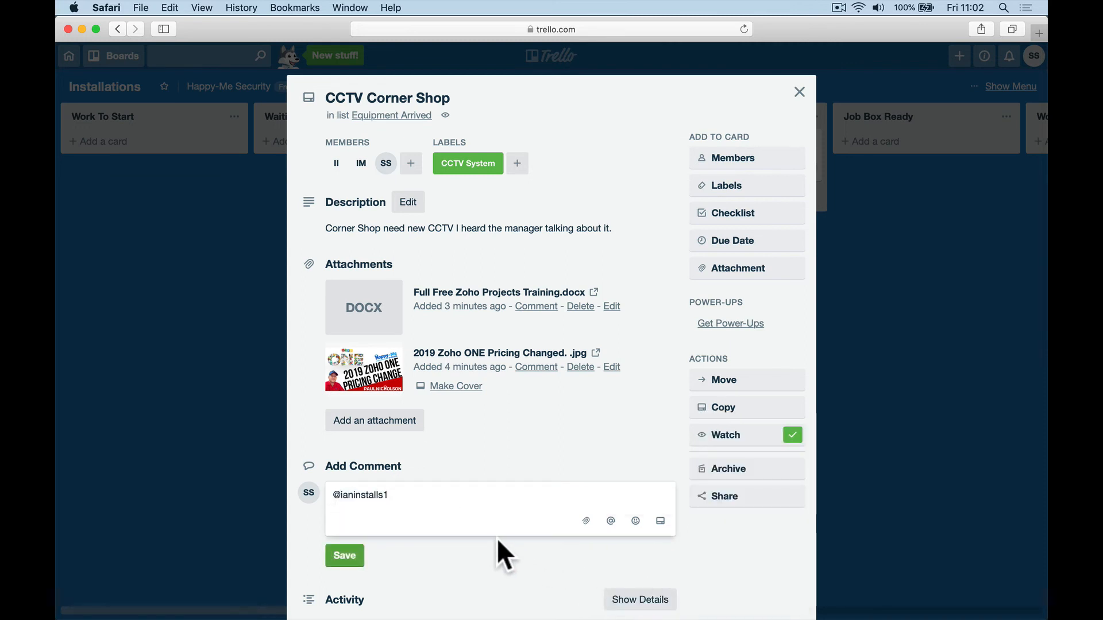
text(equip)
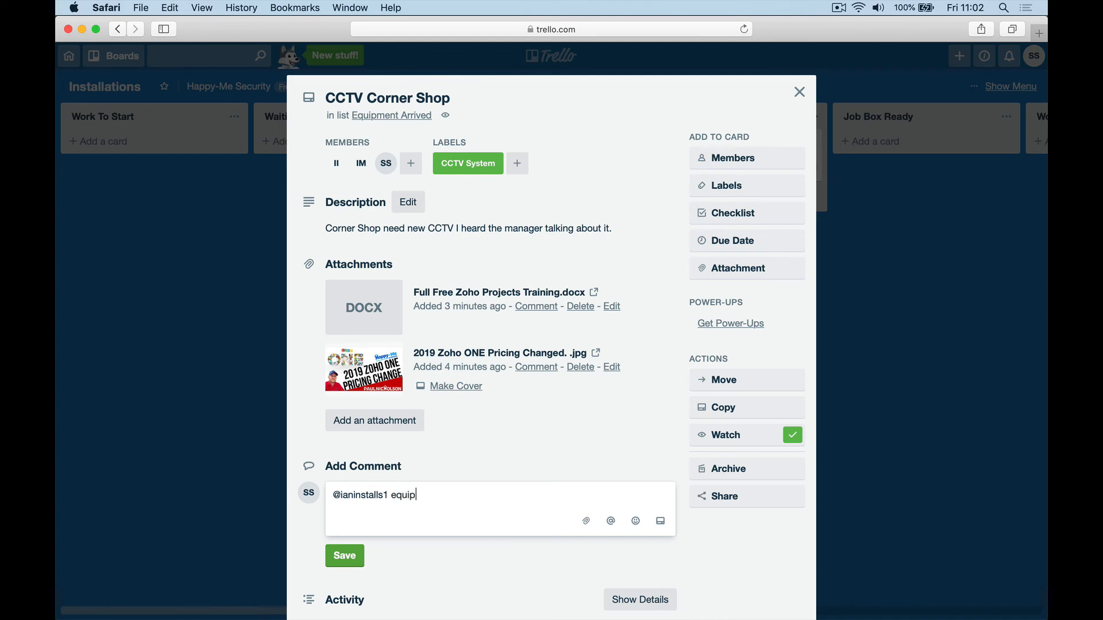
text(ment is here. Job box ready.)
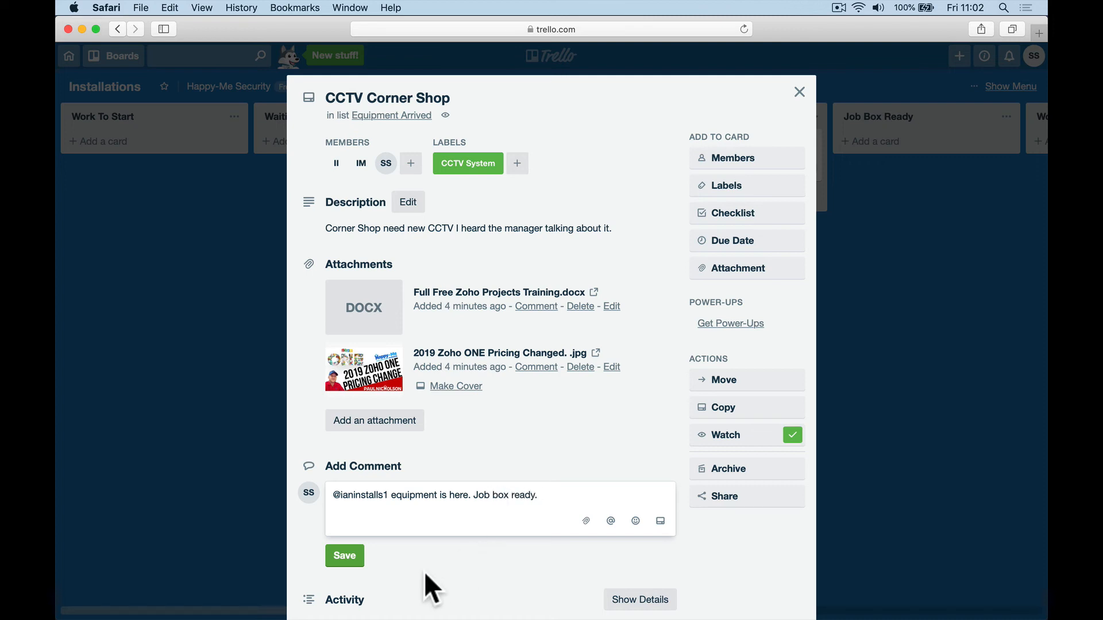
click(345, 556)
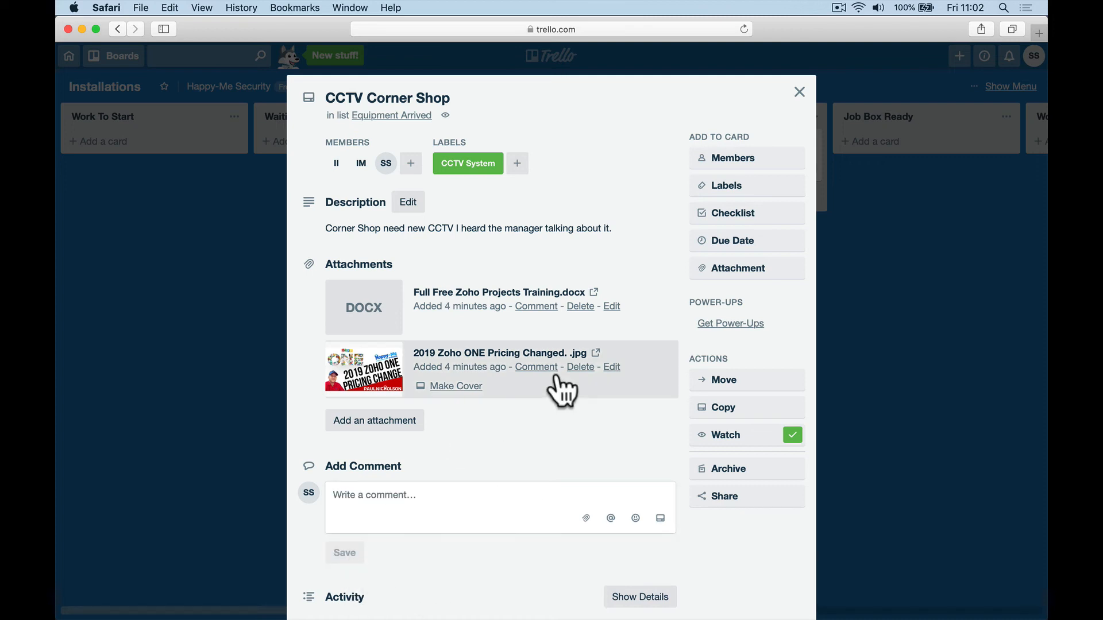
click(799, 94)
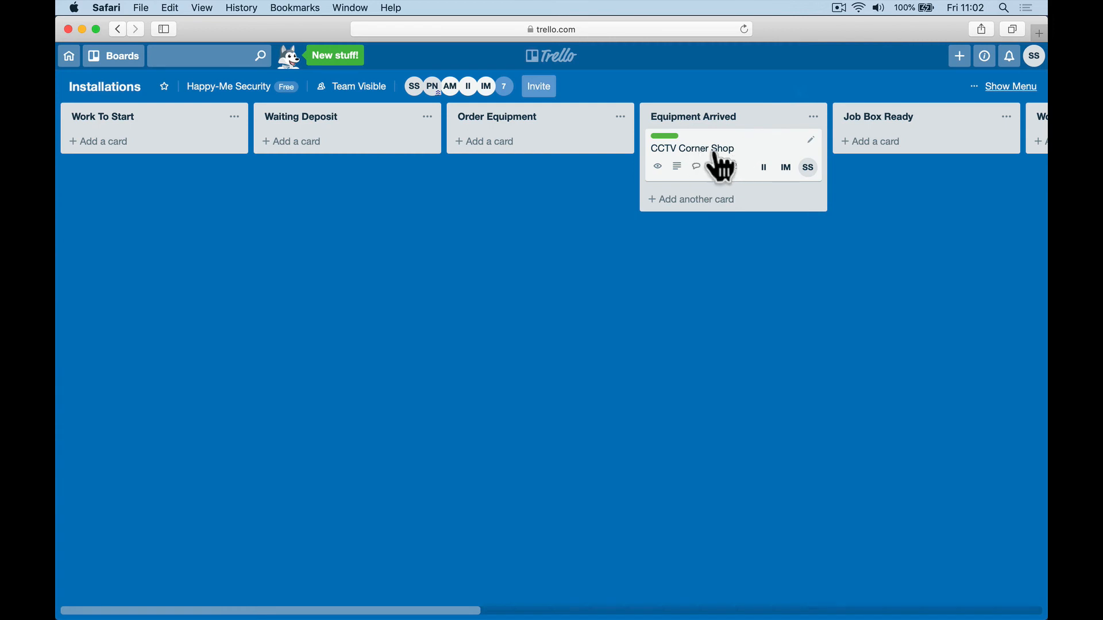
Step: Set the CCTV Corner Shop card's due date to 15 April
drag(718, 164, 826, 154)
scroll(632, 256, right, 3)
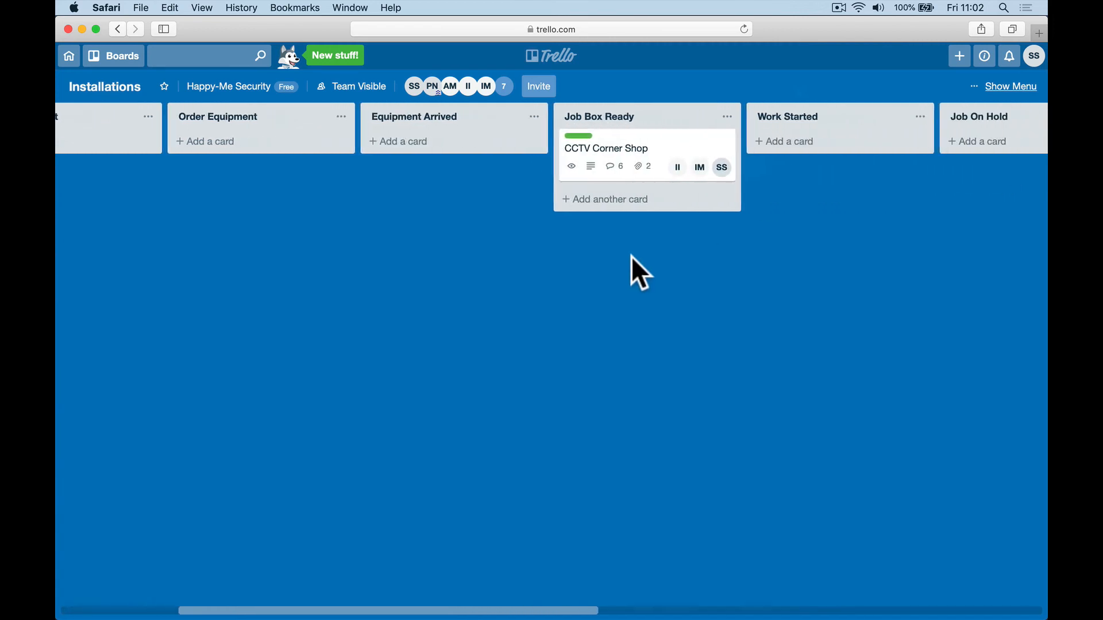
click(677, 164)
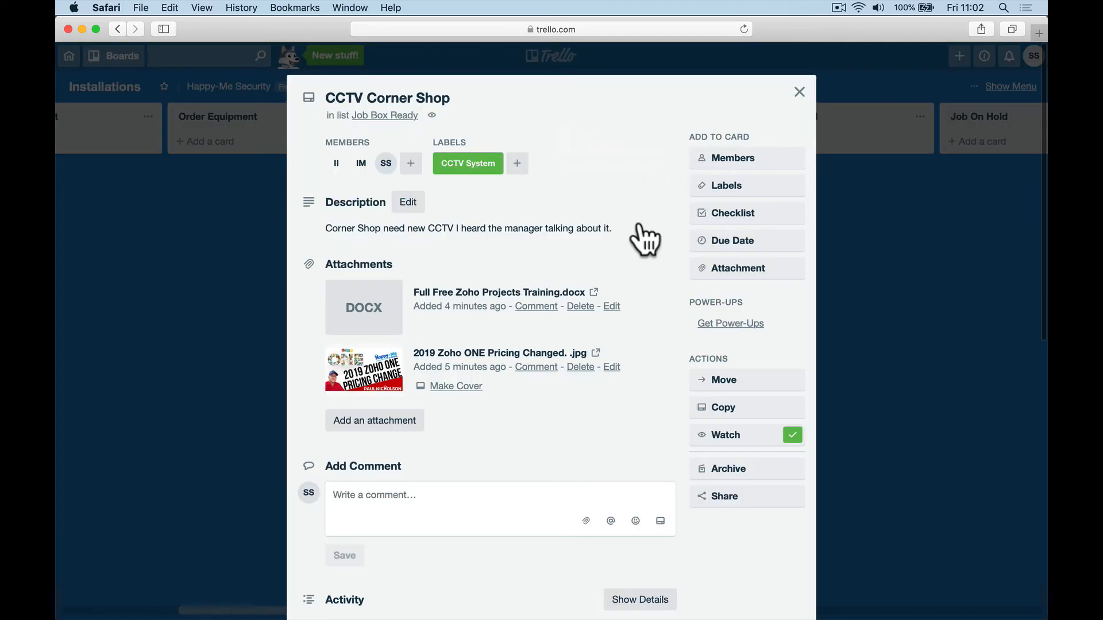
click(724, 247)
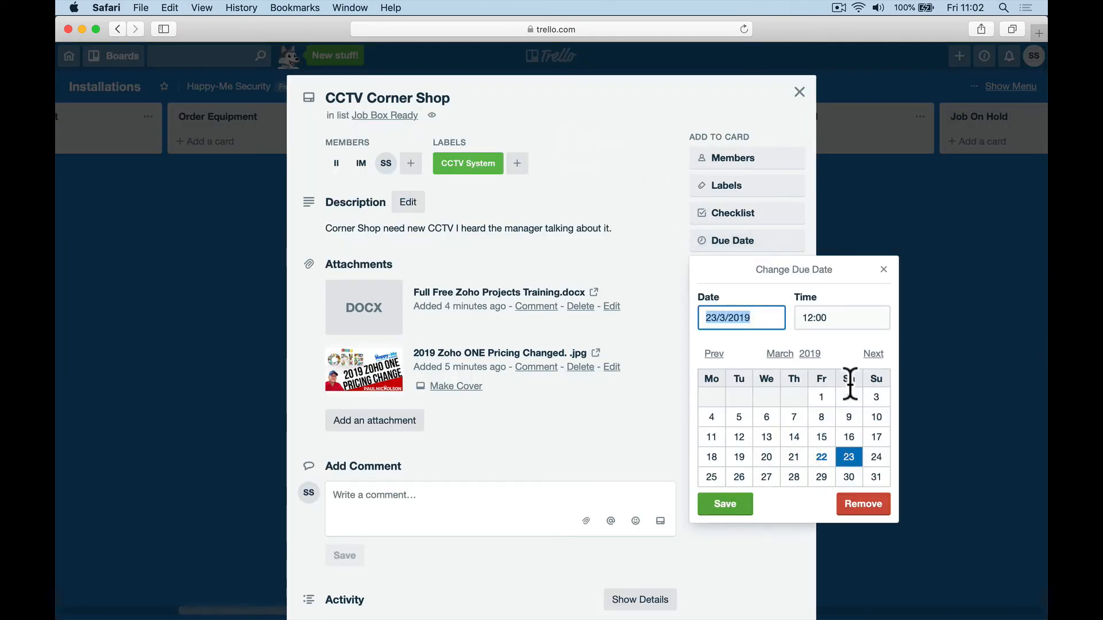
click(873, 353)
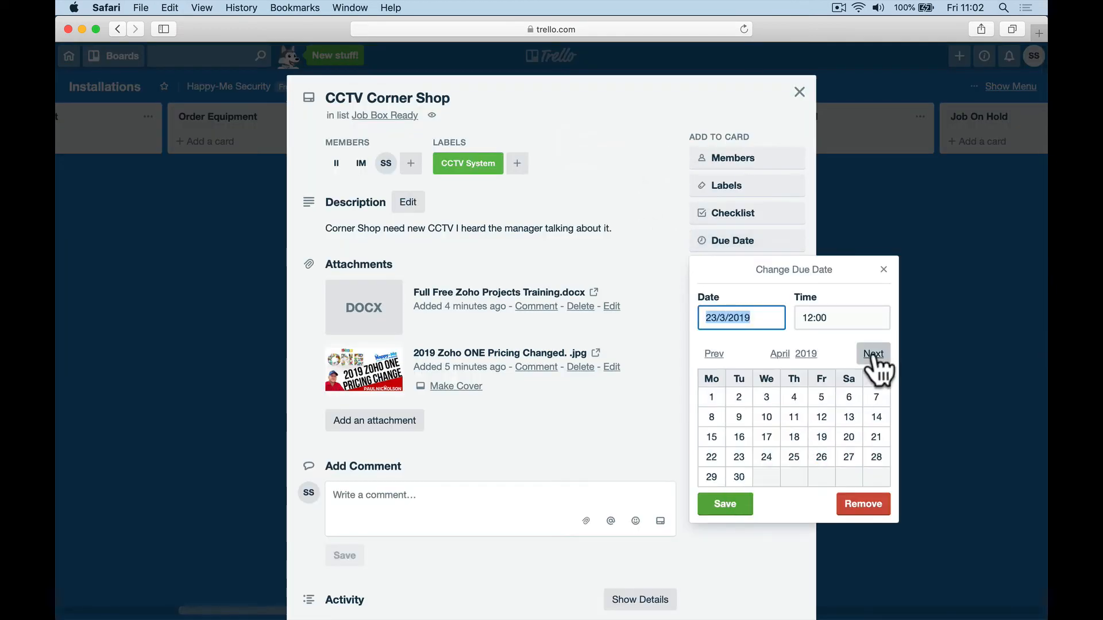
click(712, 438)
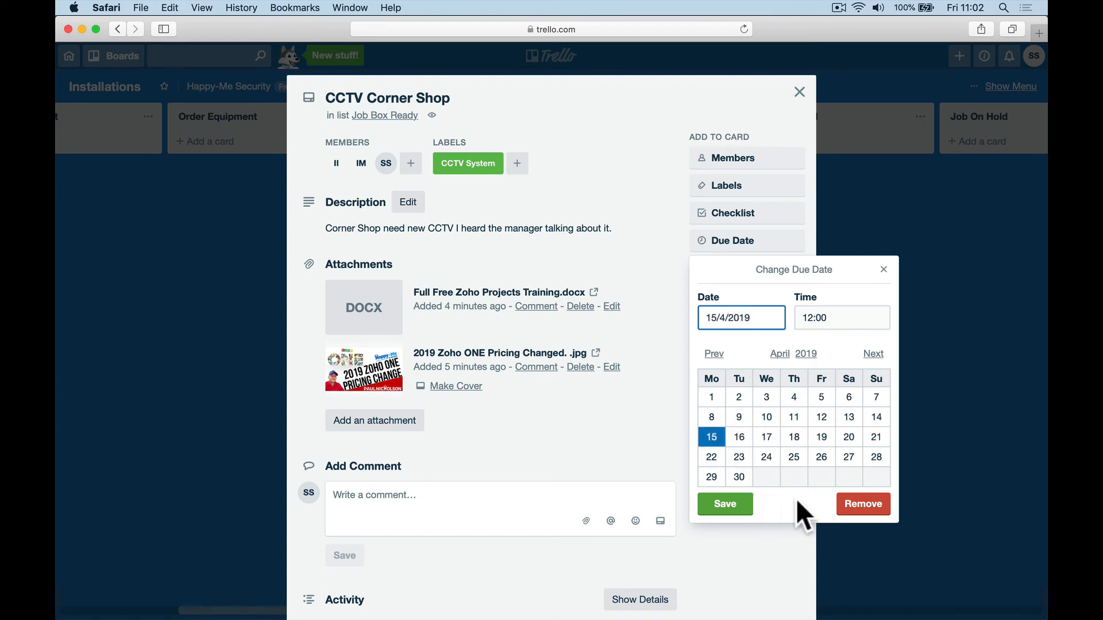
click(725, 504)
Step: Post the comment 'Job Ready. Booked 15th April. 1 day.' on the card
click(478, 512)
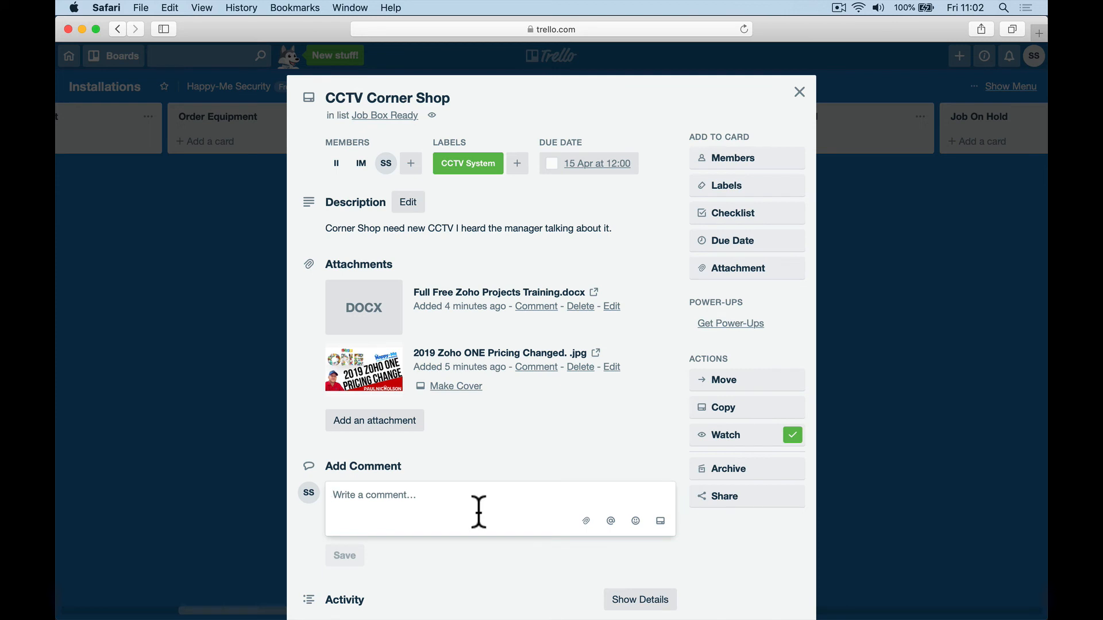
text(Job)
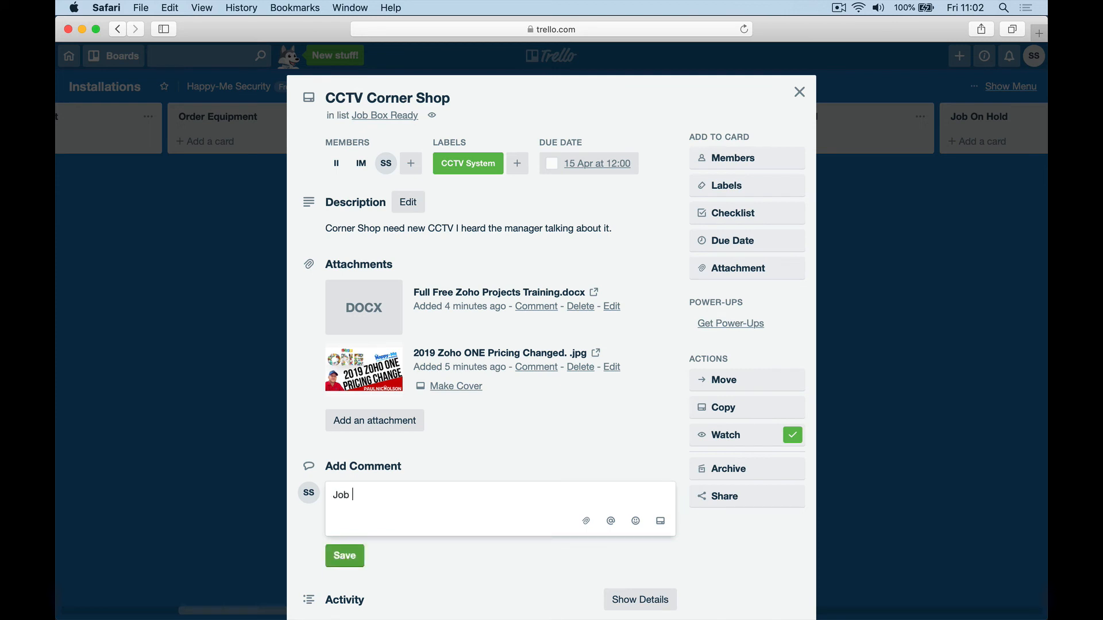
text( Ready)
text(. box)
key(BackSpace)
key(BackSpace)
text(Booked 15th april. )
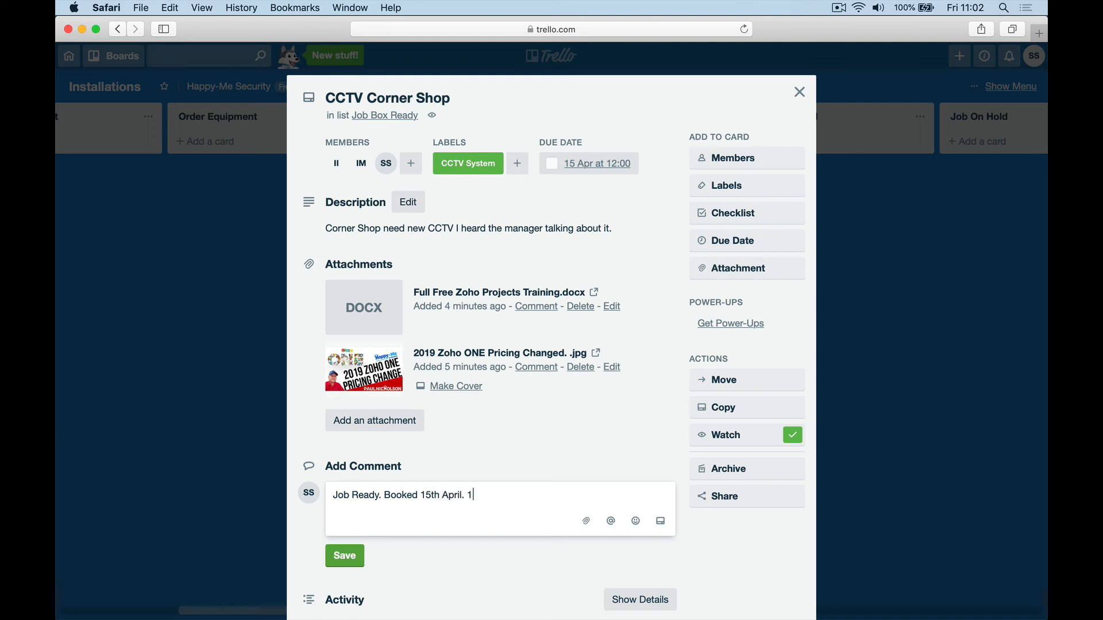
text(1 day.)
click(343, 556)
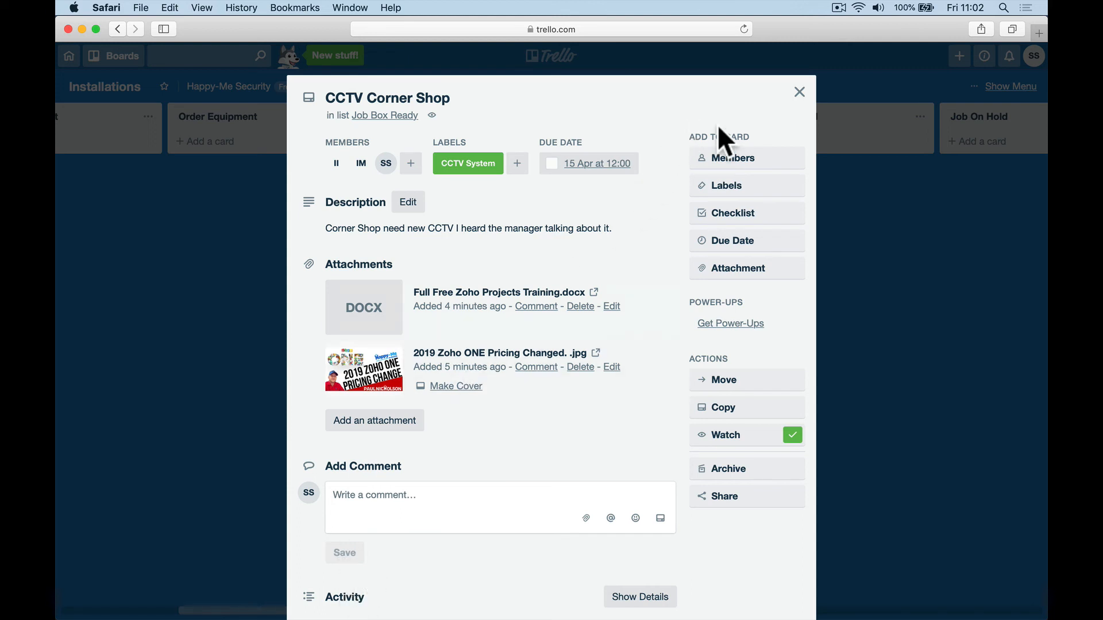
click(799, 93)
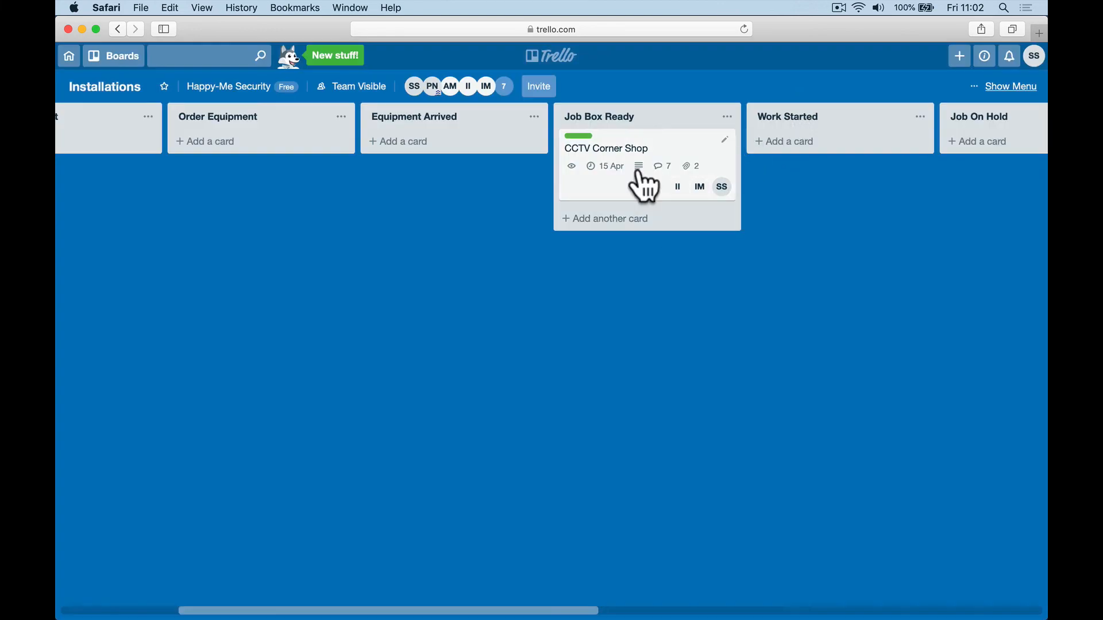
Step: Move the card into Work Started and assign both tech members to it
drag(631, 168, 788, 143)
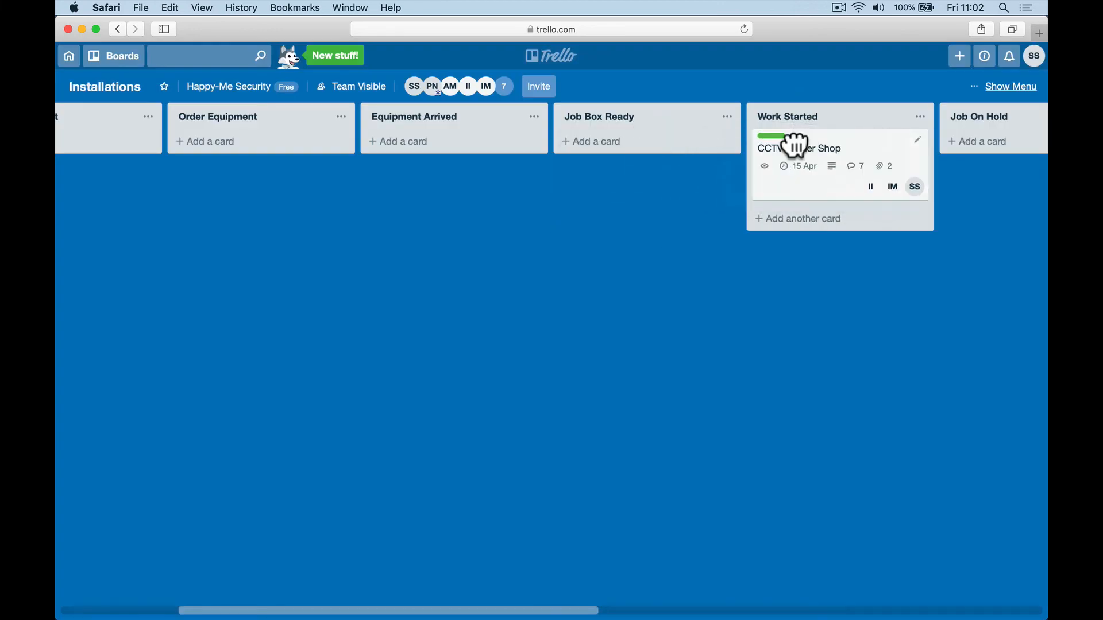
click(503, 88)
drag(588, 213, 807, 197)
drag(616, 213, 824, 202)
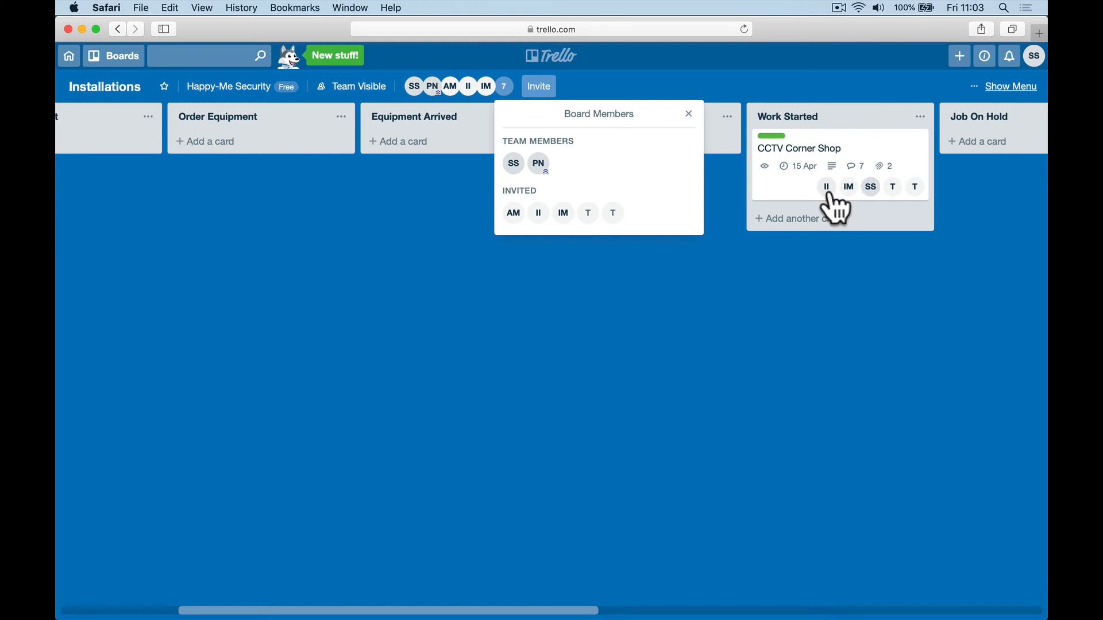
mouse_move(856, 207)
mouse_down()
mouse_move(755, 281)
mouse_move(856, 216)
mouse_move(844, 206)
mouse_up()
Step: Remove Inventory Manager from the card's members
click(838, 199)
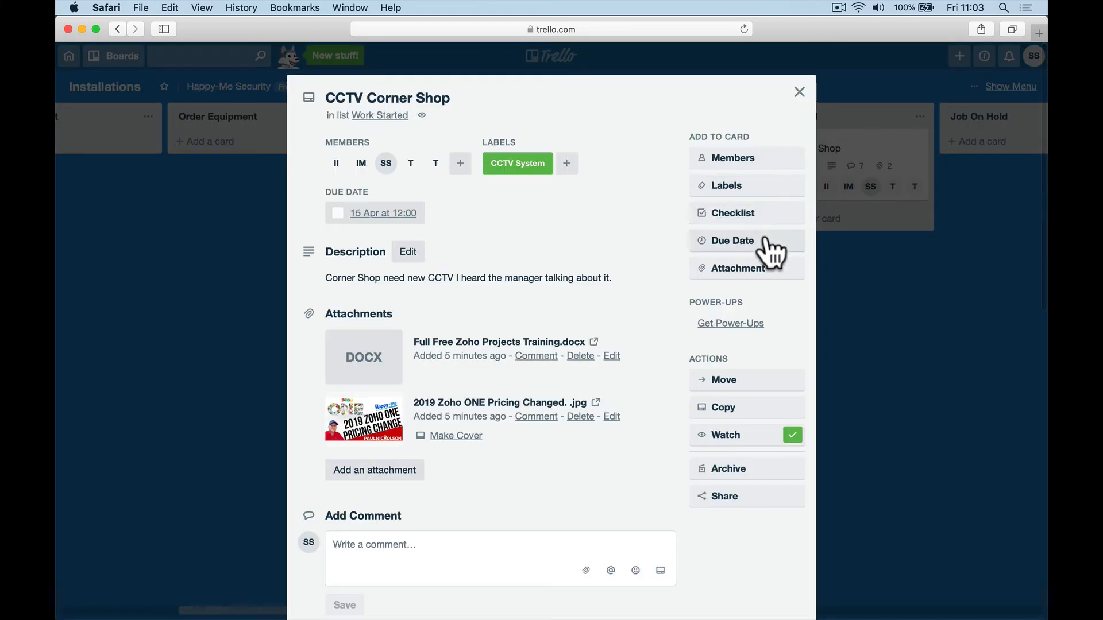
click(757, 161)
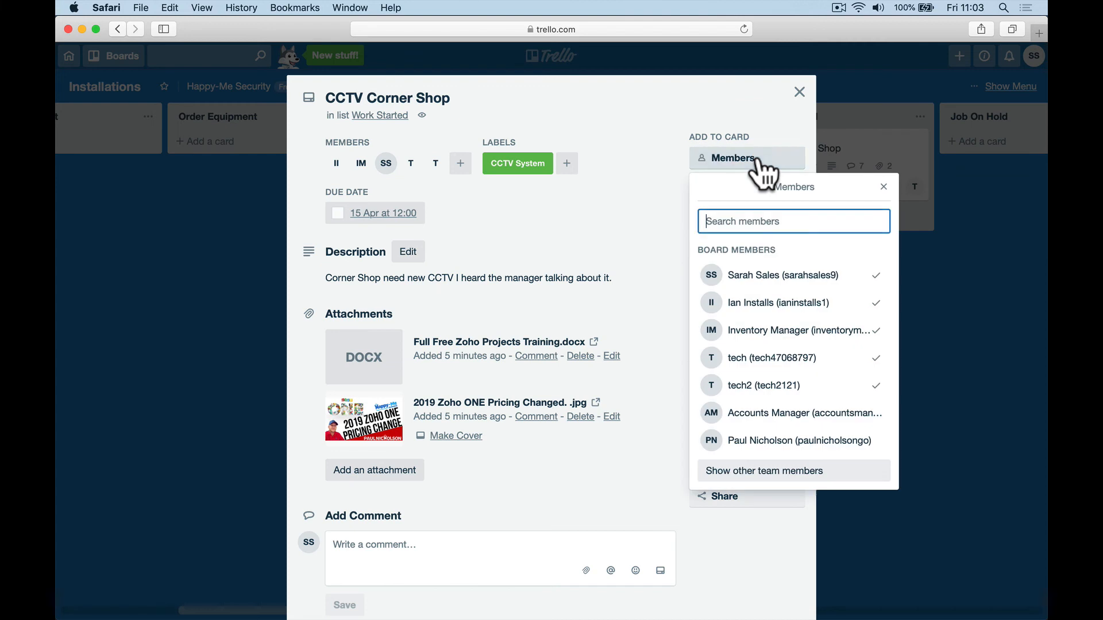
click(795, 331)
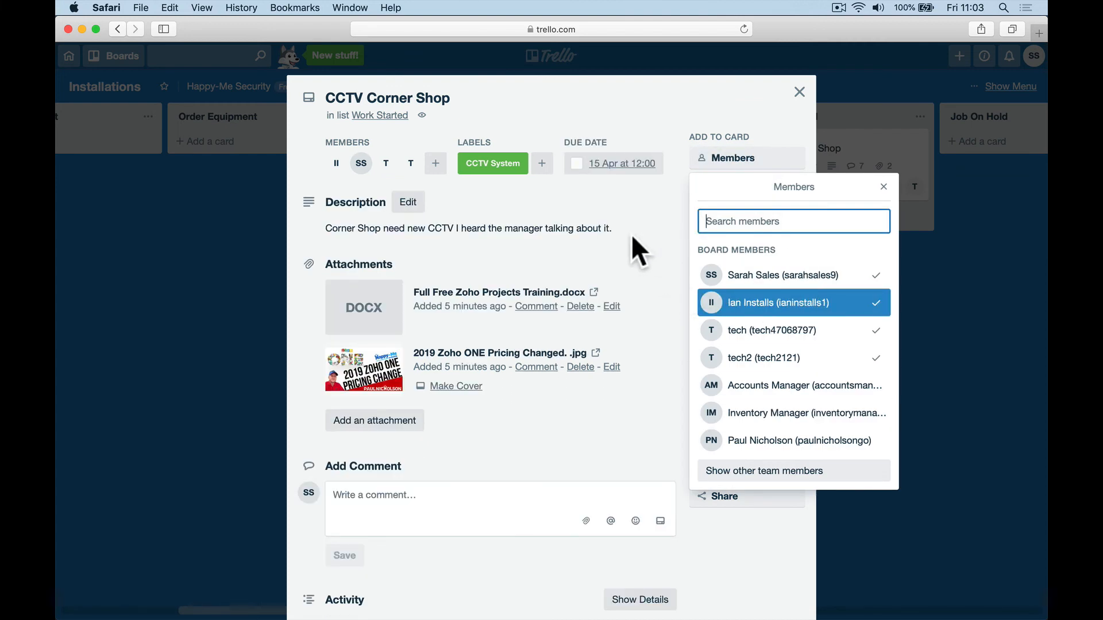
click(950, 290)
click(812, 182)
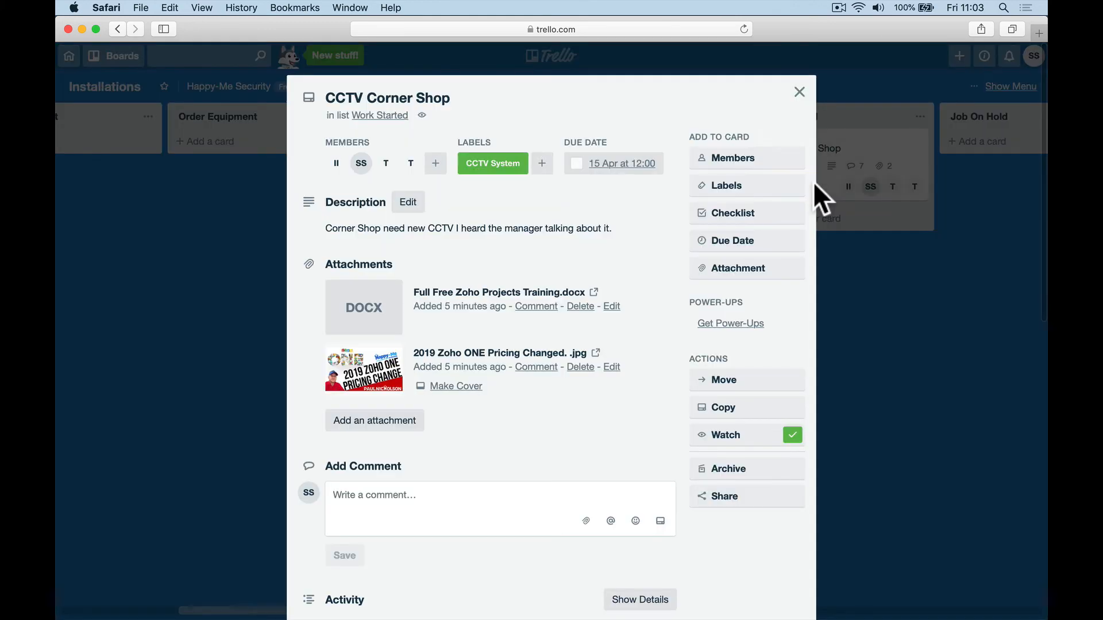
Step: Comment 'Job all good we will be finished tomorrow' and move the card into Job On Hold
click(399, 497)
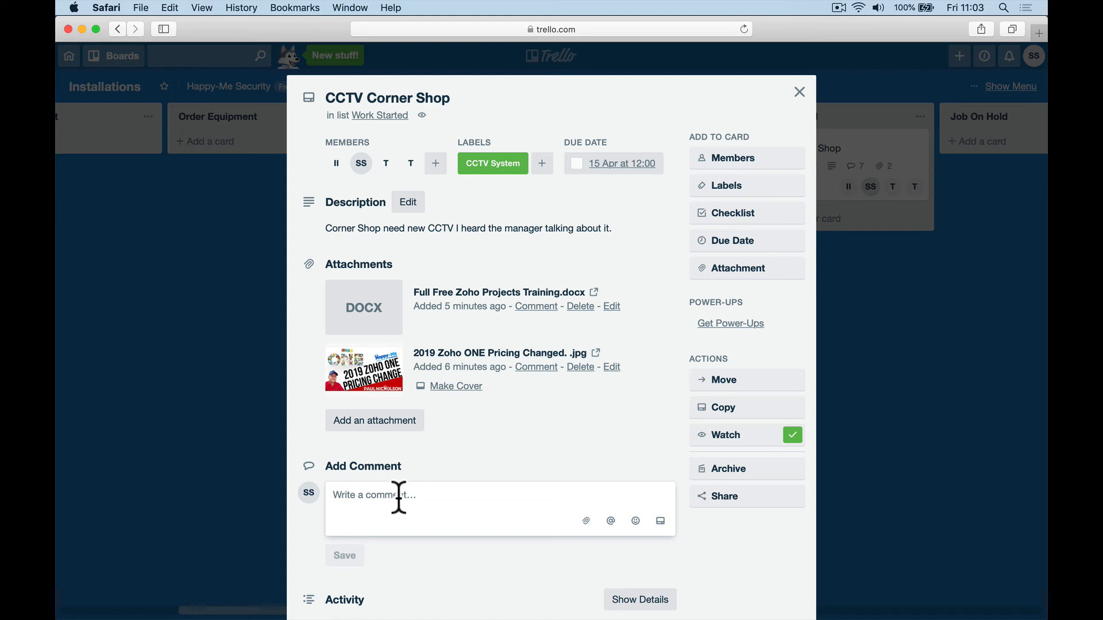
text(J)
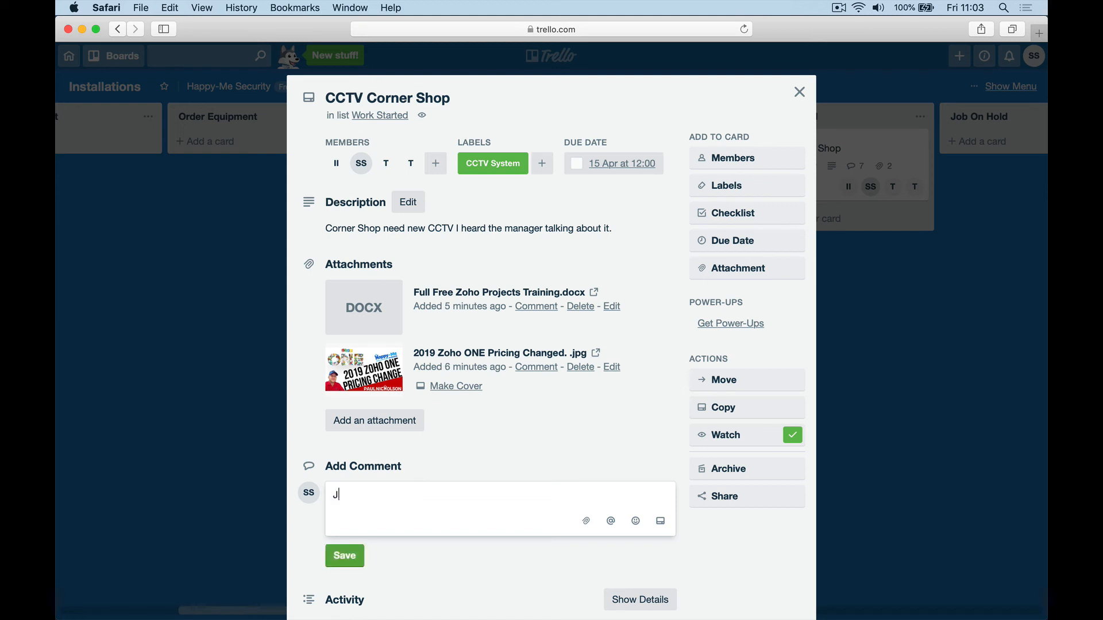
text(b all good we will be fininshed )
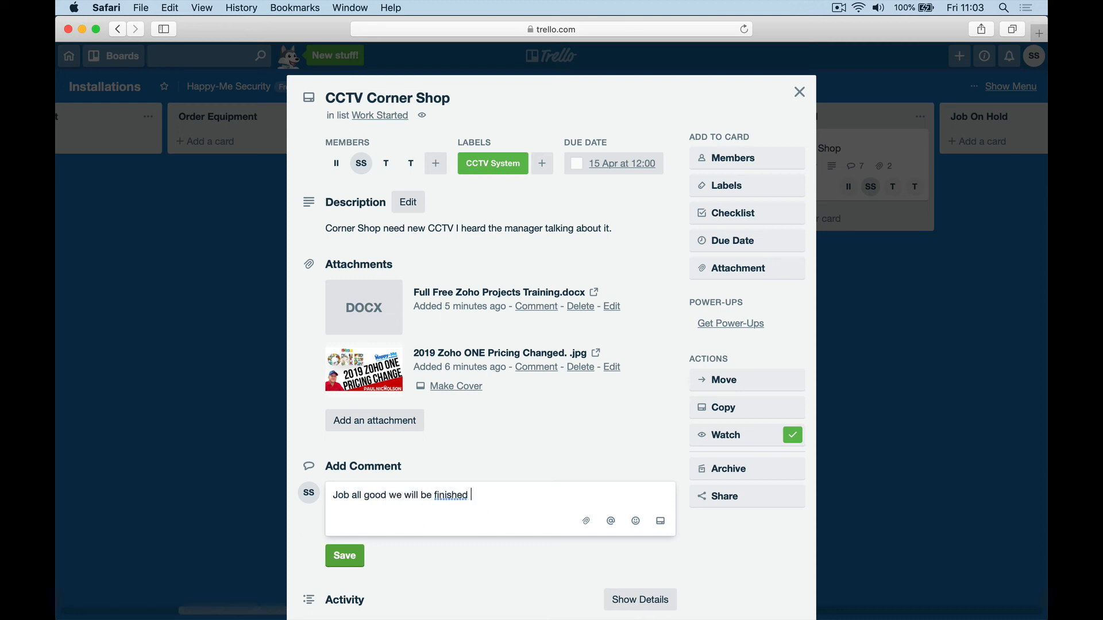
text(tomorrow.)
click(344, 555)
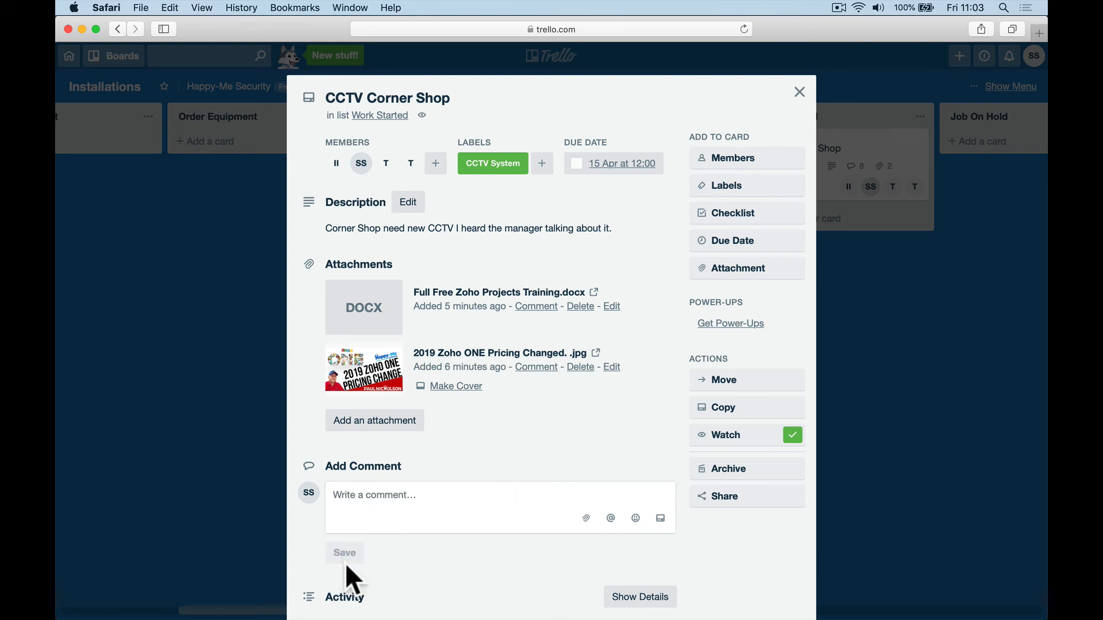
click(799, 93)
scroll(784, 239, right, 5)
drag(472, 153, 615, 155)
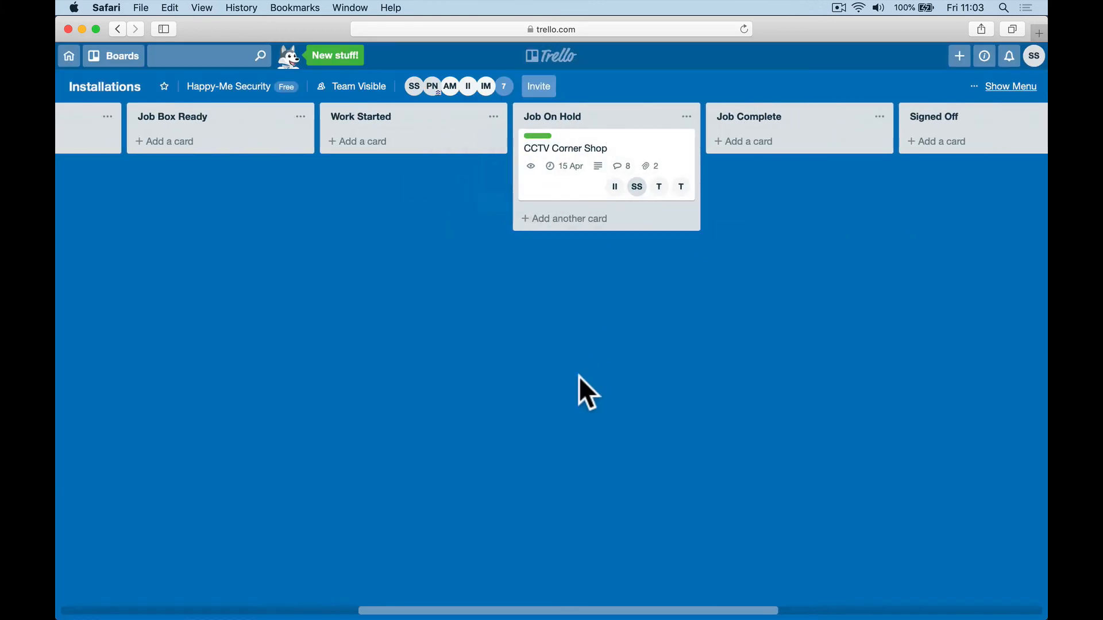
Step: Post a comment that the job is waiting for the DVR, all cameras completed
click(593, 145)
click(451, 492)
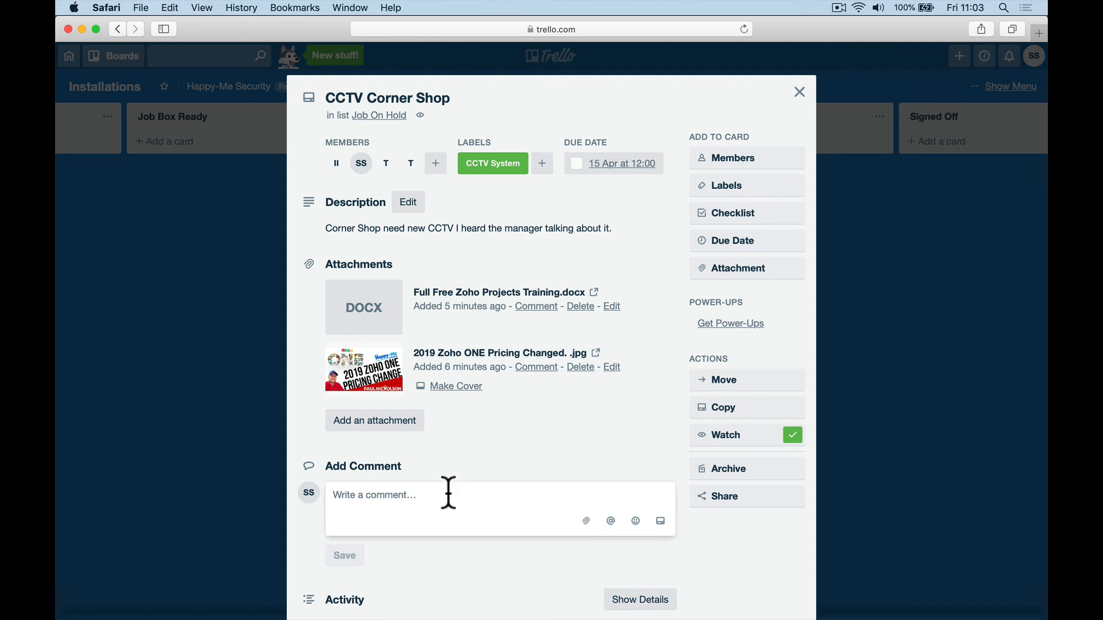
text(Waiting )
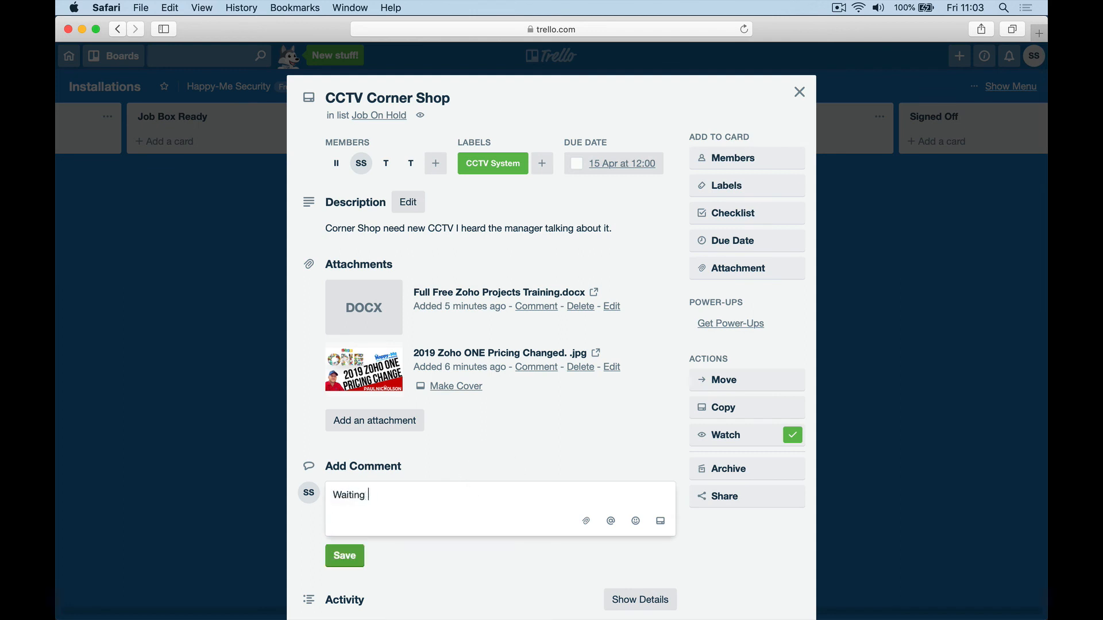
text(for DVR all cameras completed. )
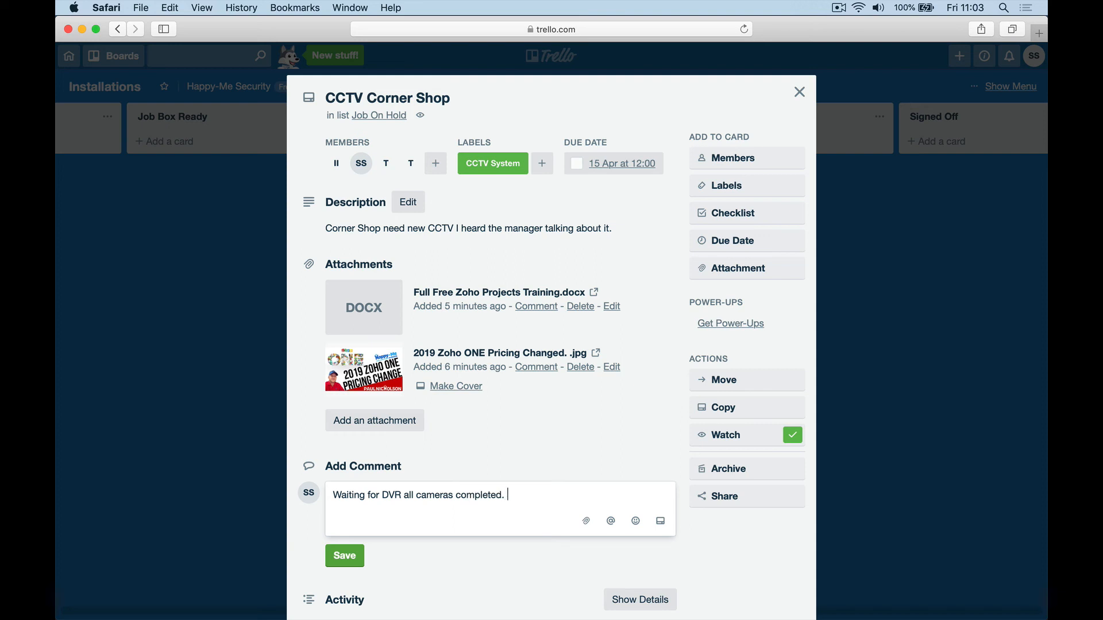
text(1 hour to finish.)
click(349, 558)
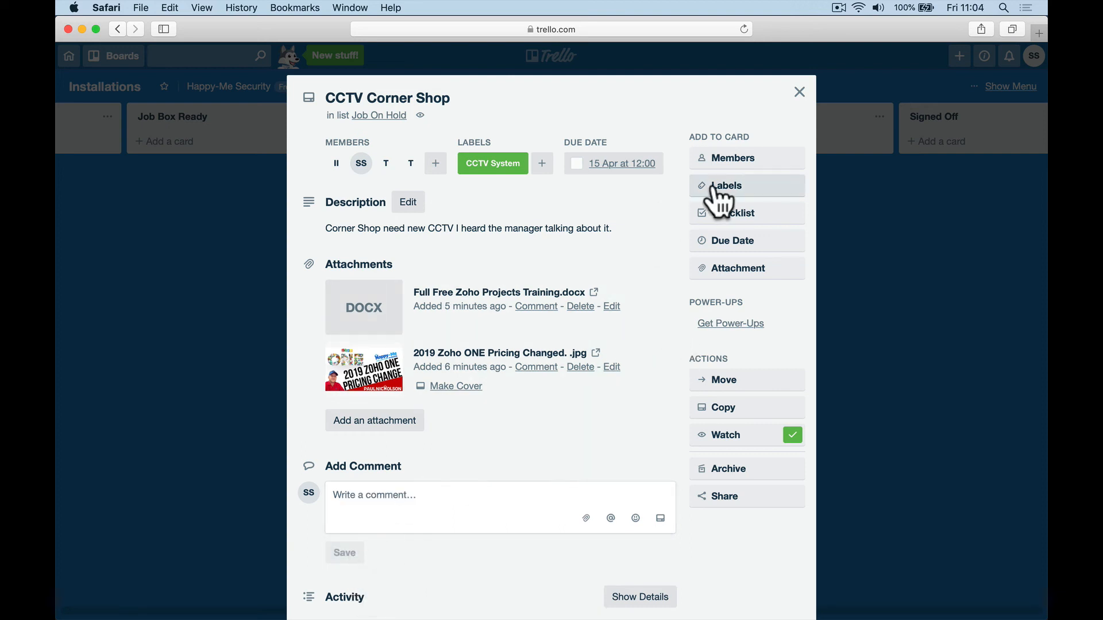
click(736, 159)
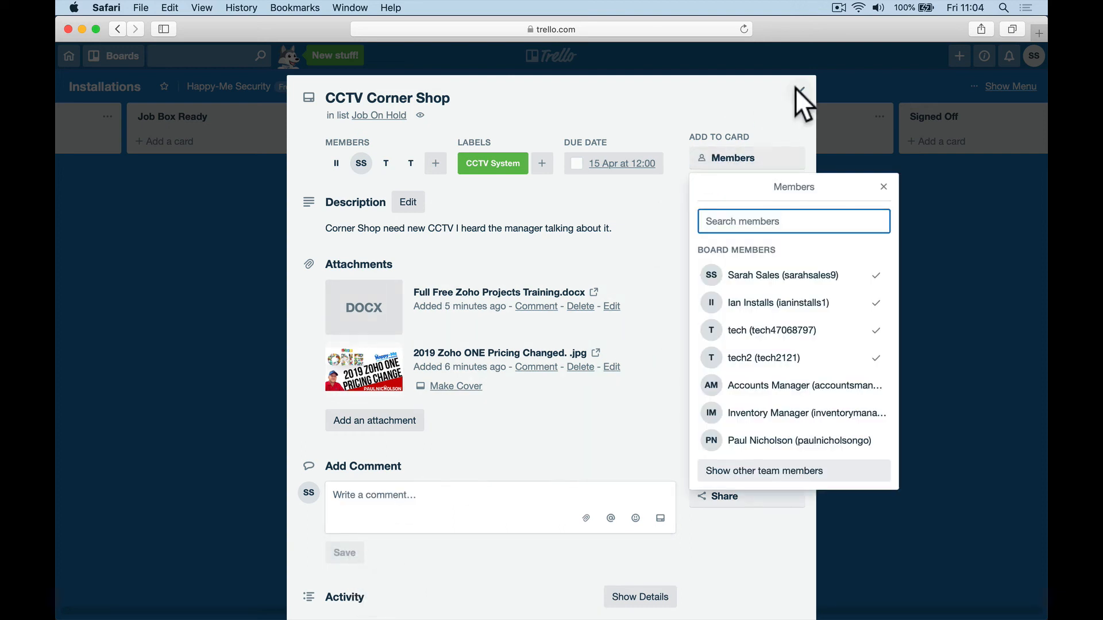
click(799, 93)
Step: Post a comment mentioning Inventory Manager: 'let me know when that camera is here.'
click(538, 180)
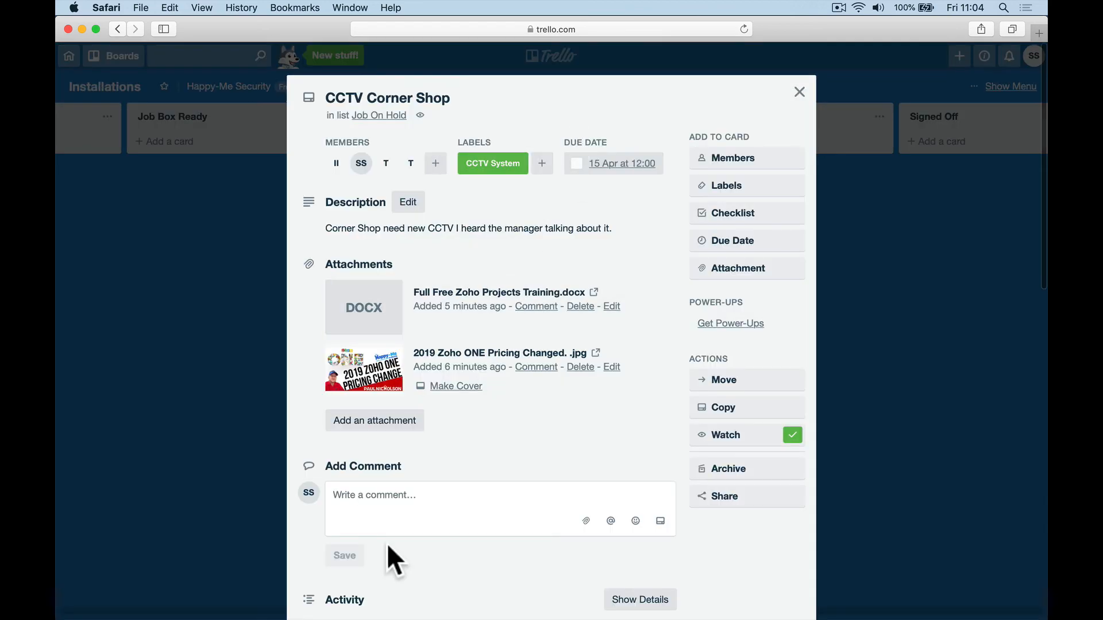
click(378, 500)
text(@inve)
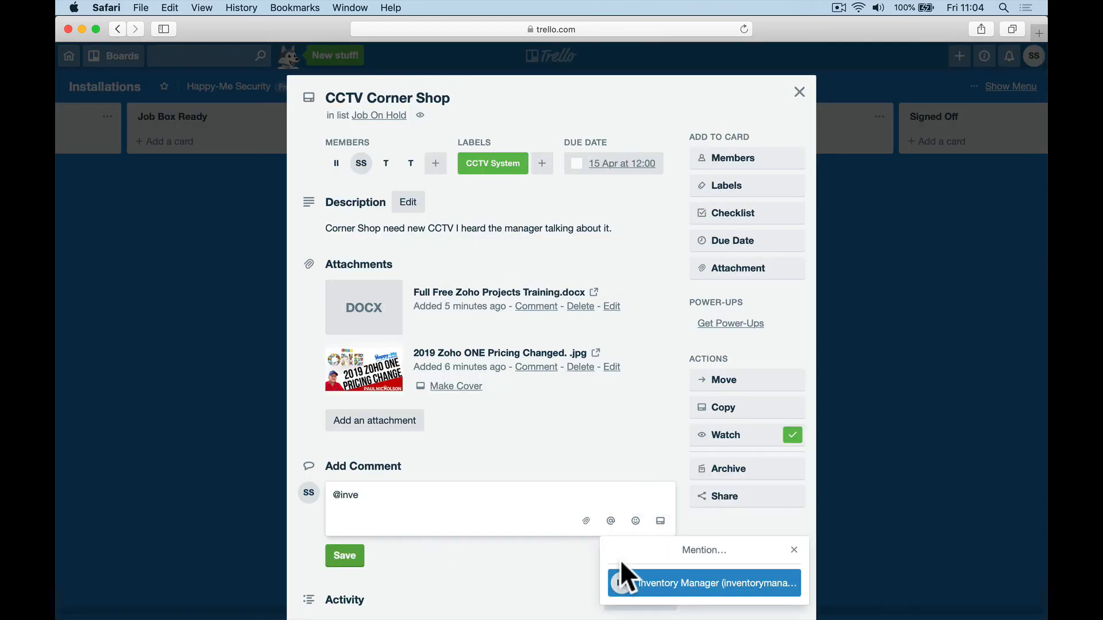
click(623, 577)
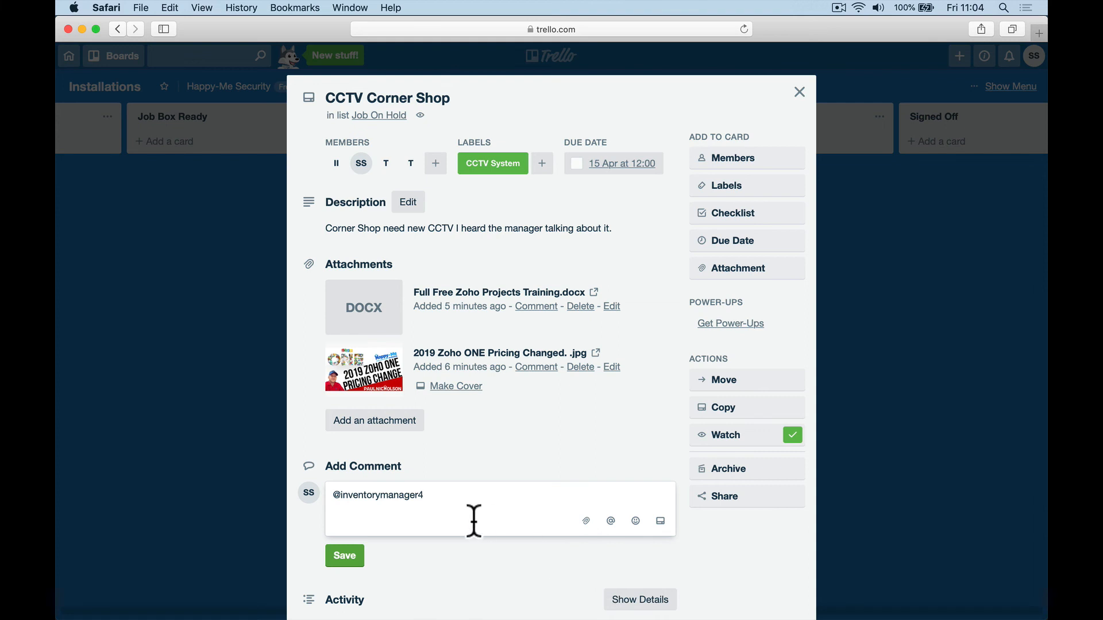
text(let me know when that camer)
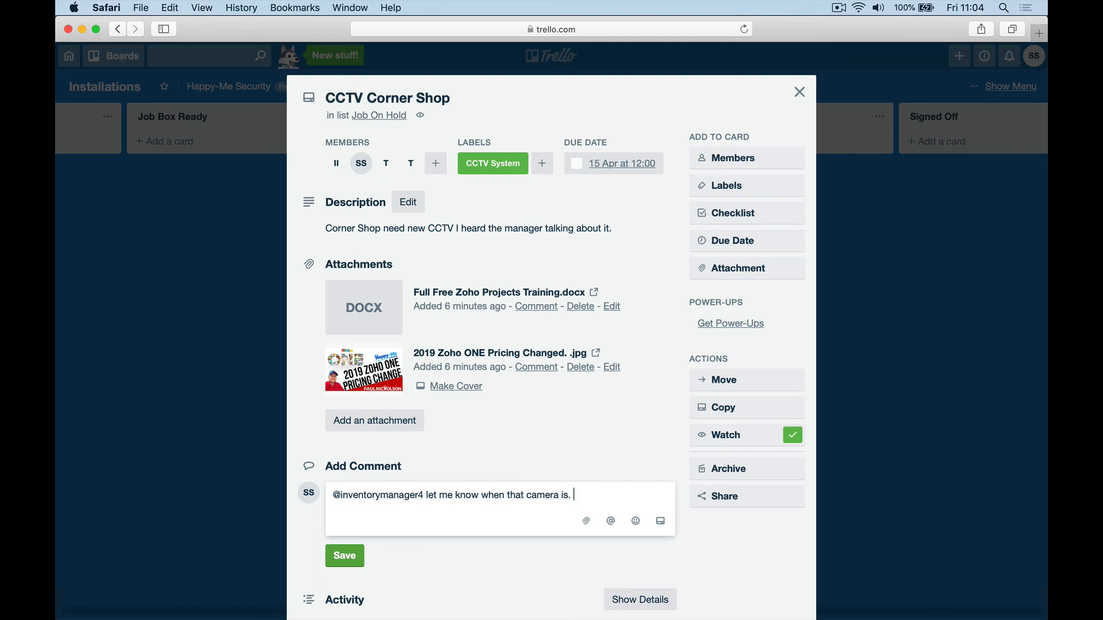
text(a is here.)
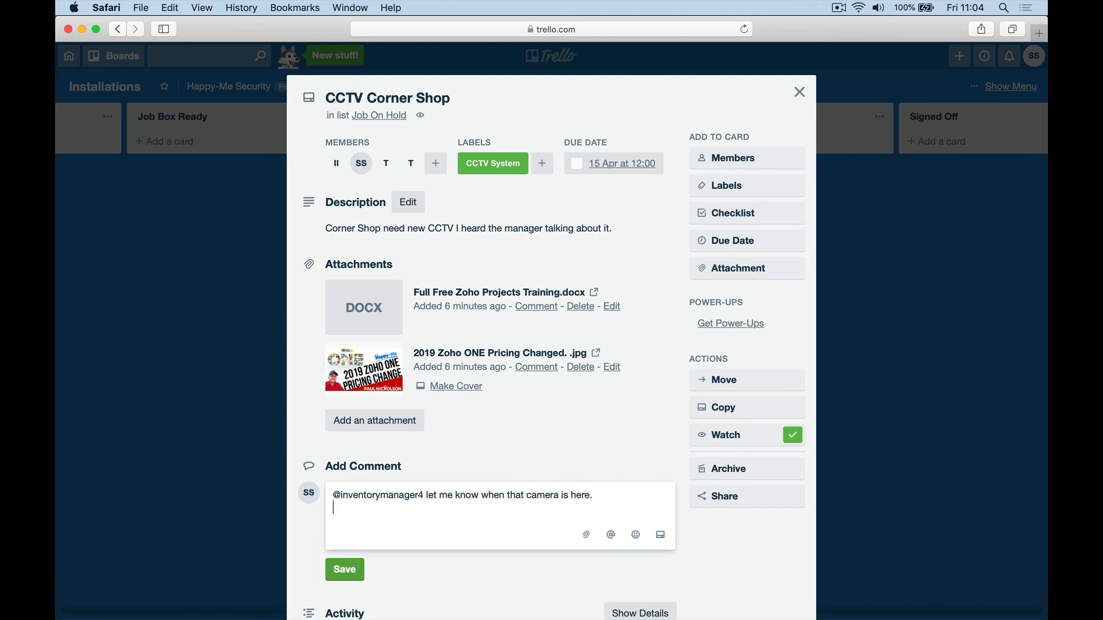
click(359, 560)
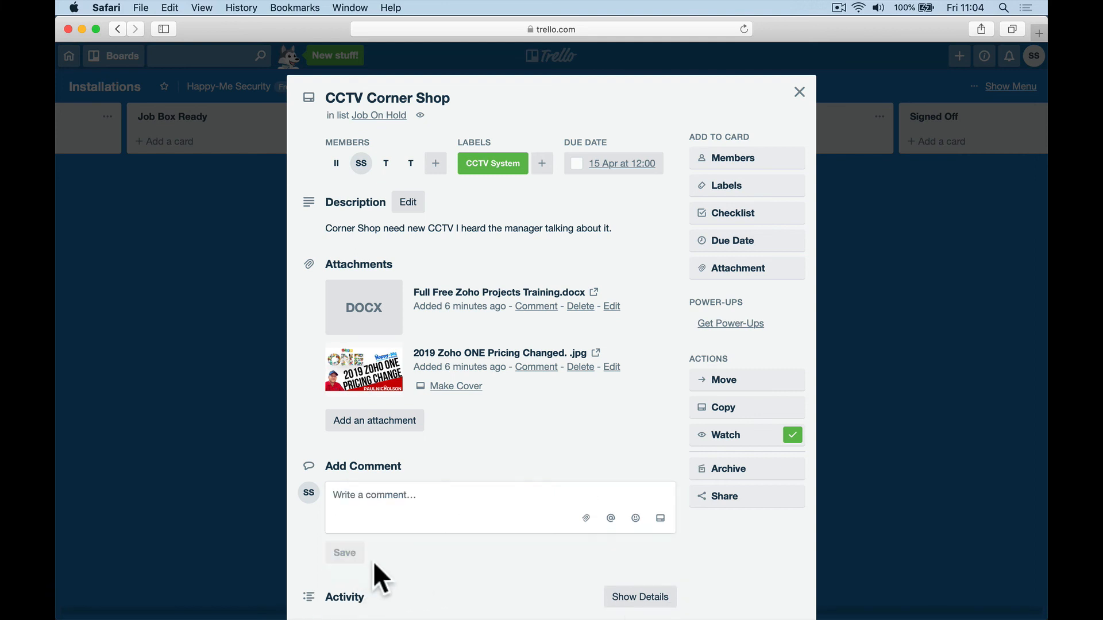
Step: Move the card through Job Complete and Signed Off into Invoice Sent
click(799, 92)
drag(646, 172, 854, 178)
scroll(714, 194, right, 5)
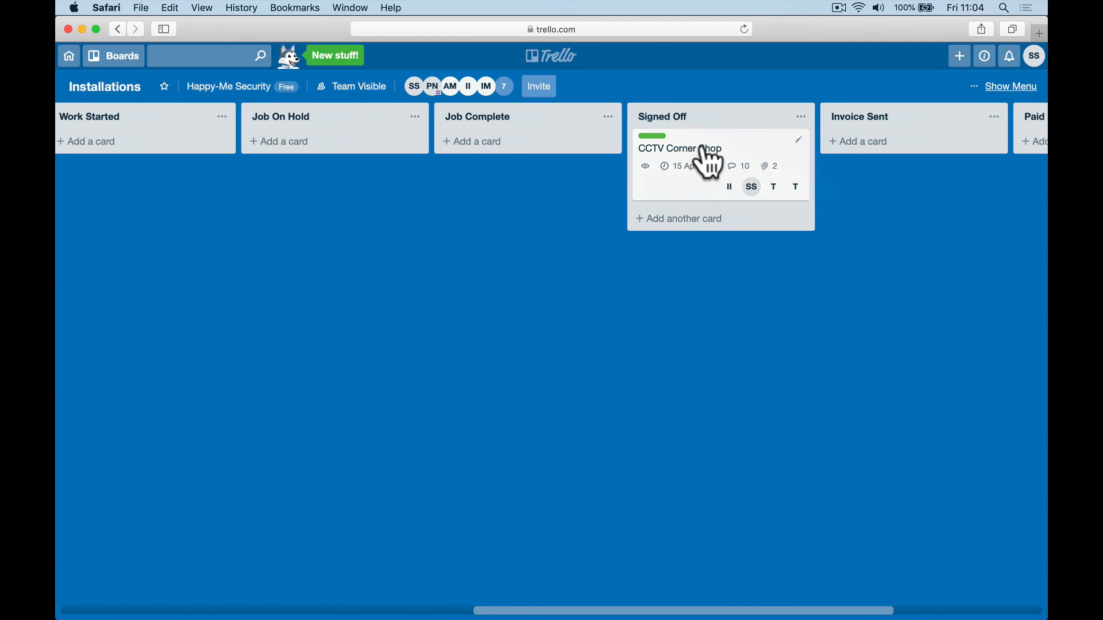
drag(706, 153, 826, 153)
scroll(649, 206, right, 6)
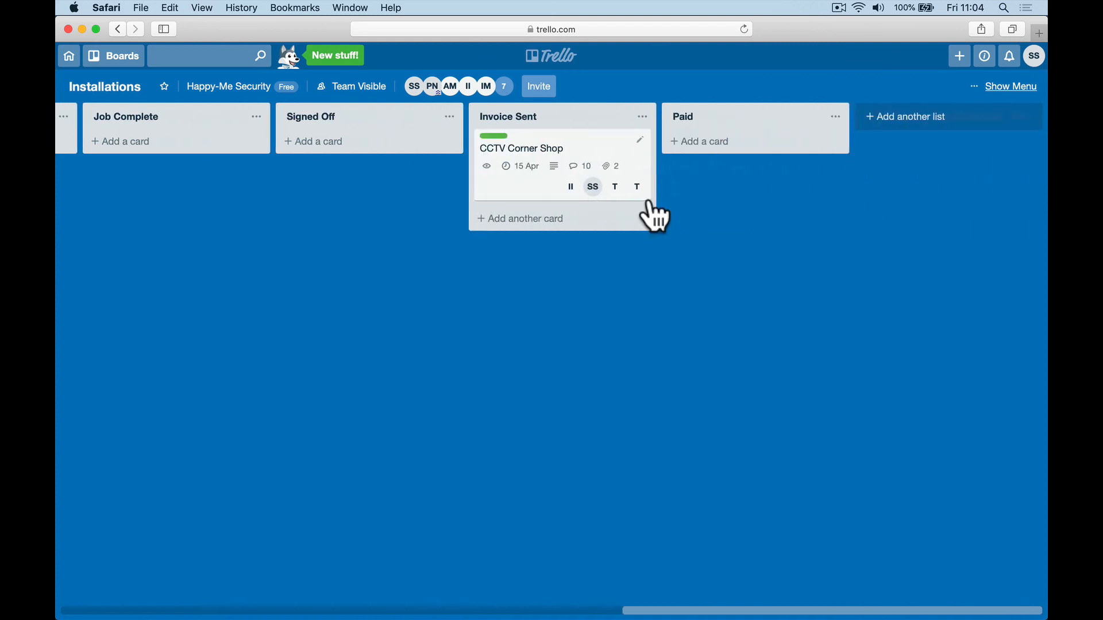
Step: Post the comment 'Yep all invoices sent.' on the card
click(516, 190)
click(396, 539)
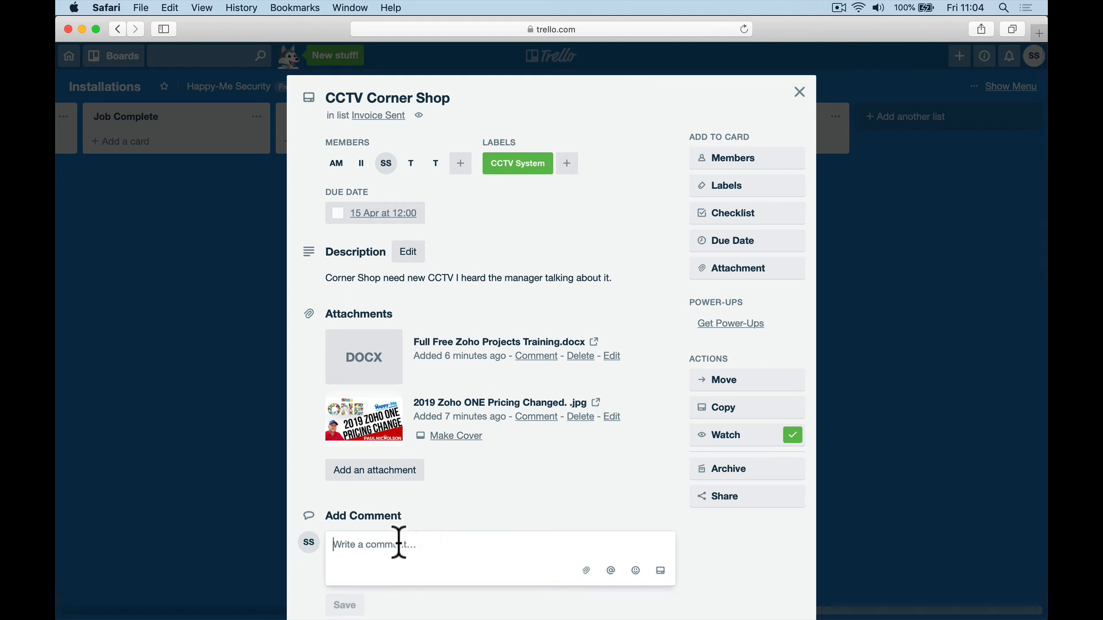
text(Yep a)
text(lam)
key(BackSpace)
key(BackSpace)
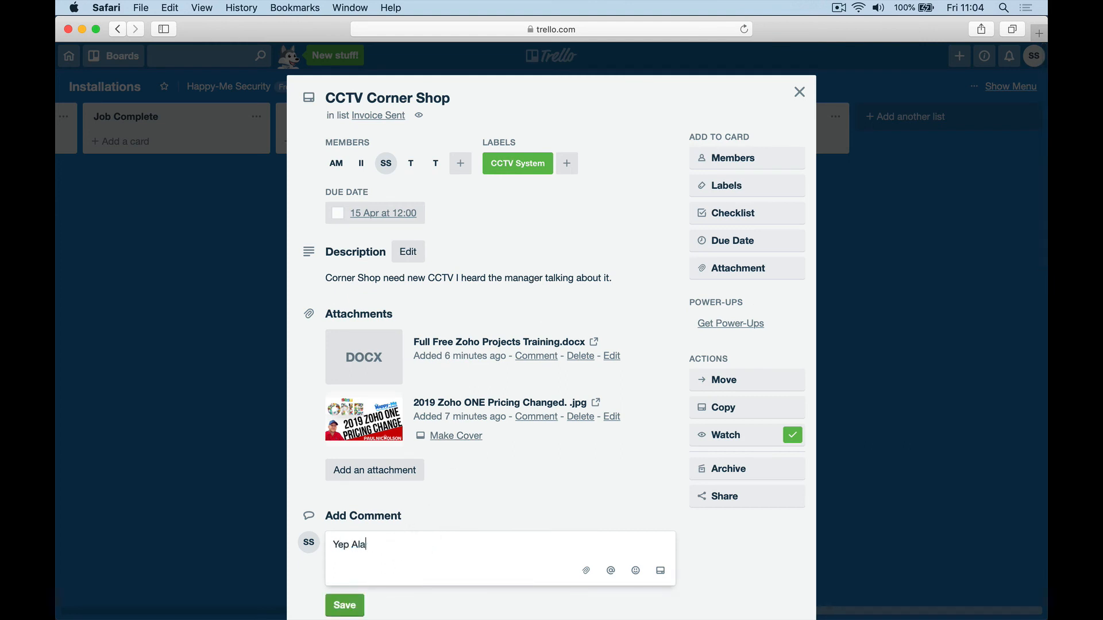
key(BackSpace)
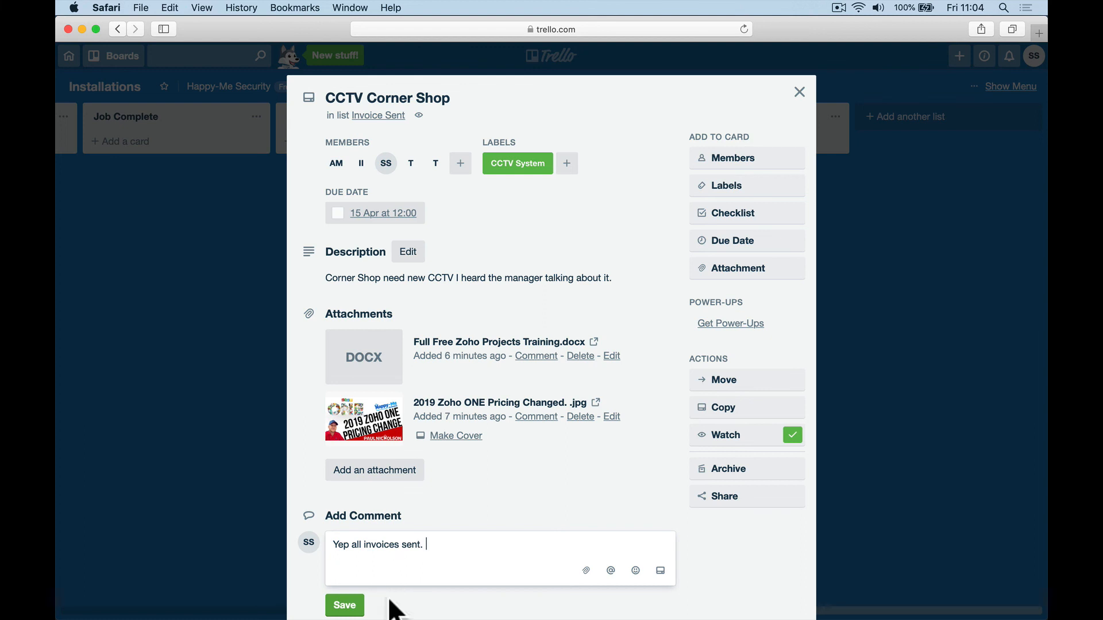
click(345, 605)
click(799, 92)
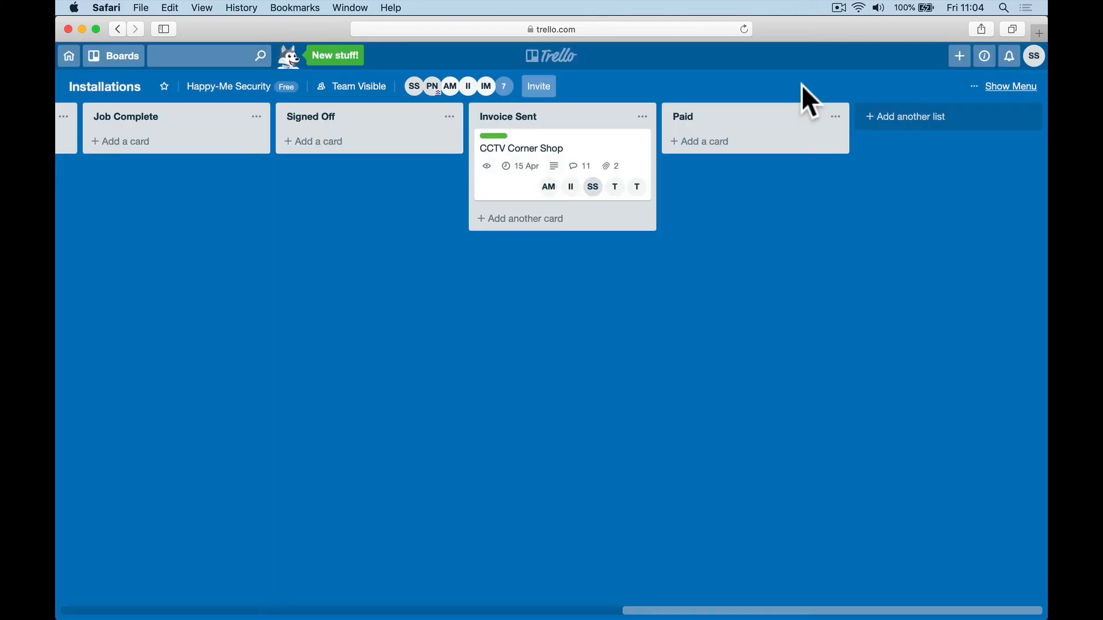
Step: Move the card into Paid and post the comment 'Your job is complete'
drag(499, 167, 679, 175)
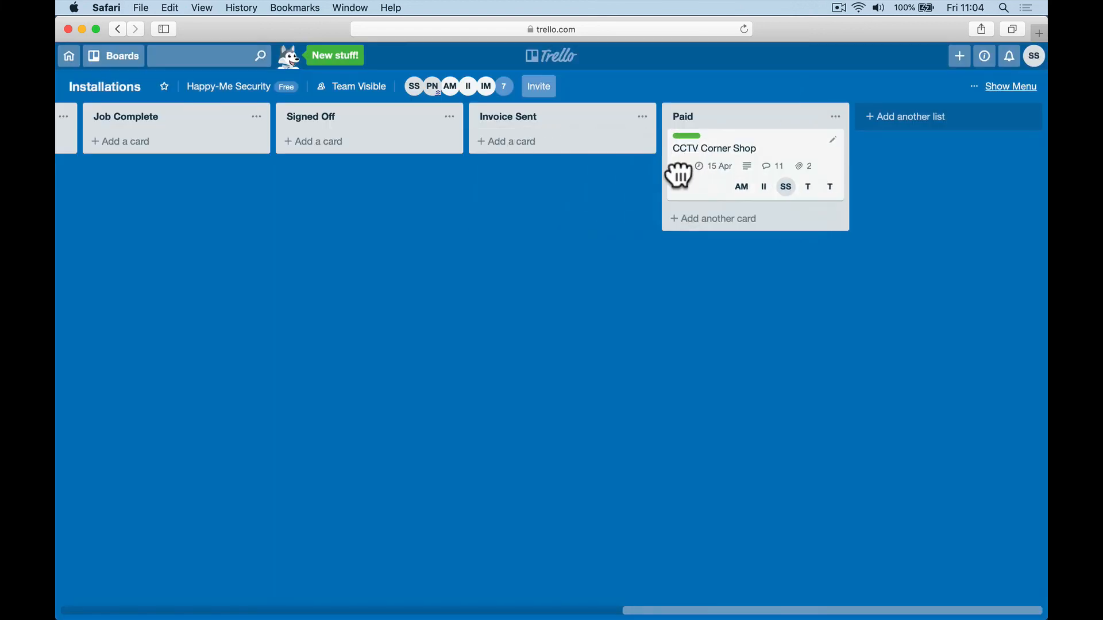
click(700, 195)
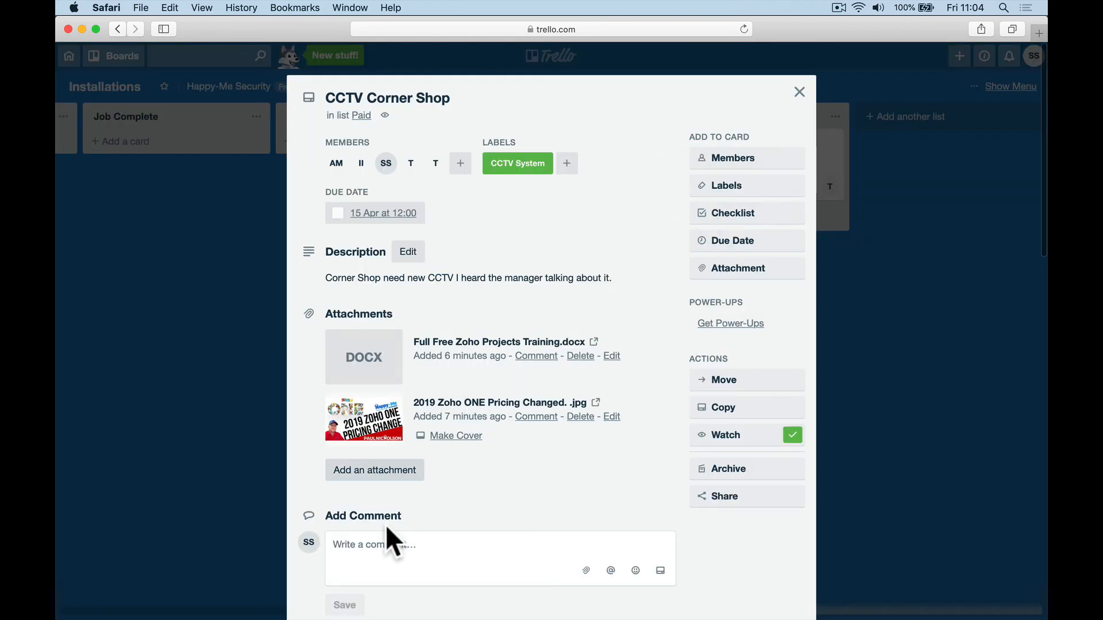
click(377, 544)
text(@sara)
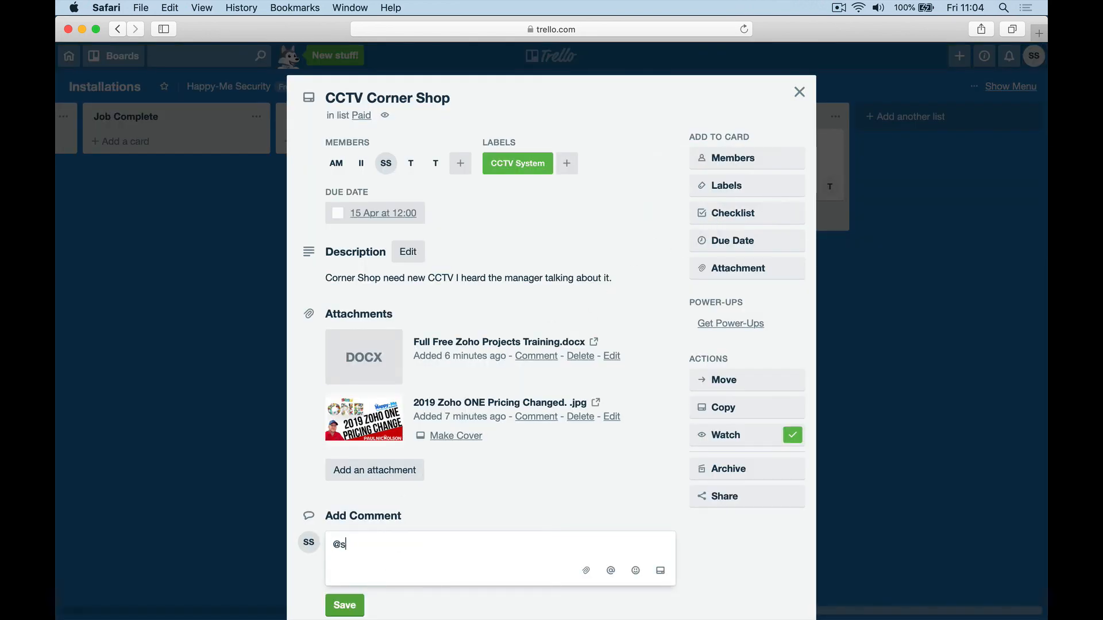
key(BackSpace)
key(BackSpace)
key(BackSpace)
key(BackSpace)
key(BackSpace)
text(Your job is complete)
click(347, 606)
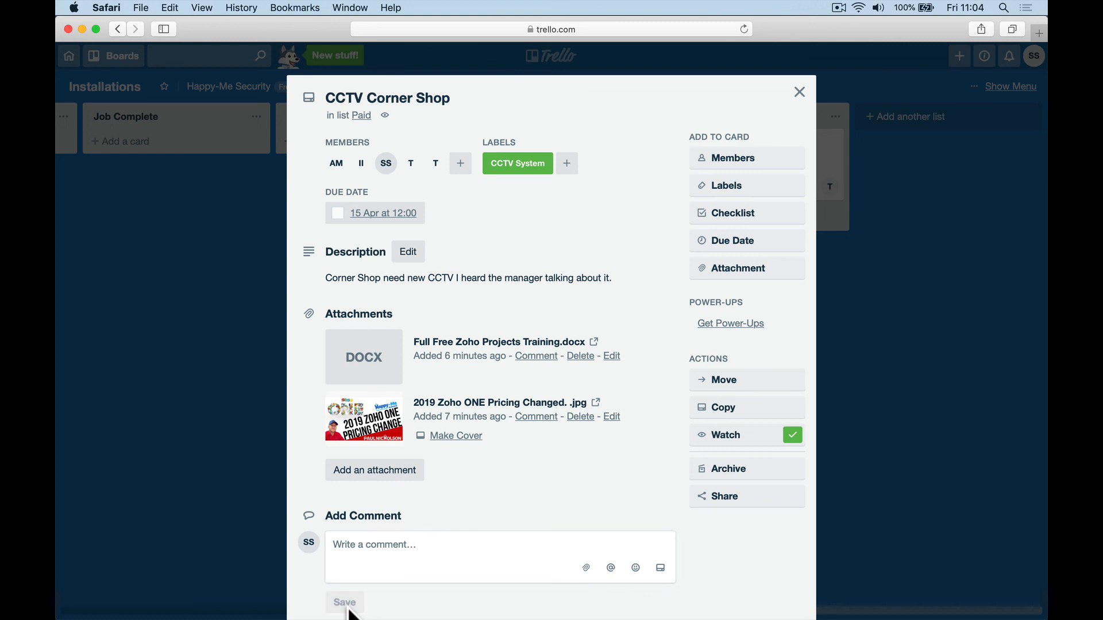
click(795, 95)
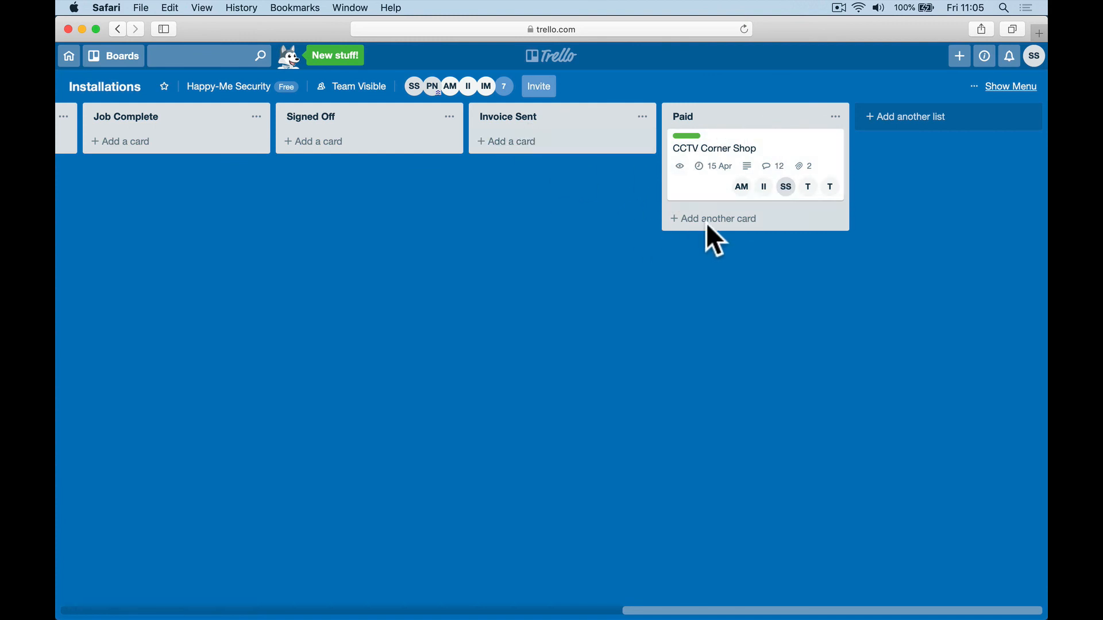
click(894, 122)
Step: Create a Profit Report list and move the CCTV Corner Shop card into it
text(Profit re)
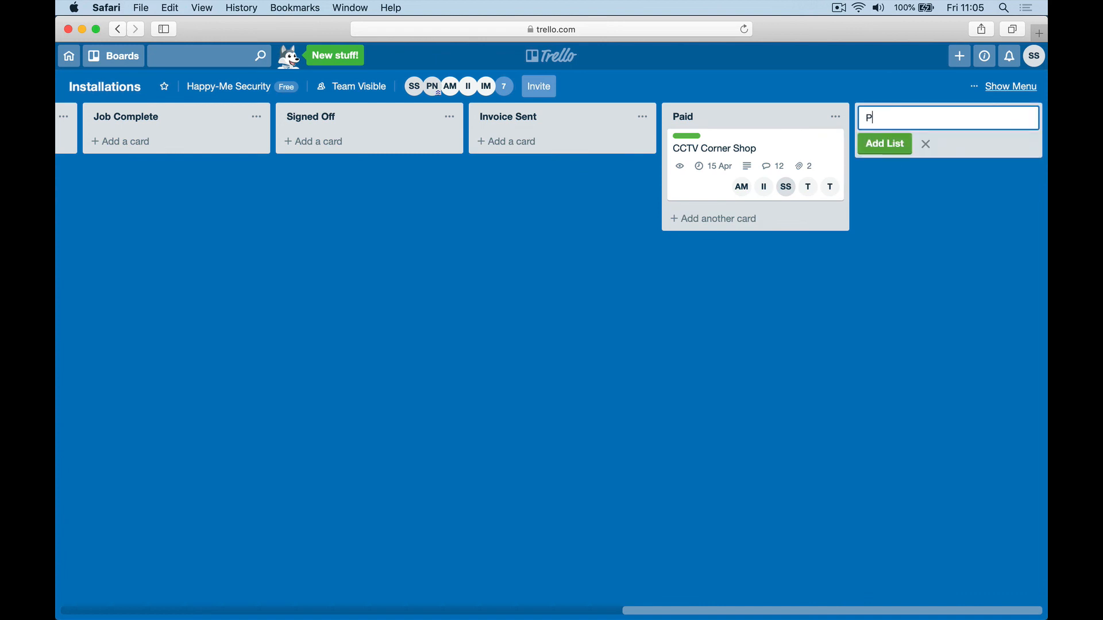
key(BackSpace)
key(BackSpace)
text(Report)
click(882, 145)
drag(591, 168, 706, 153)
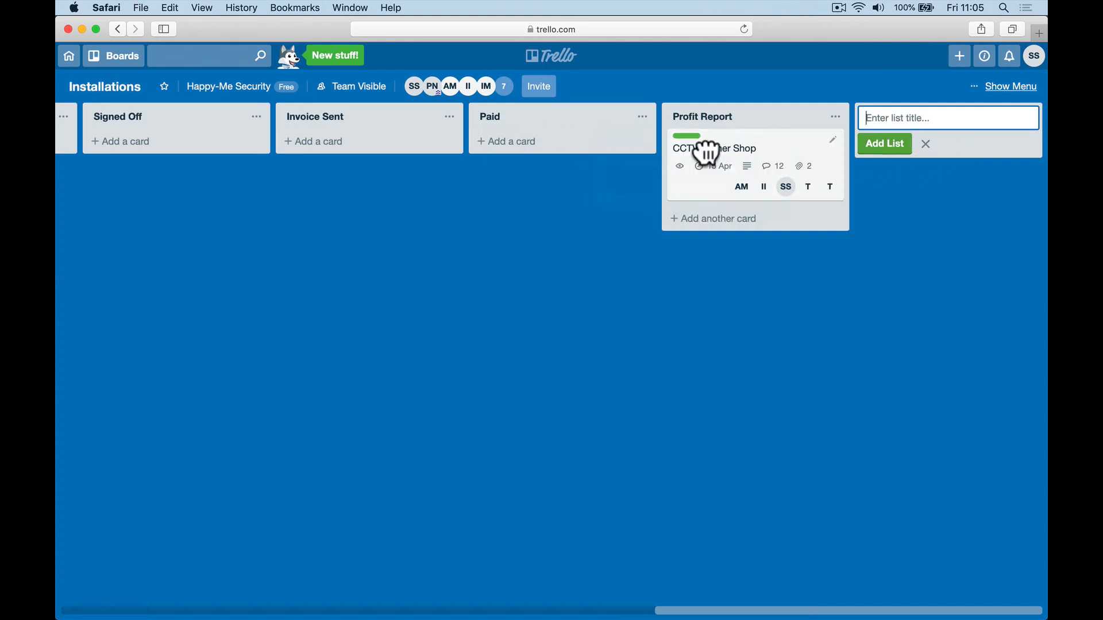
Step: Comment 'Here's the profit report.' on the card, then archive it
click(702, 197)
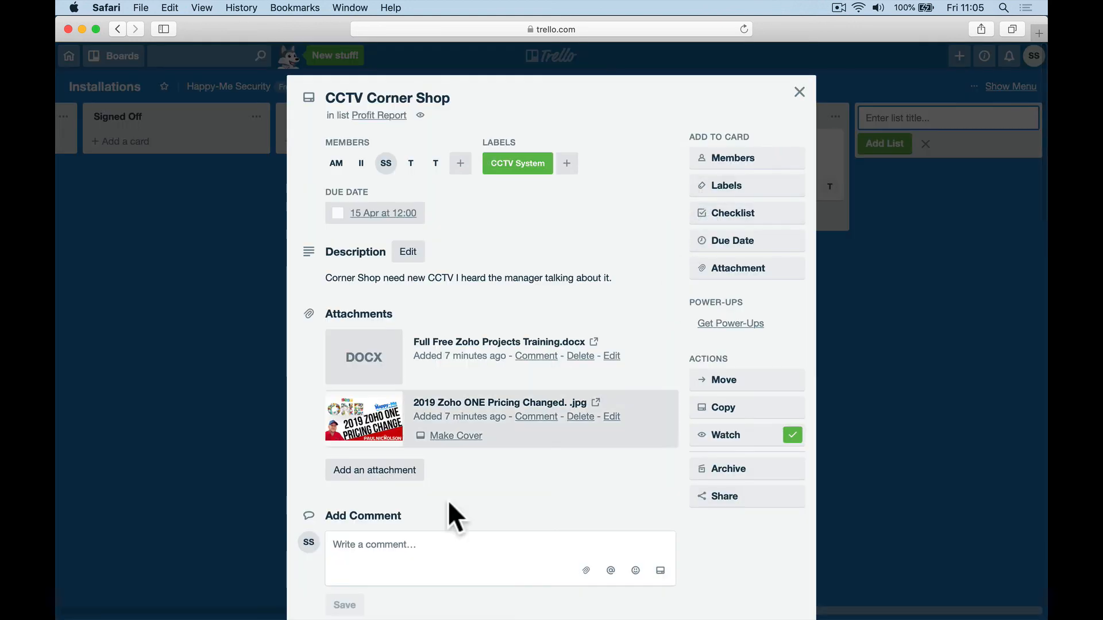
click(414, 551)
text(Here's )
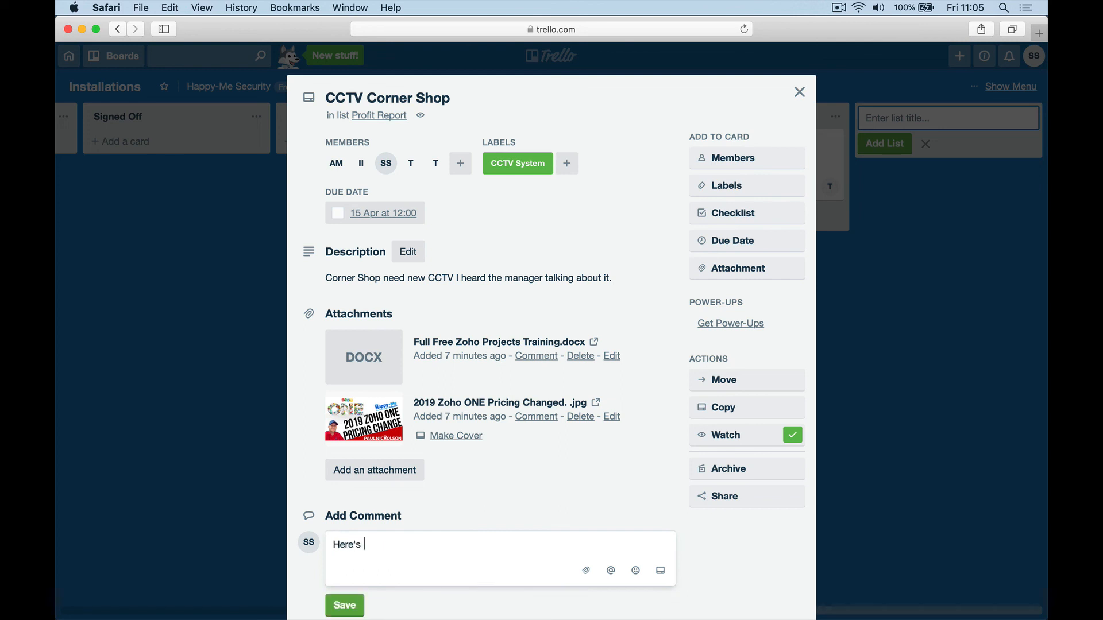
text(the profit rpe)
key(BackSpace)
key(BackSpace)
text(eport.)
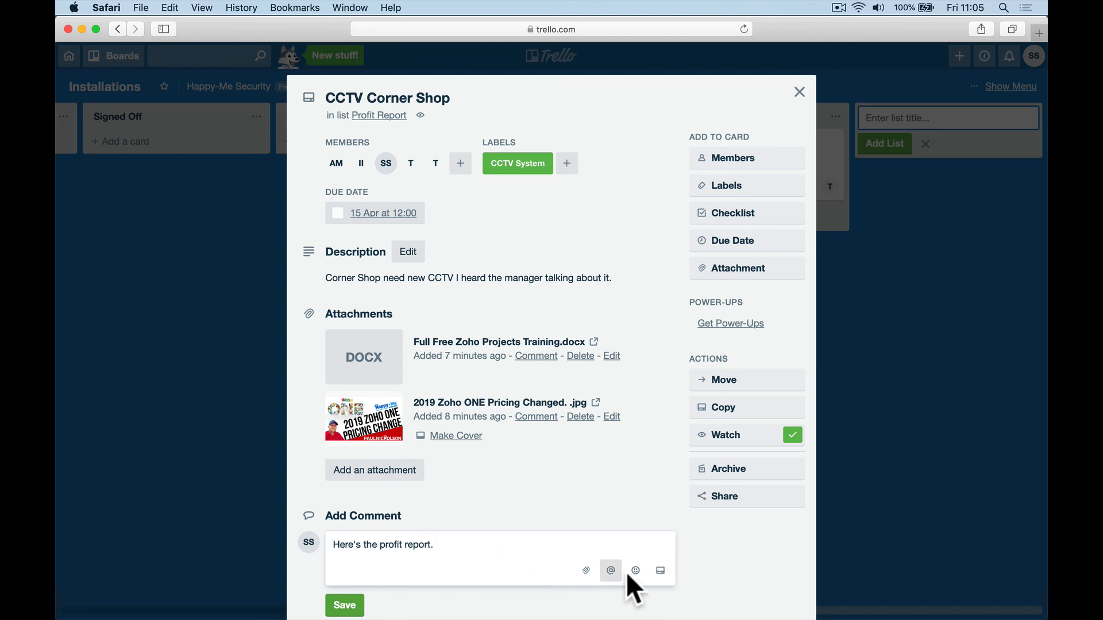
click(360, 607)
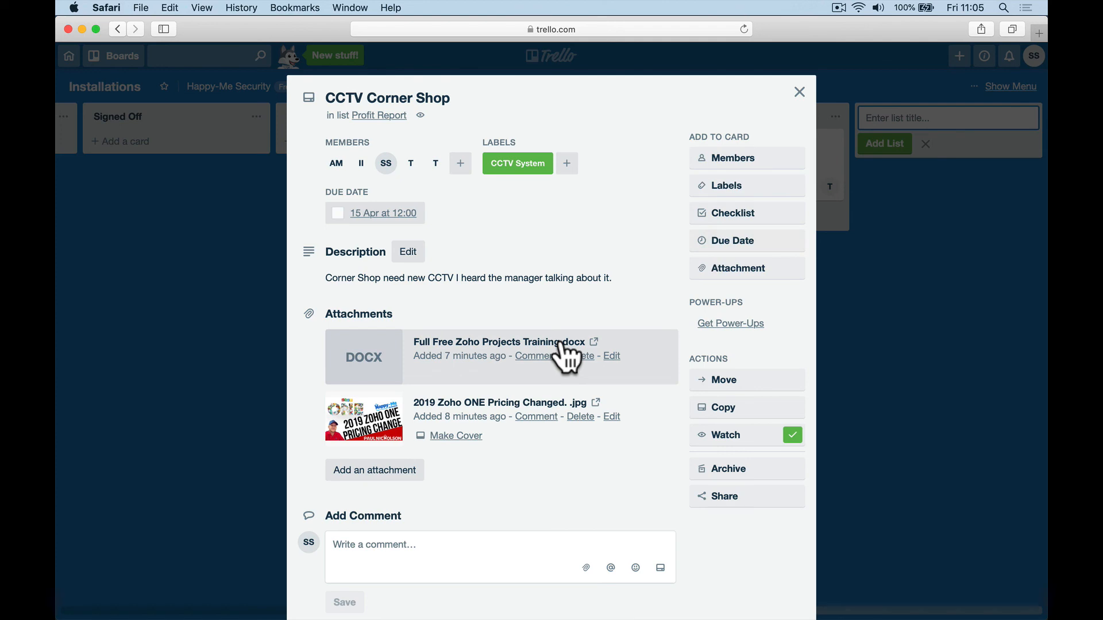
click(695, 470)
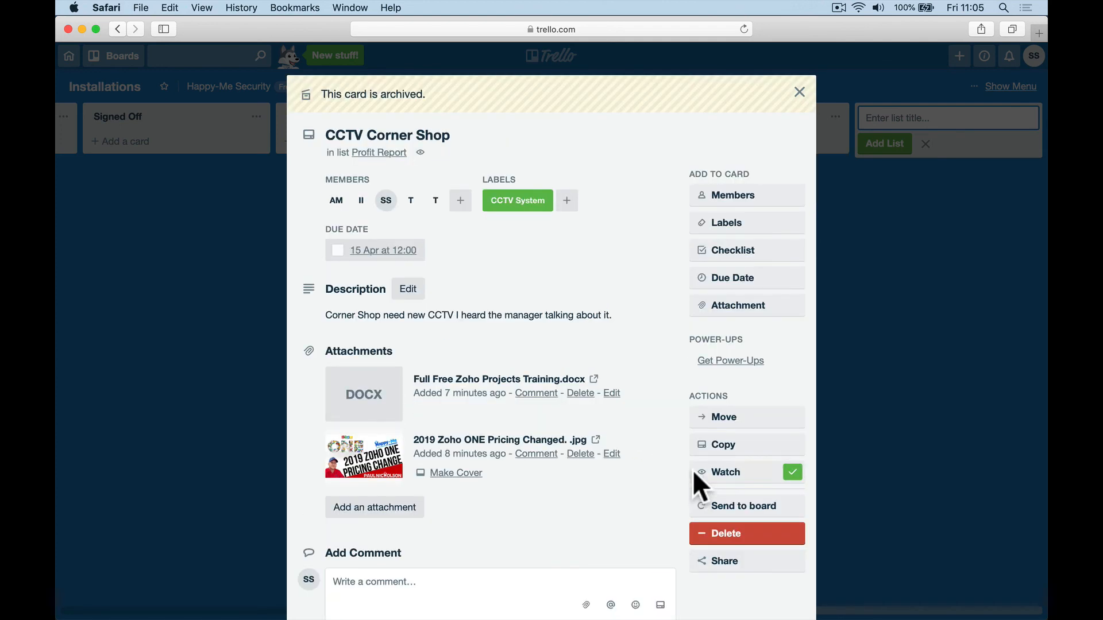
click(799, 92)
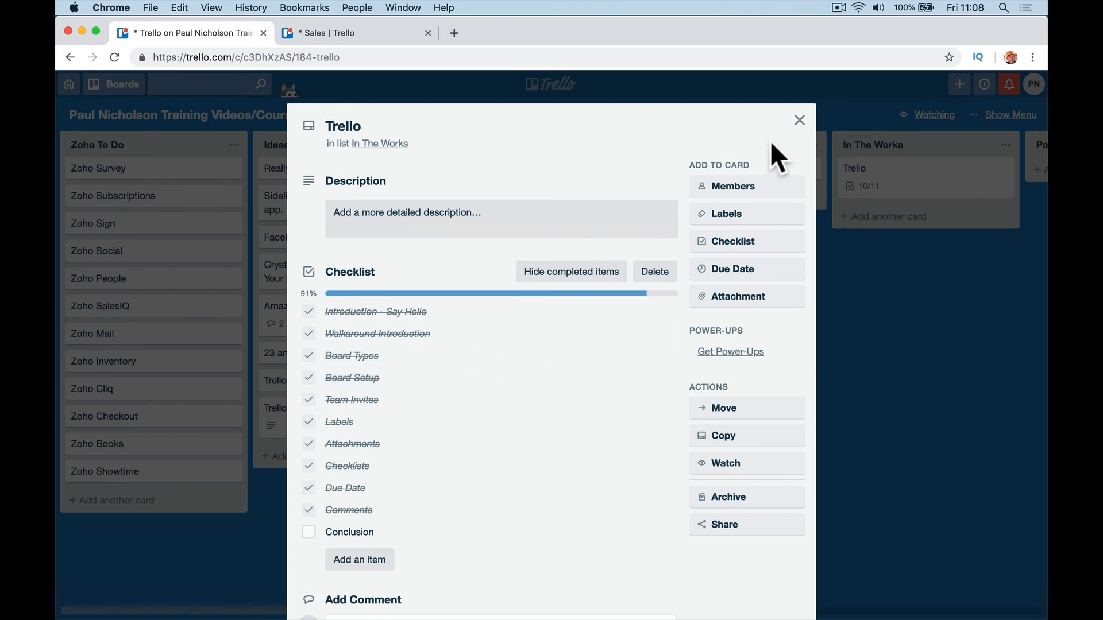
Step: Close the Trello card's details to show the full training videos board
click(800, 120)
click(1007, 117)
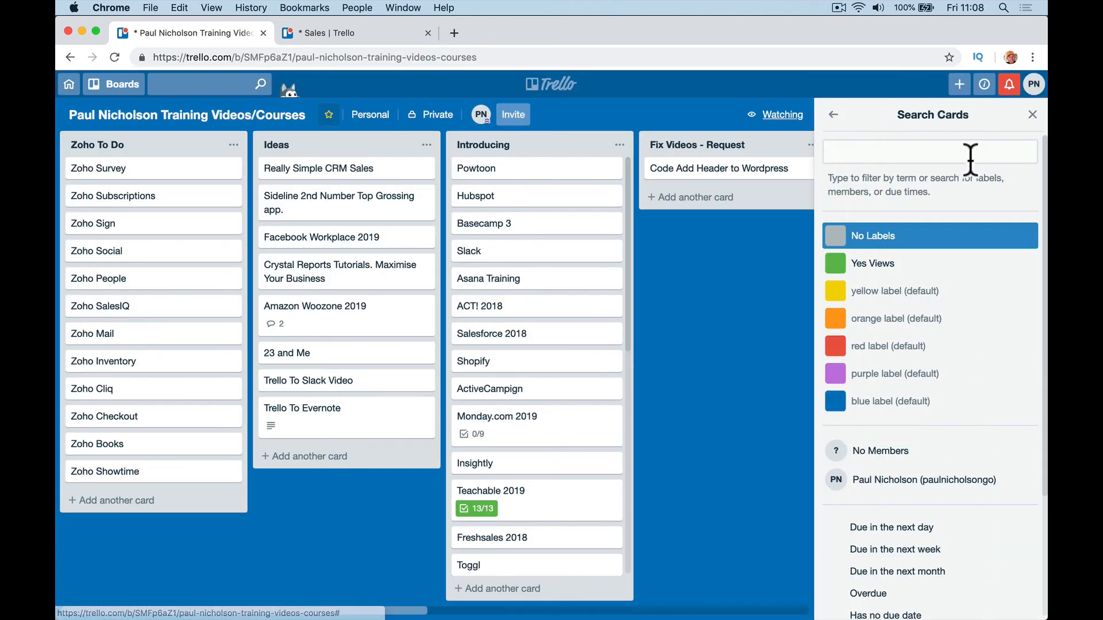
click(842, 115)
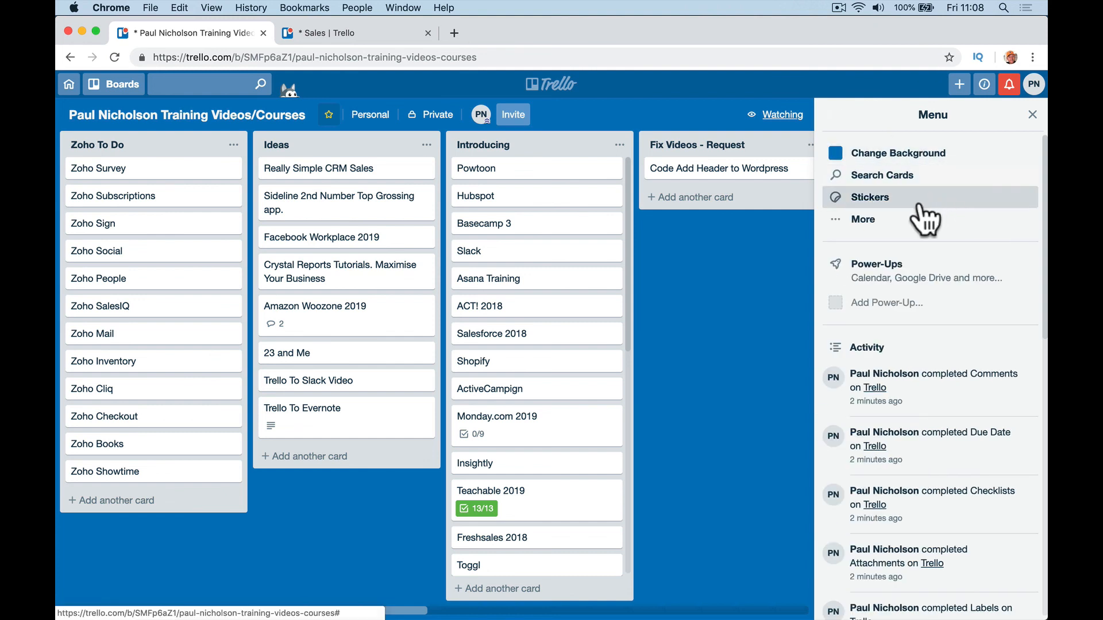
click(906, 181)
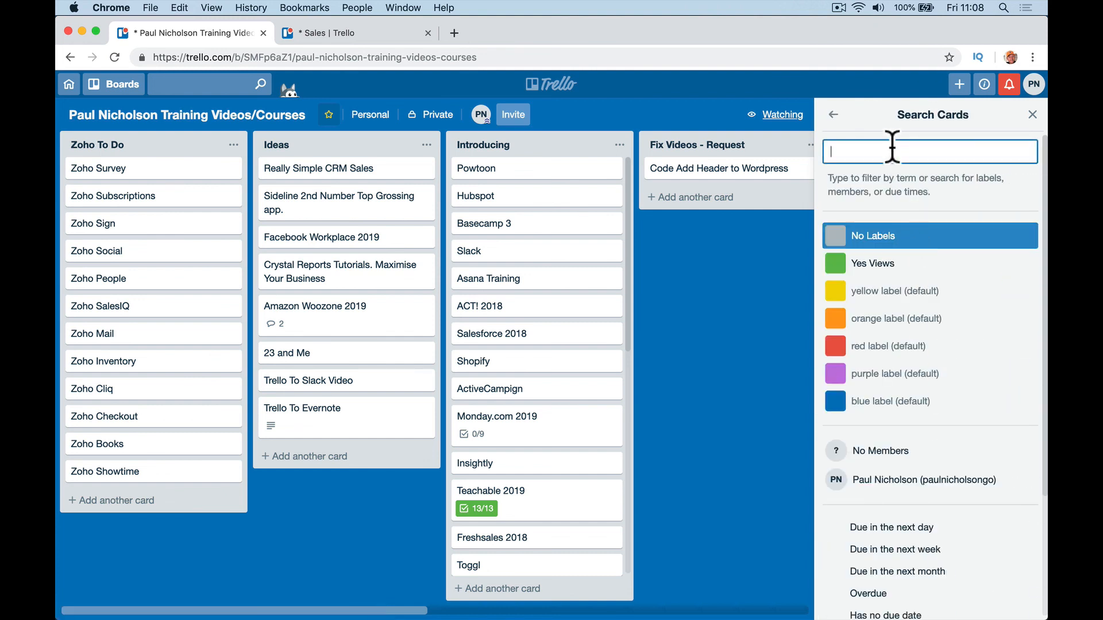
text(asan)
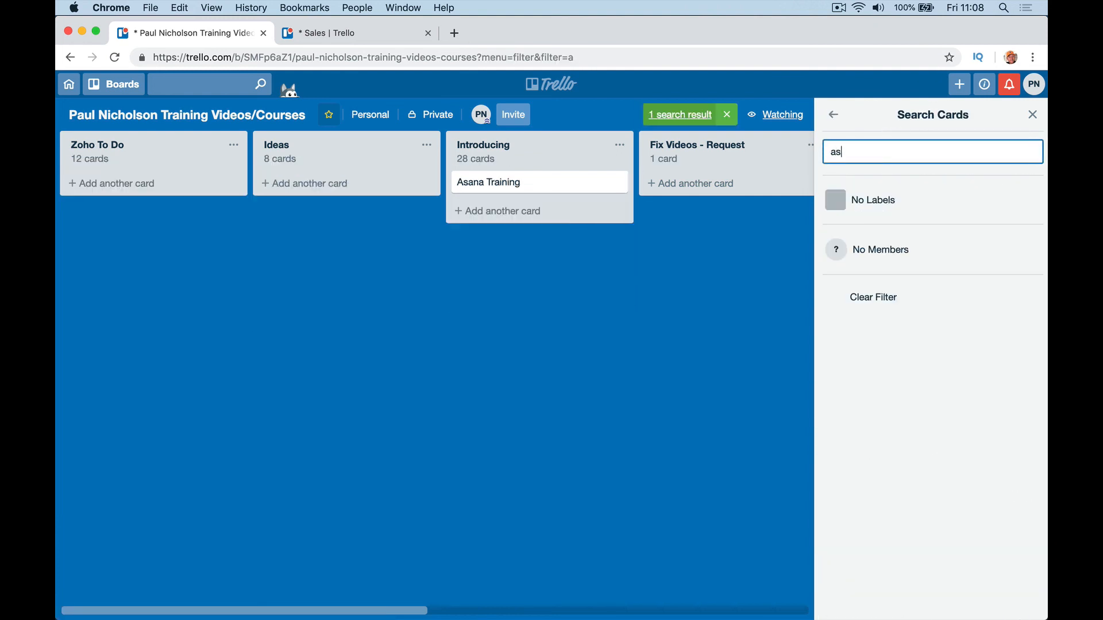
key(BackSpace)
key(BackSpace)
key(BackSpace)
key(BackSpace)
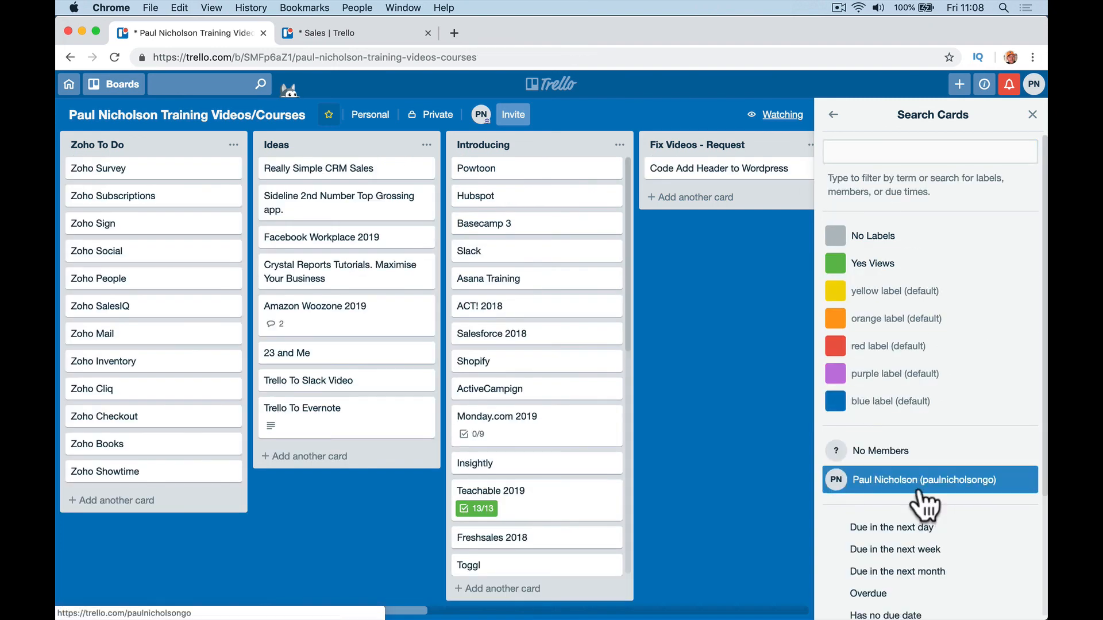
click(922, 482)
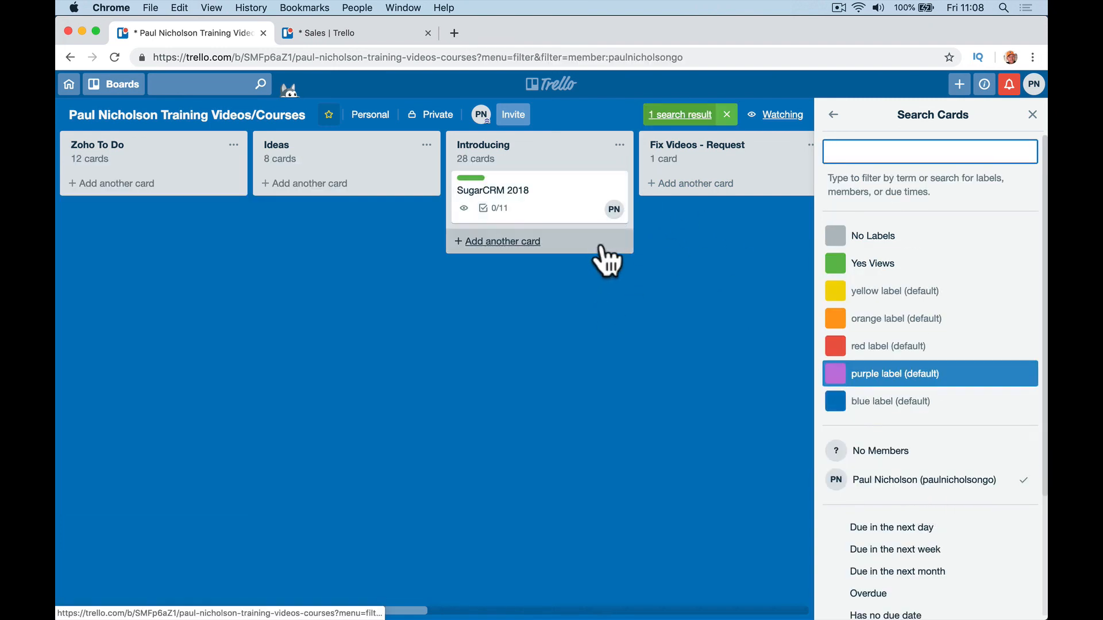
click(876, 481)
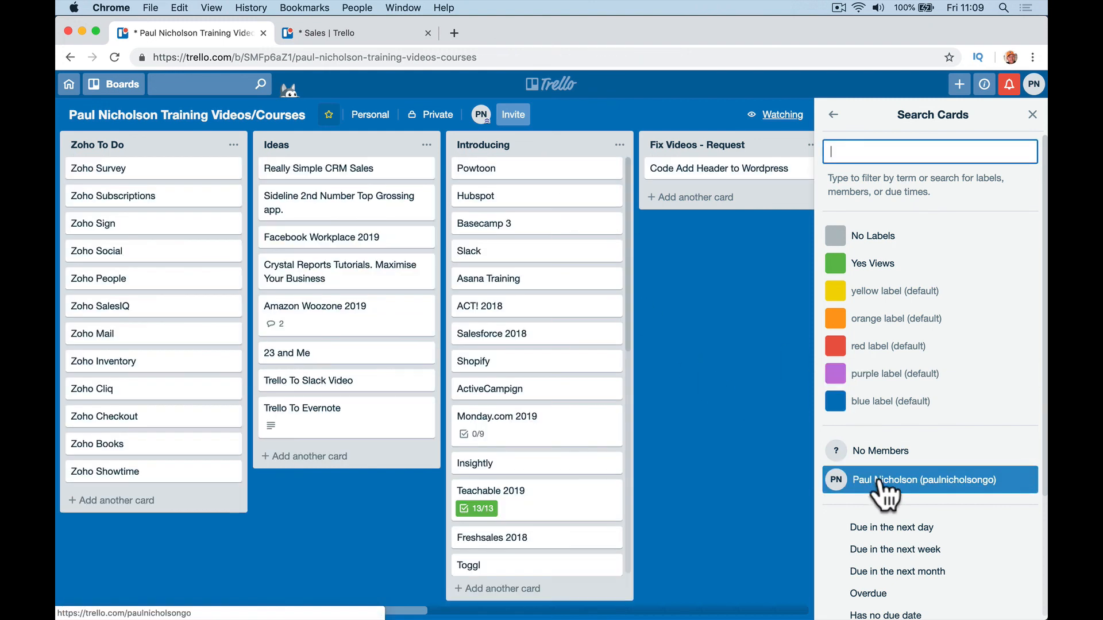
click(852, 270)
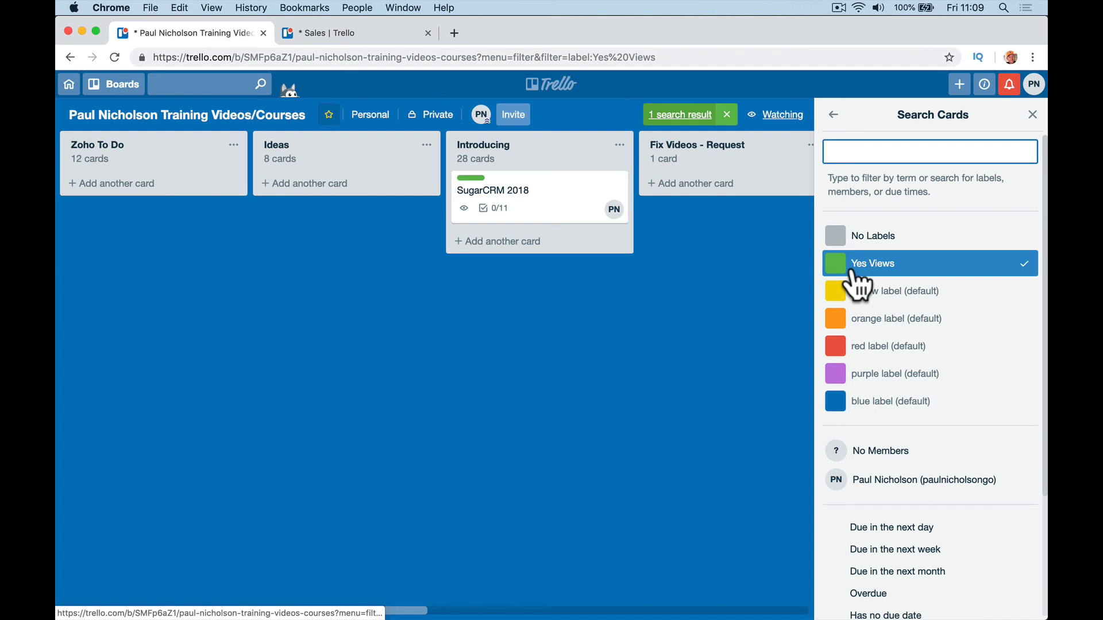
click(856, 281)
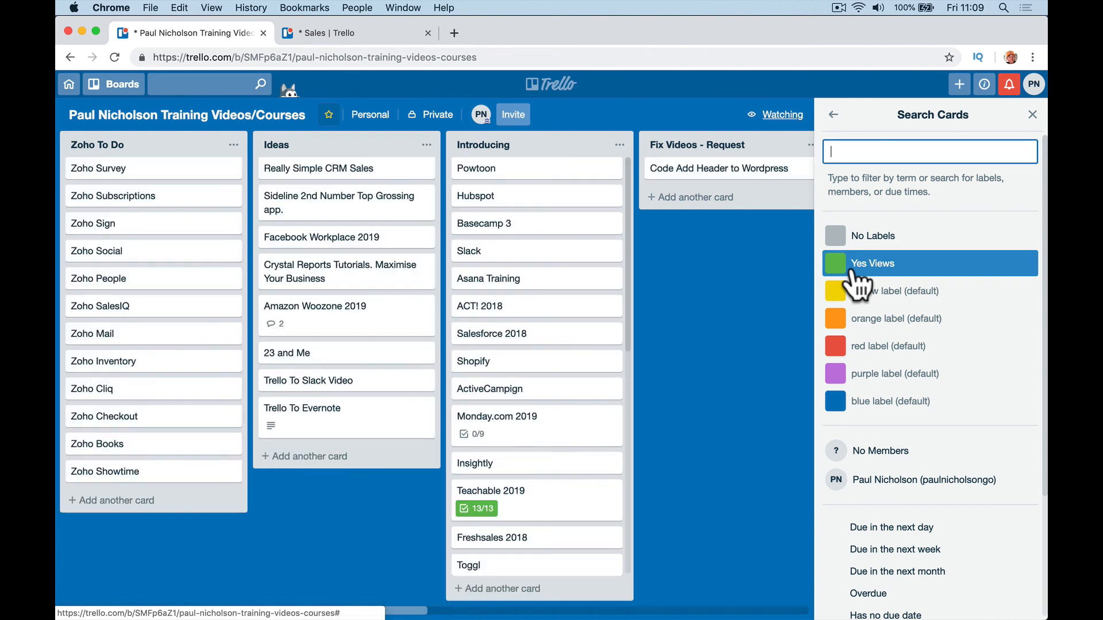
click(1032, 114)
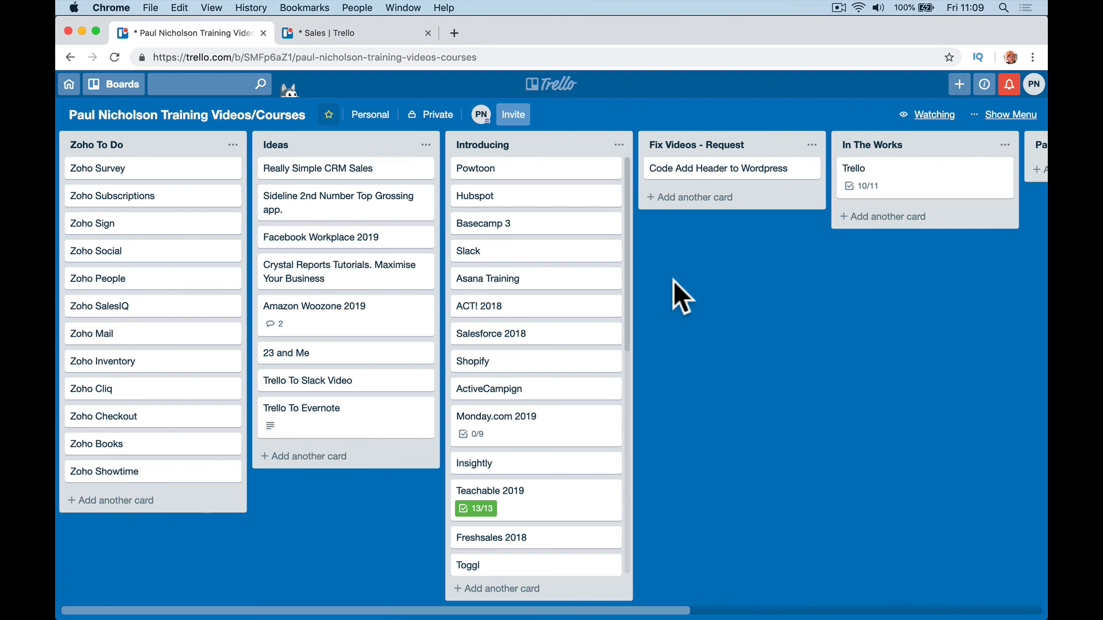
Step: Open the training website's All Courses page in a new tab, then return to the Sales board
click(454, 33)
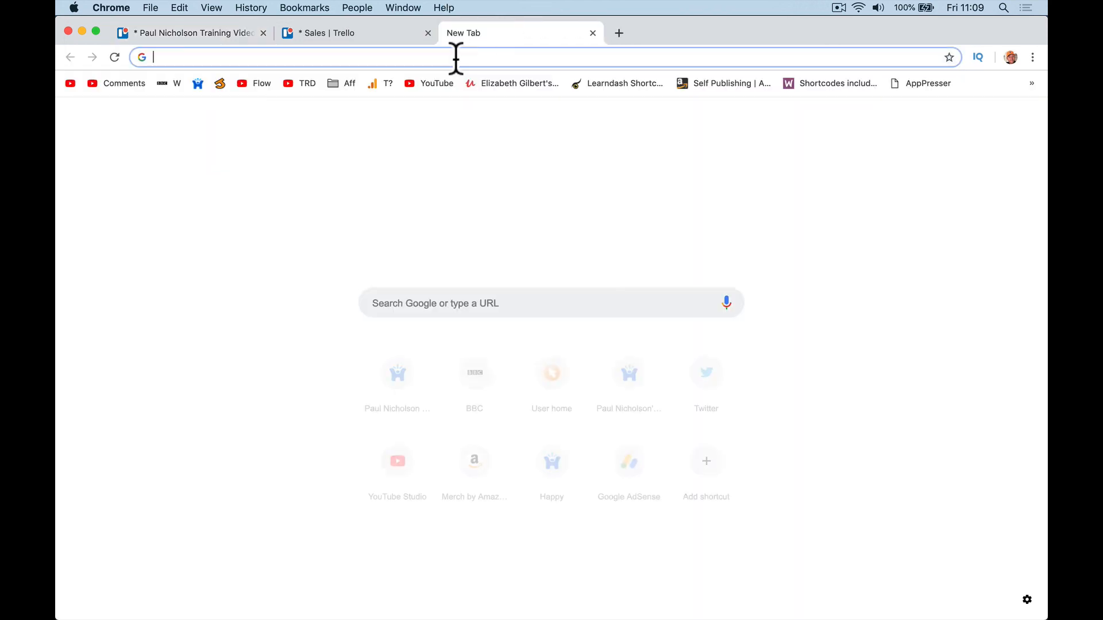
text(PaulNicholson.com)
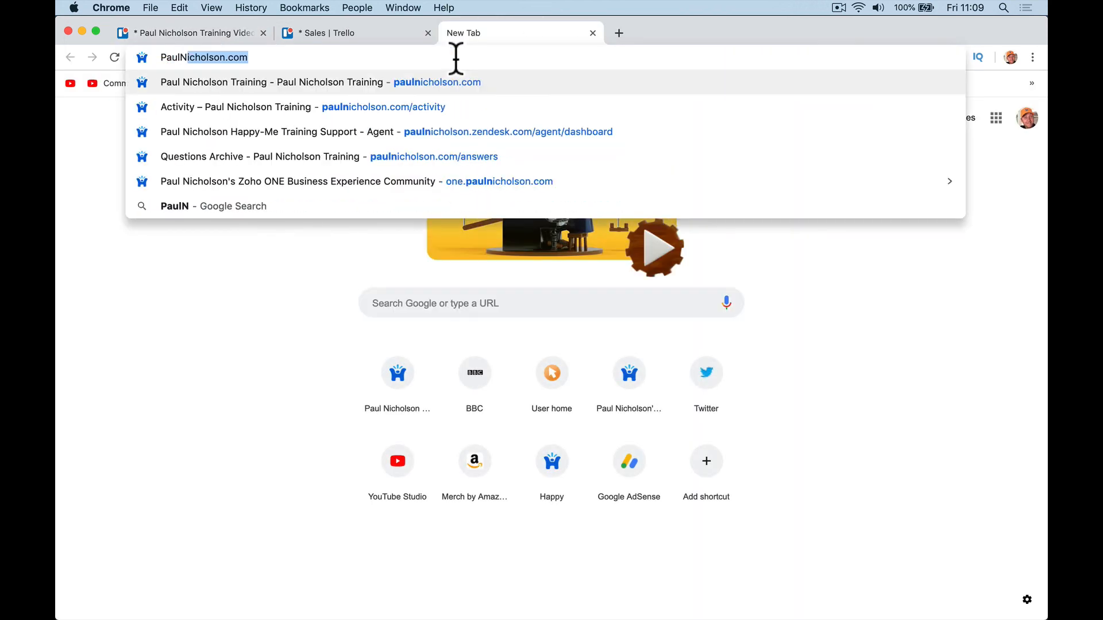
key(Return)
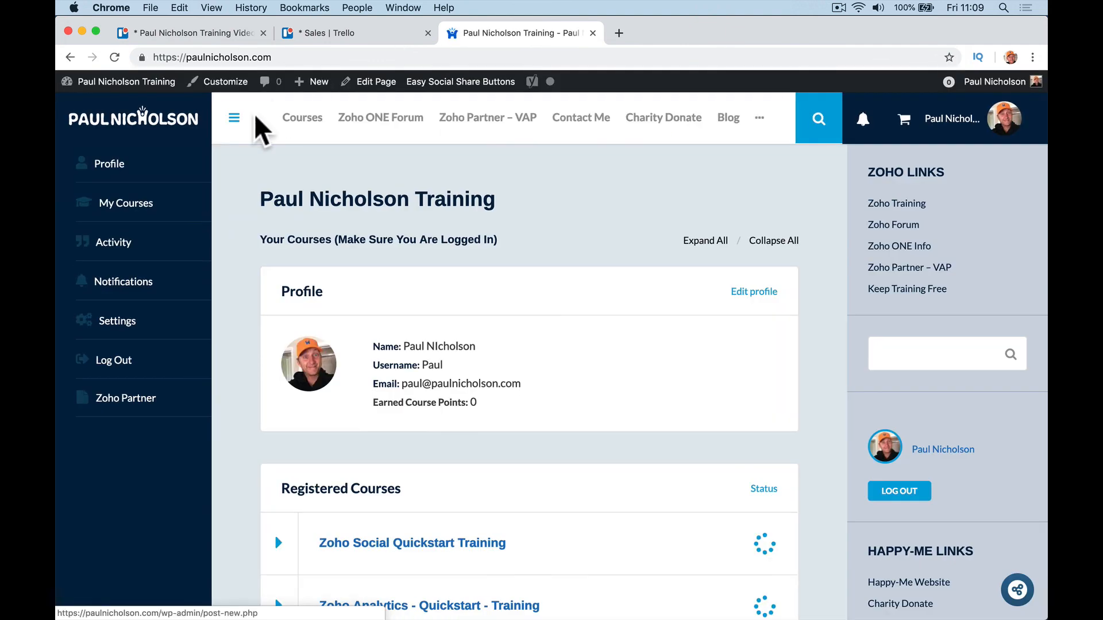
click(283, 119)
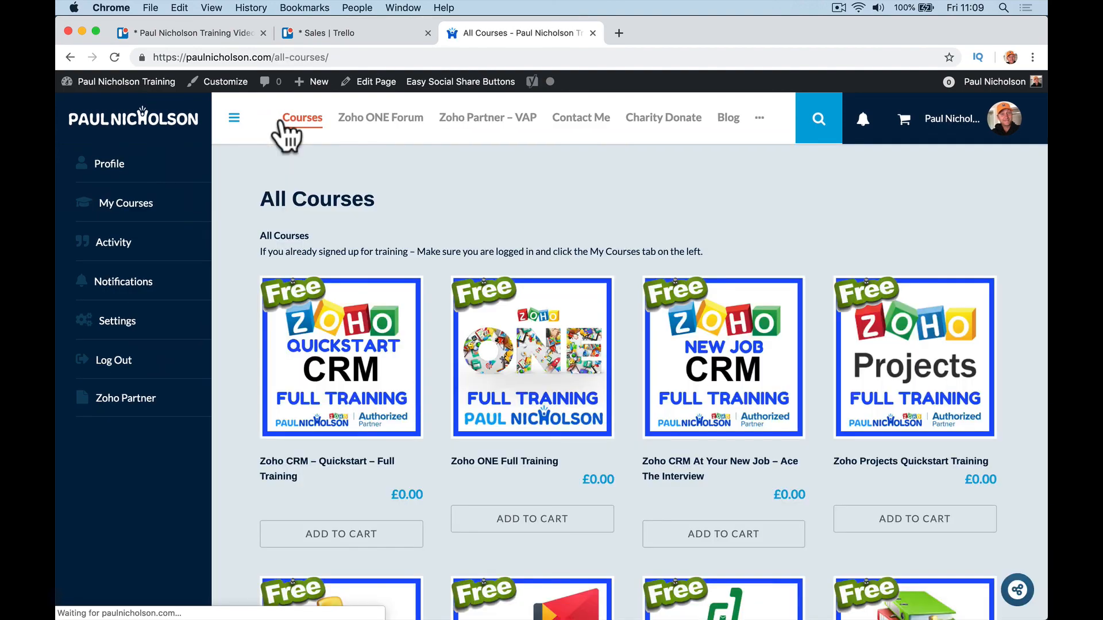
scroll(368, 253, down, 5)
scroll(364, 248, down, 10)
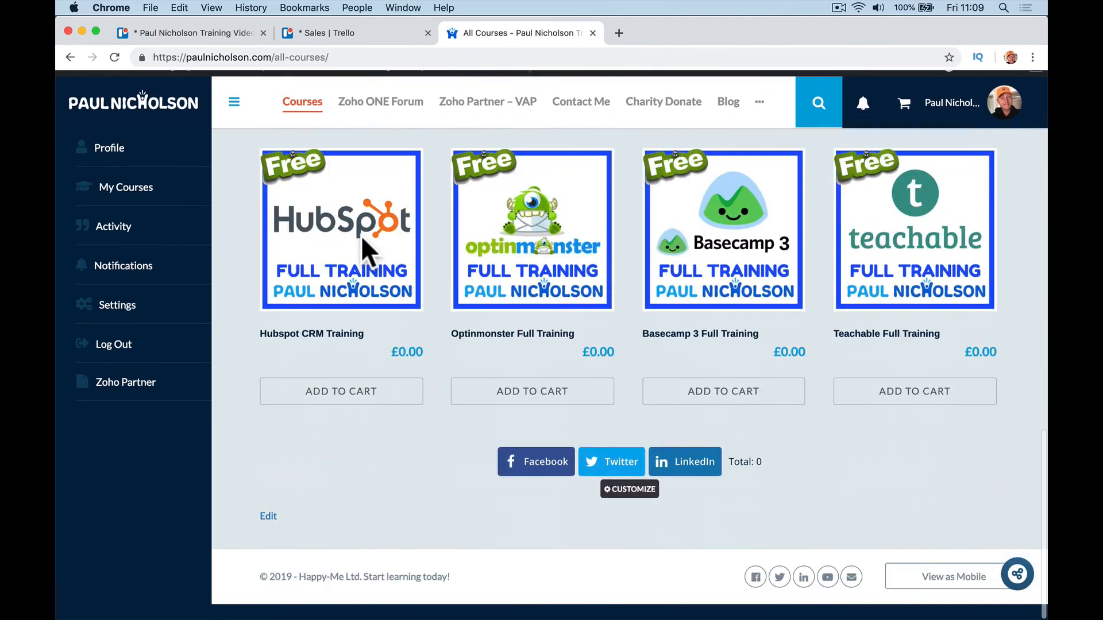
scroll(365, 247, up, 15)
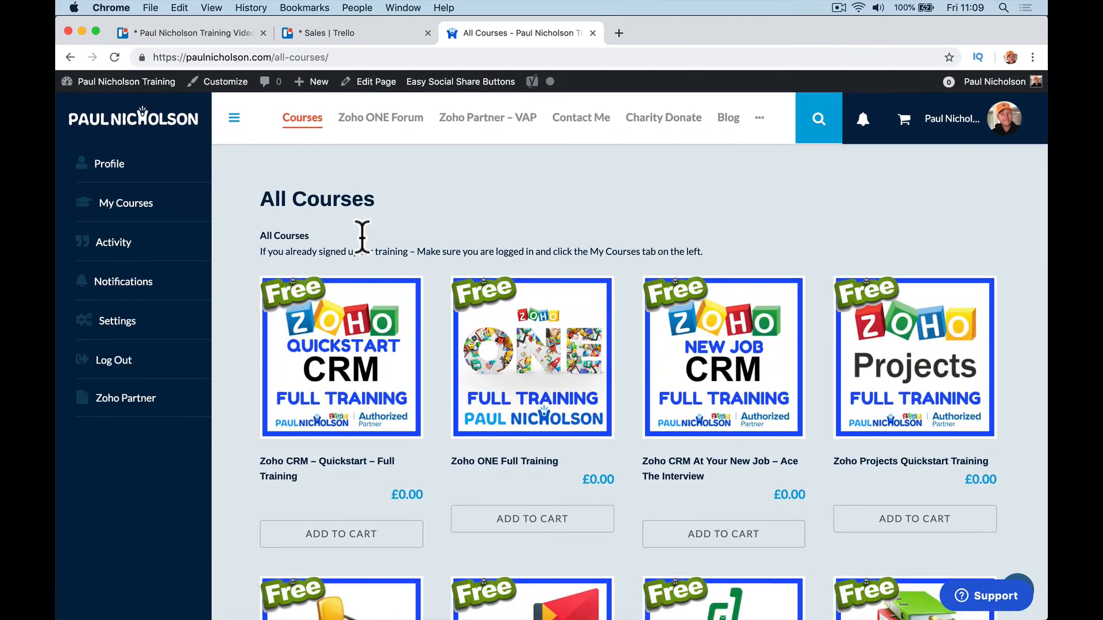
click(356, 33)
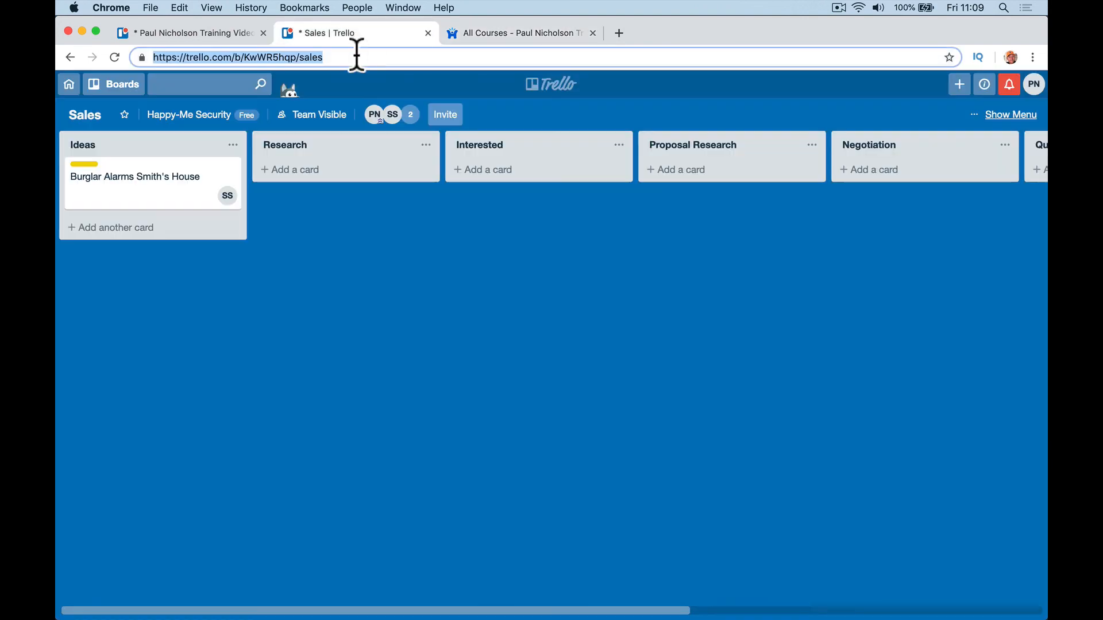